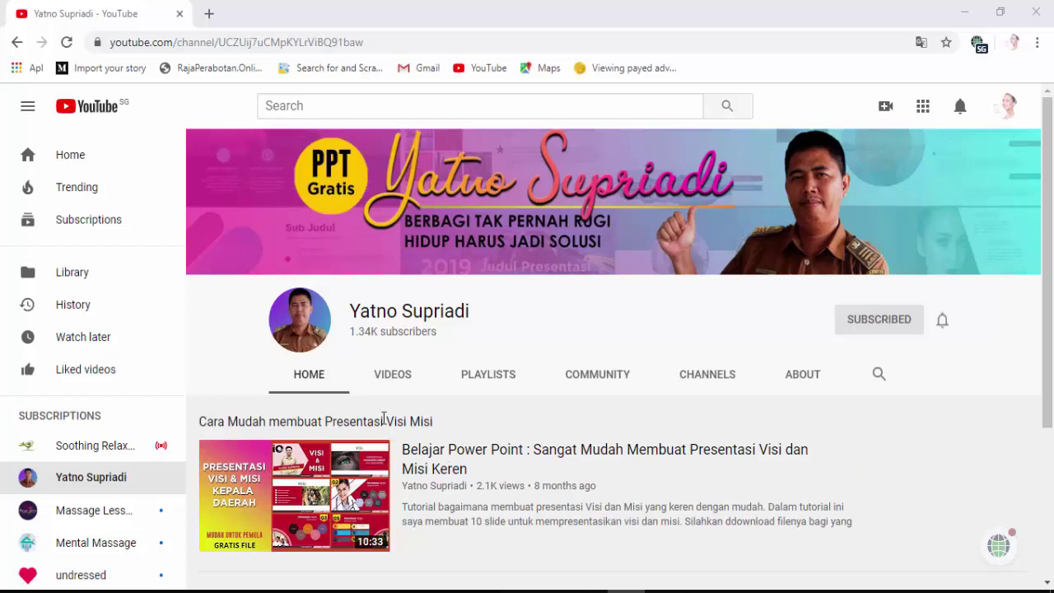
- Open the channel's Videos tab and scroll up and down through the uploaded tutorials grid
click(398, 382)
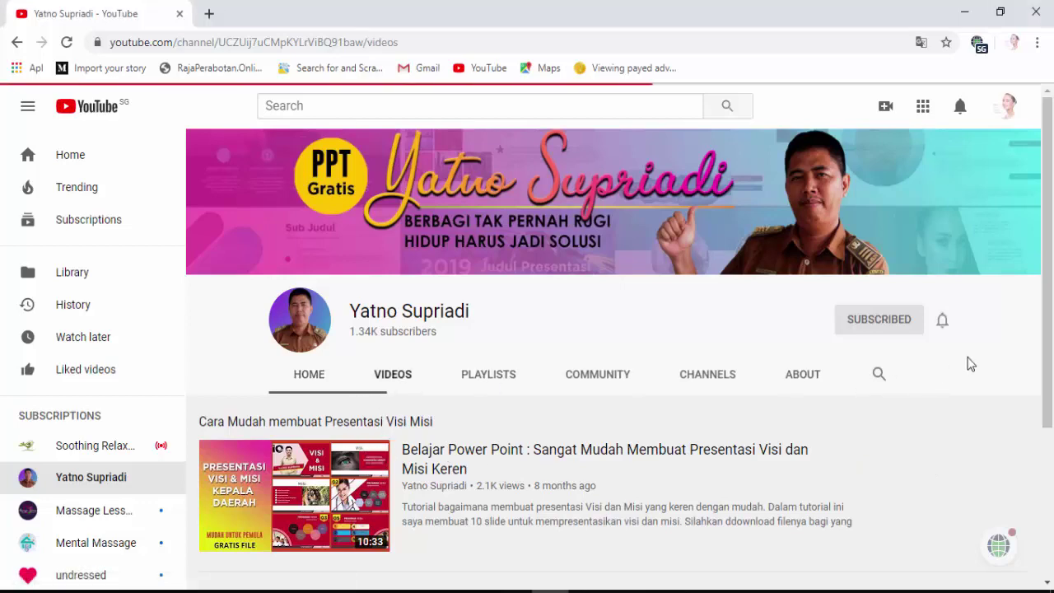
scroll(1004, 374, down, 2)
scroll(1002, 367, down, 2)
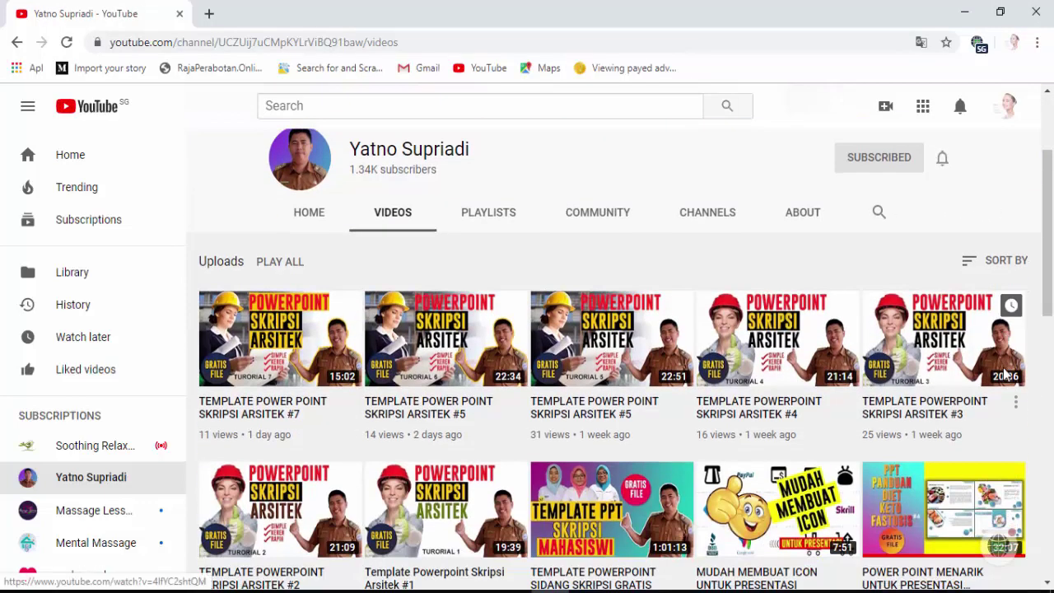
scroll(1003, 367, down, 6)
scroll(1004, 375, down, 3)
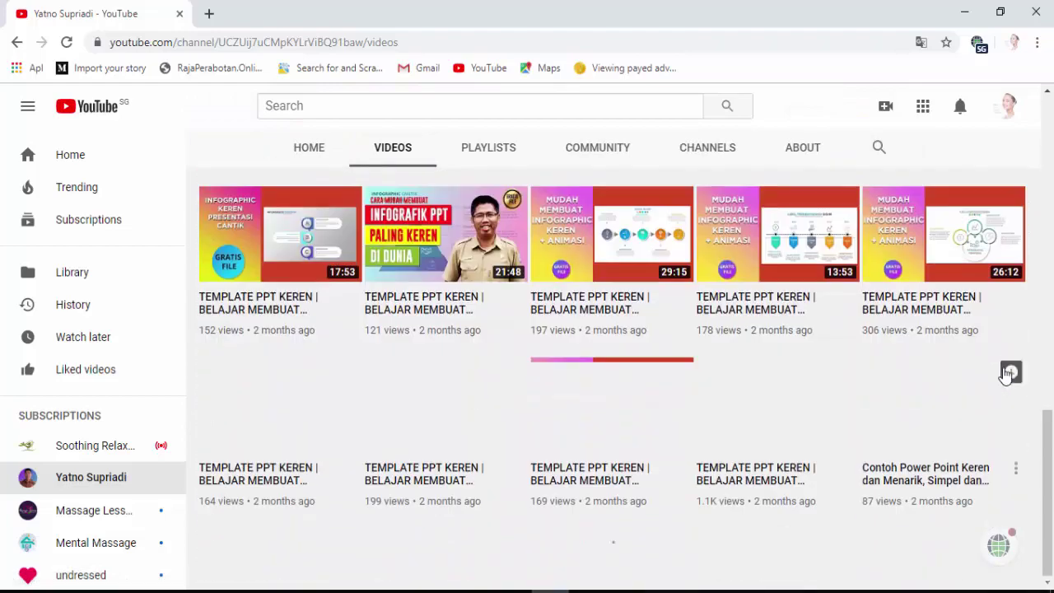
scroll(1006, 375, up, 3)
scroll(1006, 375, up, 2)
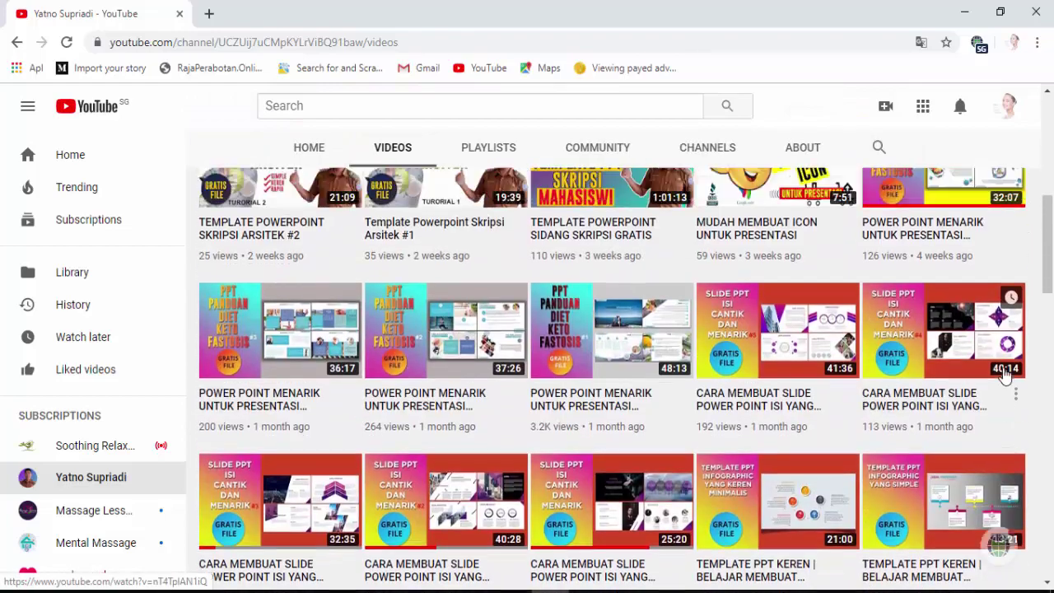
scroll(1006, 375, up, 7)
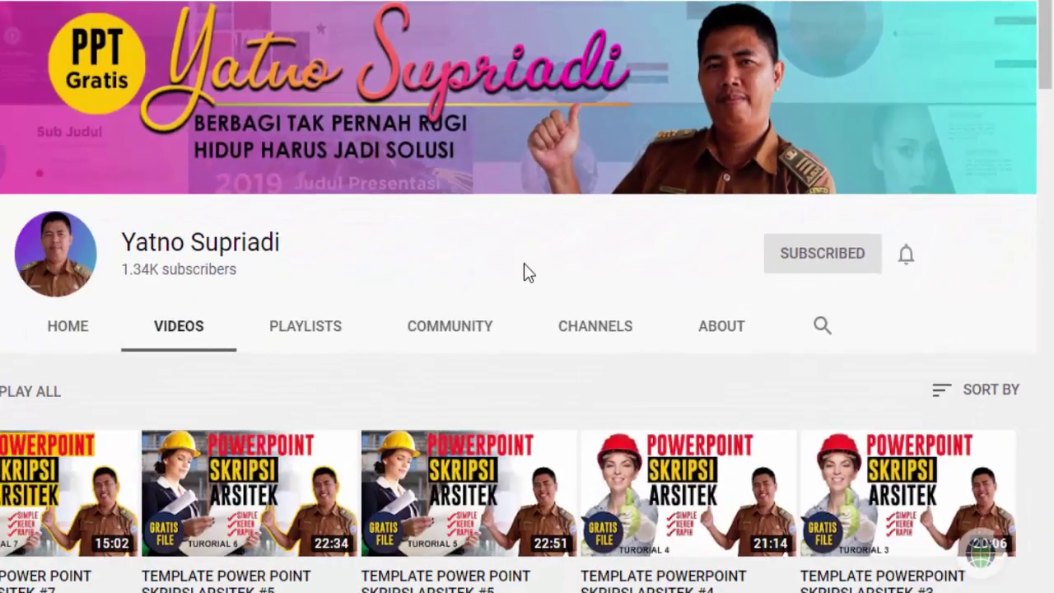
scroll(1002, 308, down, 5)
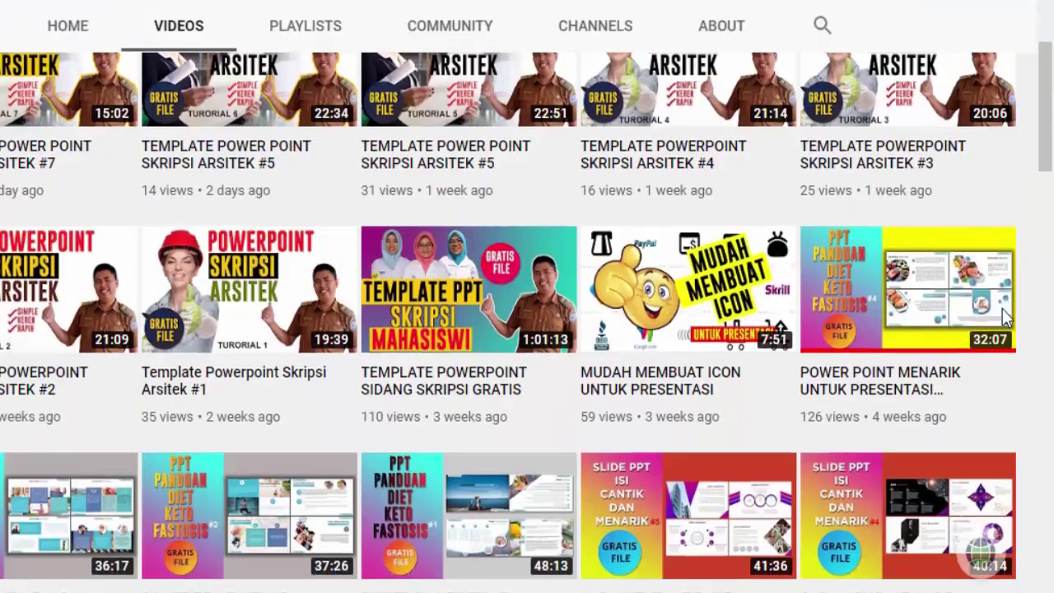
scroll(1002, 308, down, 10)
scroll(1001, 308, down, 10)
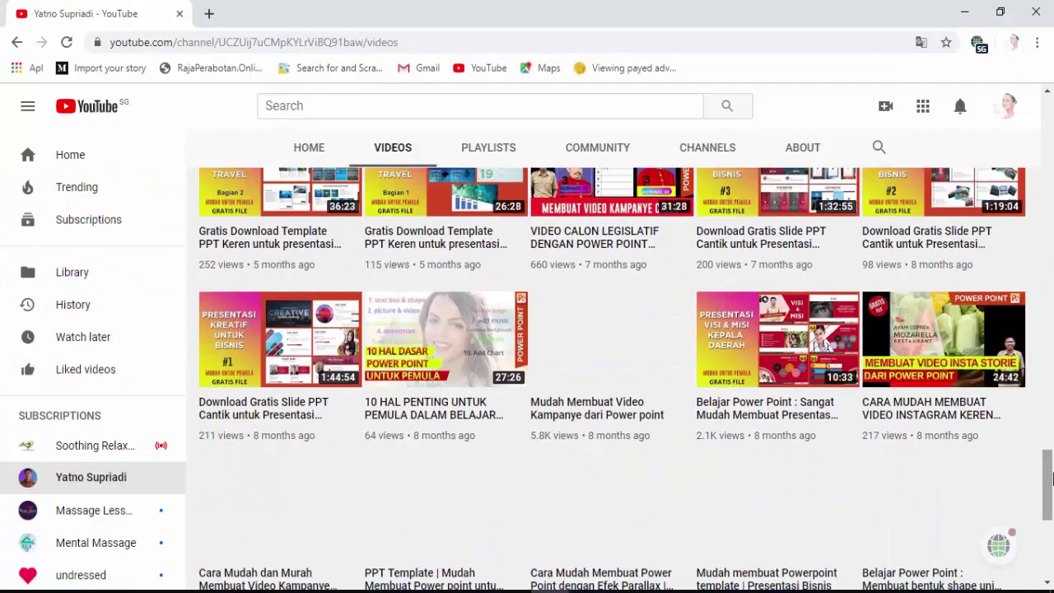
drag(1051, 480, 1046, 531)
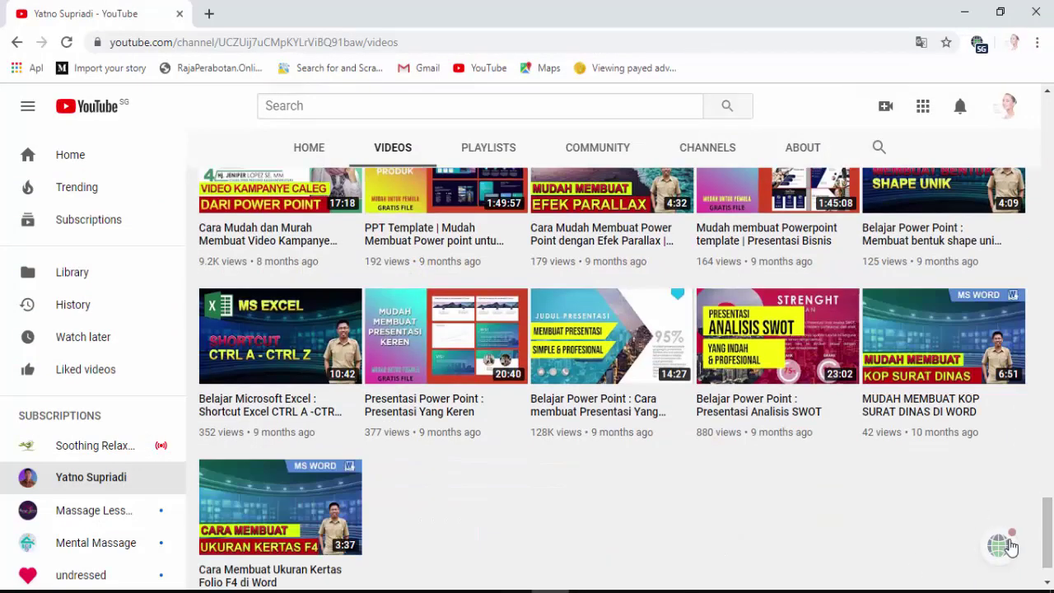
drag(1045, 531, 1051, 122)
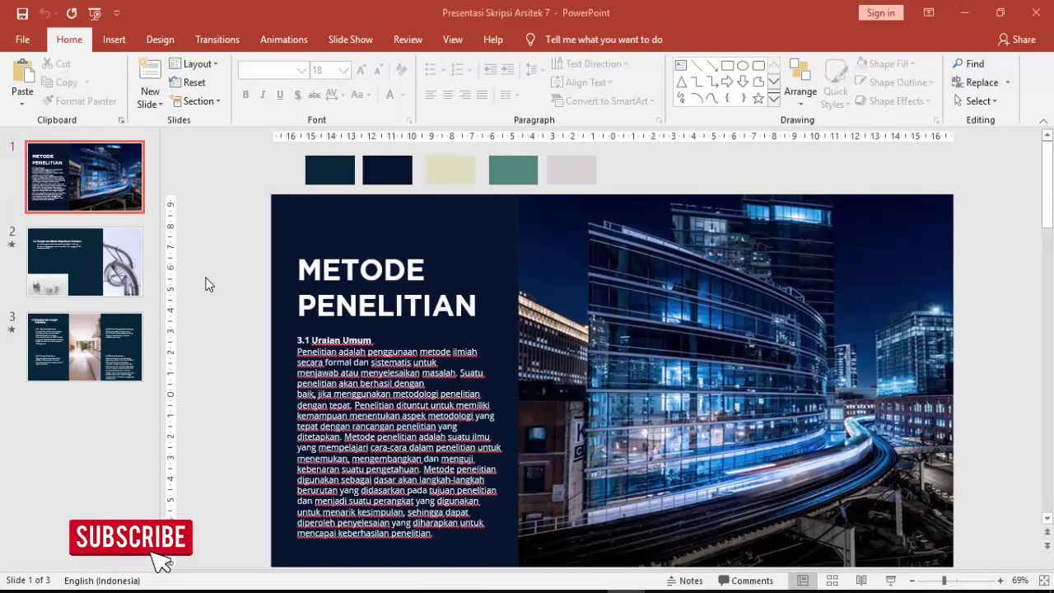
- Review slides 3, 2 and 1 of the thesis deck, then zoom out to reveal the colour swatches
click(124, 347)
click(108, 281)
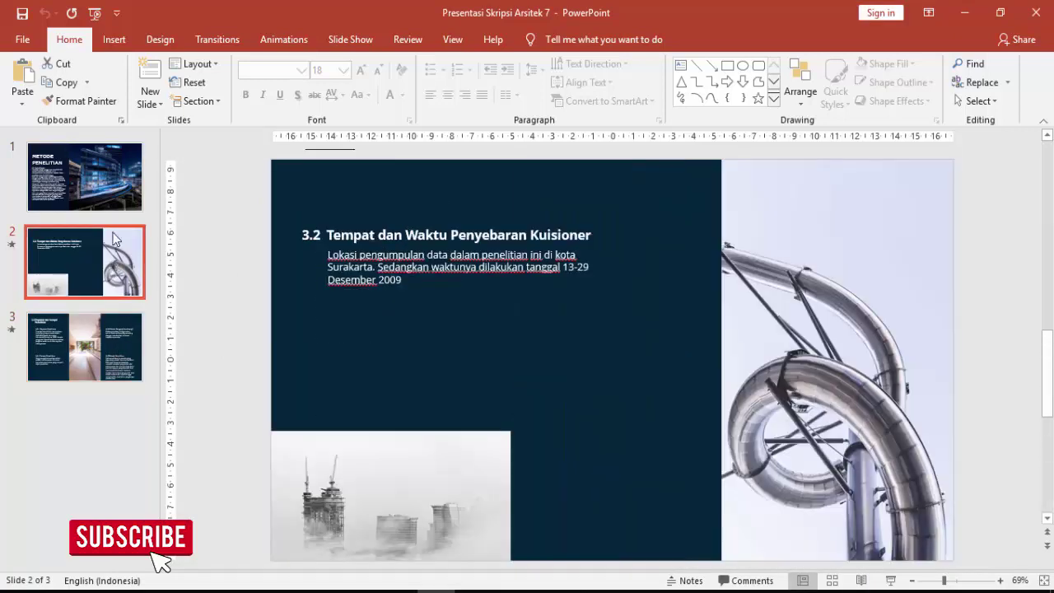
click(110, 173)
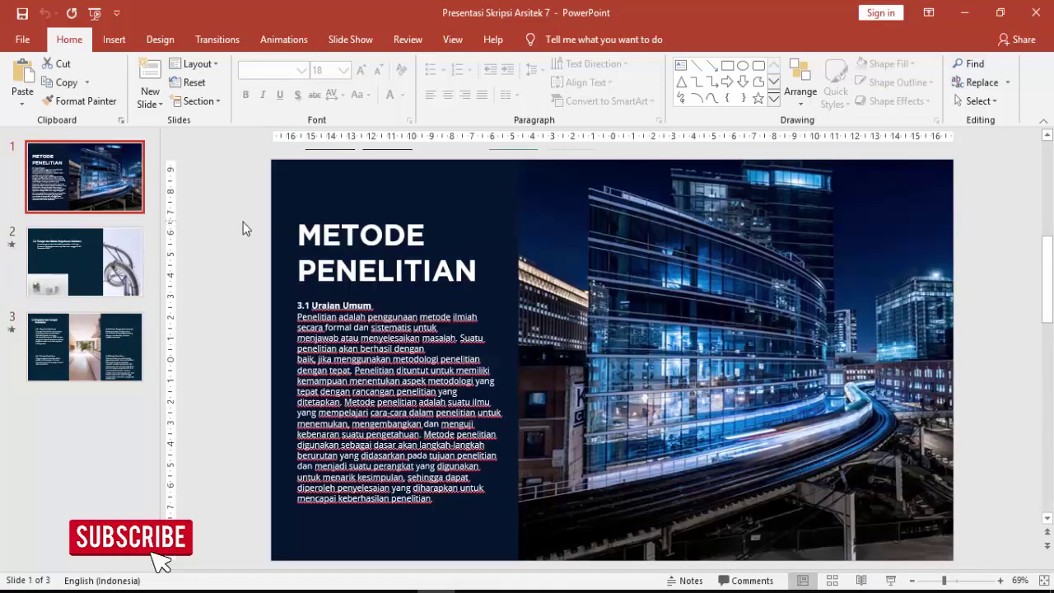
click(234, 195)
ctrl+scroll(235, 195, down, 2)
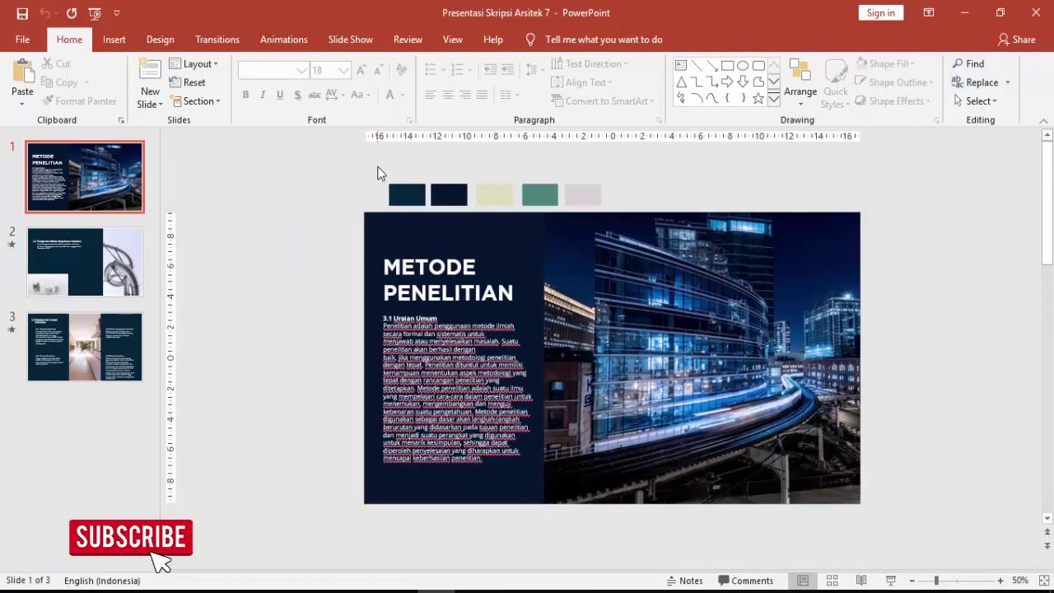
- Marquee-select the five colour swatches above the slide, then go to the File start page
drag(376, 178, 620, 215)
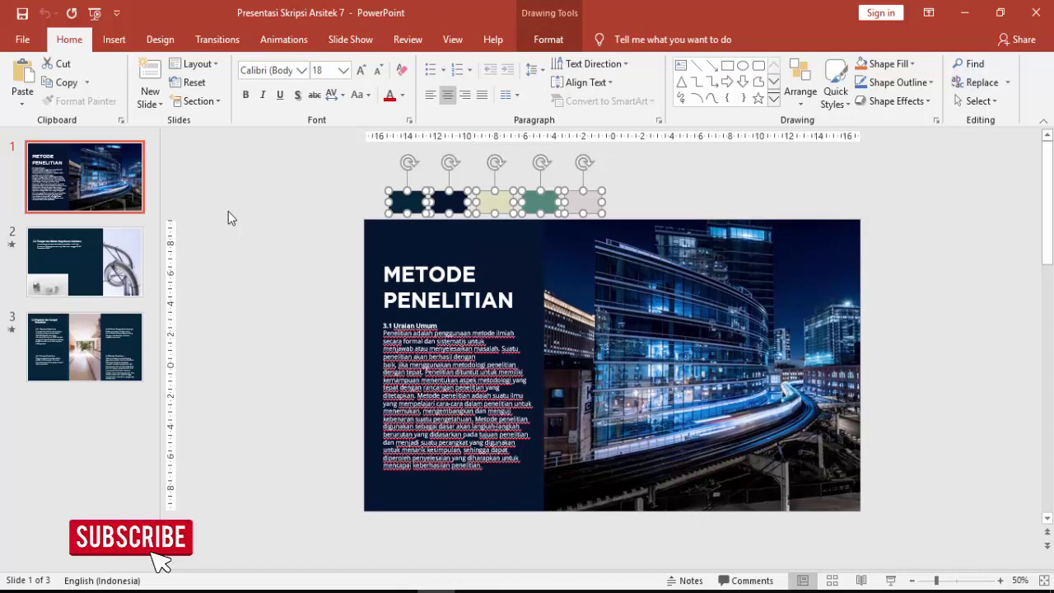
click(211, 191)
click(22, 40)
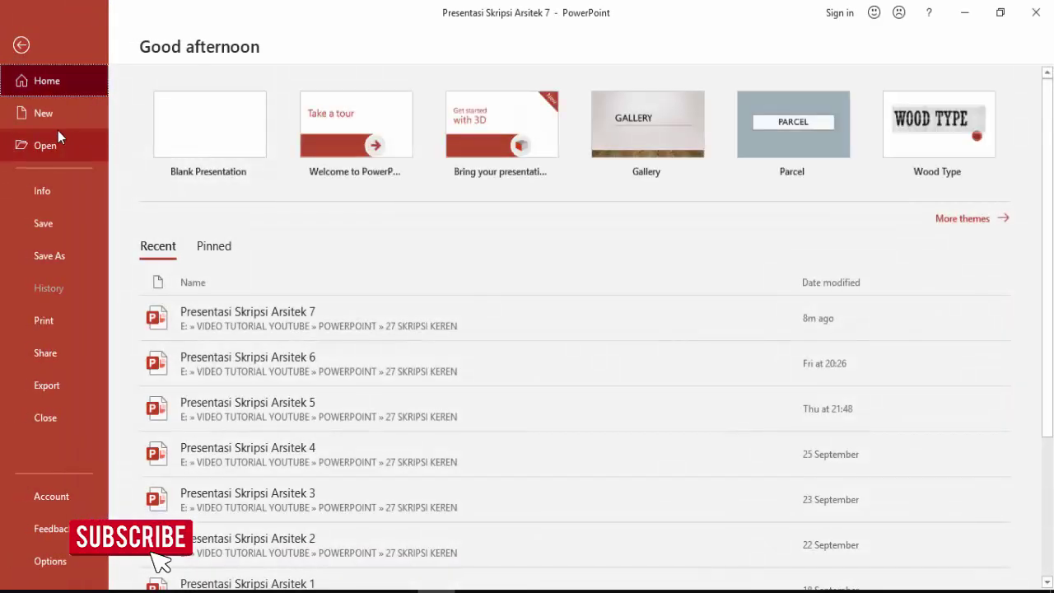
- Create a blank presentation, delete its title and subtitle placeholders, and paste the five colour swatches
click(51, 115)
click(228, 229)
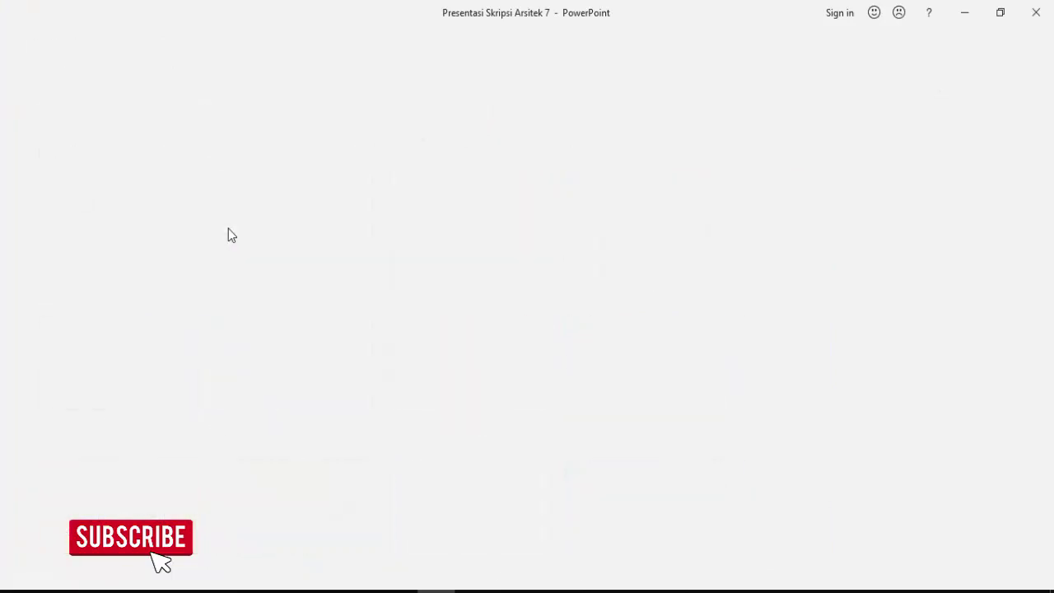
click(479, 222)
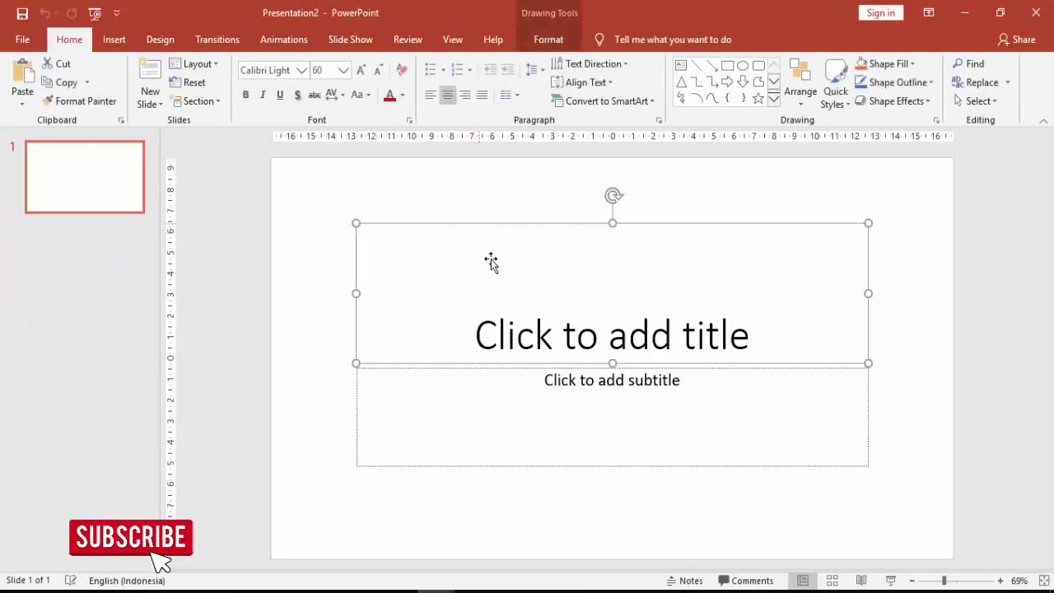
key(Delete)
click(498, 365)
key(Delete)
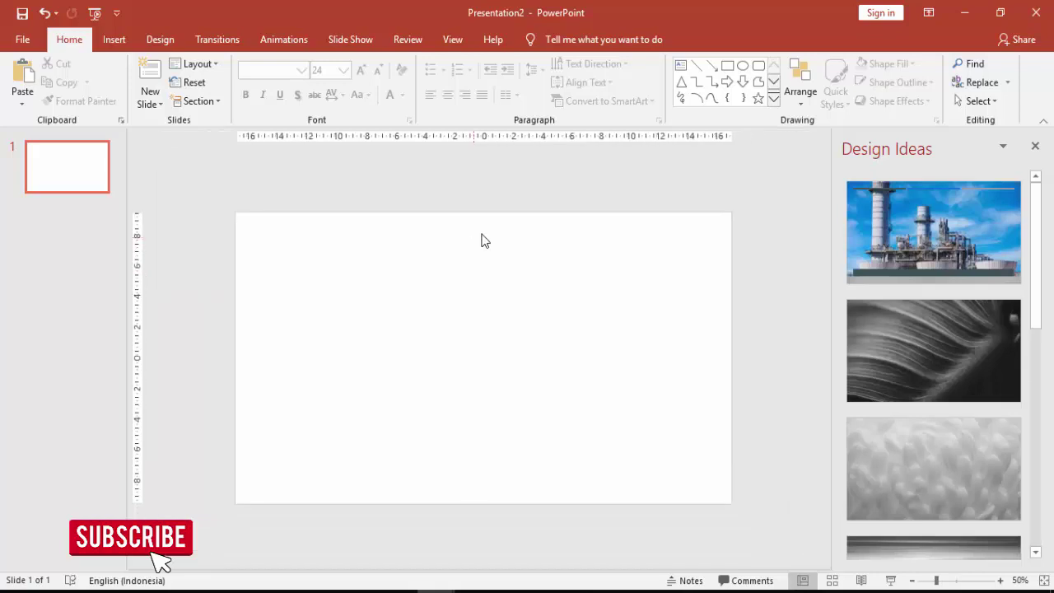
key(ctrl+v)
click(437, 205)
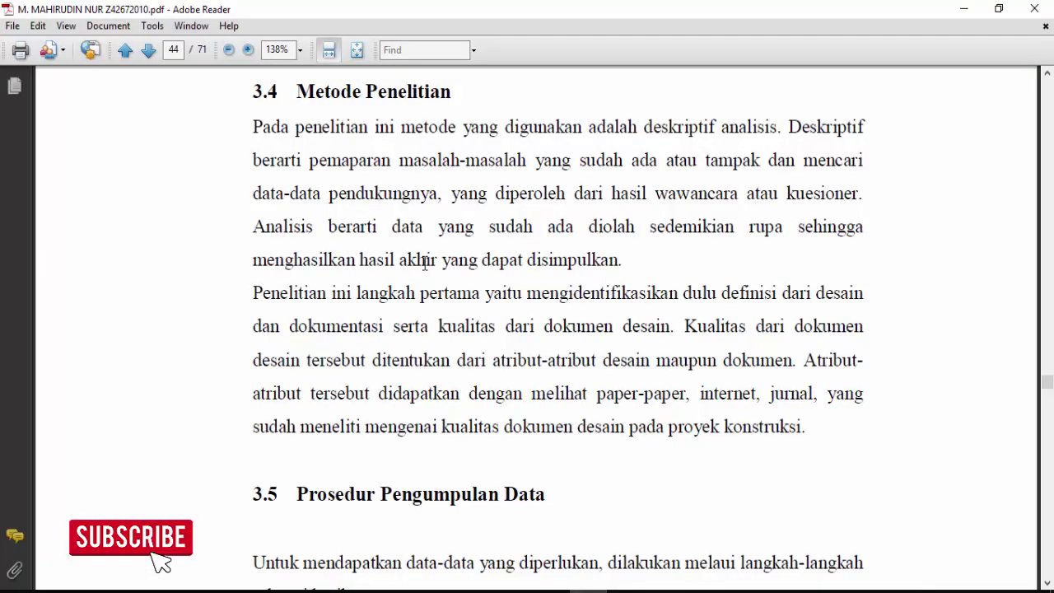
- Scroll the thesis PDF past 3.4 Metode Penelitian to the 3.5 Prosedur Pengumpulan Data heading
scroll(426, 262, up, 3)
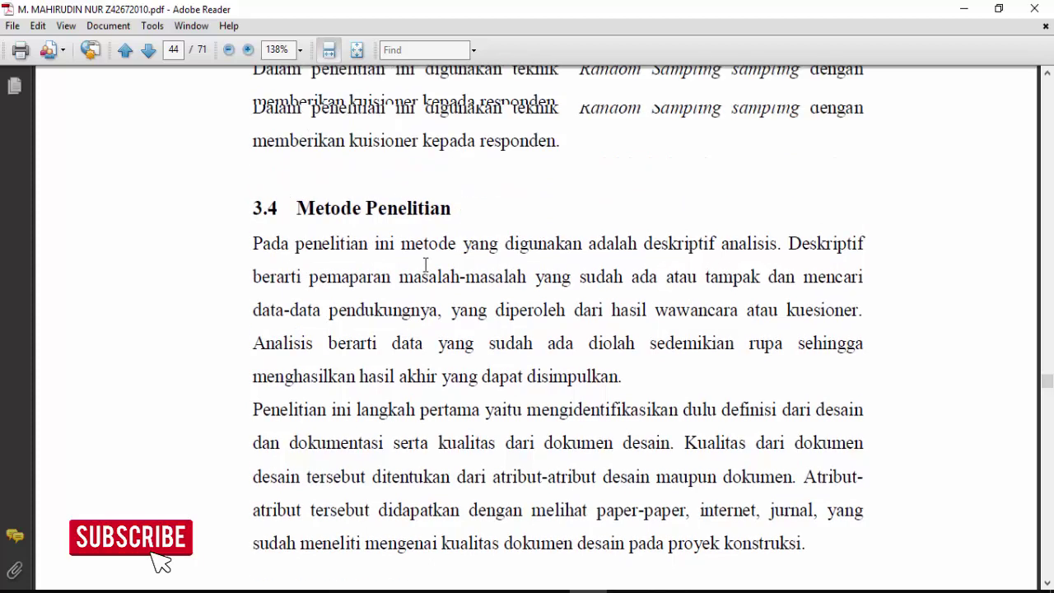
scroll(442, 204, down, 1)
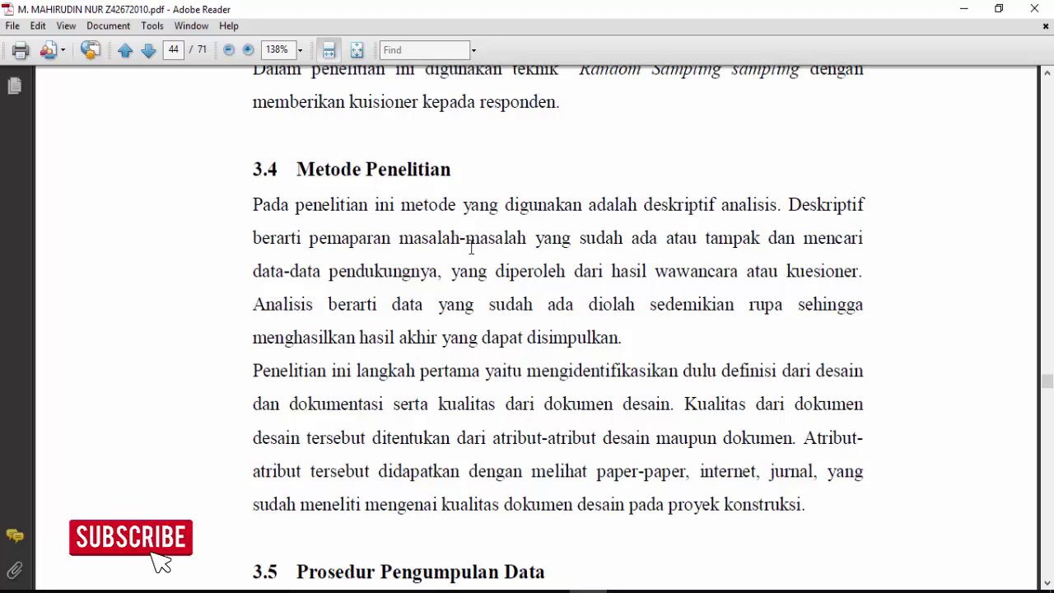
scroll(471, 247, down, 1)
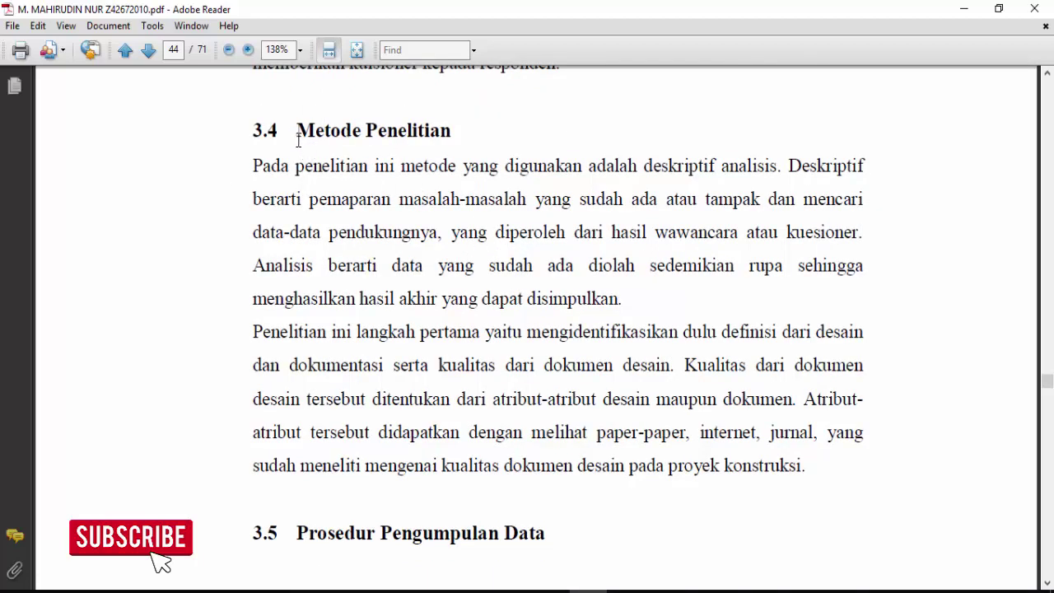
scroll(367, 457, down, 3)
scroll(364, 458, up, 1)
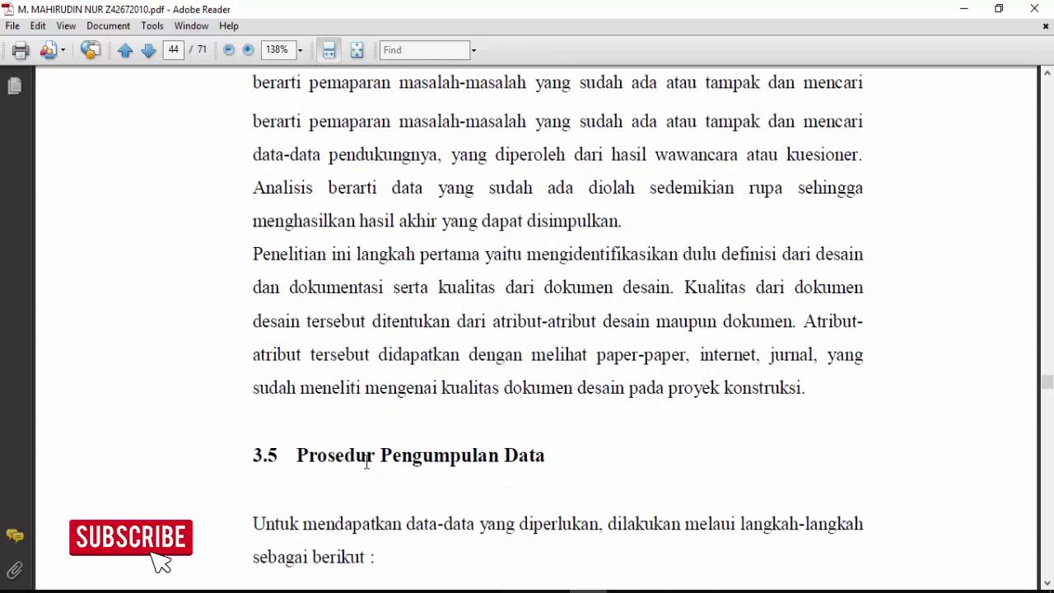
scroll(364, 466, up, 1)
scroll(377, 486, up, 1)
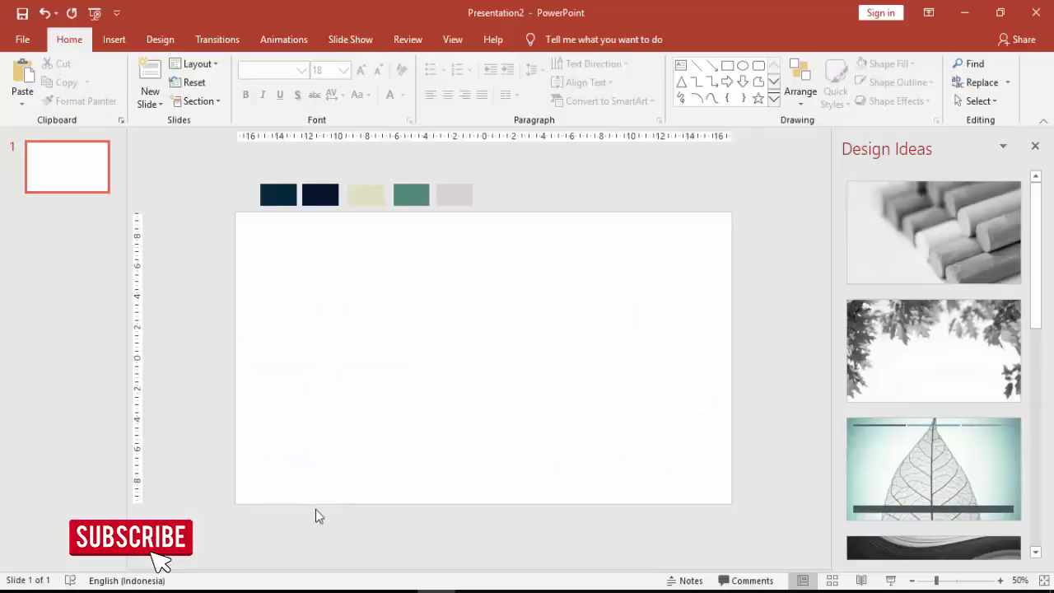
- Close Design Ideas and draw a rectangle covering the slide's right half
click(1035, 146)
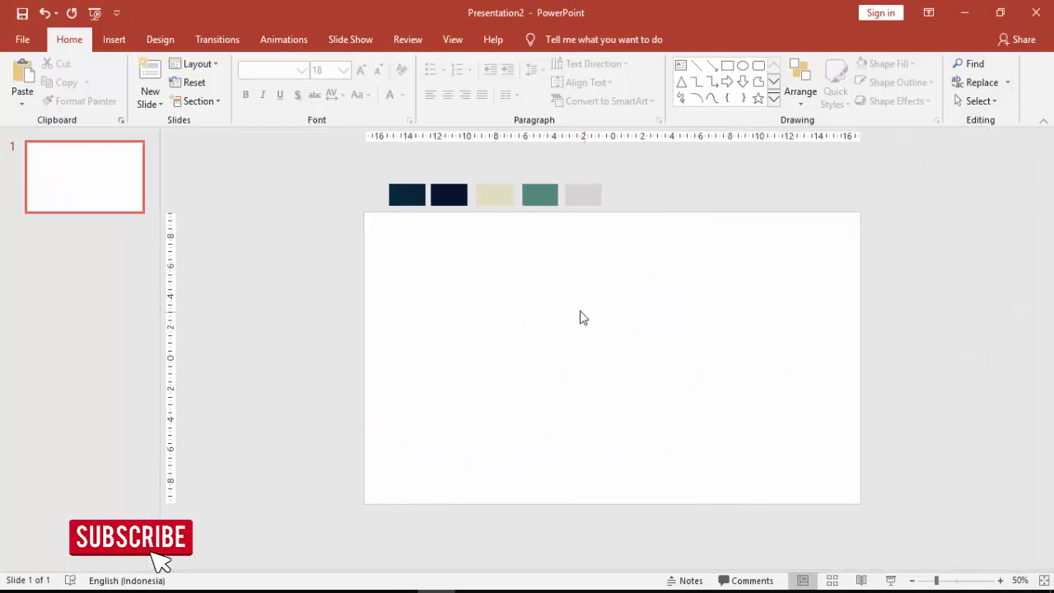
click(116, 41)
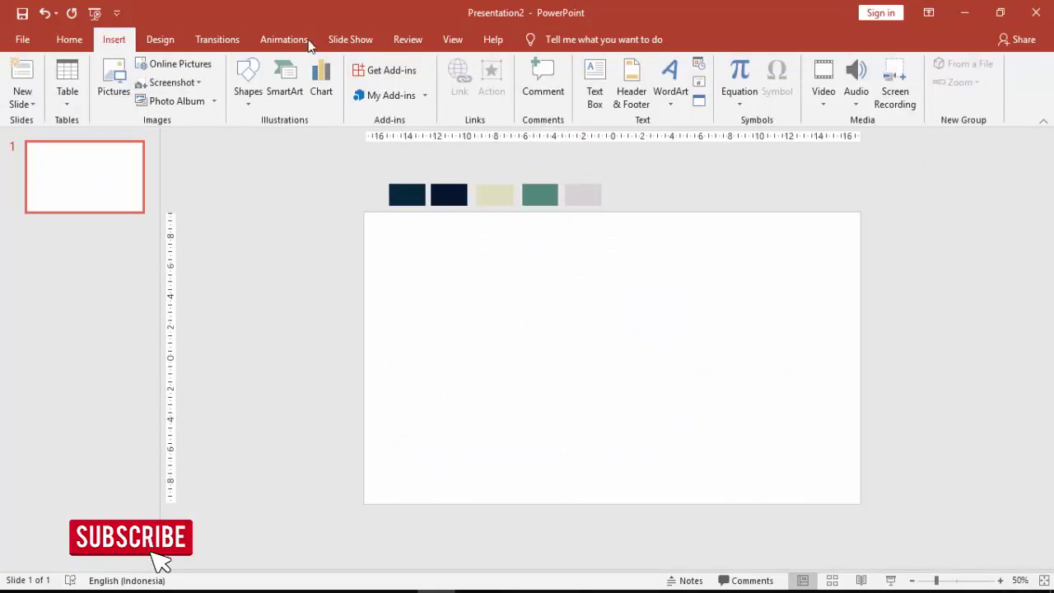
click(247, 86)
click(287, 134)
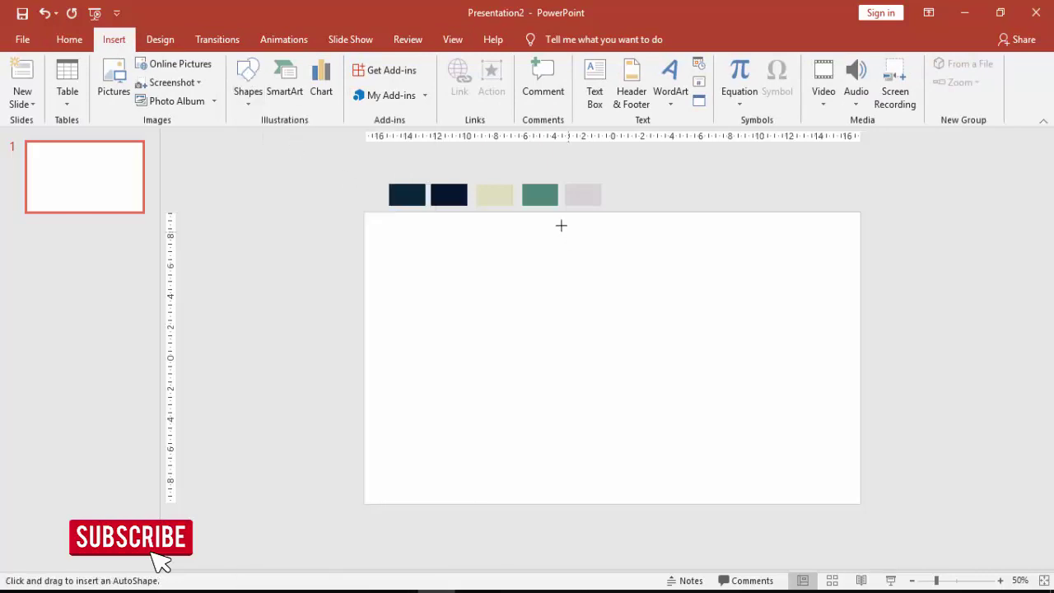
drag(603, 213, 861, 505)
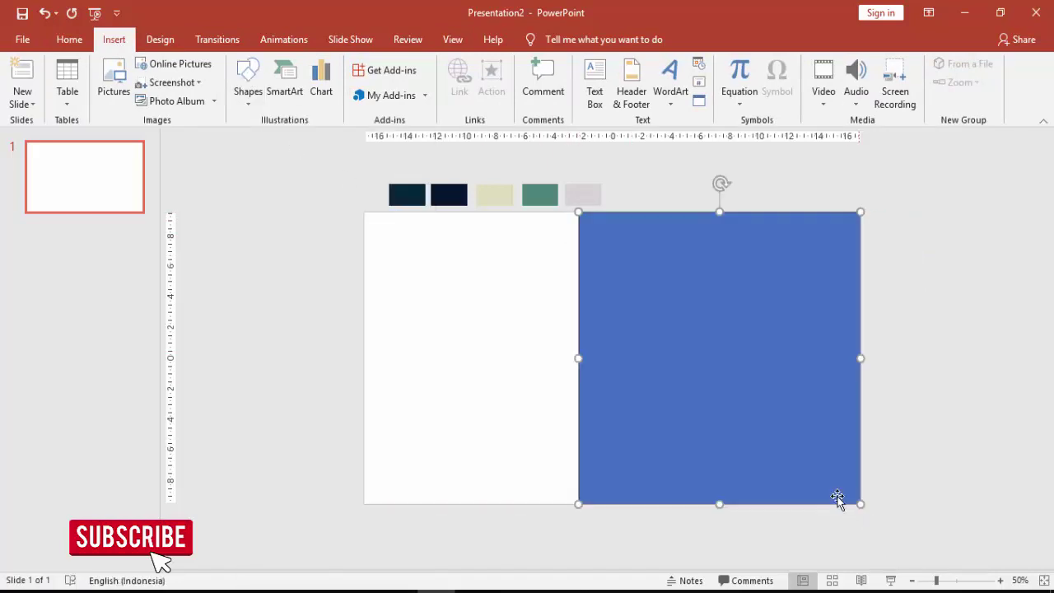
- Edit the rectangle's points so its left edge slants to a point toward the centre
right_click(694, 350)
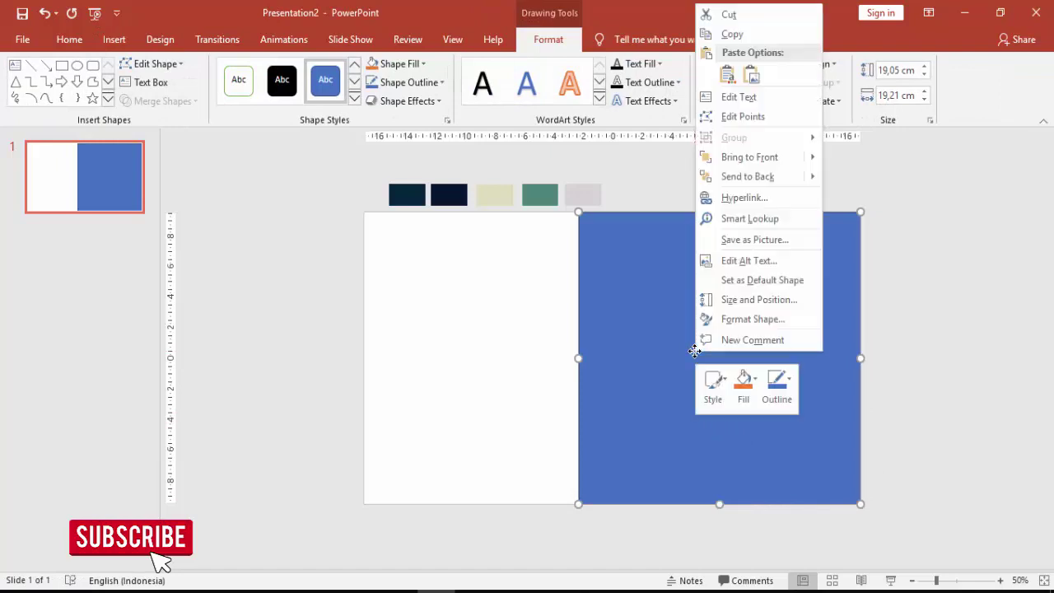
click(729, 116)
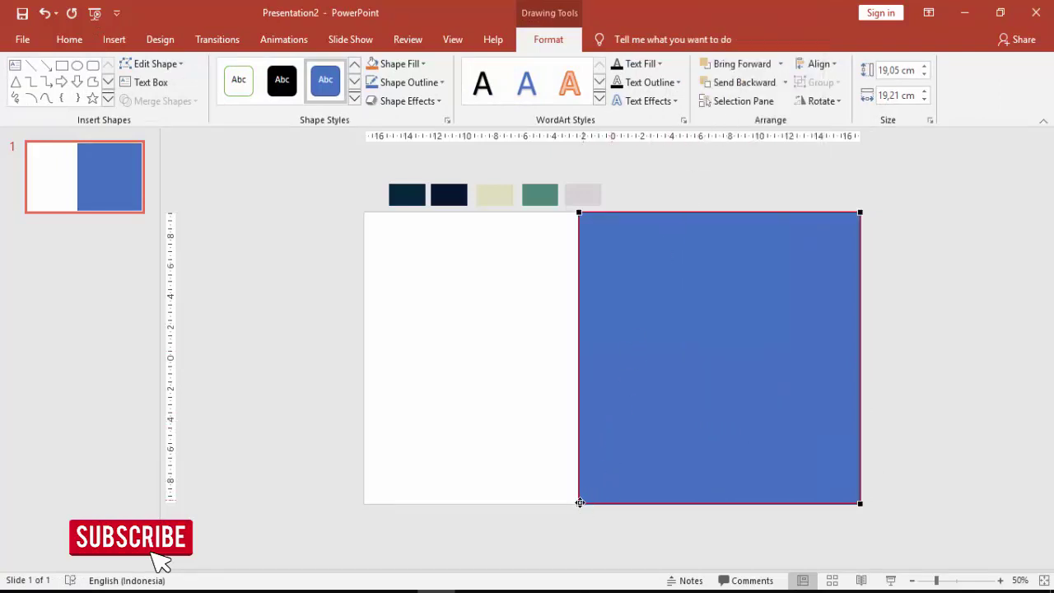
drag(579, 503, 594, 339)
drag(579, 213, 679, 213)
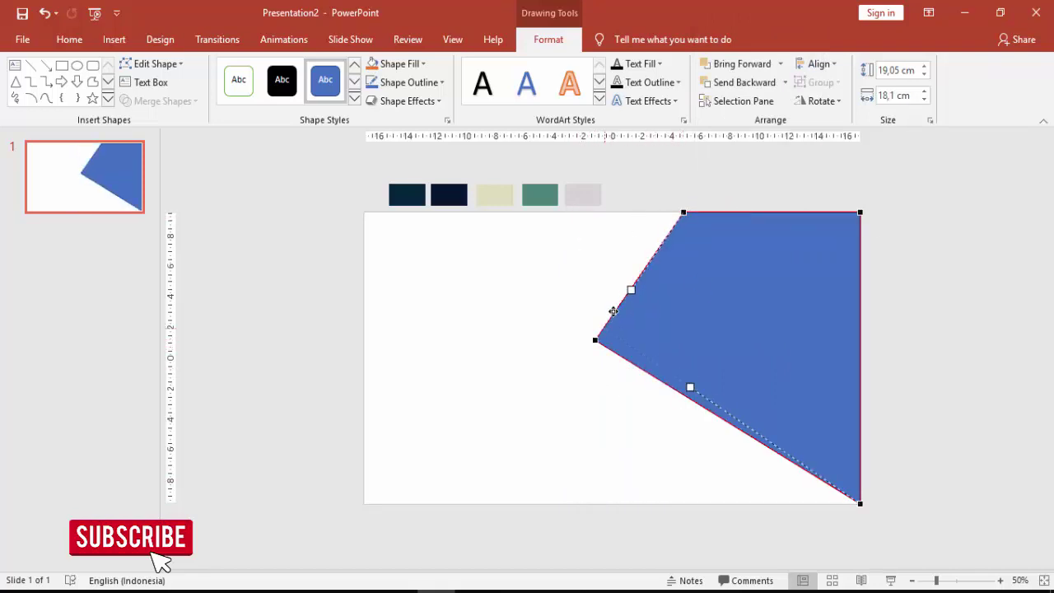
drag(595, 340, 625, 301)
key(Escape)
key(Escape)
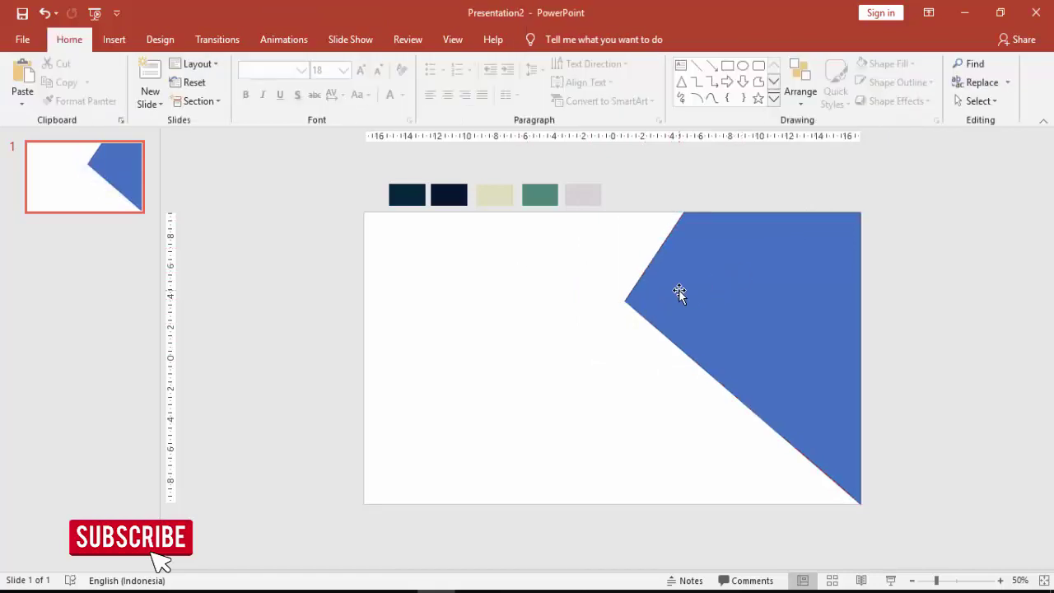
- Remove the outline from the angled blue shape in Format Shape
click(679, 289)
right_click(679, 289)
click(716, 545)
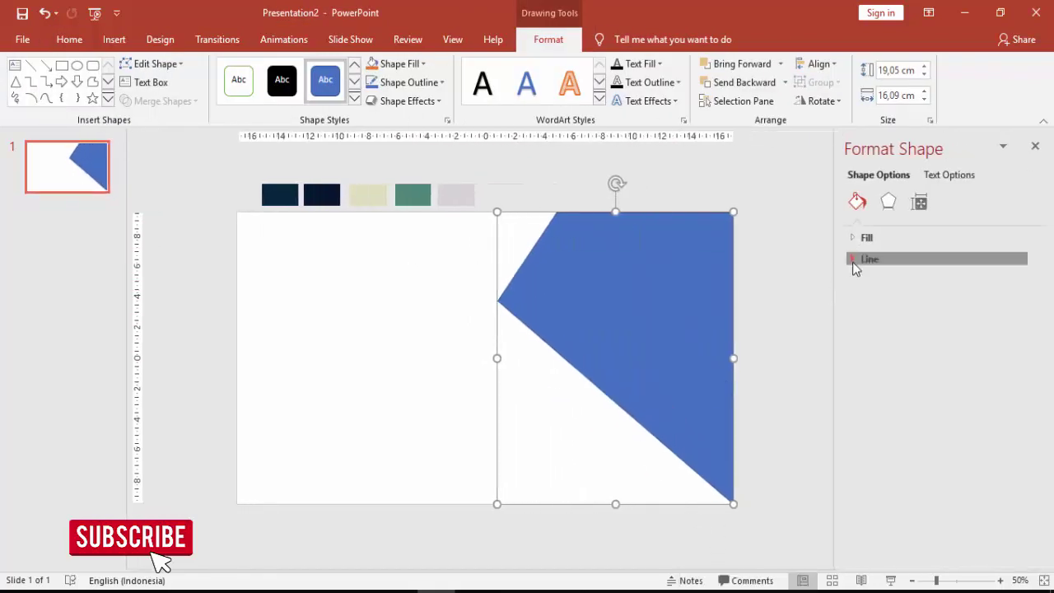
click(863, 258)
click(884, 284)
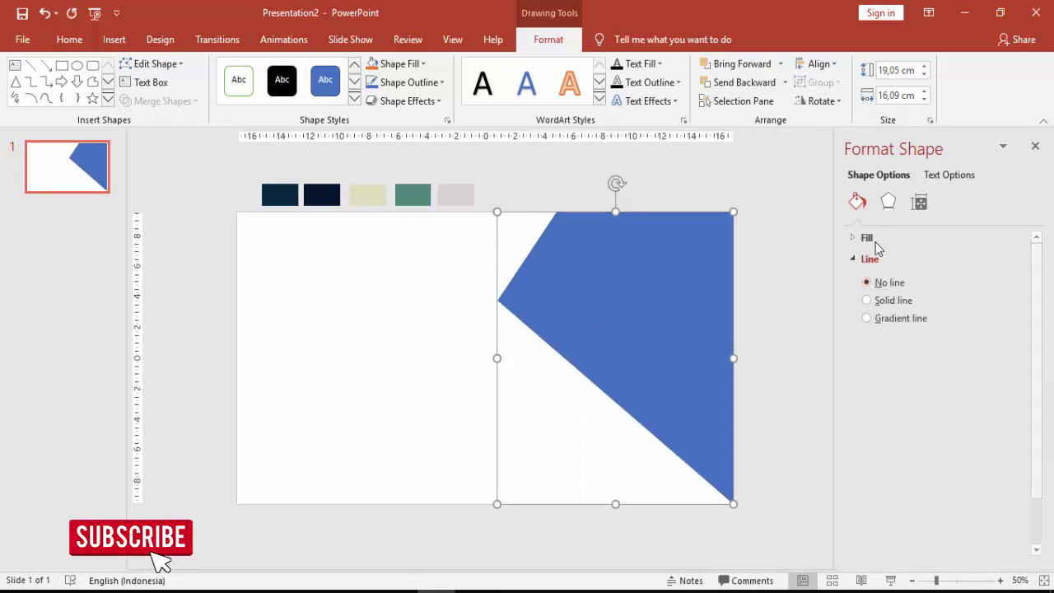
- Set a picture fill from file, browsing to WD Apps for Mac > VIDEO TUTORIAL YOUTUBE
click(860, 238)
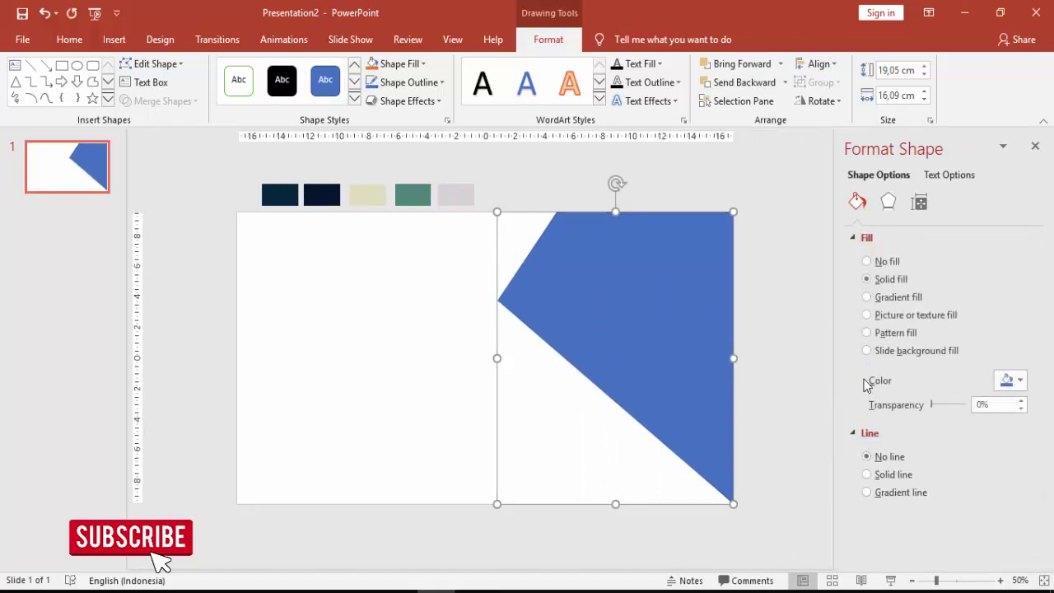
click(896, 316)
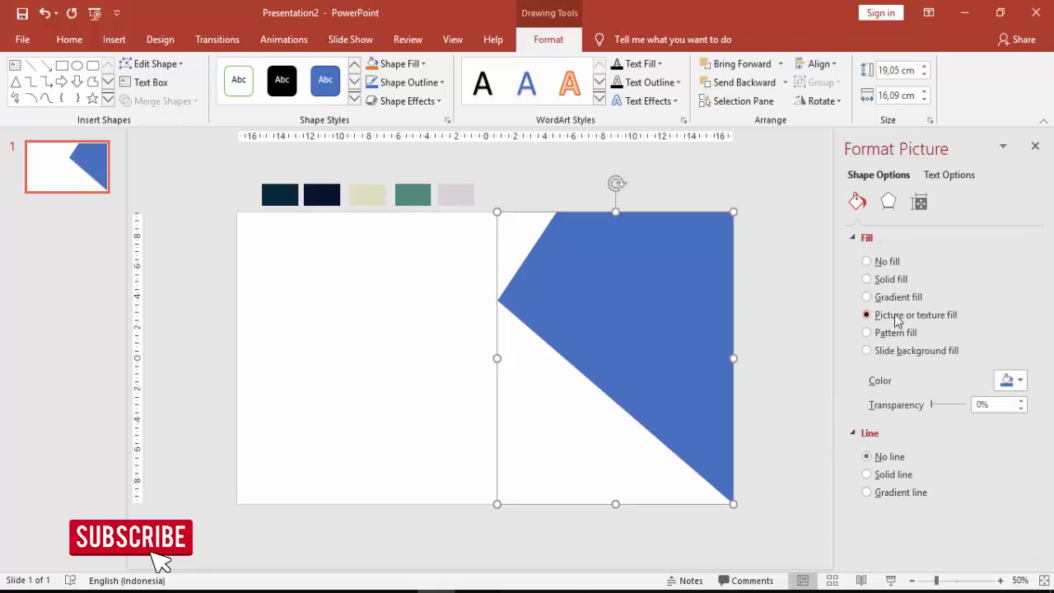
click(889, 397)
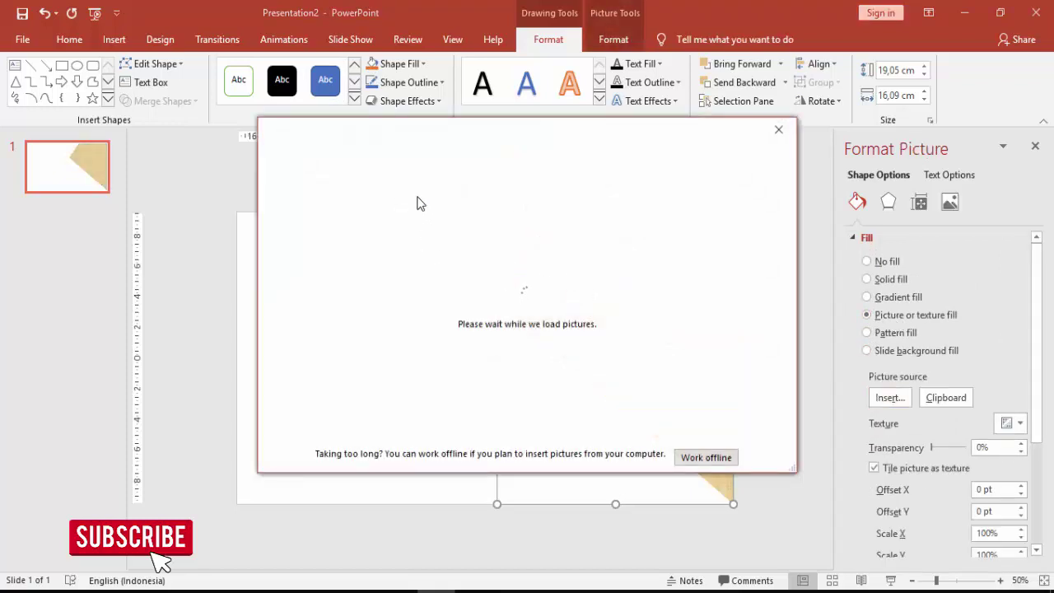
click(366, 216)
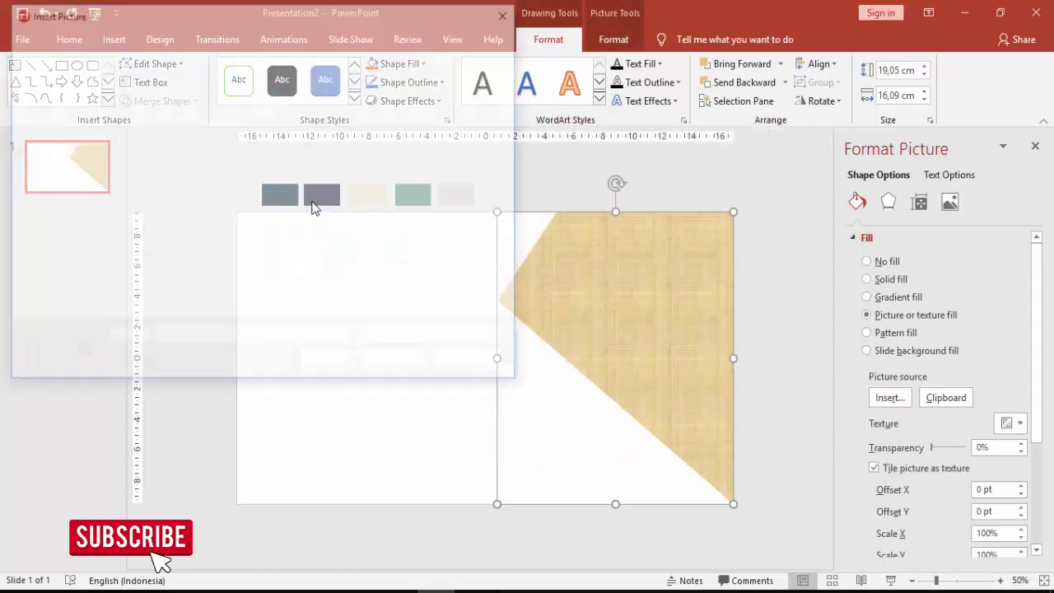
drag(165, 155, 161, 284)
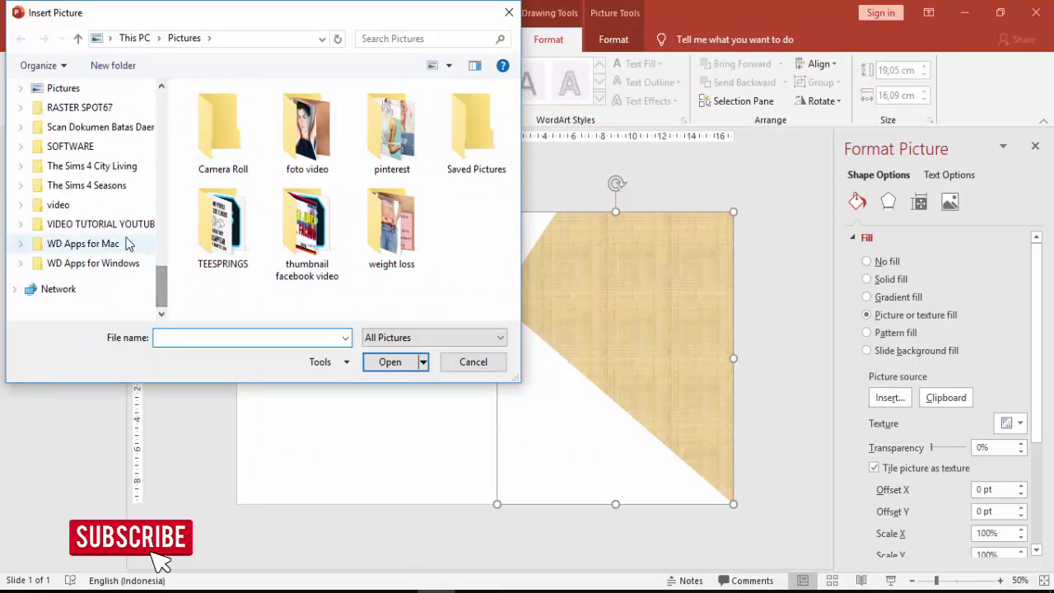
click(91, 244)
click(99, 224)
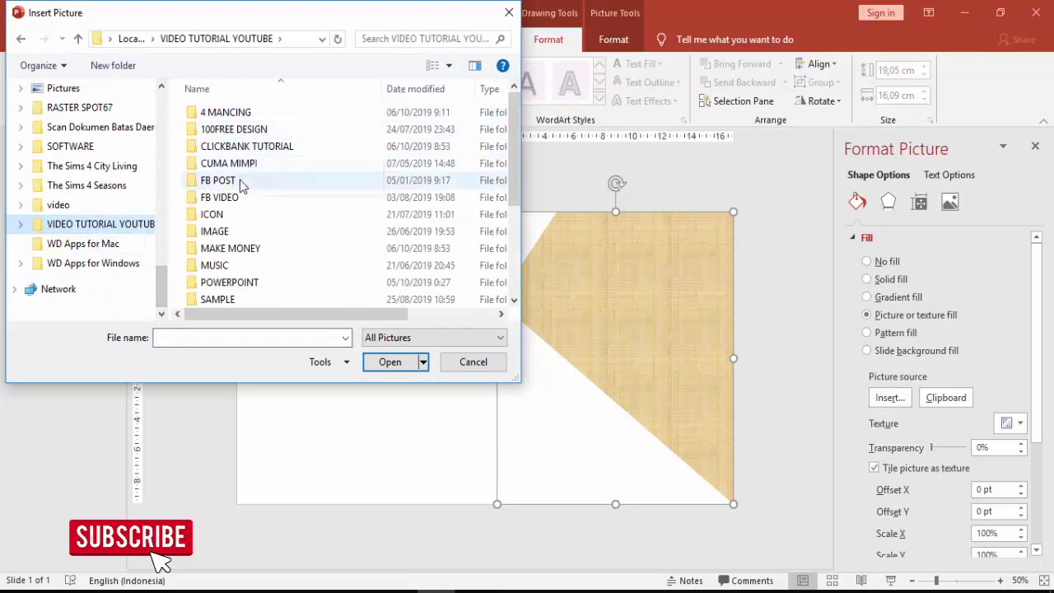
- Open IMAGE > CITY > architecture and fill the shape with pexels-photo-425122
double_click(216, 231)
double_click(240, 112)
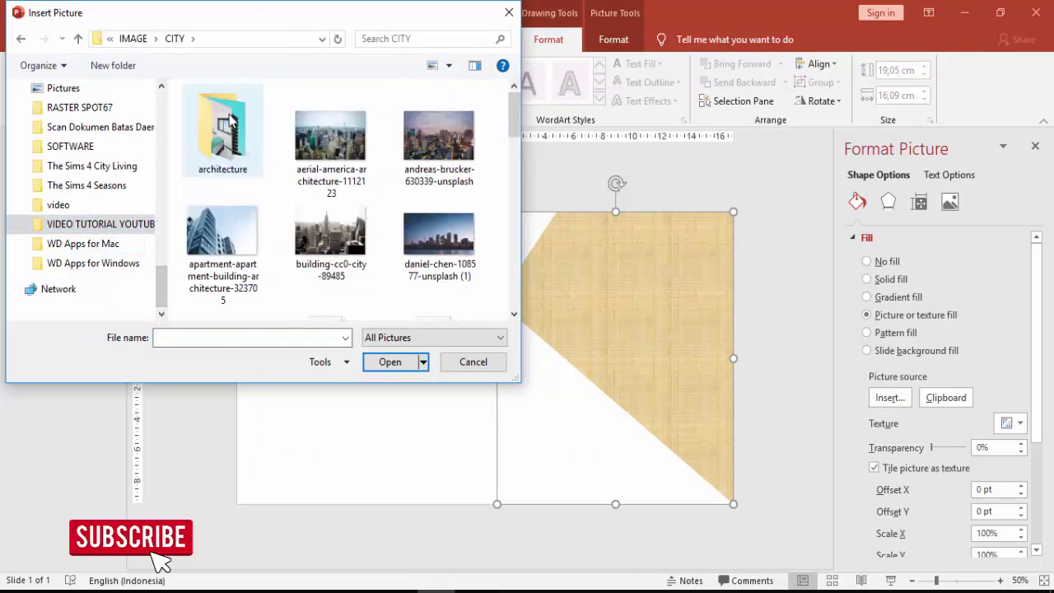
double_click(231, 119)
scroll(477, 154, down, 3)
scroll(478, 154, down, 3)
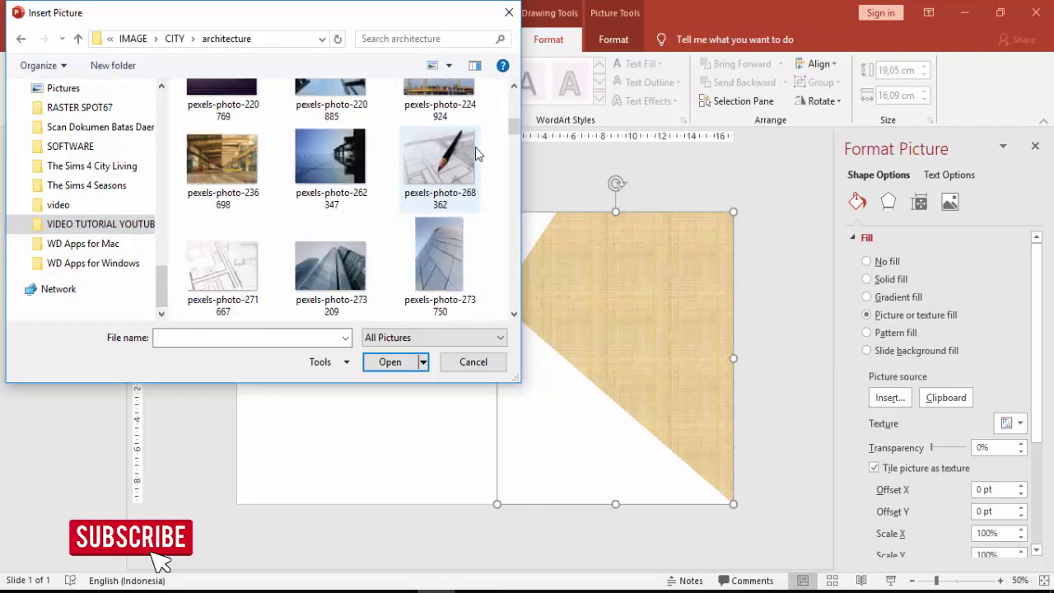
scroll(470, 153, down, 3)
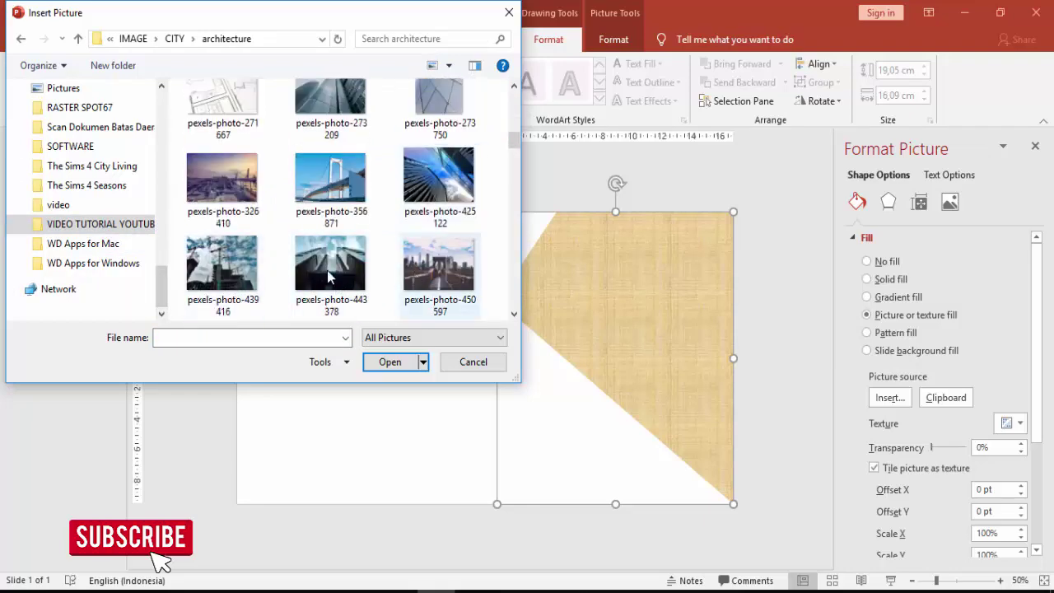
click(330, 284)
click(438, 177)
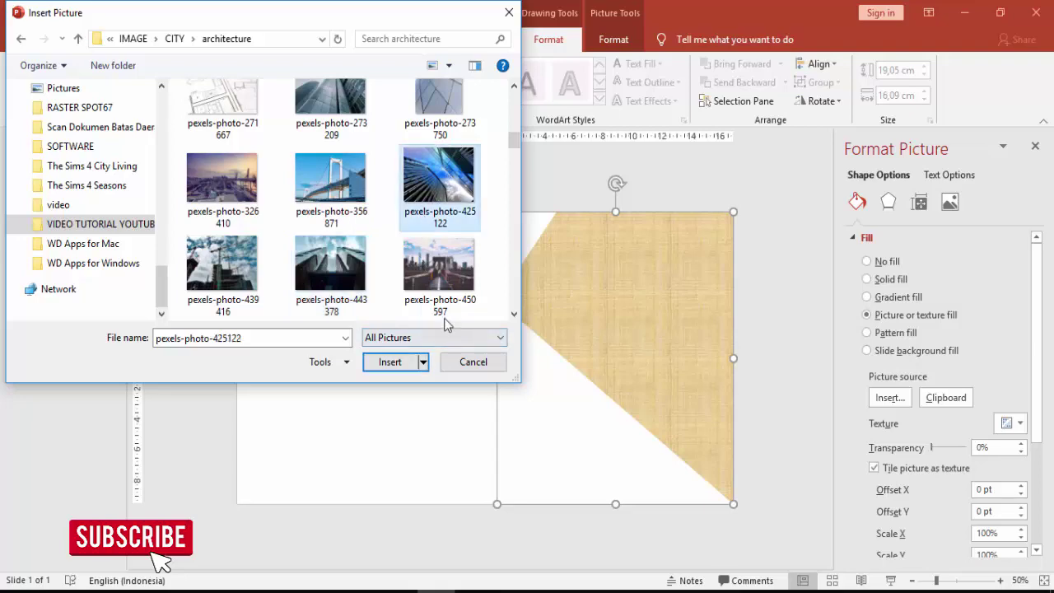
click(389, 361)
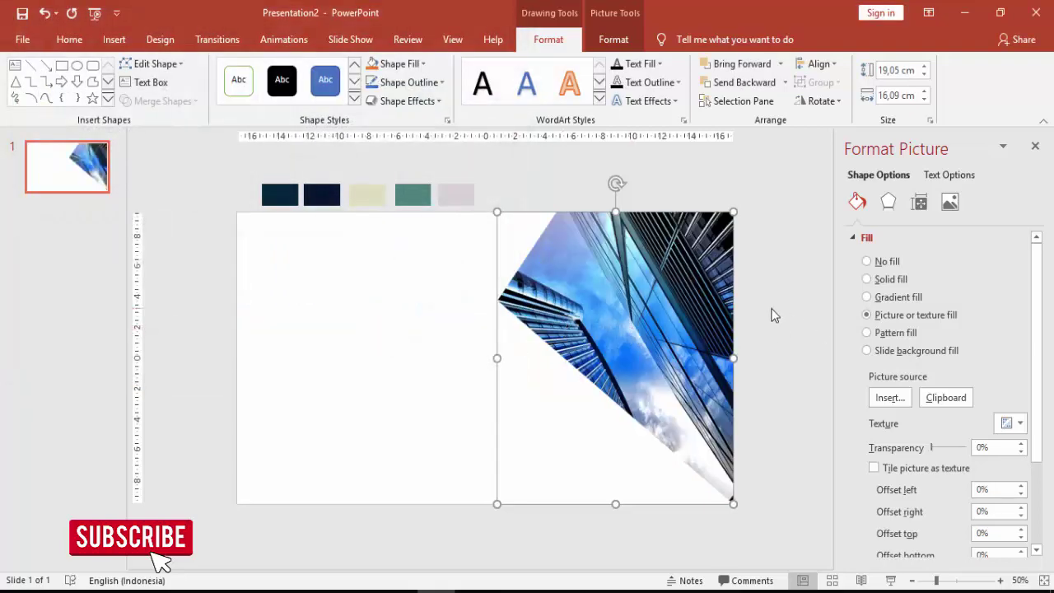
click(774, 313)
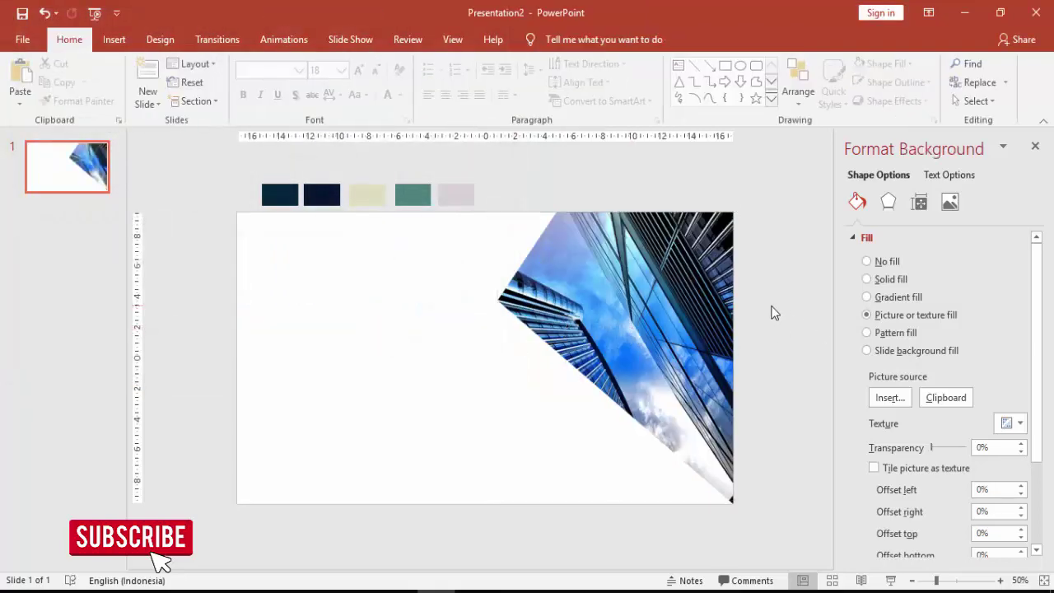
- Draw a rectangle at the slide's lower left
click(114, 40)
click(251, 96)
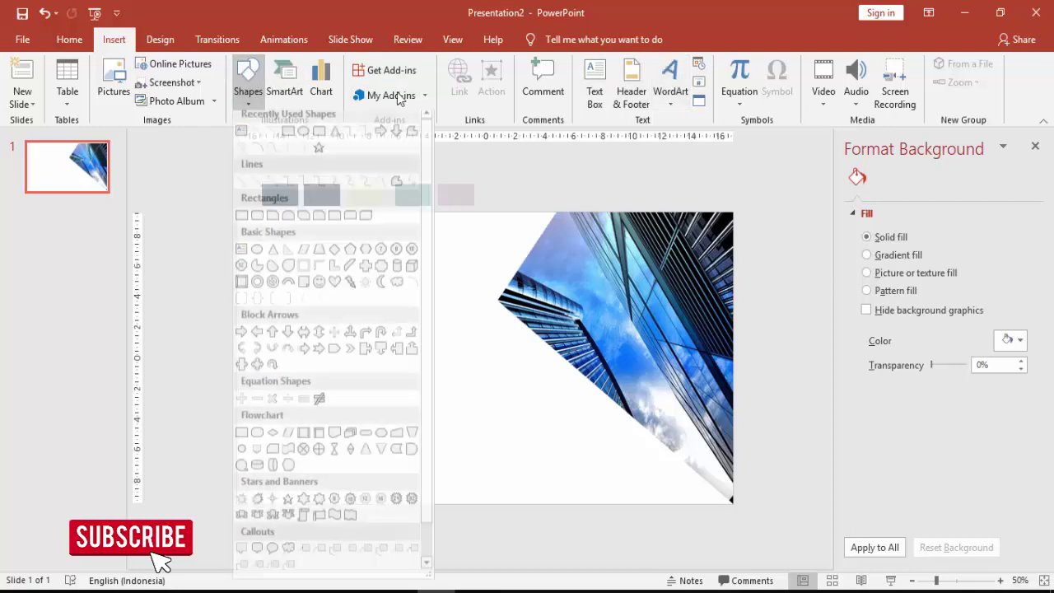
click(309, 183)
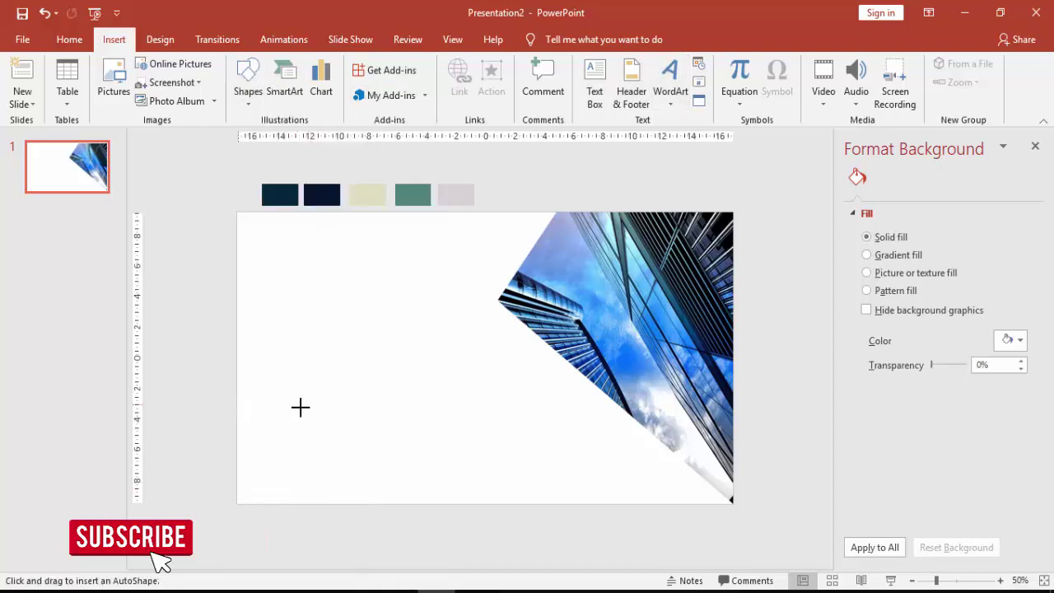
drag(237, 405, 413, 504)
- Finish placing the lower-left rectangle, remove its outline and choose a picture fill from file
drag(374, 470, 389, 459)
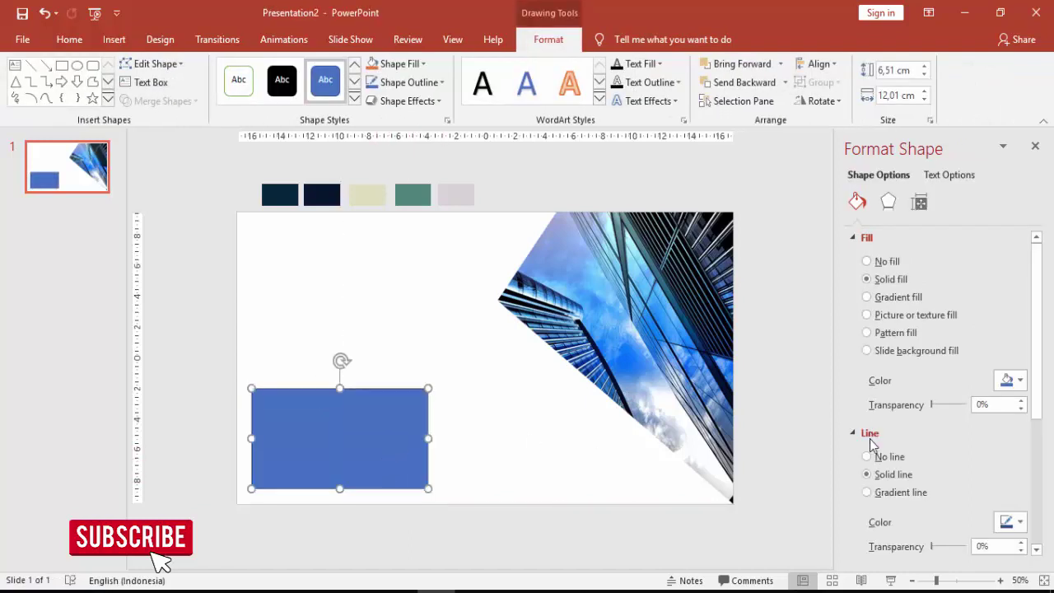
click(874, 464)
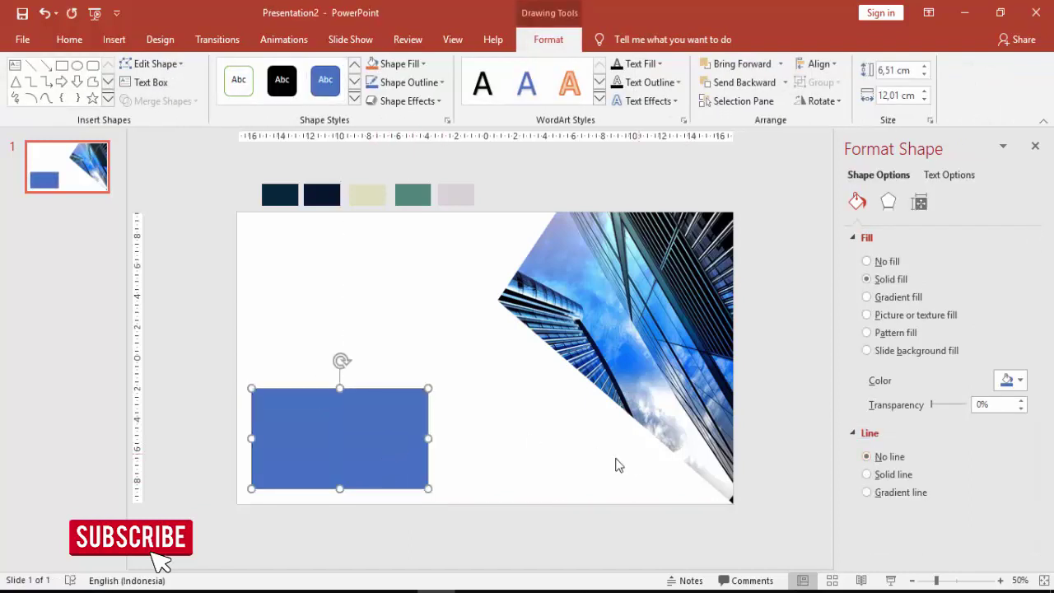
click(879, 314)
click(889, 397)
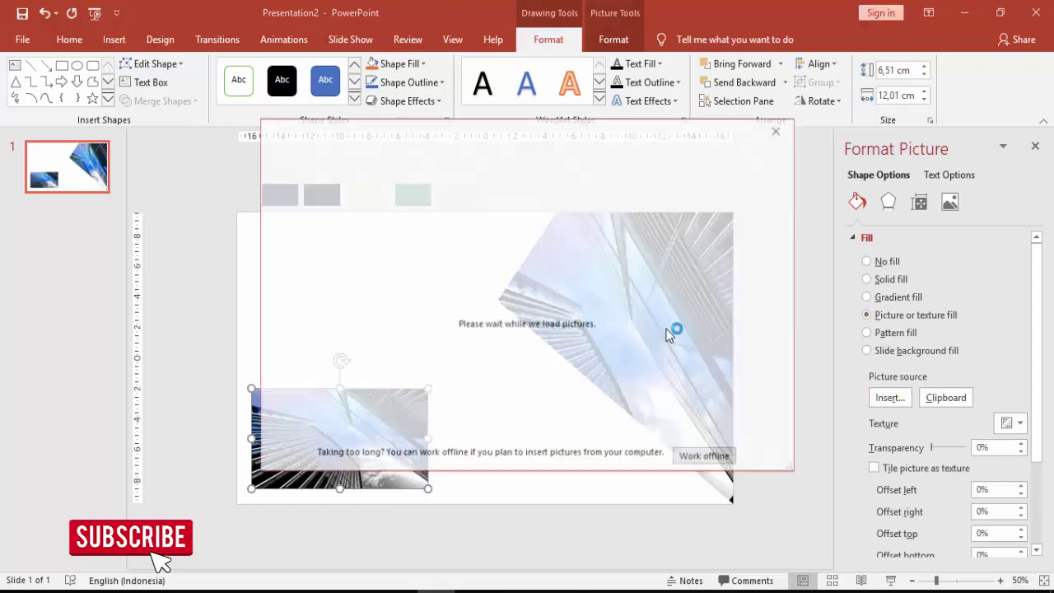
click(433, 223)
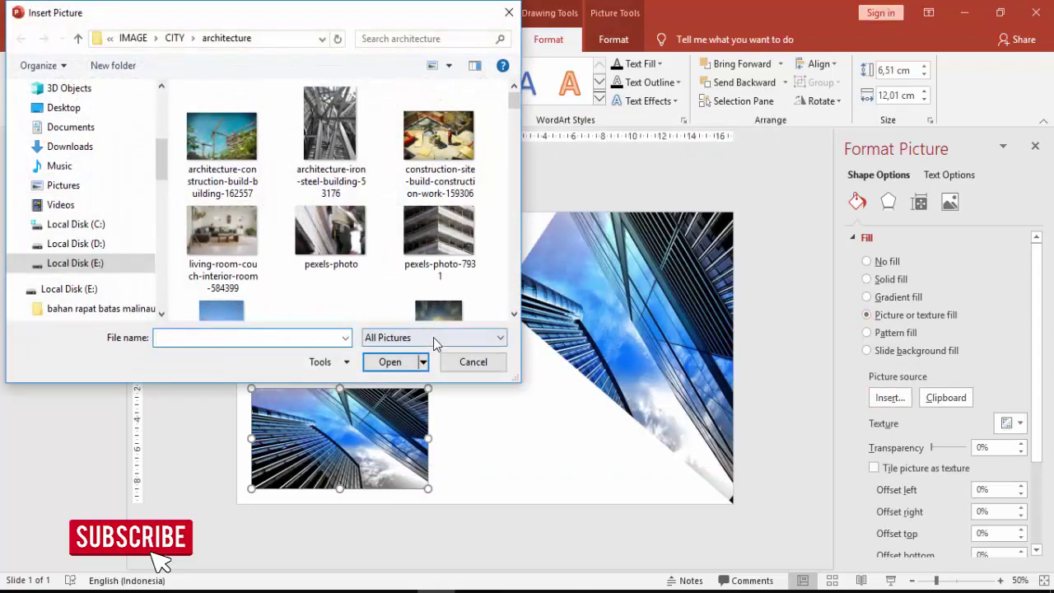
- Fill the rectangle with the pexels-photo-356871 bridge photo
scroll(452, 244, down, 3)
scroll(455, 247, down, 2)
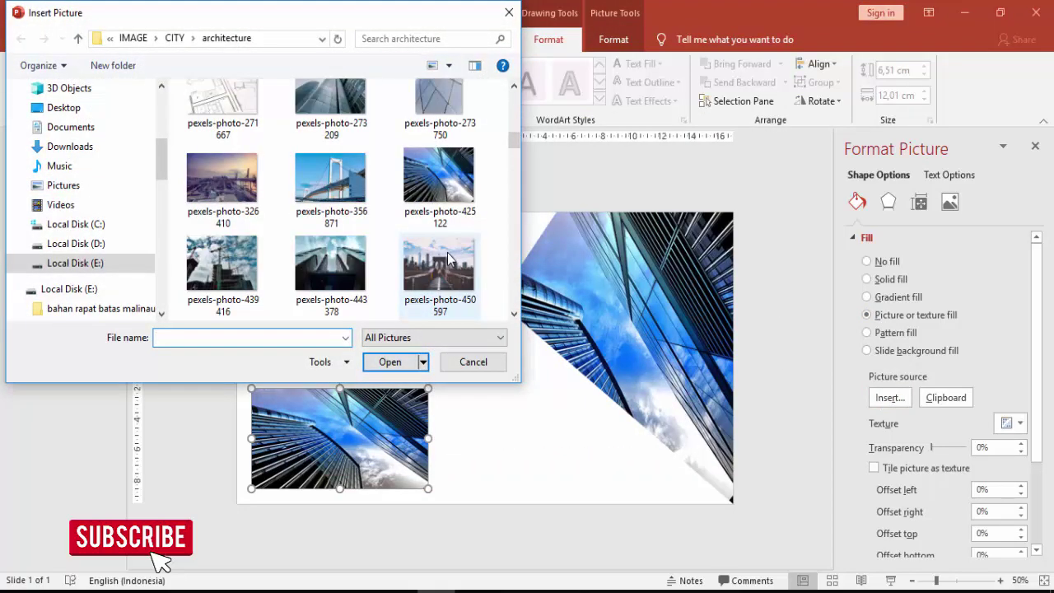
scroll(448, 259, down, 1)
scroll(448, 259, up, 2)
click(330, 218)
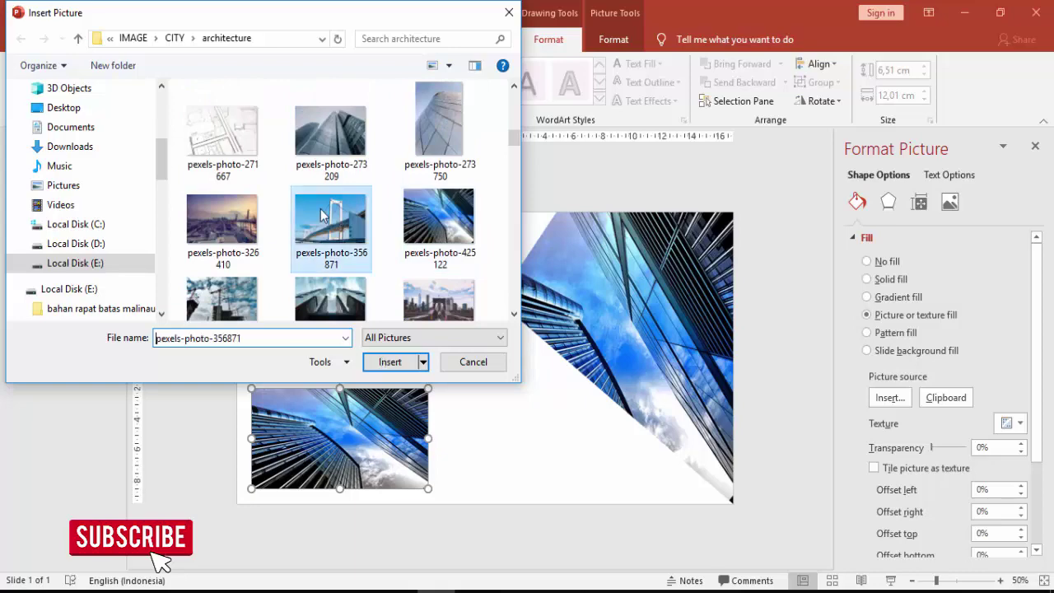
click(391, 368)
click(696, 461)
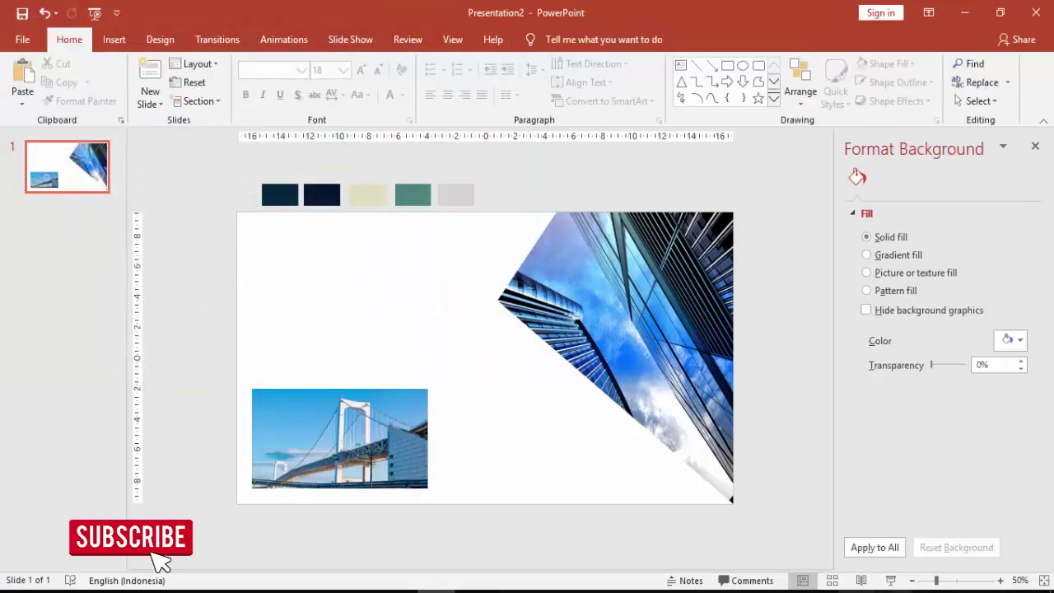
click(114, 39)
- Draw a text box at the slide's top left and copy the 3.4 Metode Penelitian heading from the PDF
click(594, 83)
drag(261, 234, 438, 317)
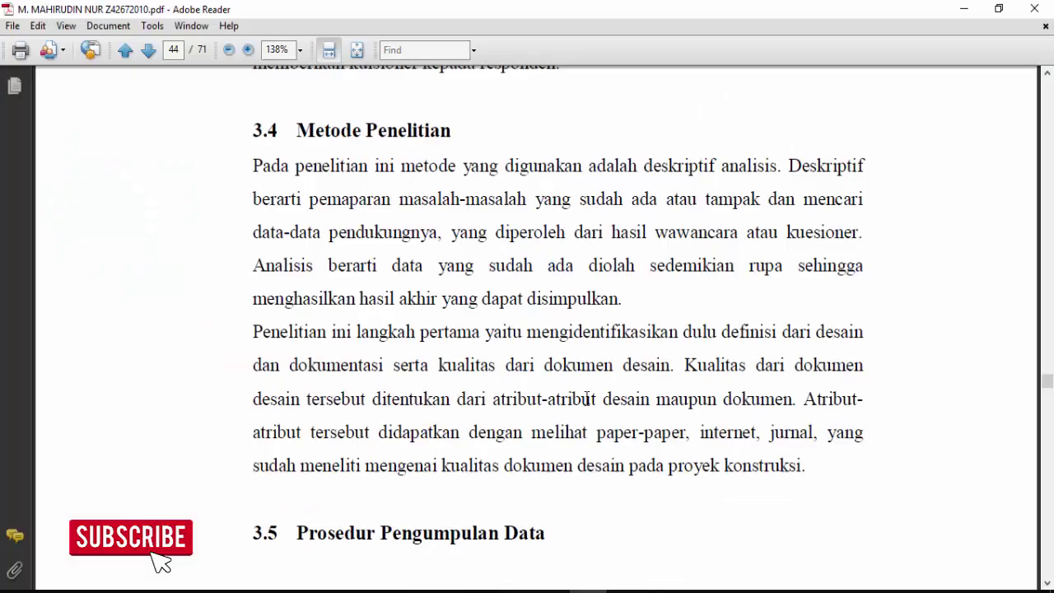
drag(249, 141, 411, 130)
key(ctrl+c)
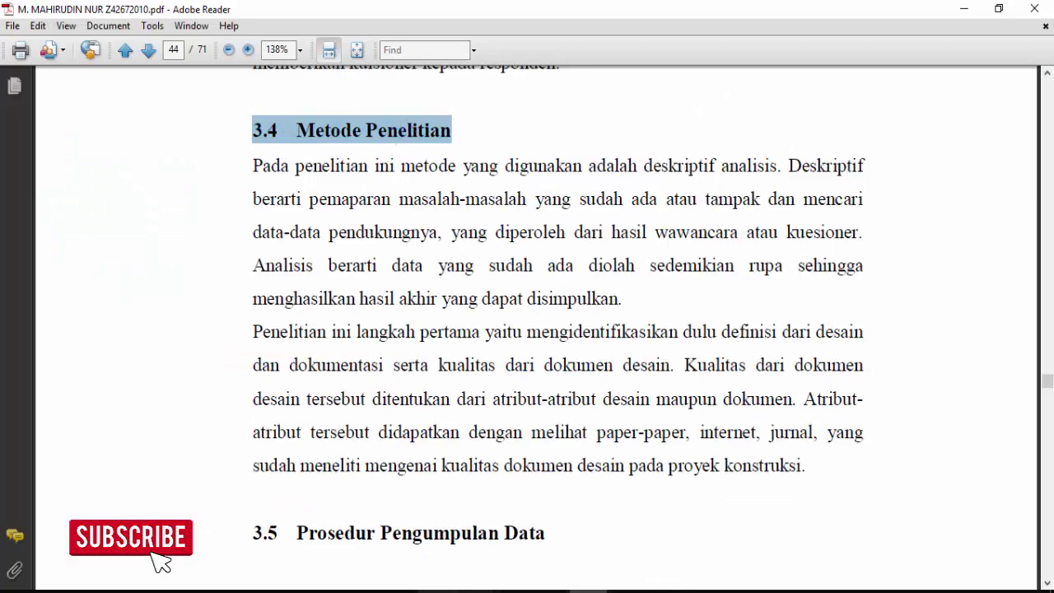
key(alt+Tab)
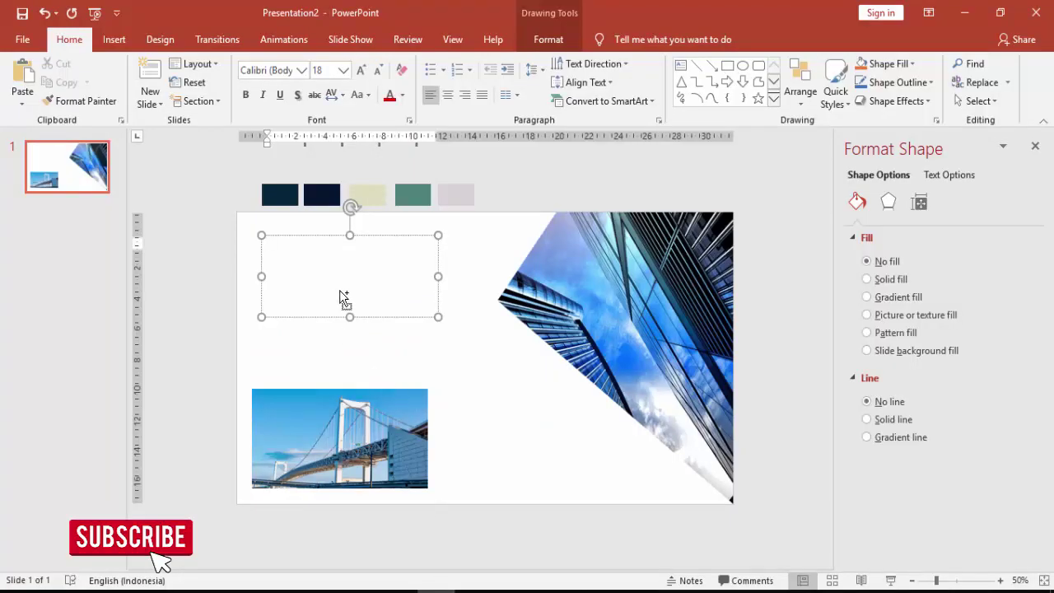
- Paste the heading and format it as 40-pt Gotham Bold in the dark navy swatch colour
key(ctrl+v)
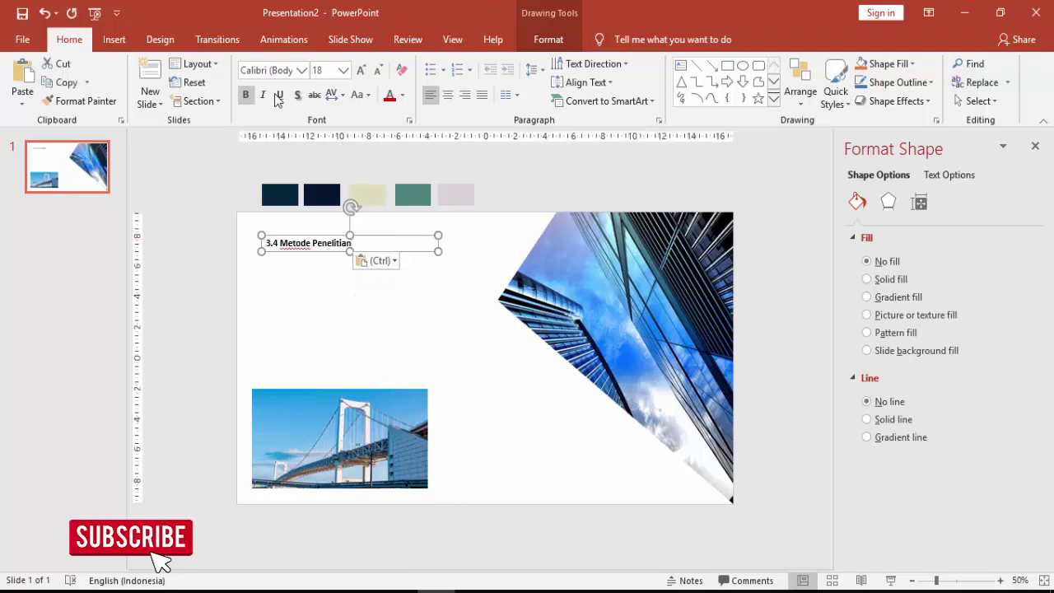
click(283, 72)
text(Gotham Bold)
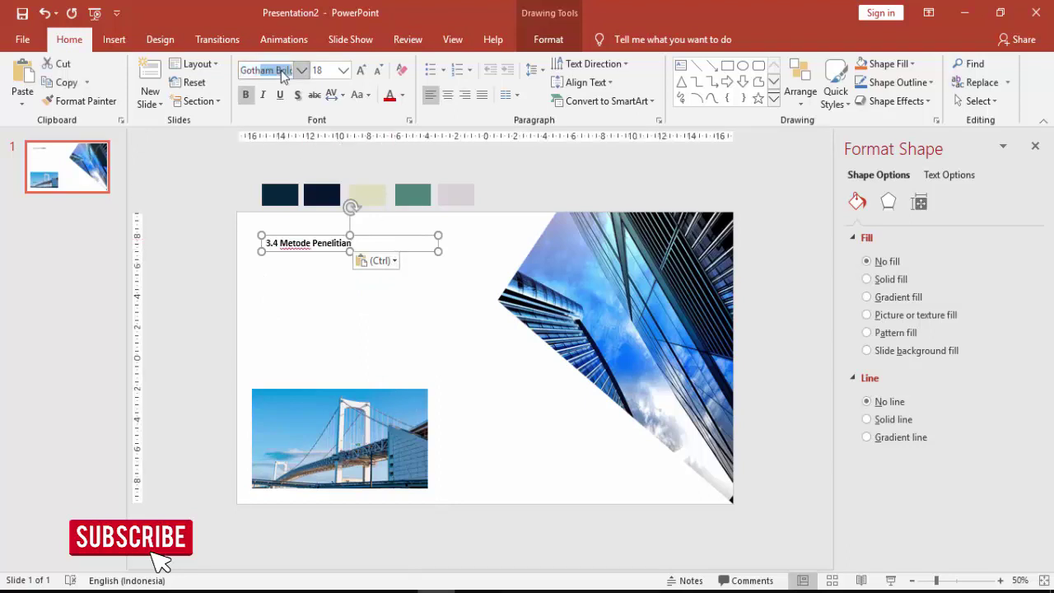
key(Return)
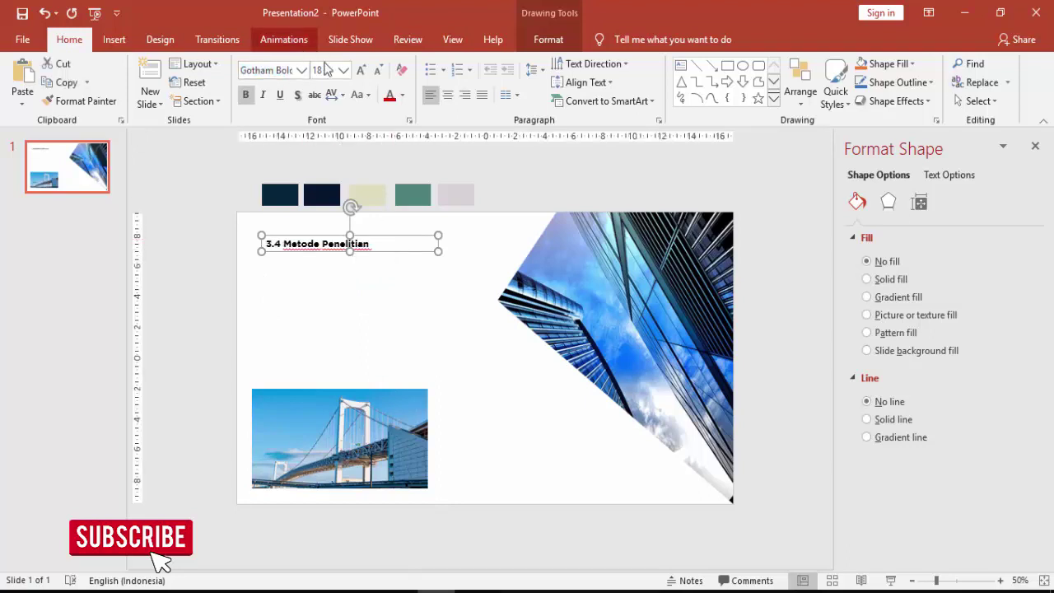
click(343, 70)
click(327, 304)
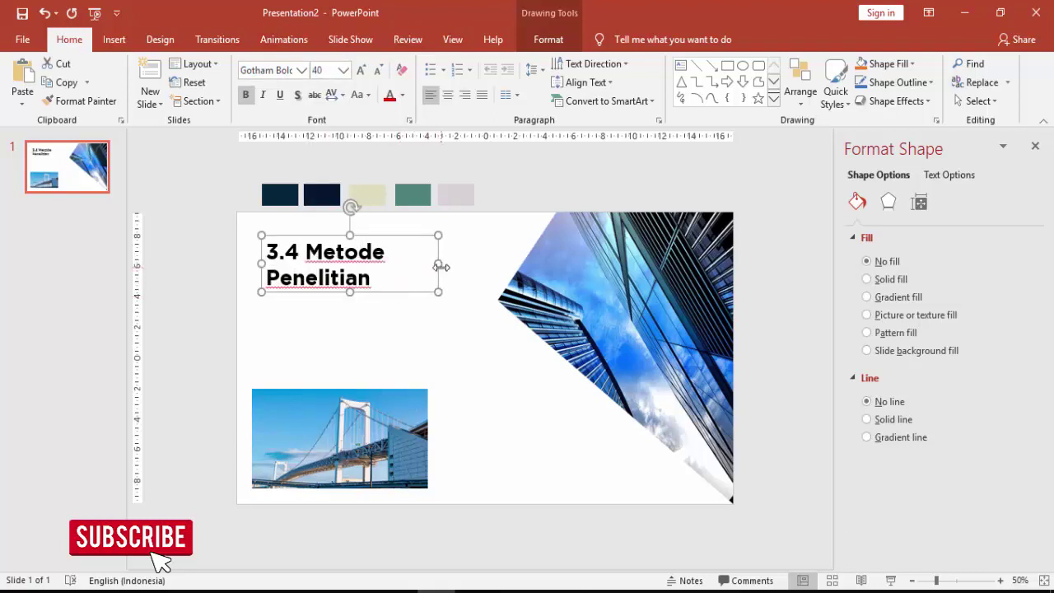
click(401, 95)
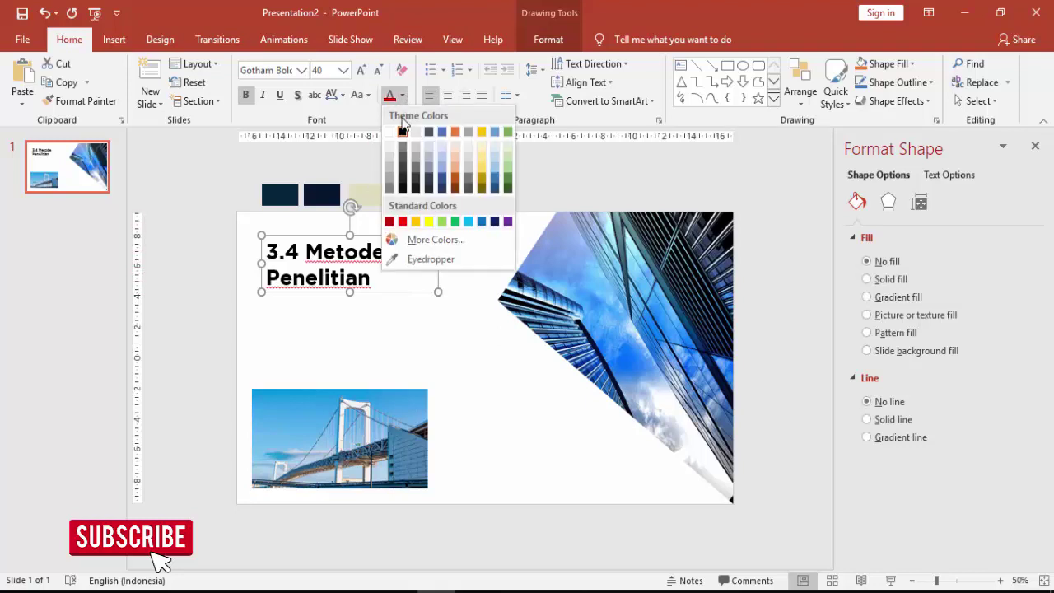
click(412, 259)
click(288, 194)
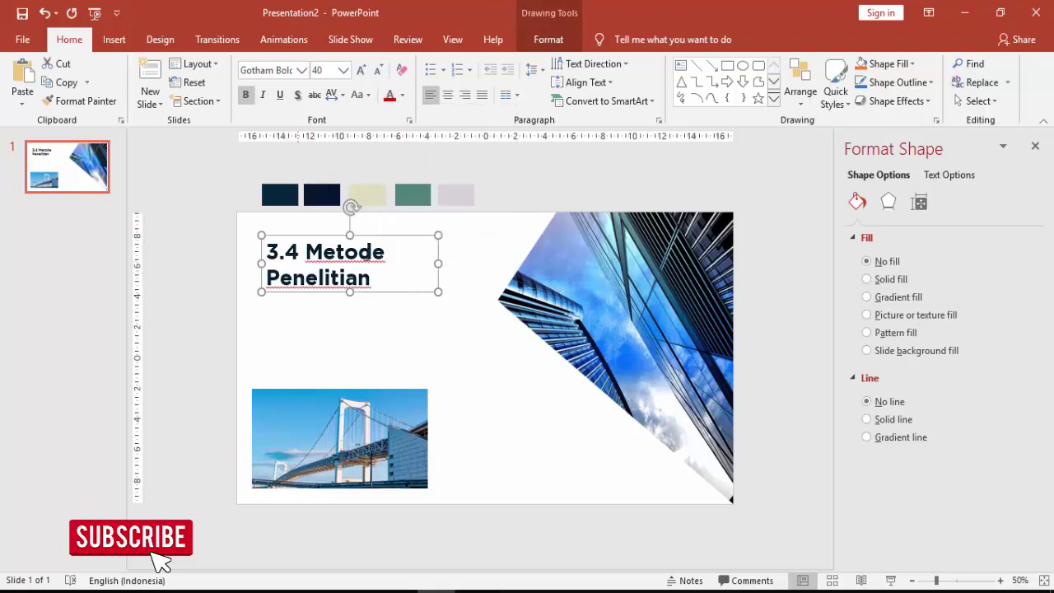
click(464, 257)
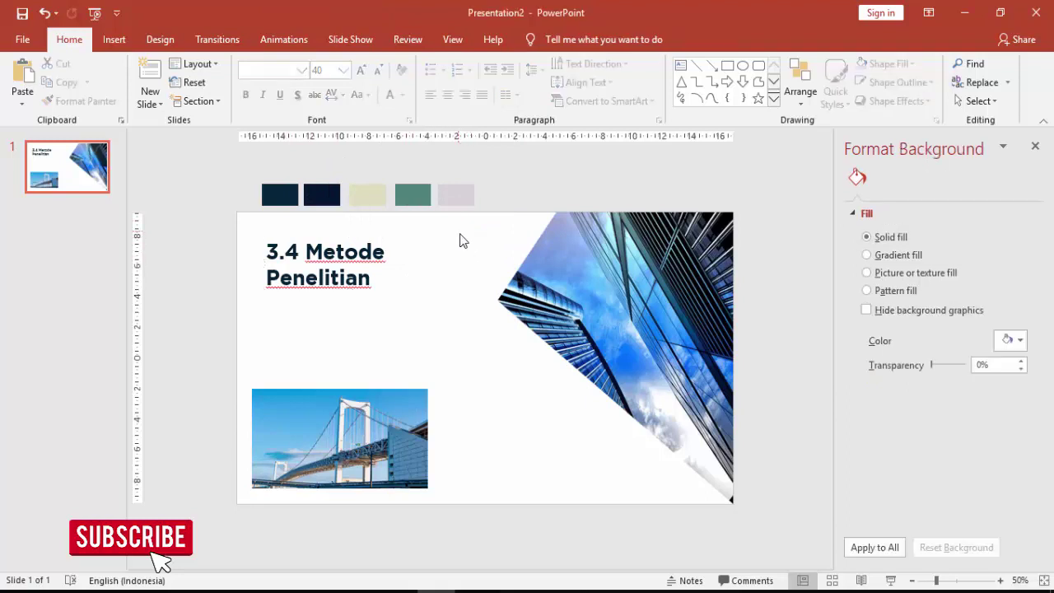
key(Tab)
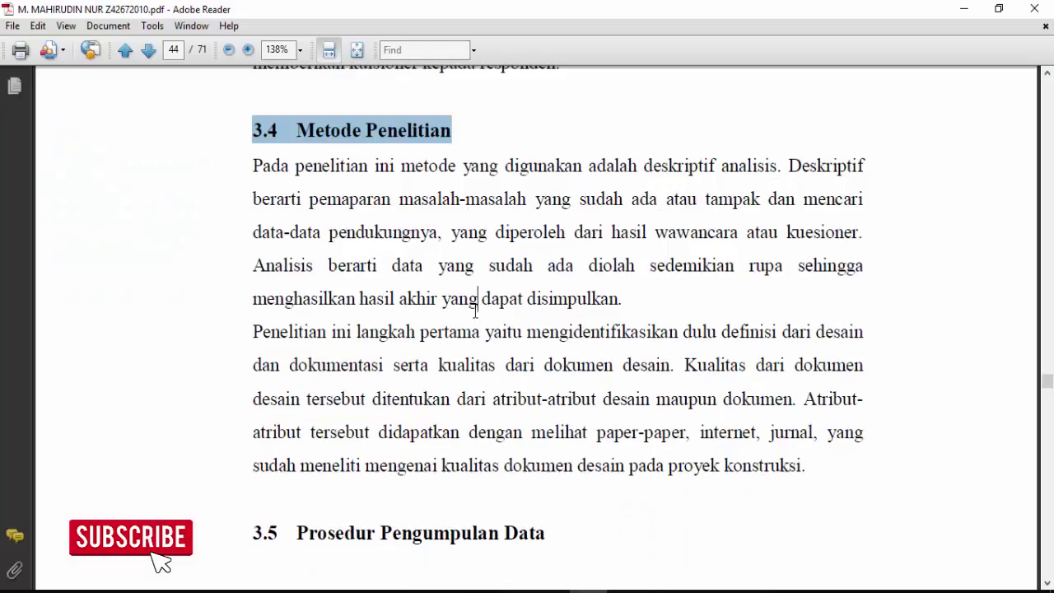
- Copy the first paragraph under 3.4 Metode Penelitian from the PDF and return to PowerPoint
click(249, 212)
drag(253, 166, 623, 296)
key(ctrl+c)
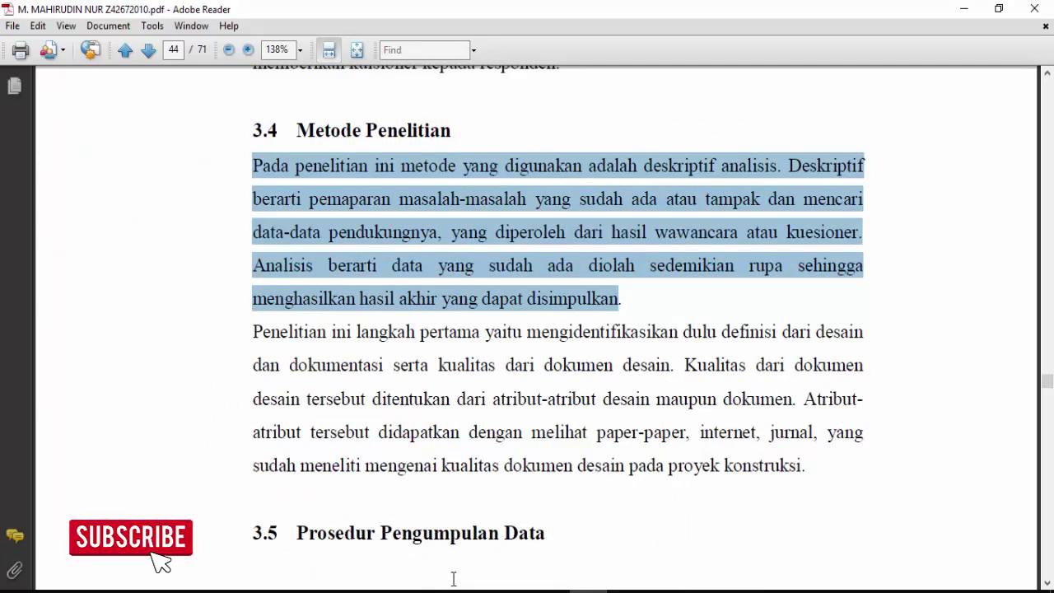
key(alt+Tab)
click(498, 408)
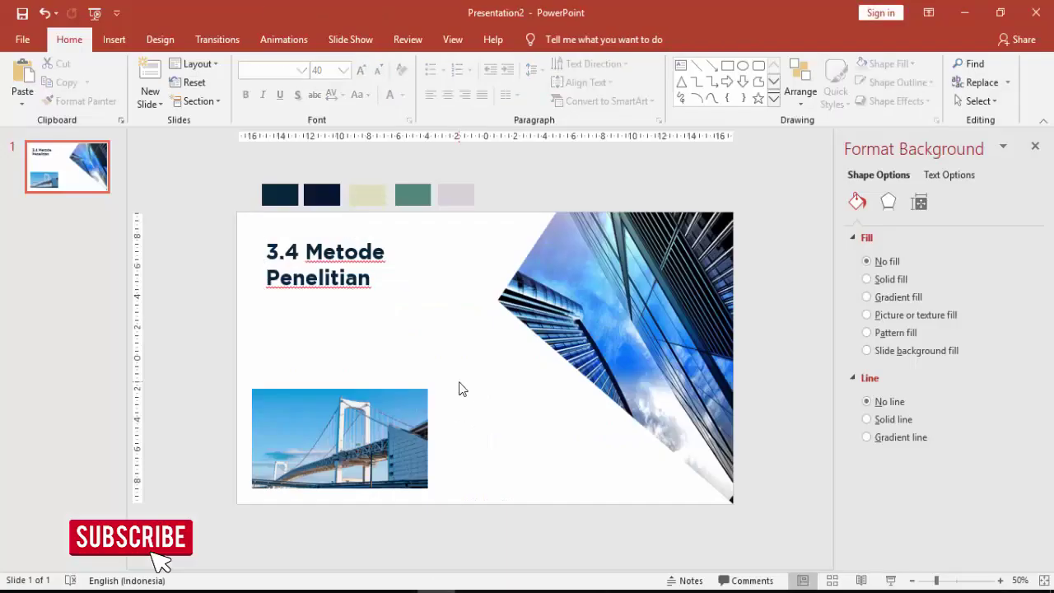
- Add a text box below the title, paste the paragraph and set it to 14 pt
click(114, 40)
click(594, 91)
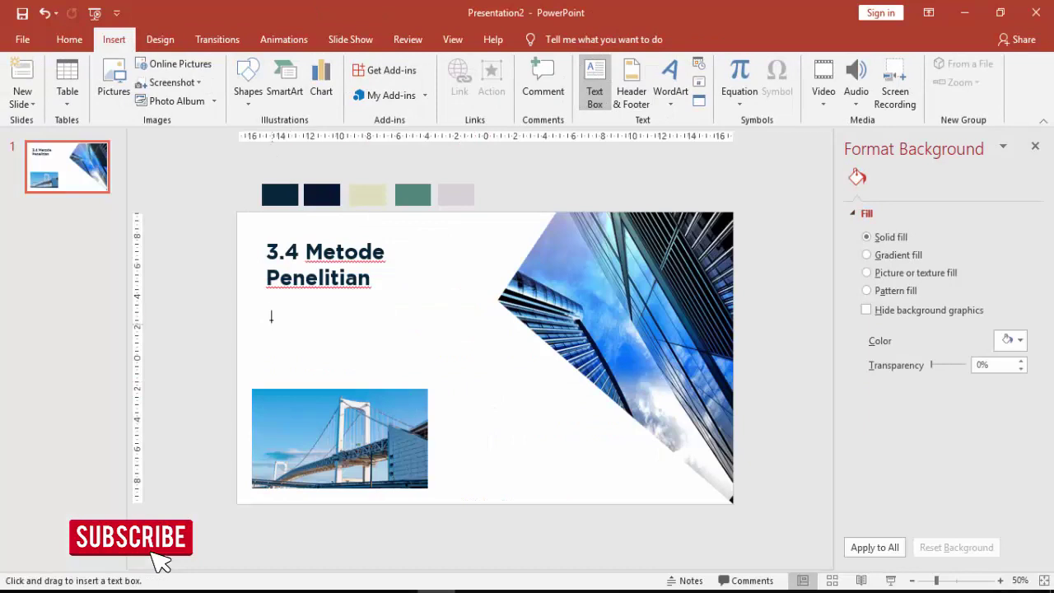
drag(270, 310, 474, 377)
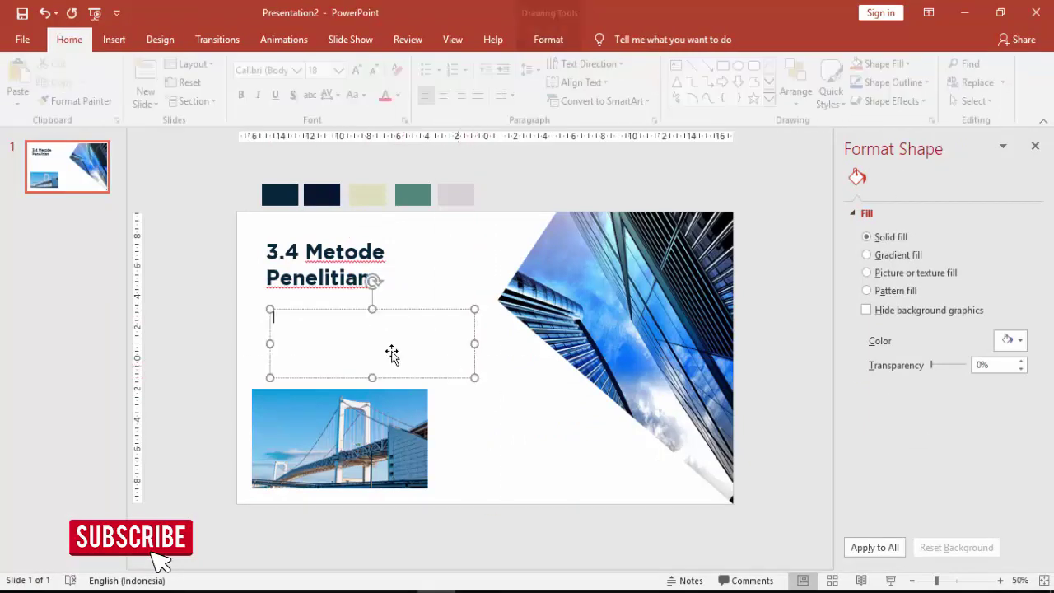
key(ctrl+v)
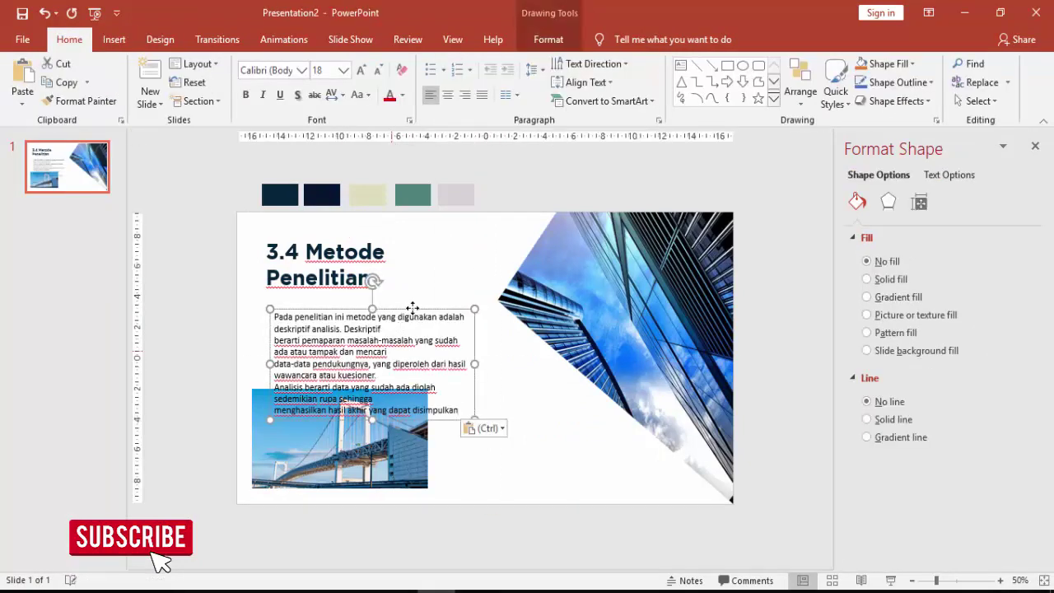
click(343, 70)
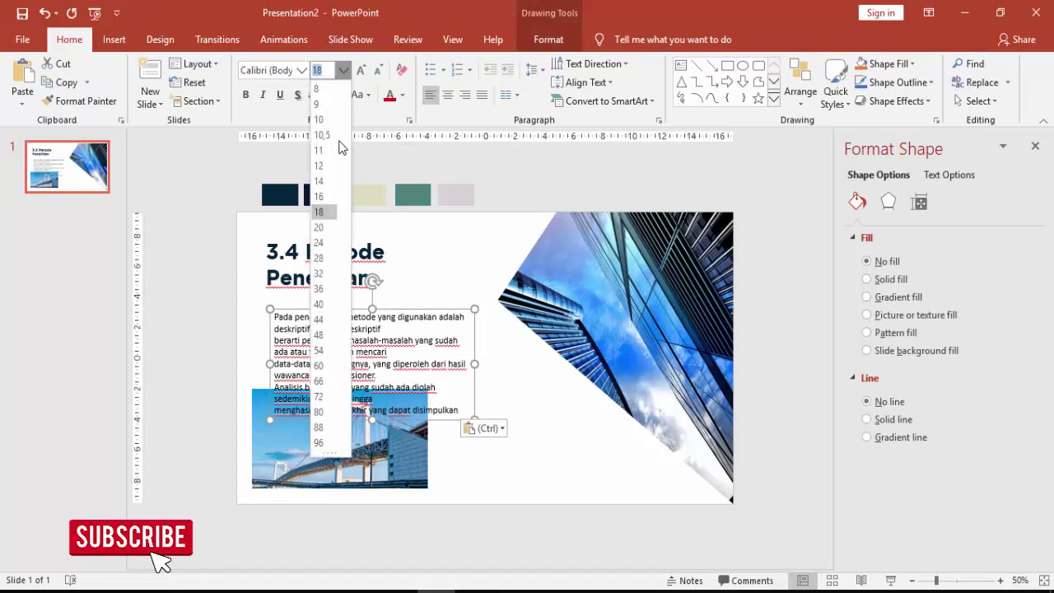
click(321, 181)
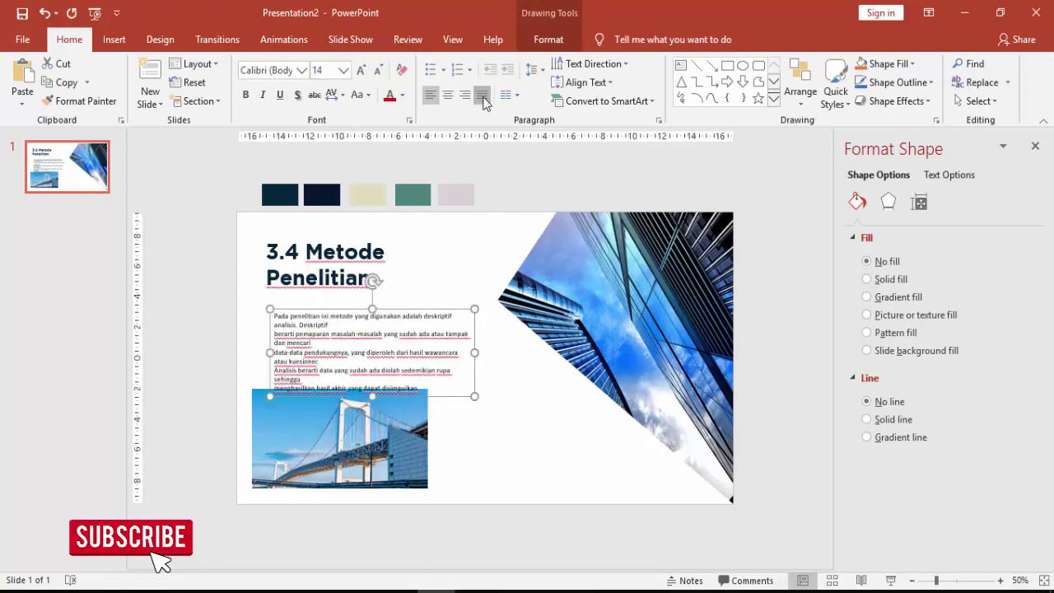
- Remove the line breaks after Deskriptif, mencari, kuesioner. and sehingga, and end with a period
click(372, 325)
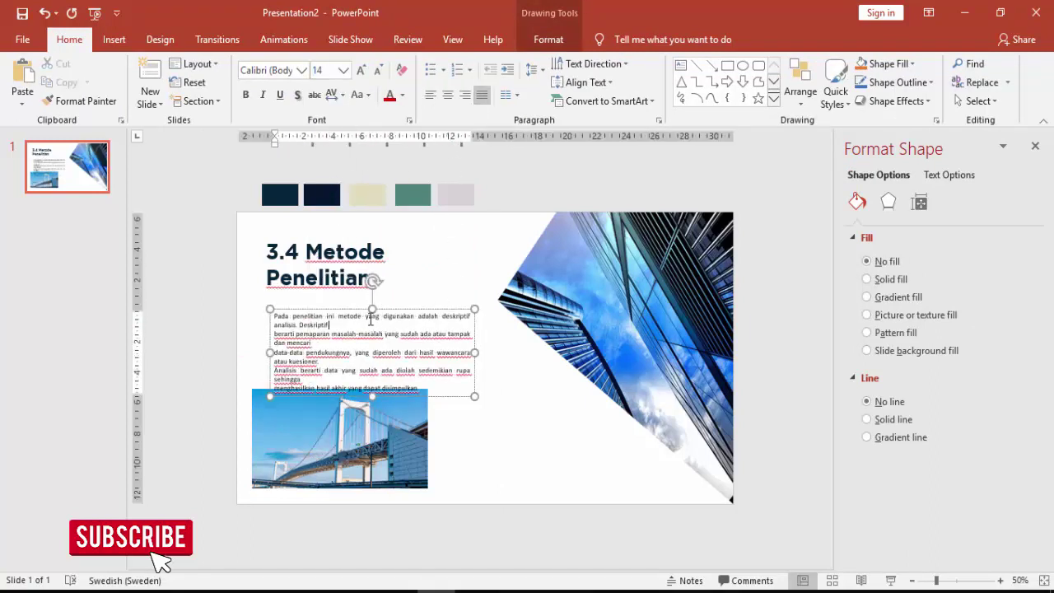
key(Delete)
click(401, 332)
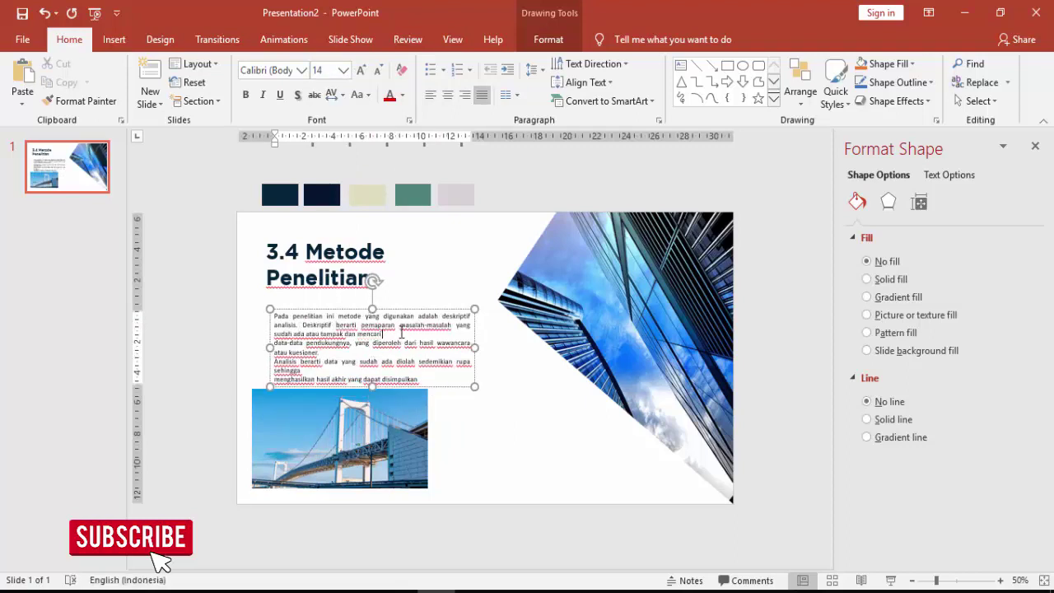
key(Delete)
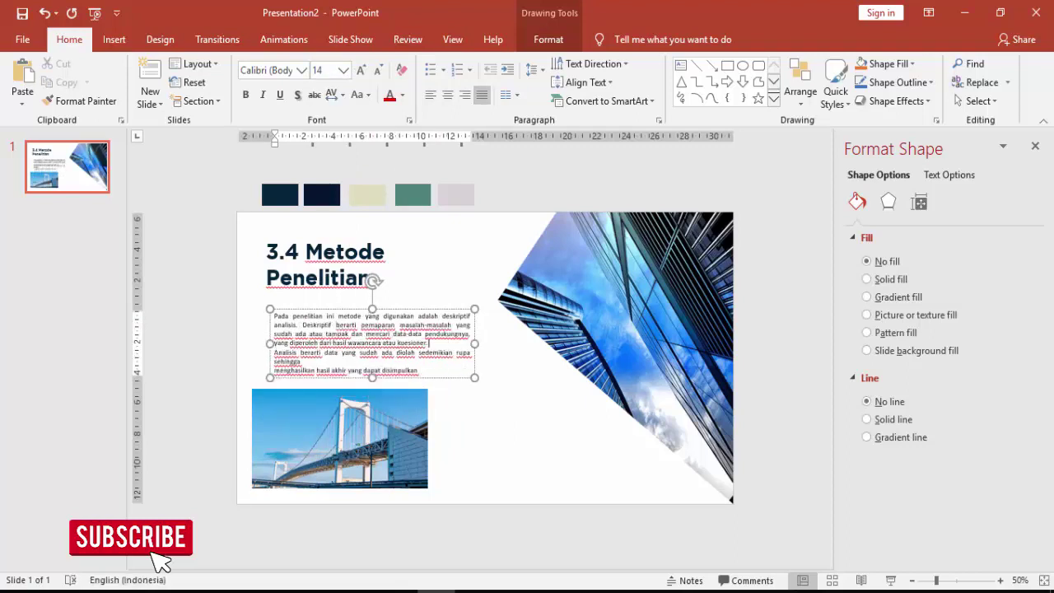
key(Delete)
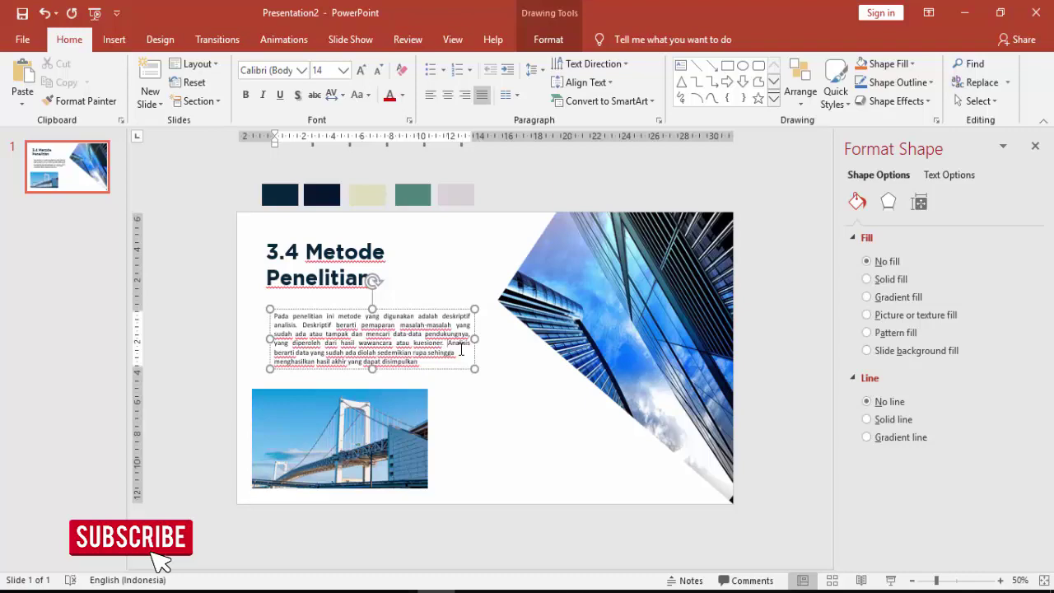
scroll(460, 349, up, 5)
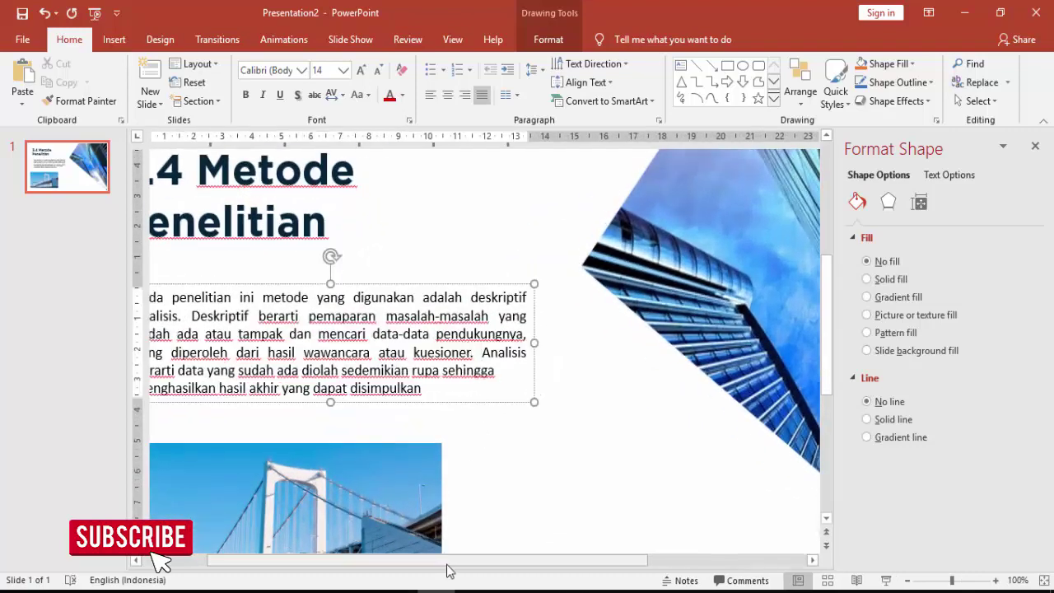
drag(376, 560, 329, 560)
key(Delete)
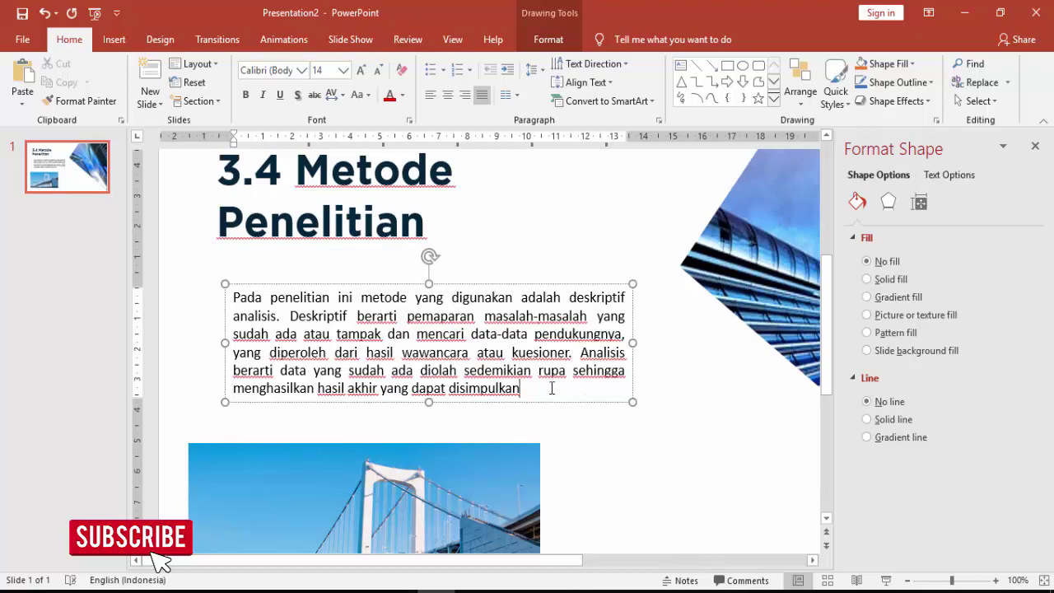
text(.)
click(571, 240)
- Widen the title box and break '3.4 Metode Penelitian' so 'Penelitian' drops to its own line
ctrl+scroll(571, 240, down, 4)
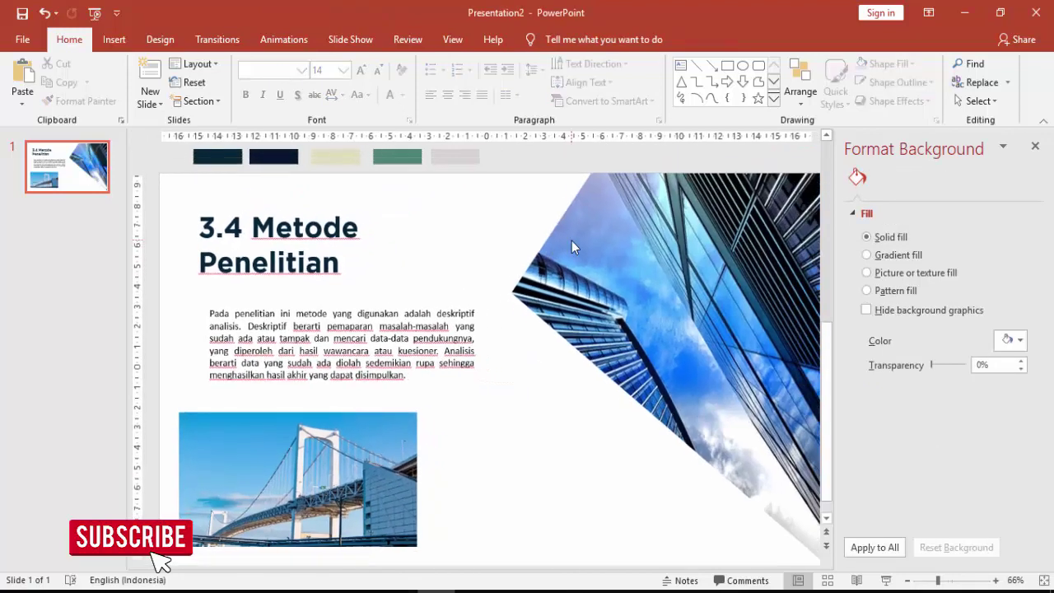
click(424, 304)
click(249, 235)
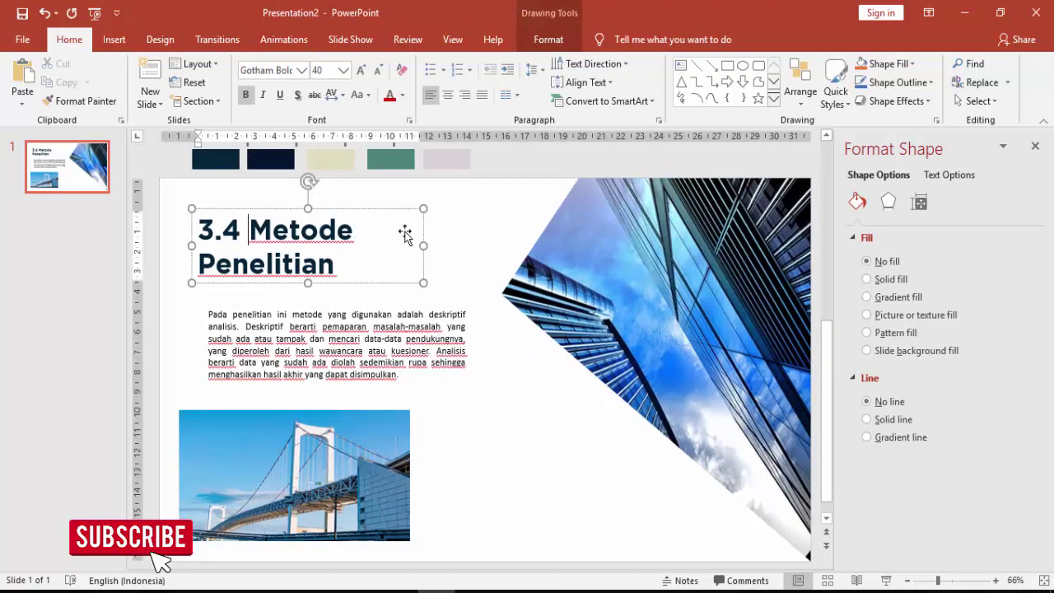
drag(425, 245, 454, 246)
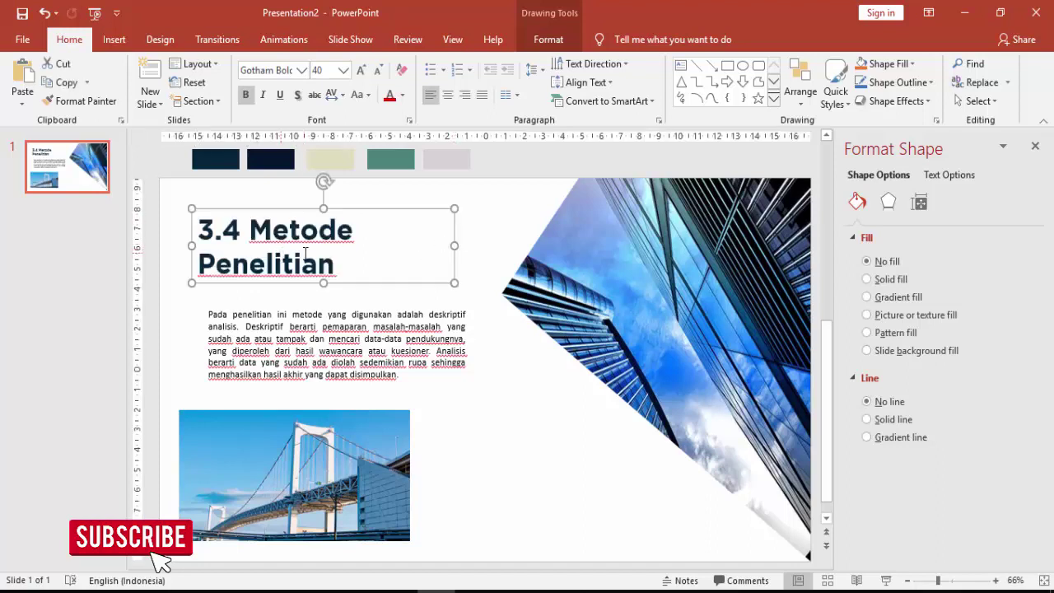
click(355, 231)
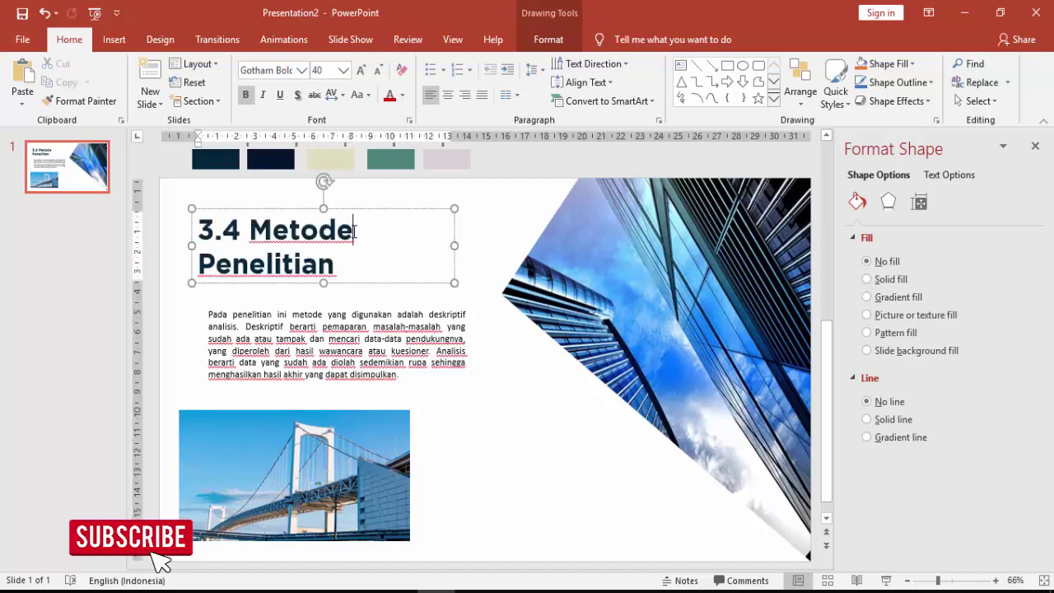
key(Return)
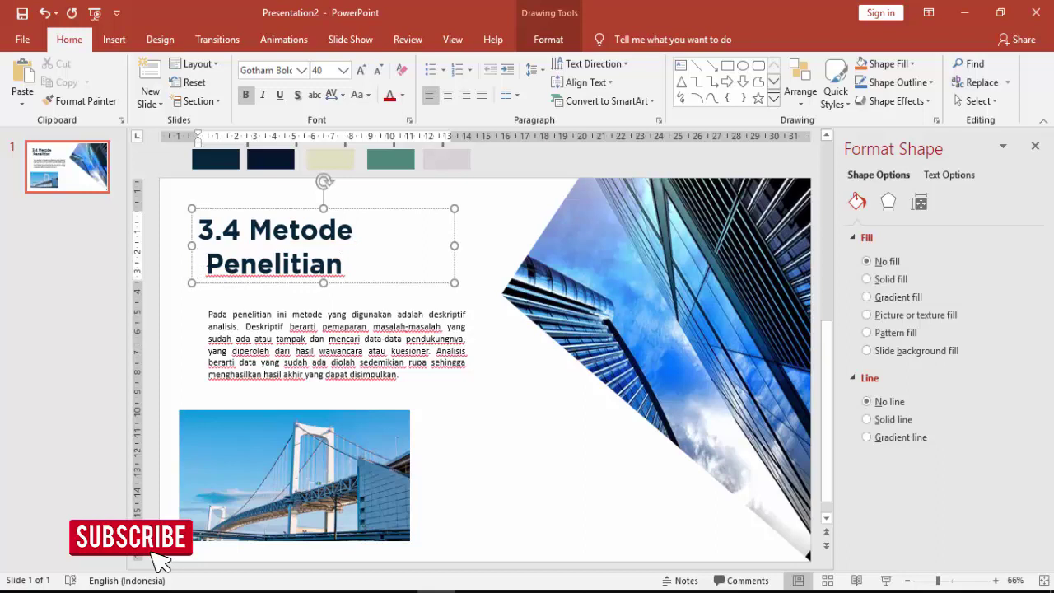
click(480, 350)
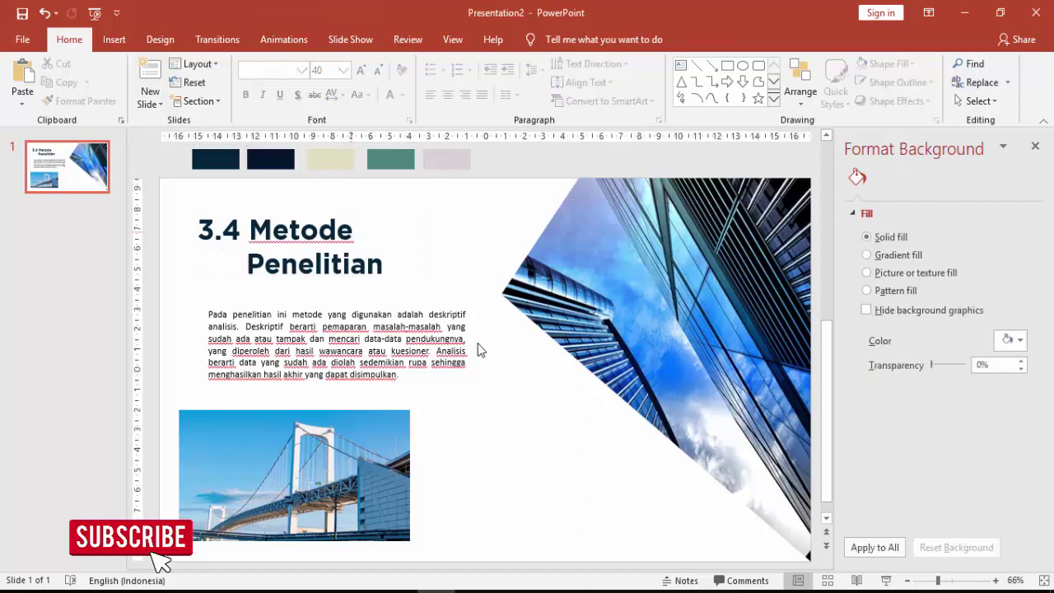
- Resize the paragraph box so its left edge lines up under 'Penelitian' and it extends further right
click(393, 330)
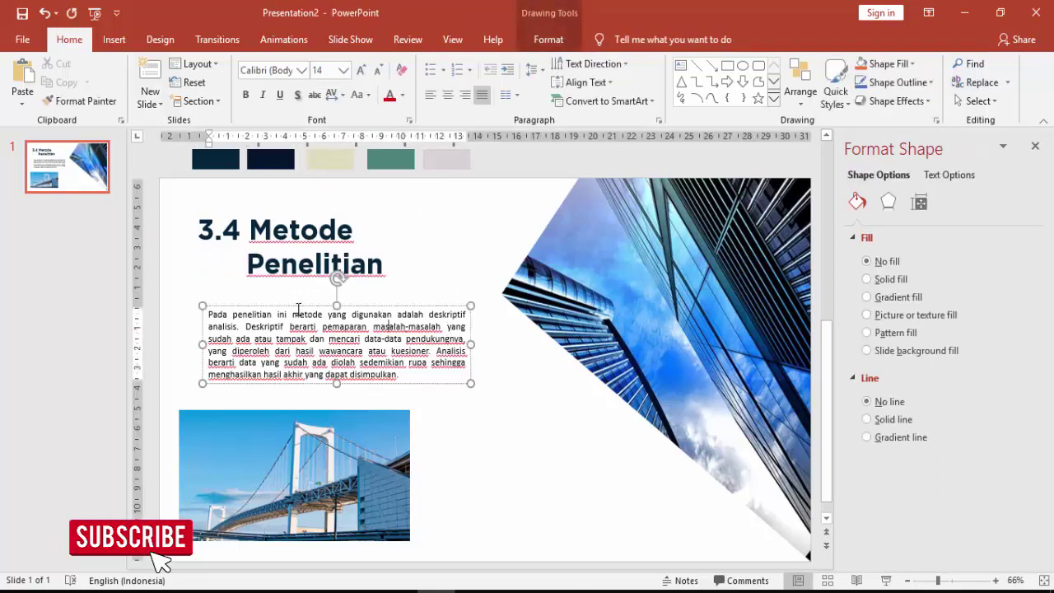
drag(201, 344, 247, 344)
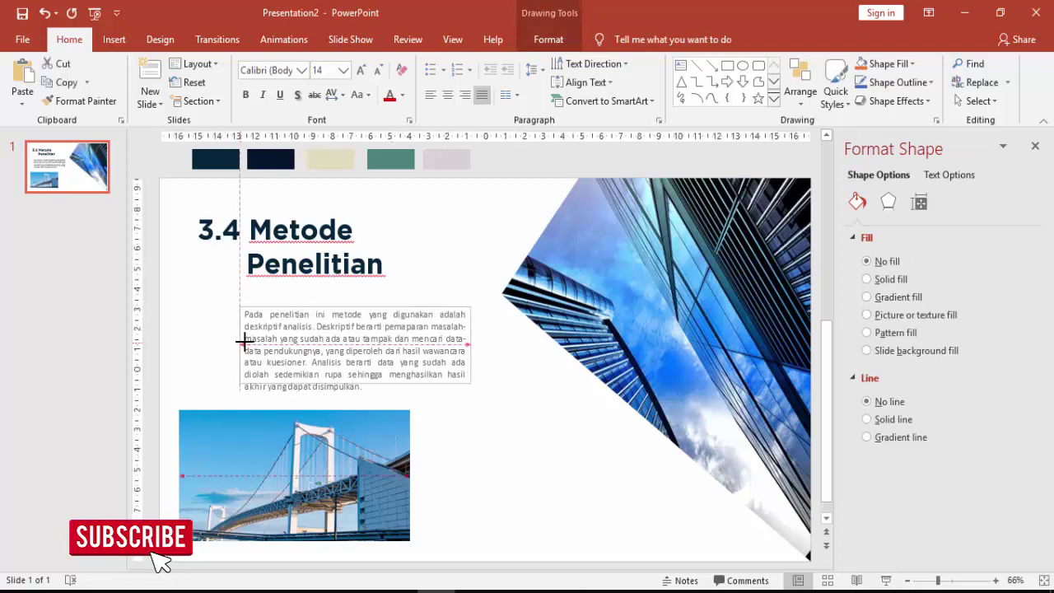
drag(473, 346, 484, 347)
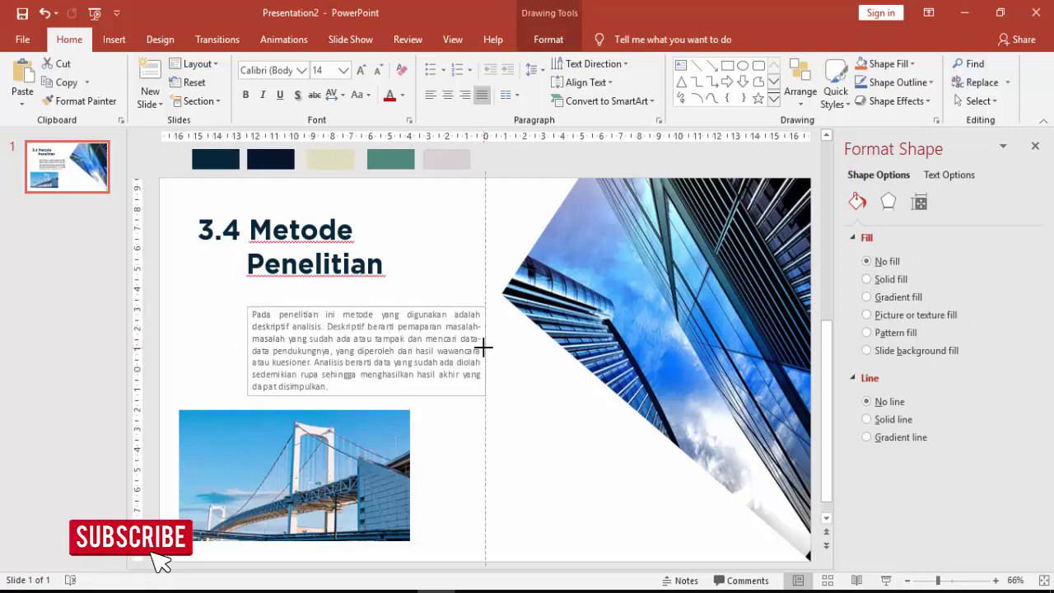
click(508, 369)
- Ctrl-drag a copy of the paragraph box to the lower right beside the bridge photo
click(443, 313)
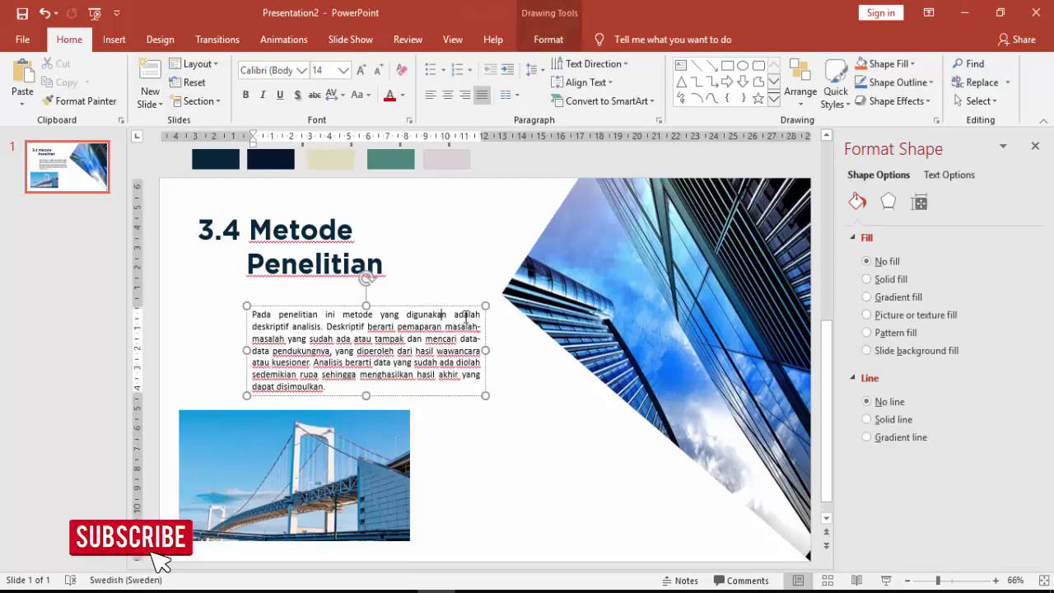
click(463, 305)
click(462, 305)
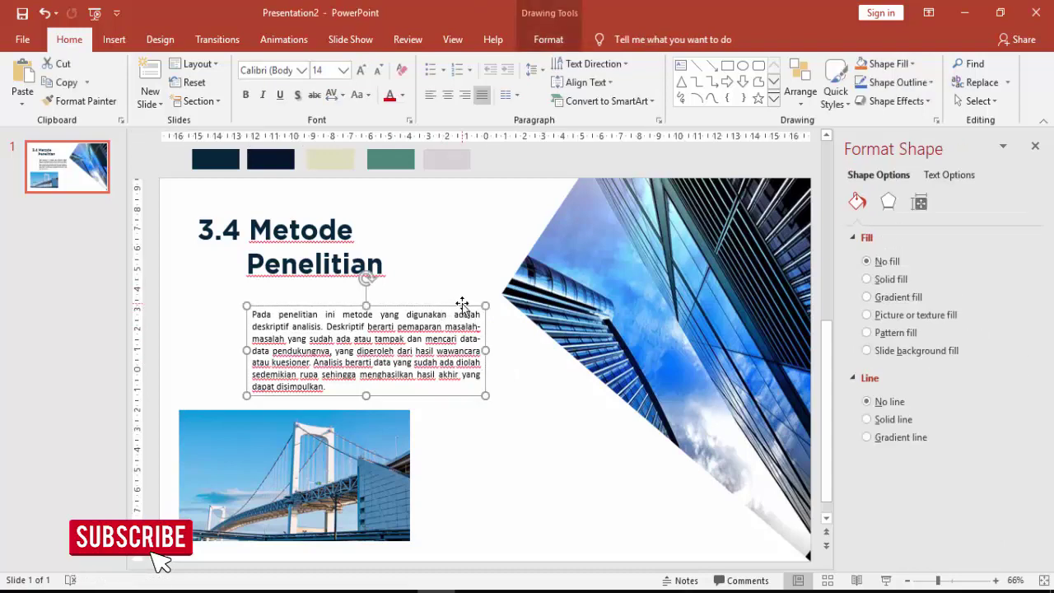
mouse_move(462, 305)
mouse_down()
mouse_move(626, 436)
mouse_move(615, 438)
mouse_up()
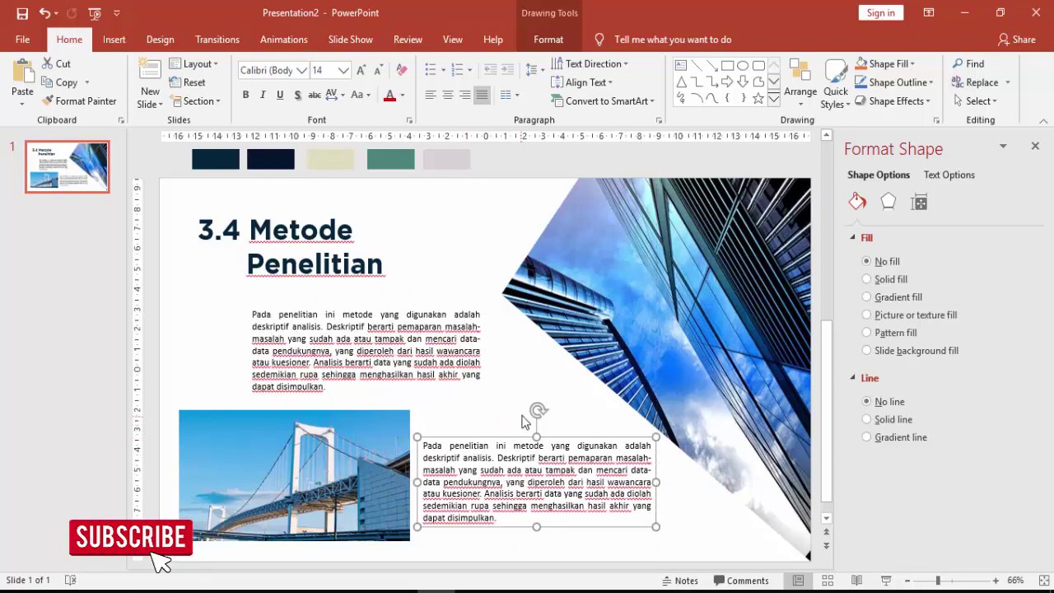
ctrl+scroll(510, 428, down, 2)
- Duplicate the Metode Penelitian slide, then select the bridge and building pictures on the copy
click(454, 270)
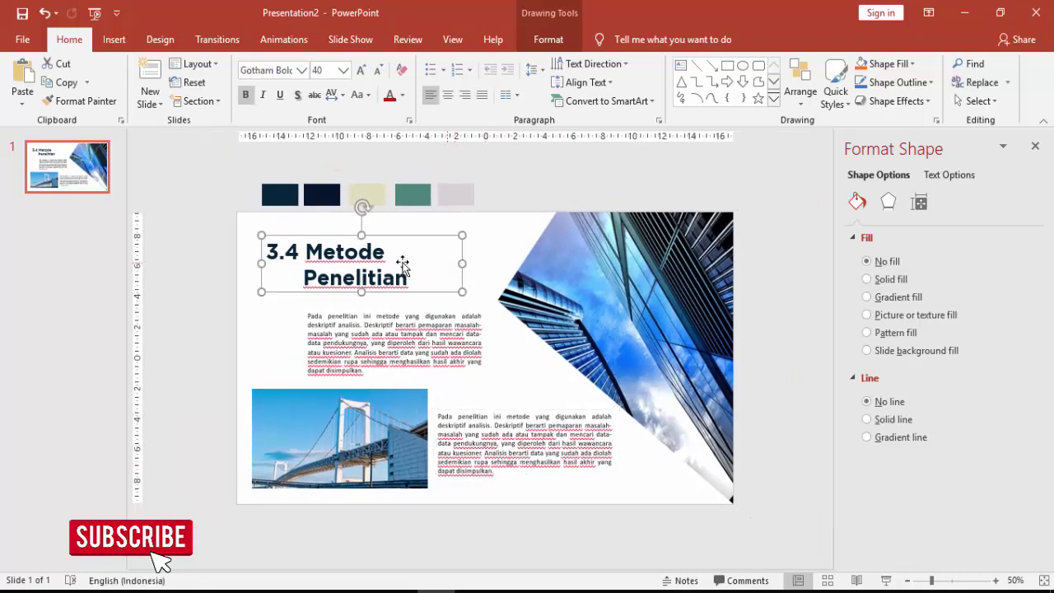
click(72, 165)
right_click(73, 165)
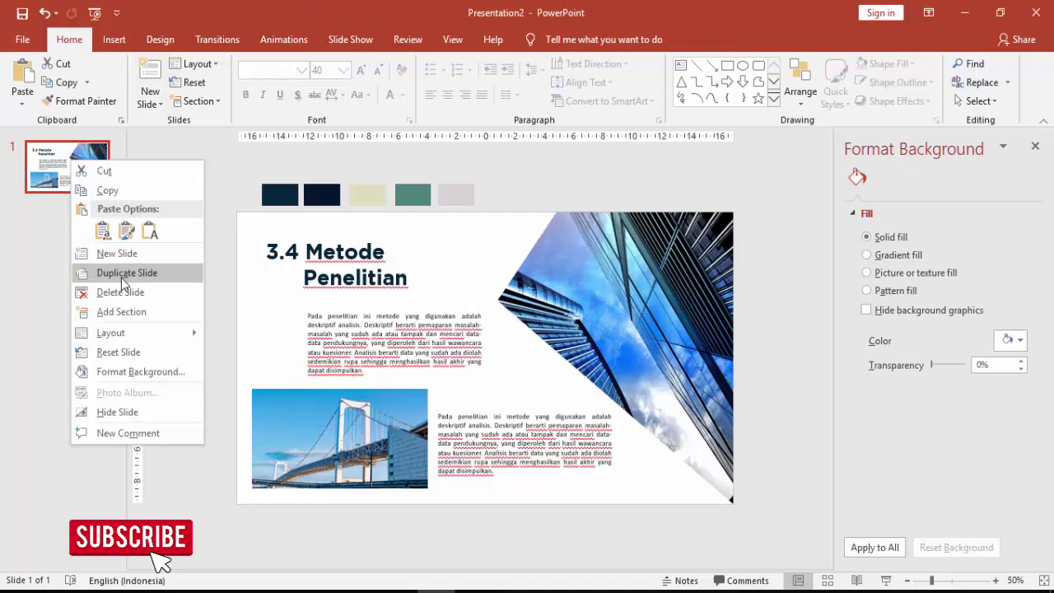
click(42, 194)
right_click(68, 166)
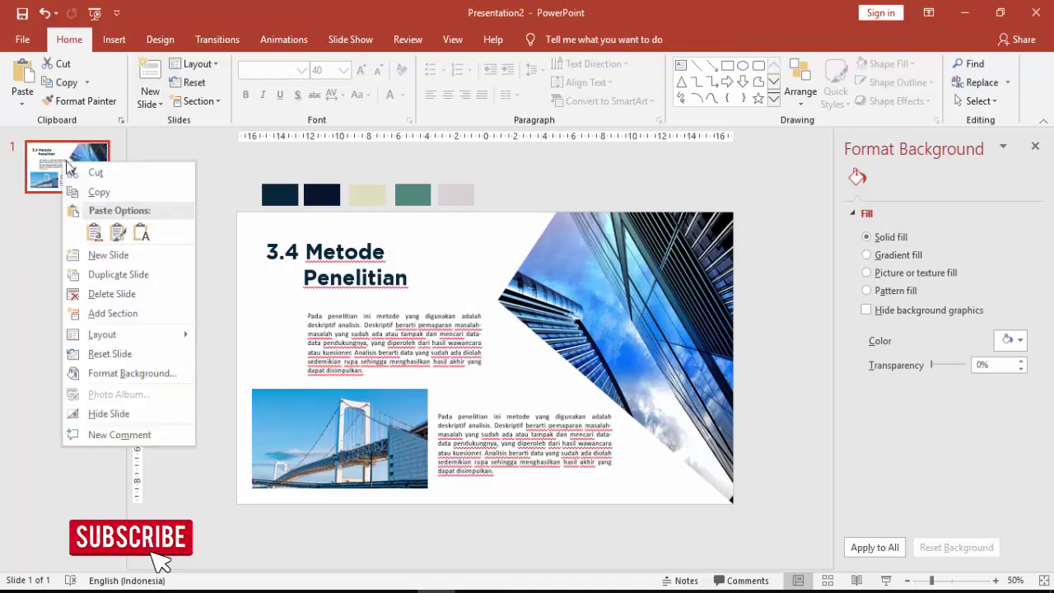
click(105, 283)
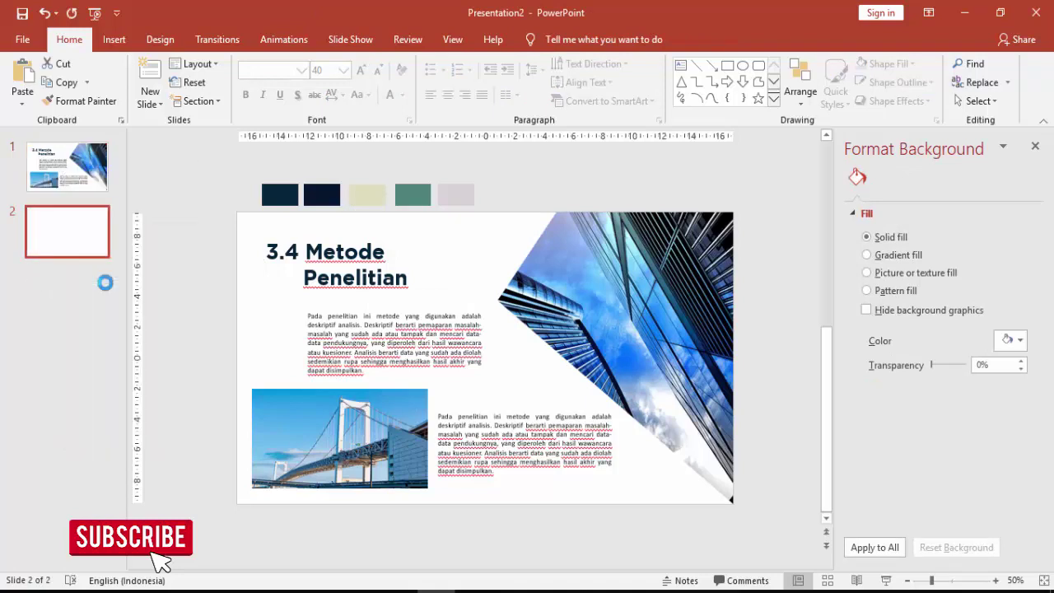
click(358, 422)
click(684, 338)
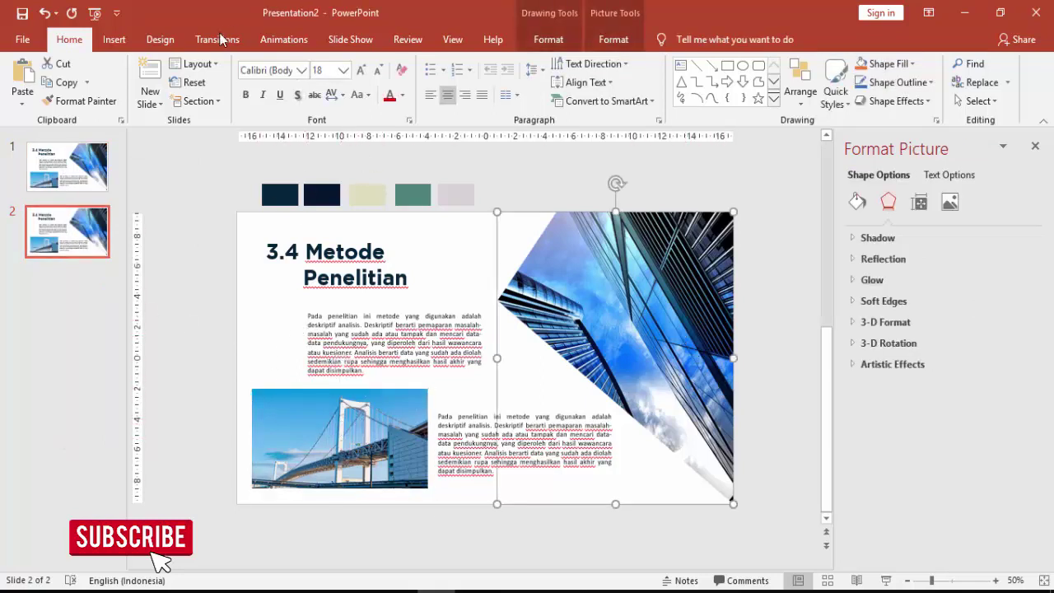
- Flip the building picture horizontally and move it to the slide's left edge
click(607, 46)
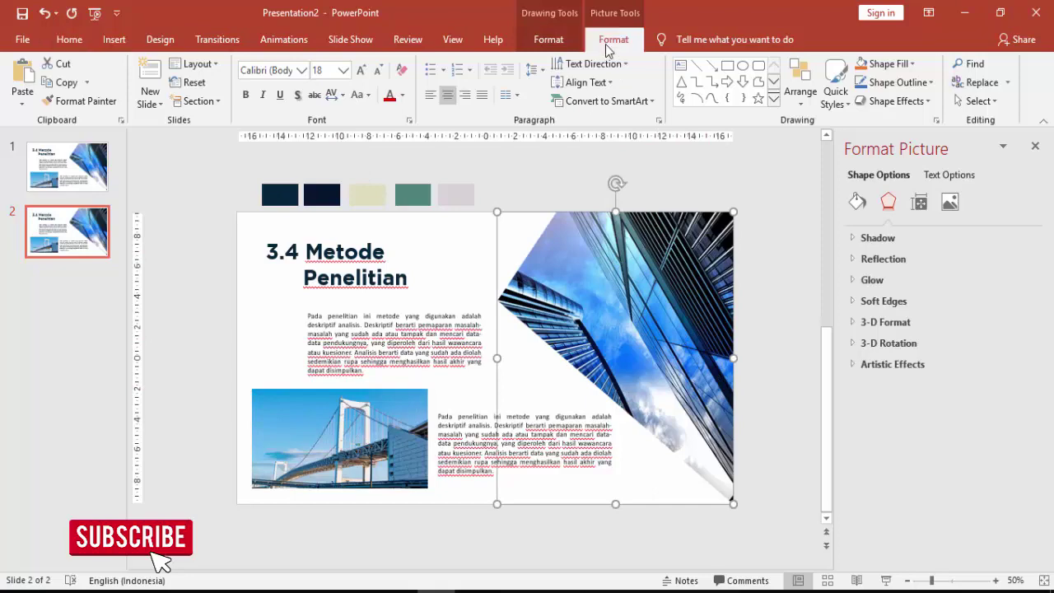
click(845, 101)
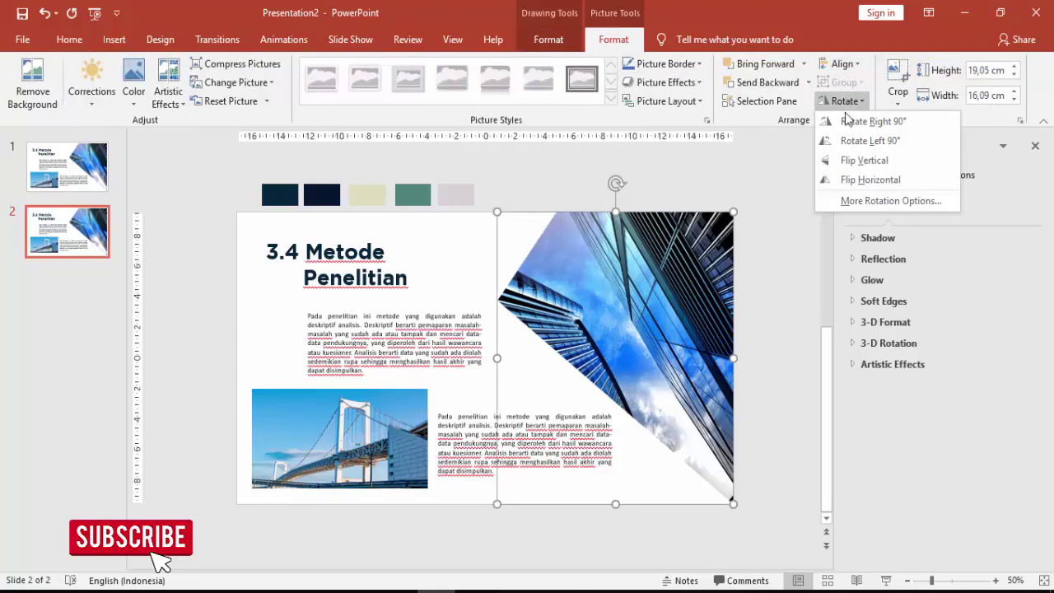
click(843, 180)
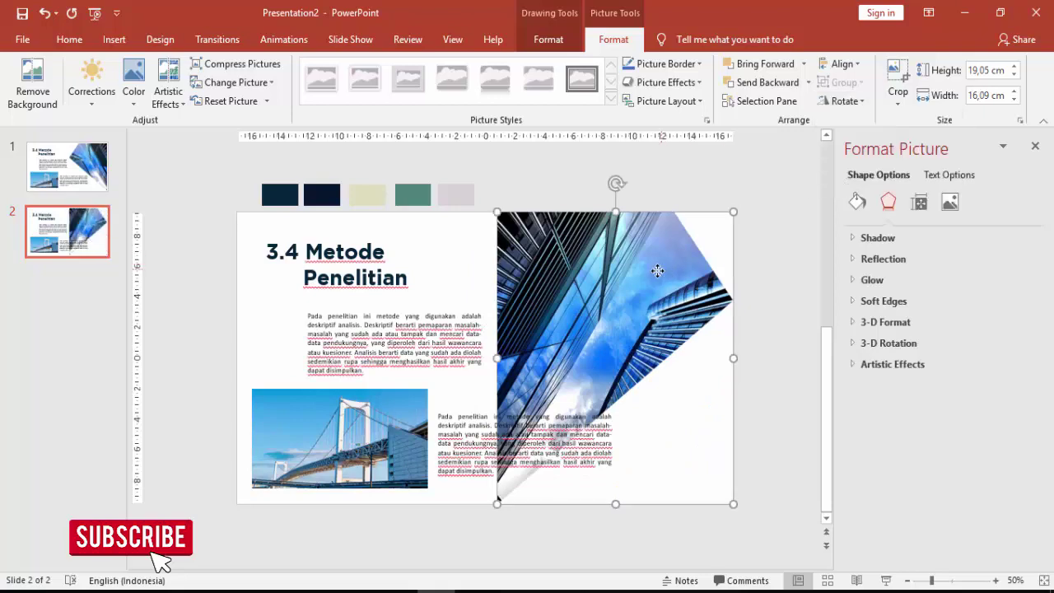
drag(659, 271, 400, 274)
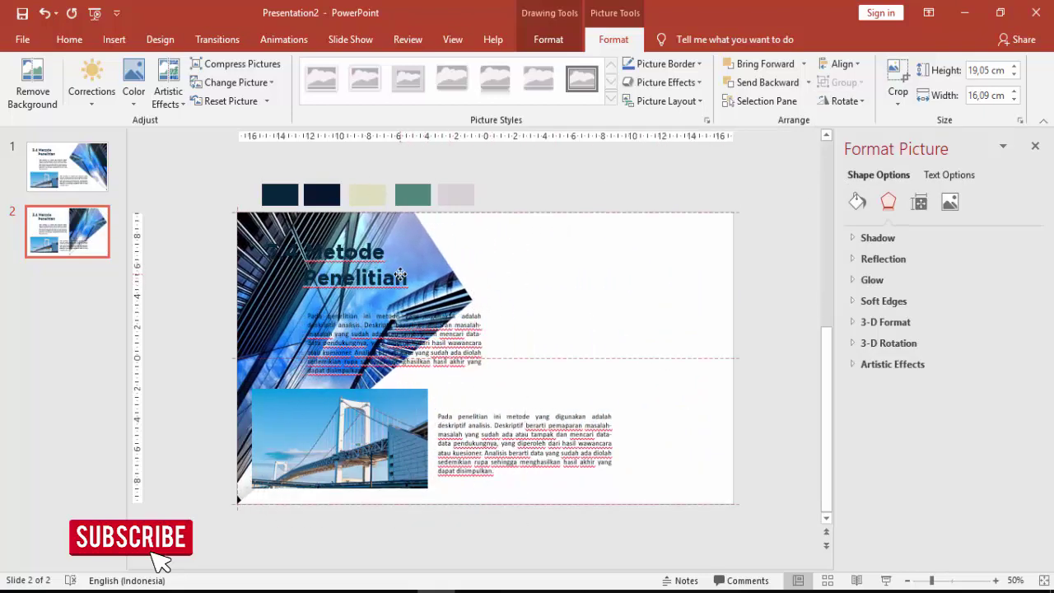
- Move the bridge picture lower right, the title and upper text right, and the lower text left
drag(388, 420, 677, 417)
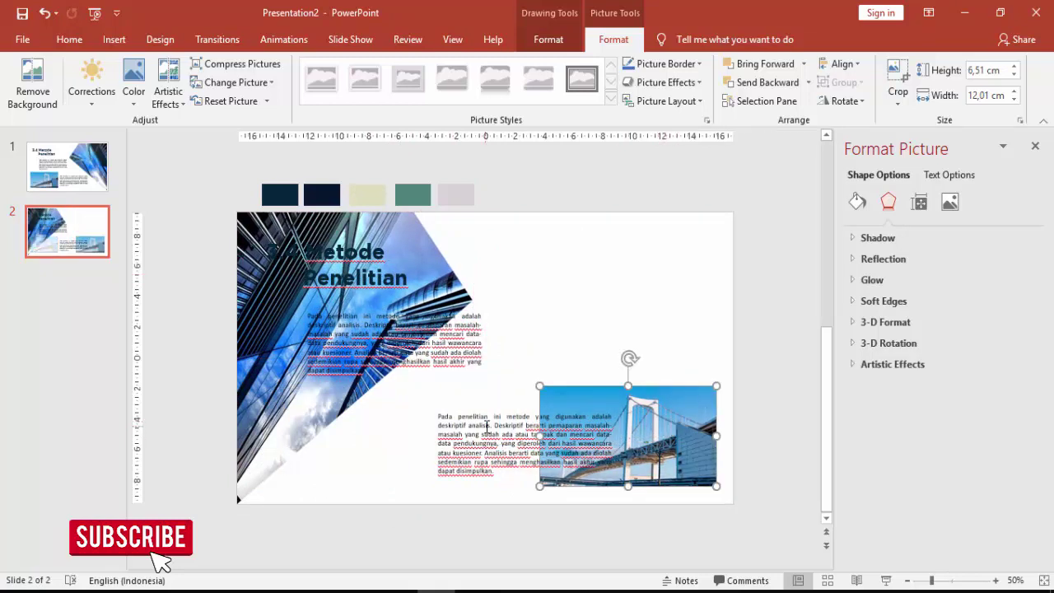
click(489, 435)
click(475, 349)
drag(472, 310, 666, 300)
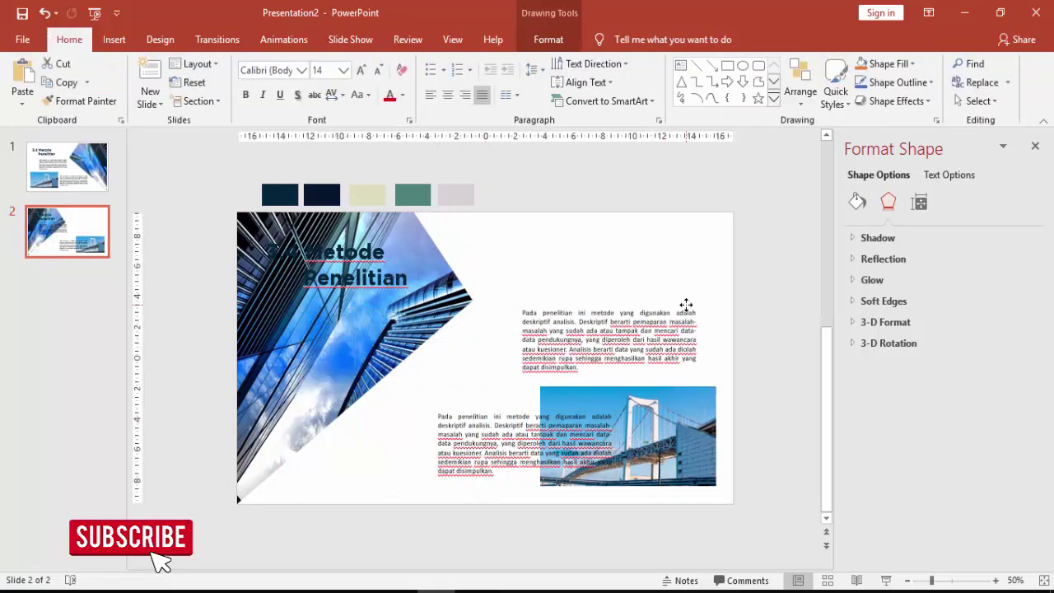
click(373, 247)
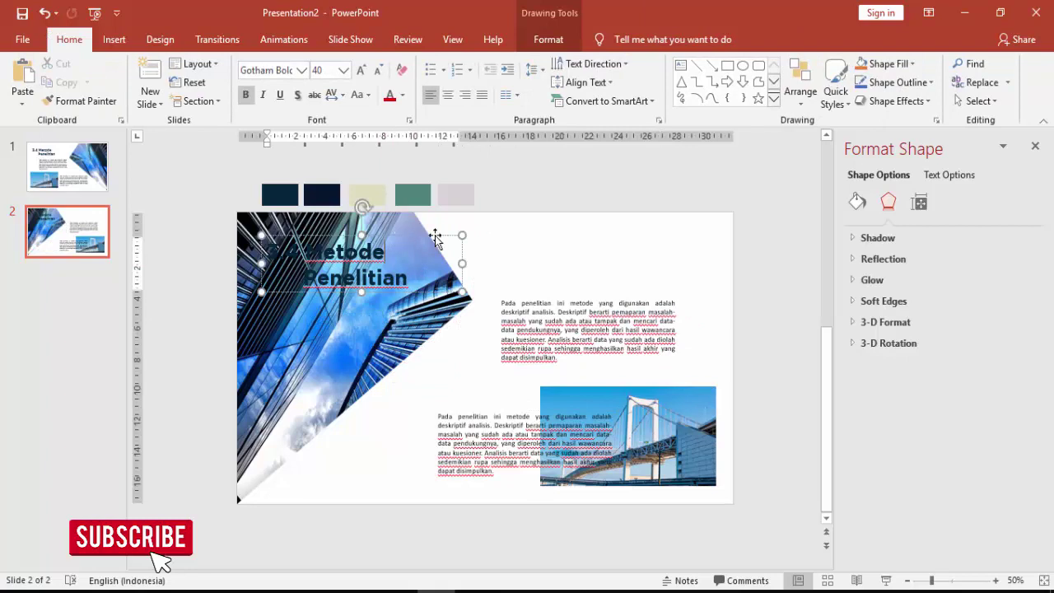
drag(435, 238, 644, 230)
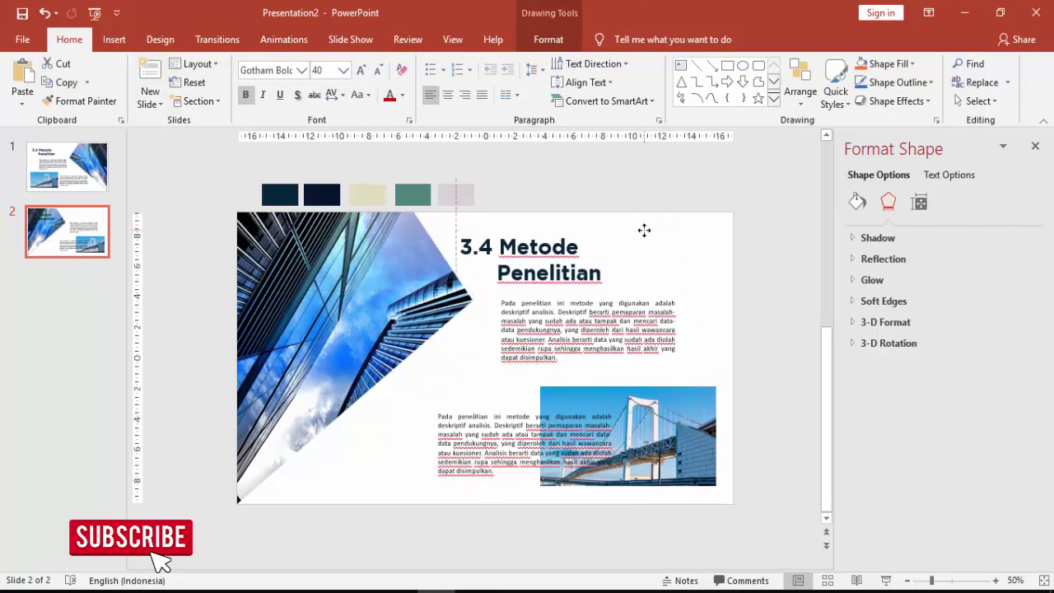
click(620, 298)
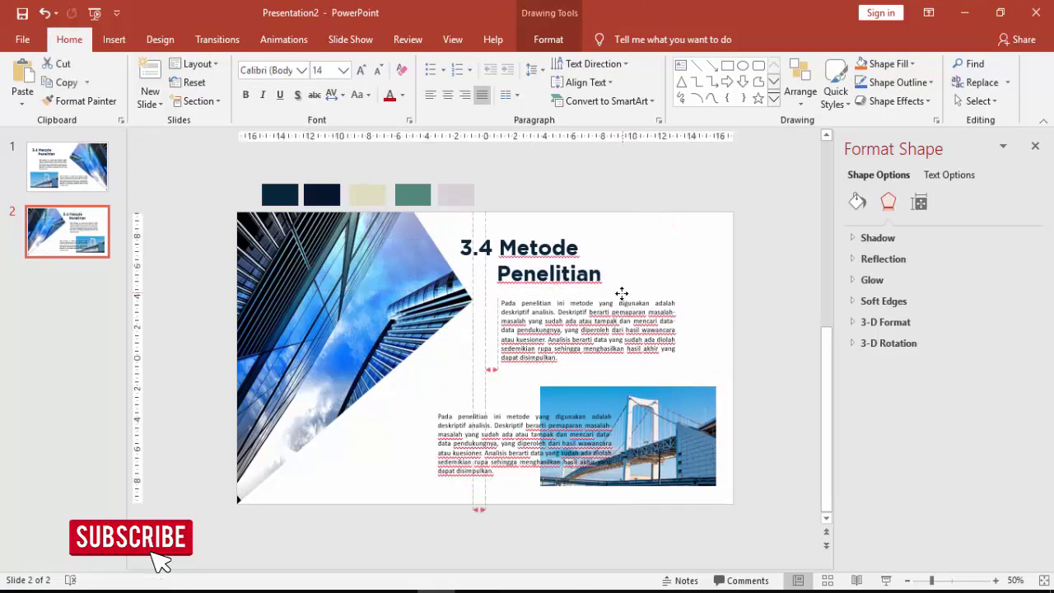
click(510, 425)
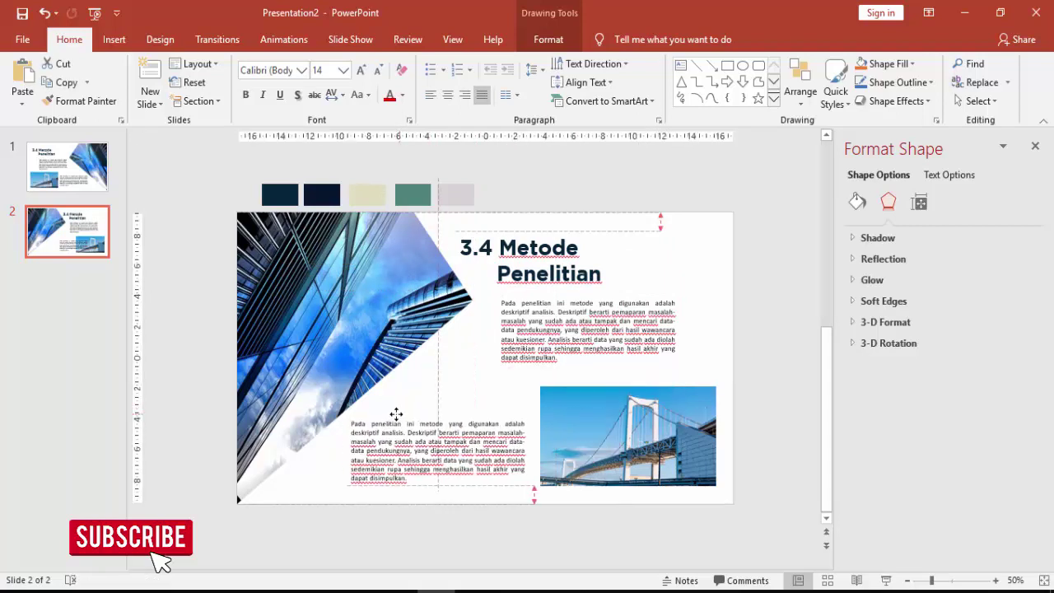
drag(478, 407, 384, 414)
click(731, 292)
- Switch between slides 1 and 2 to compare the mirrored layout
click(49, 160)
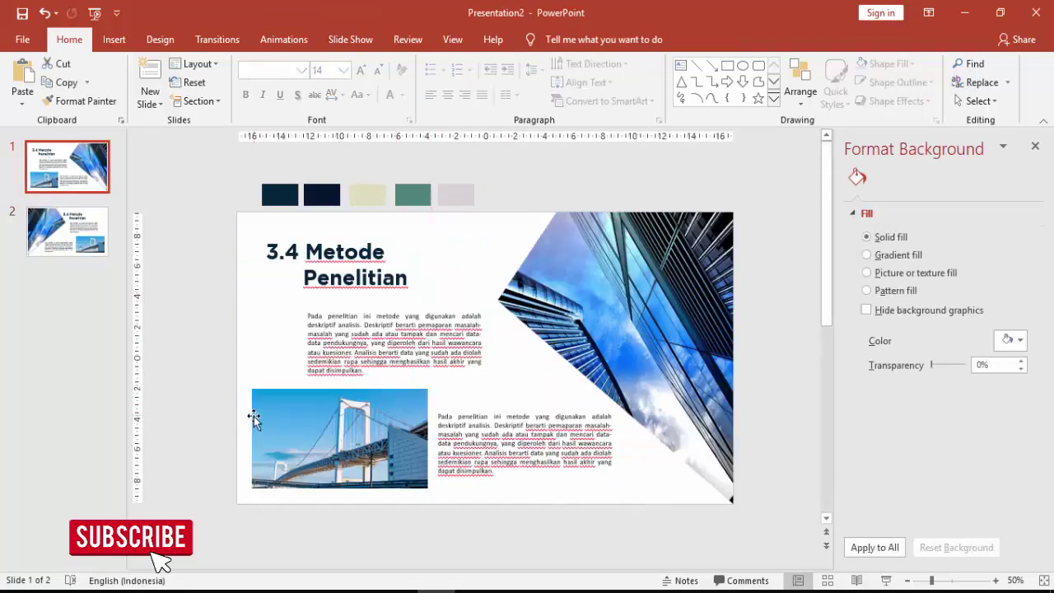
click(72, 224)
click(74, 219)
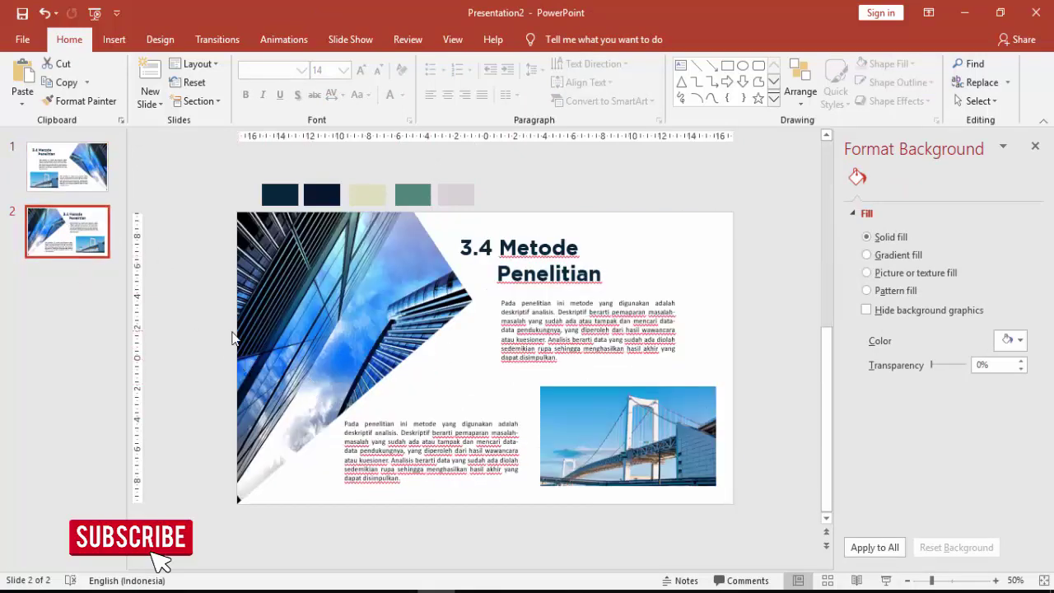
click(82, 177)
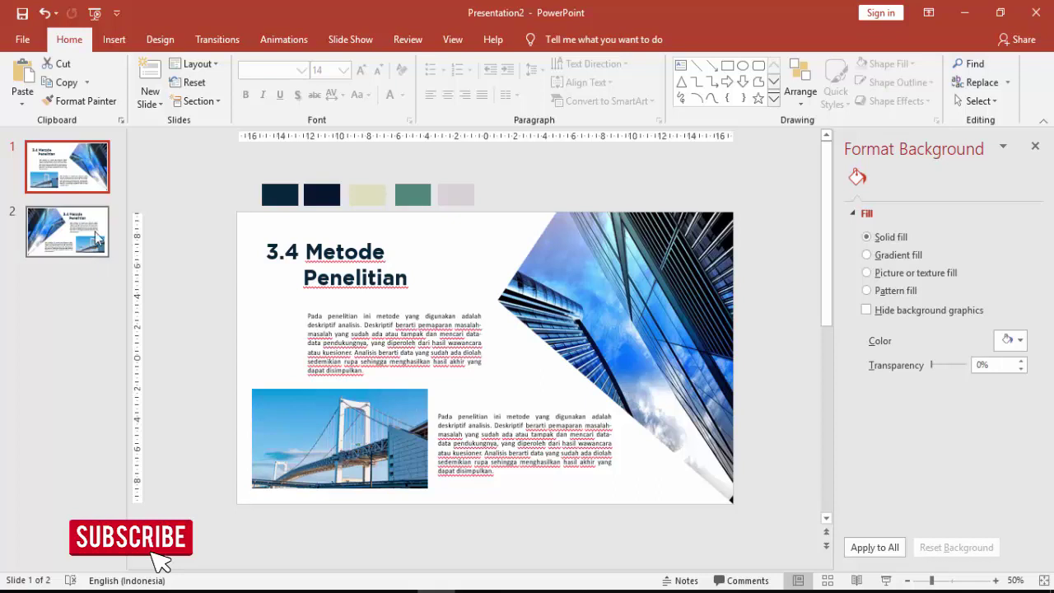
click(91, 242)
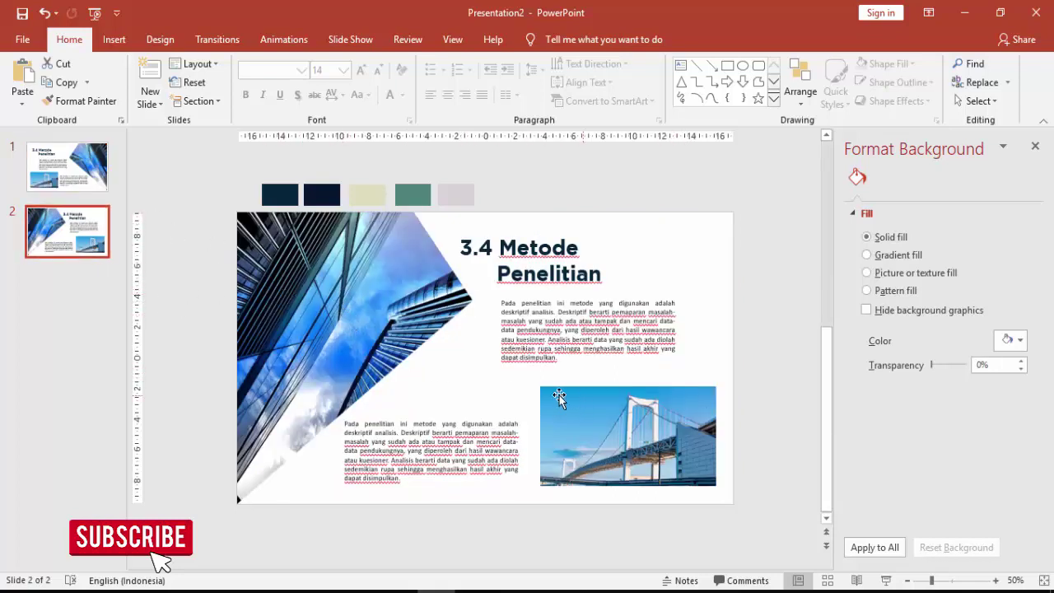
click(399, 307)
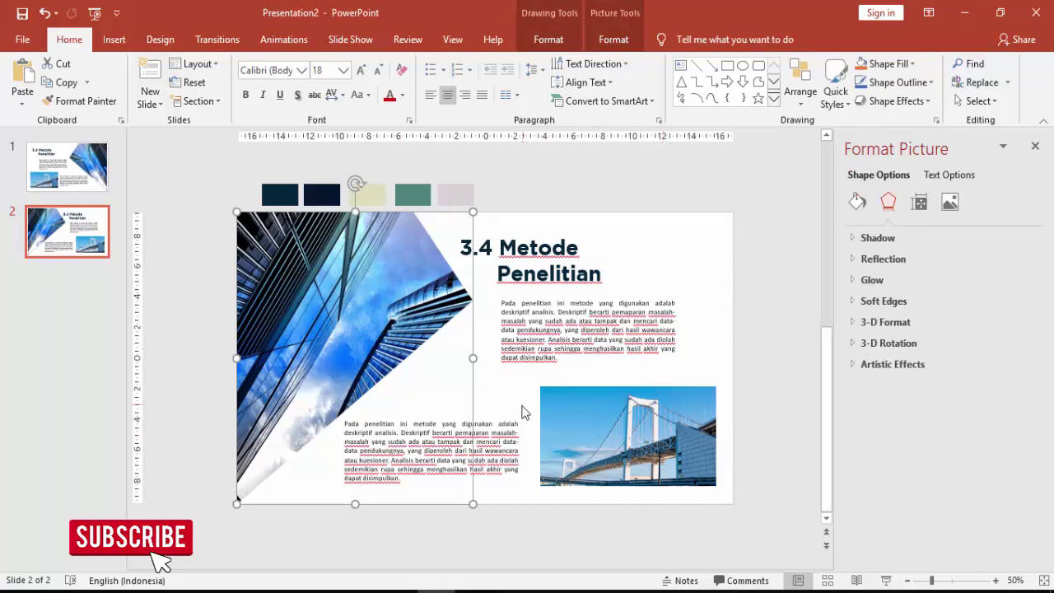
key(Page_Up)
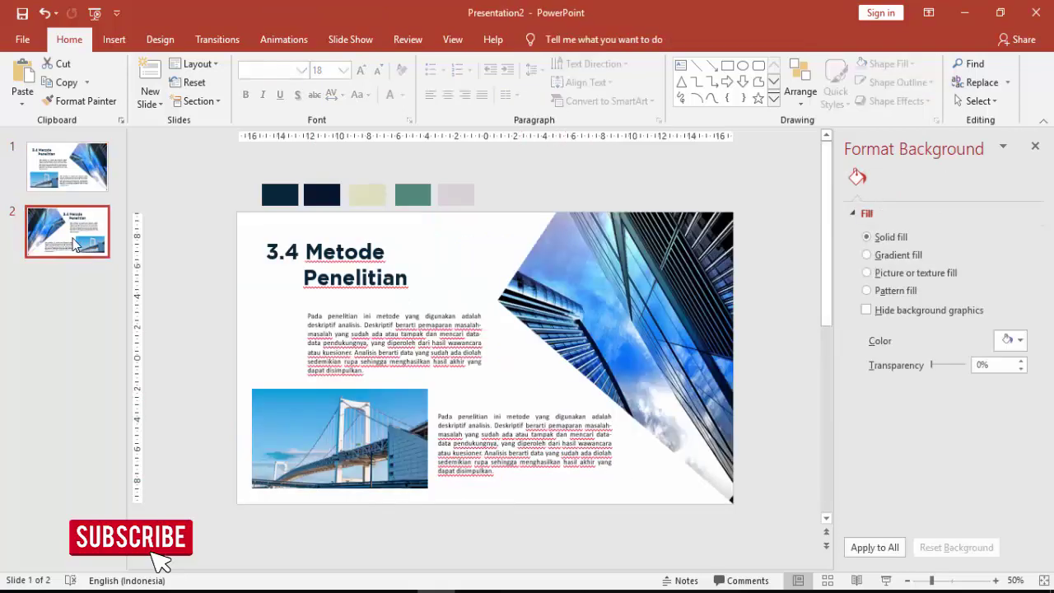
key(Page_Down)
- Replace the left skyscraper picture's fill with the pexels-photo-136419 image
click(375, 323)
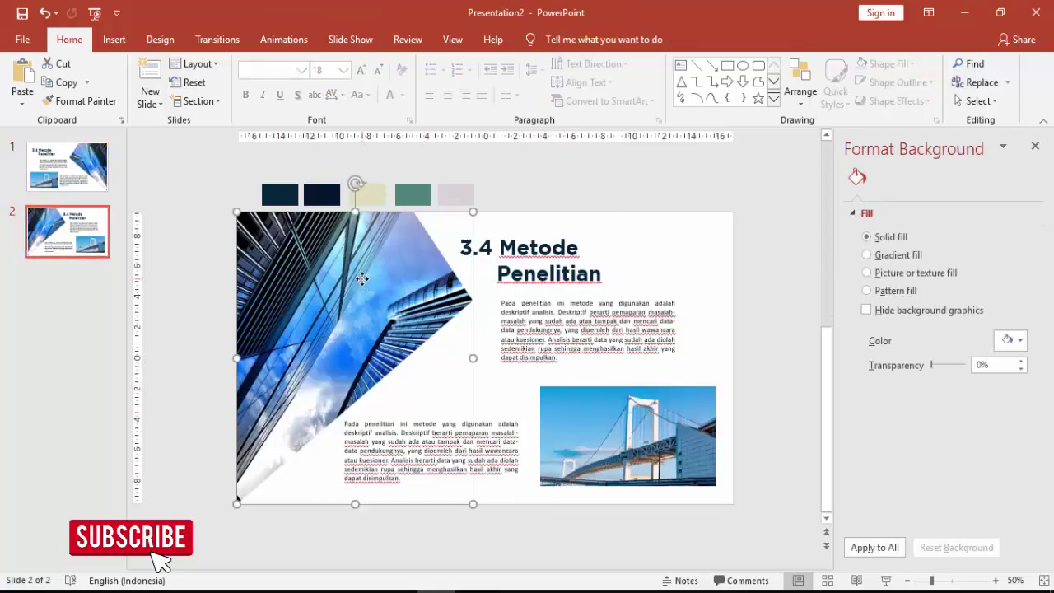
click(857, 202)
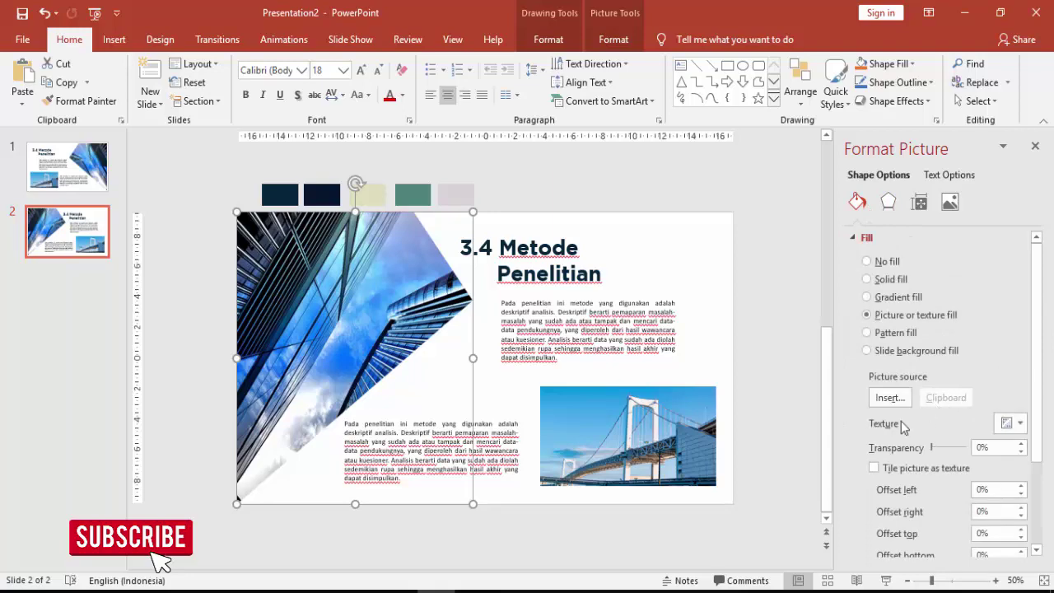
click(889, 397)
click(428, 211)
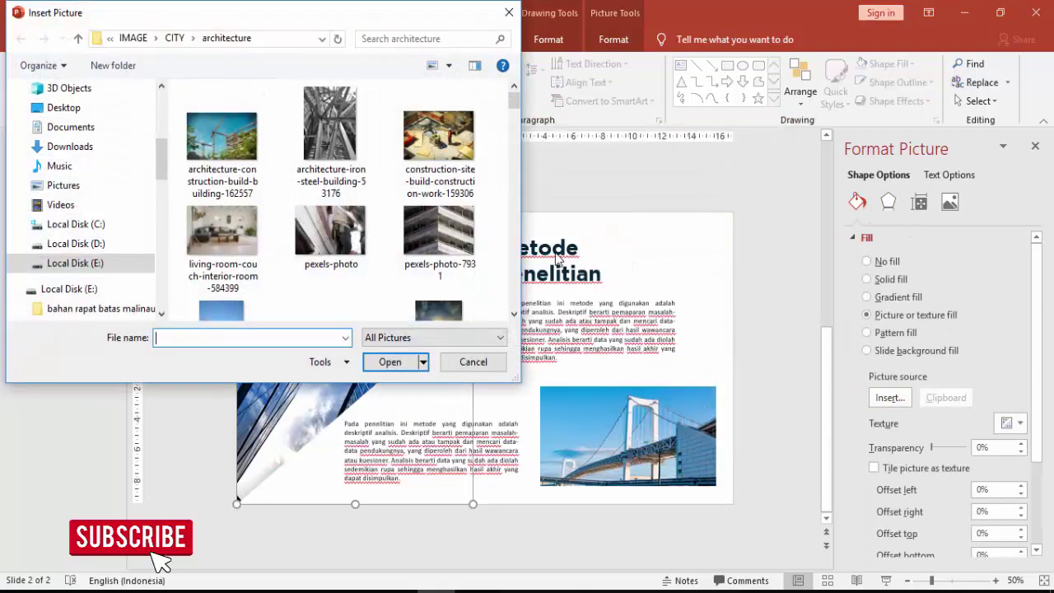
scroll(425, 245, down, 3)
scroll(425, 244, up, 2)
click(330, 224)
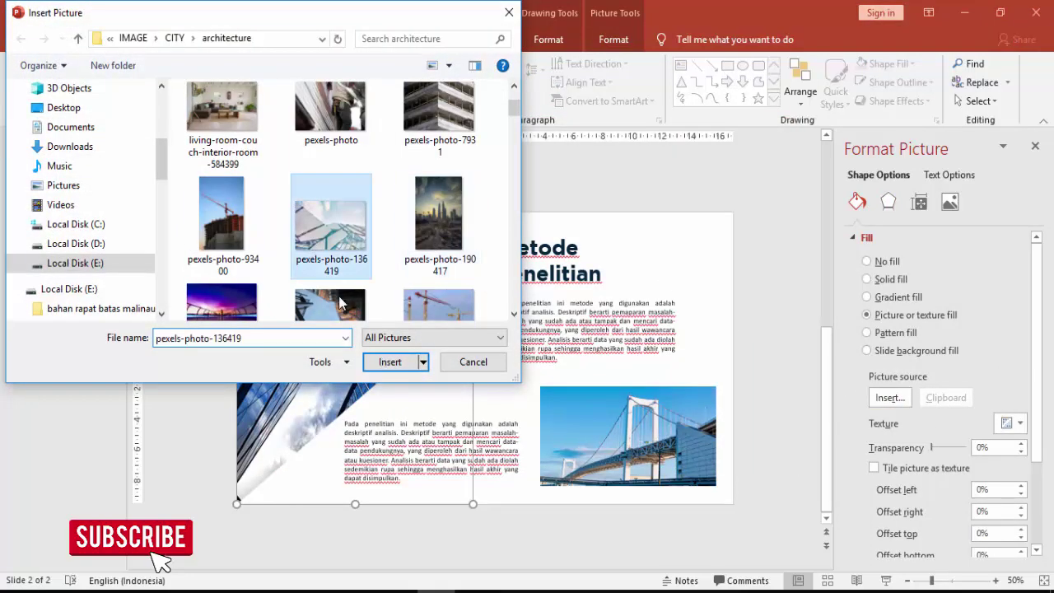
click(389, 361)
- Replace the bridge picture's fill with the living-room photo
click(580, 436)
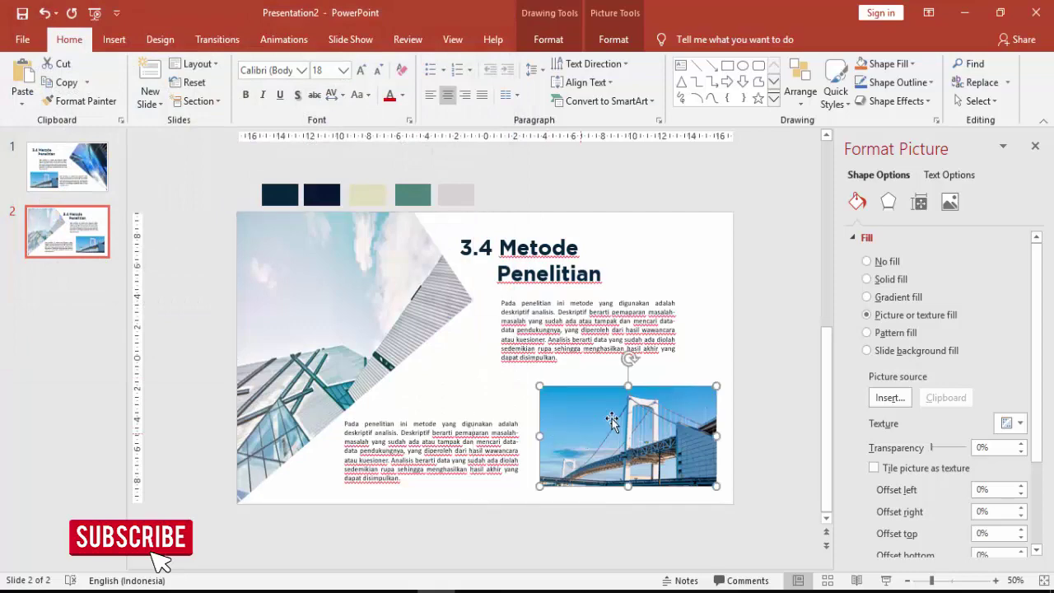
click(889, 397)
click(325, 222)
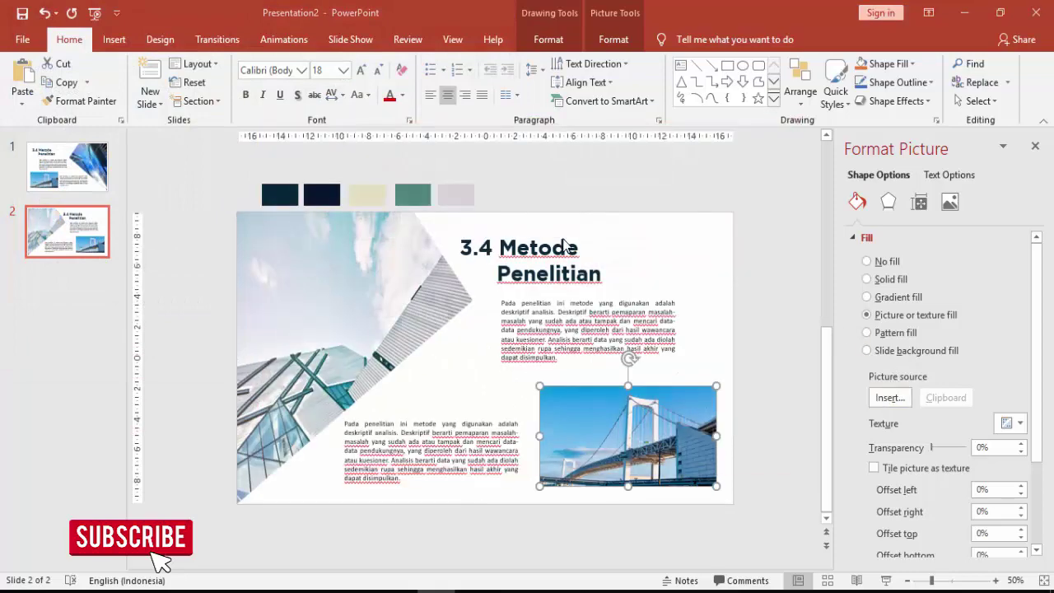
scroll(441, 257, down, 5)
scroll(441, 258, down, 3)
scroll(440, 258, down, 3)
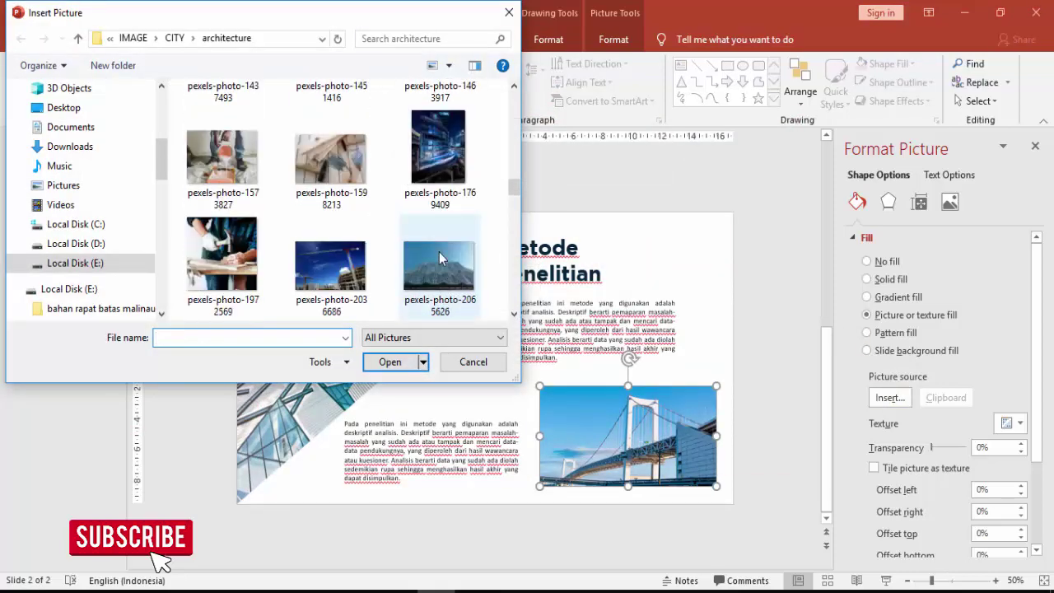
scroll(438, 258, down, 3)
scroll(438, 258, down, 3)
scroll(439, 257, down, 3)
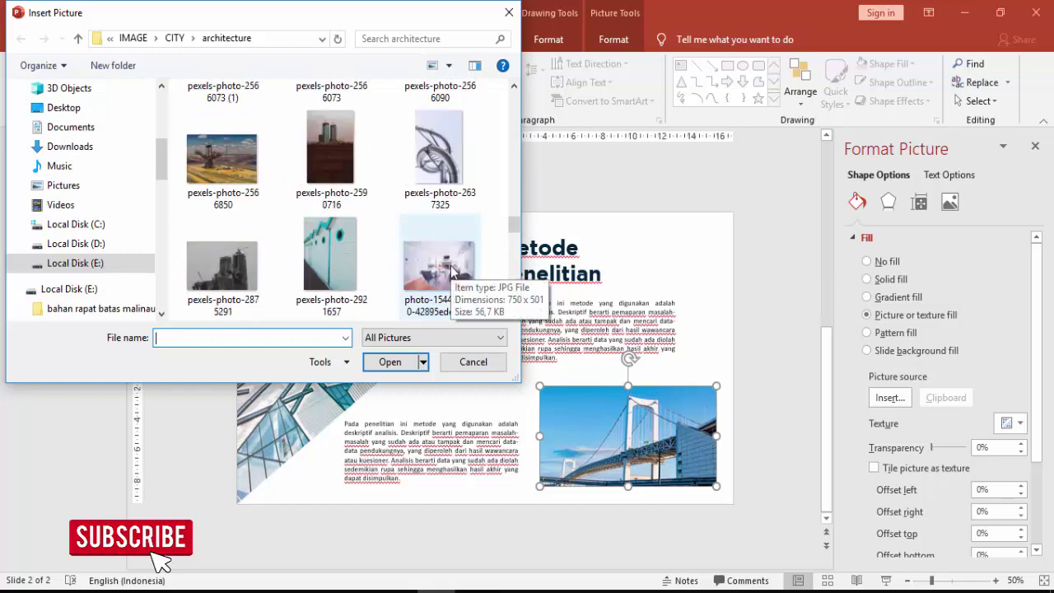
scroll(451, 272, down, 3)
click(443, 169)
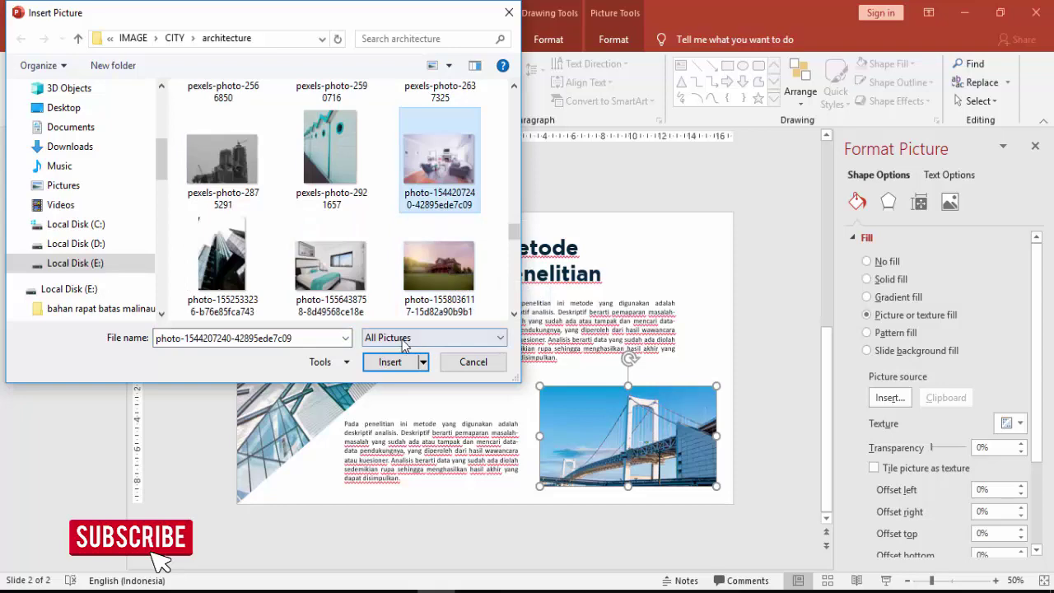
click(392, 362)
- Copy the Prosedur Pengumpulan Data heading from the thesis PDF
click(576, 273)
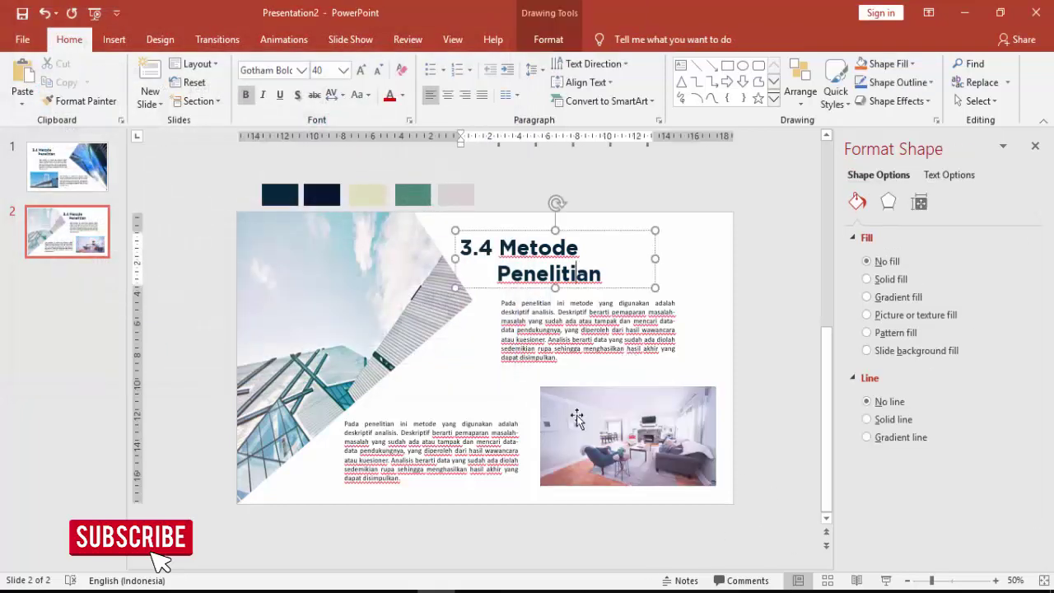
key(alt+Tab)
scroll(350, 377, down, 2)
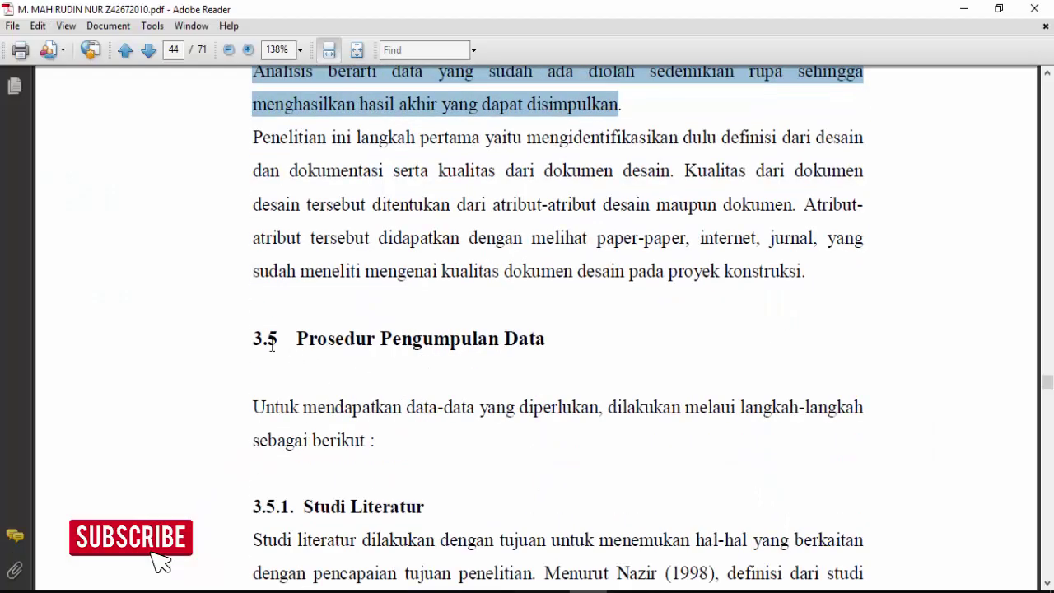
drag(298, 337, 520, 346)
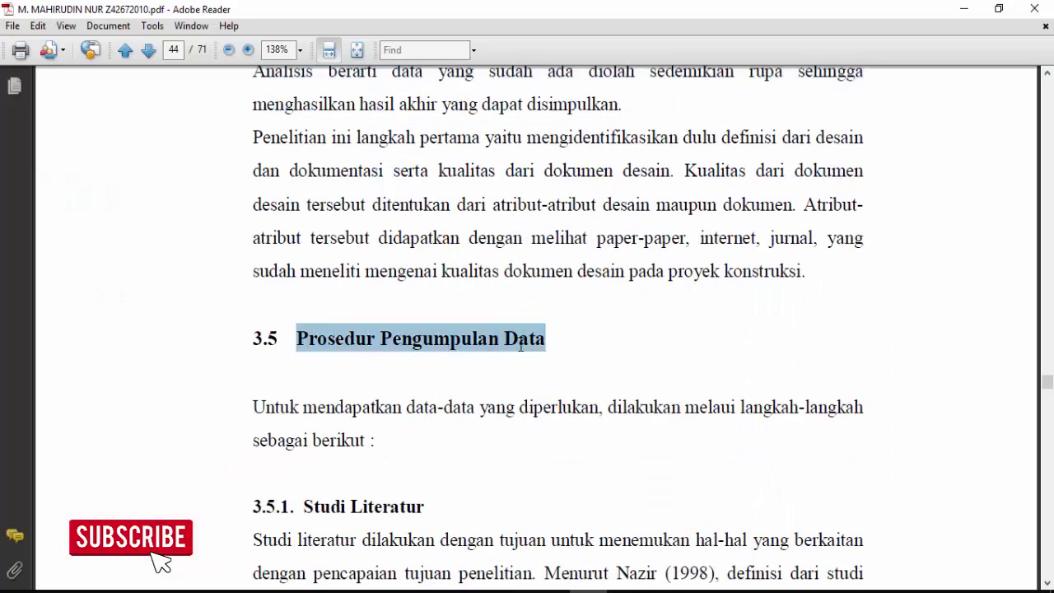
key(alt+Tab)
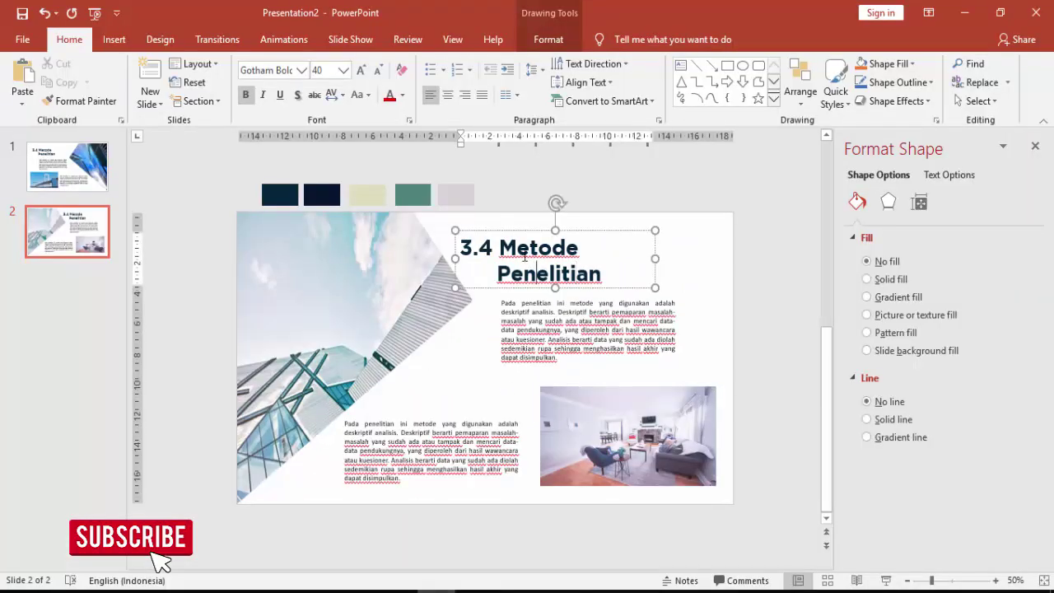
- Paste the Prosedur Pengumpulan Data heading as plain text into the title and widen the title box
key(ctrl+a)
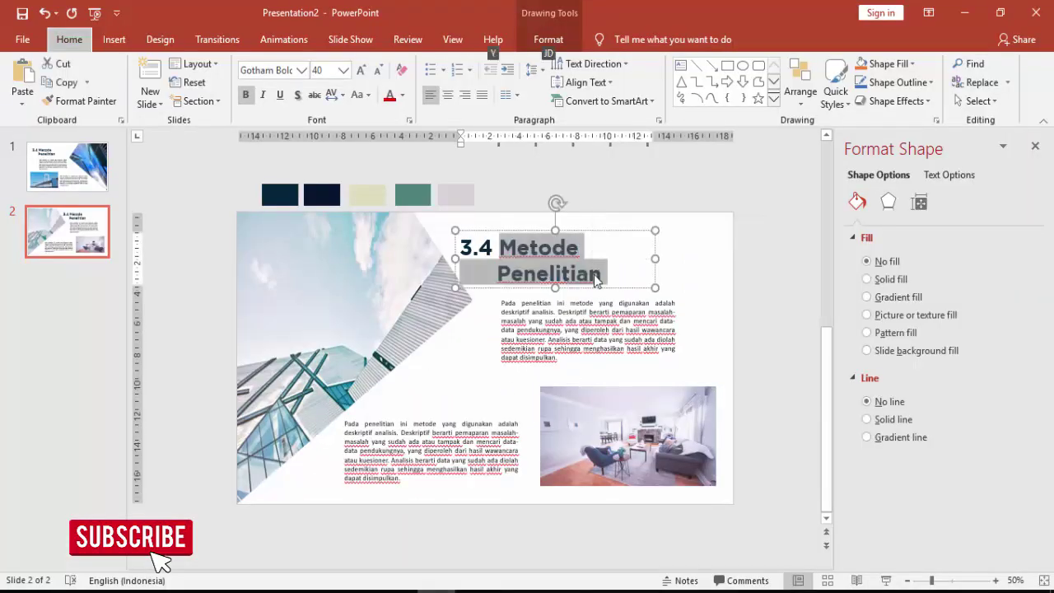
key(ctrl+alt+v)
key(Down)
key(Return)
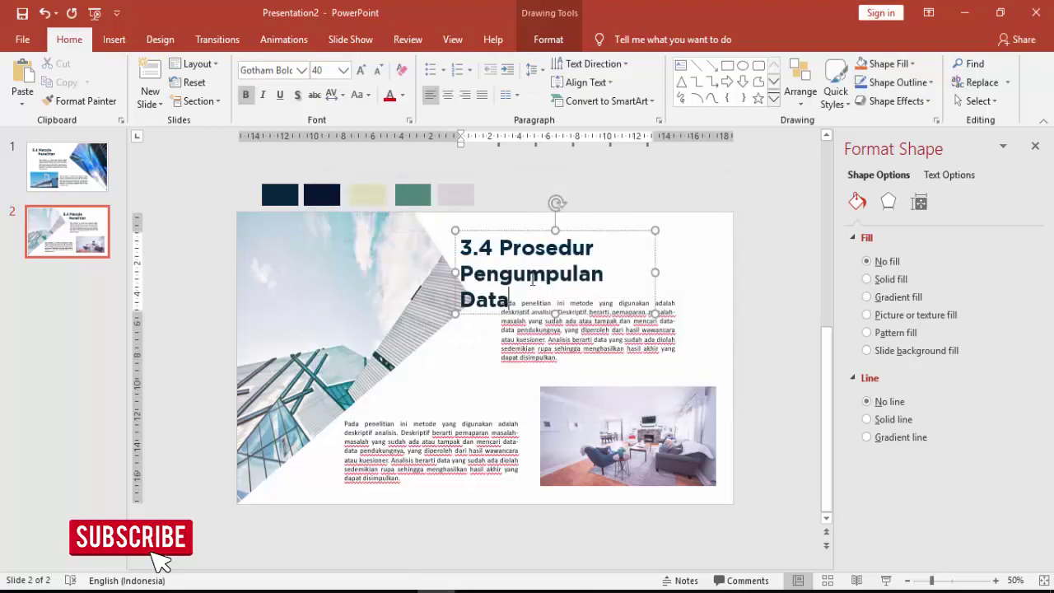
drag(655, 271, 697, 268)
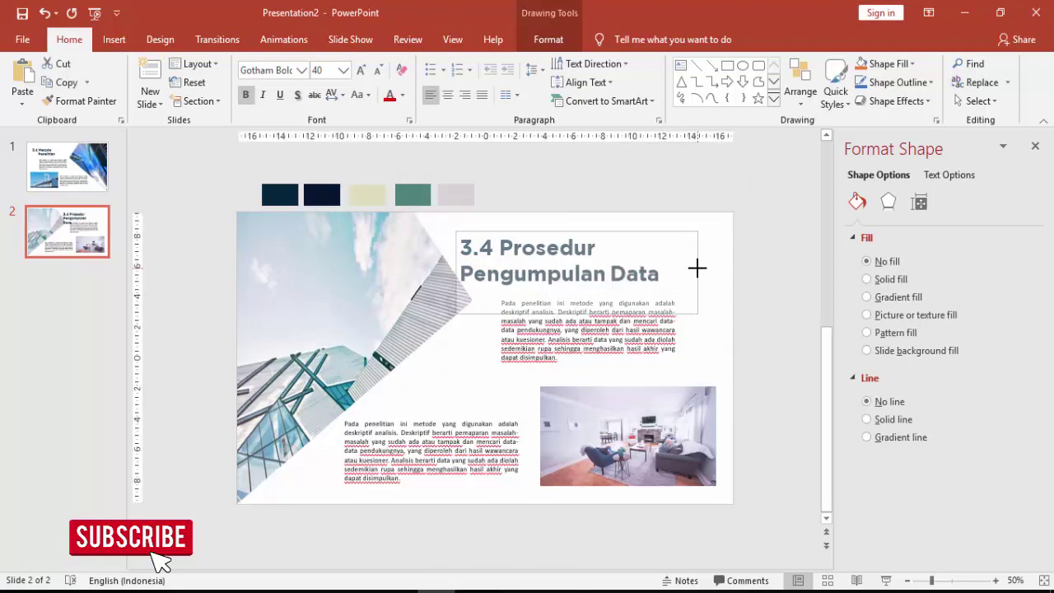
click(459, 273)
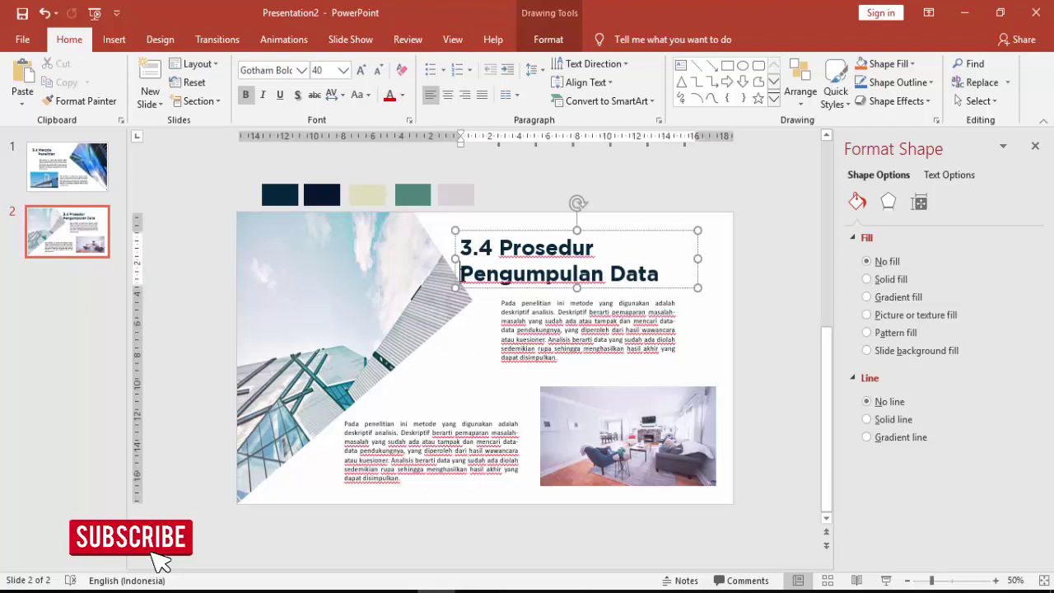
key(ctrl+z)
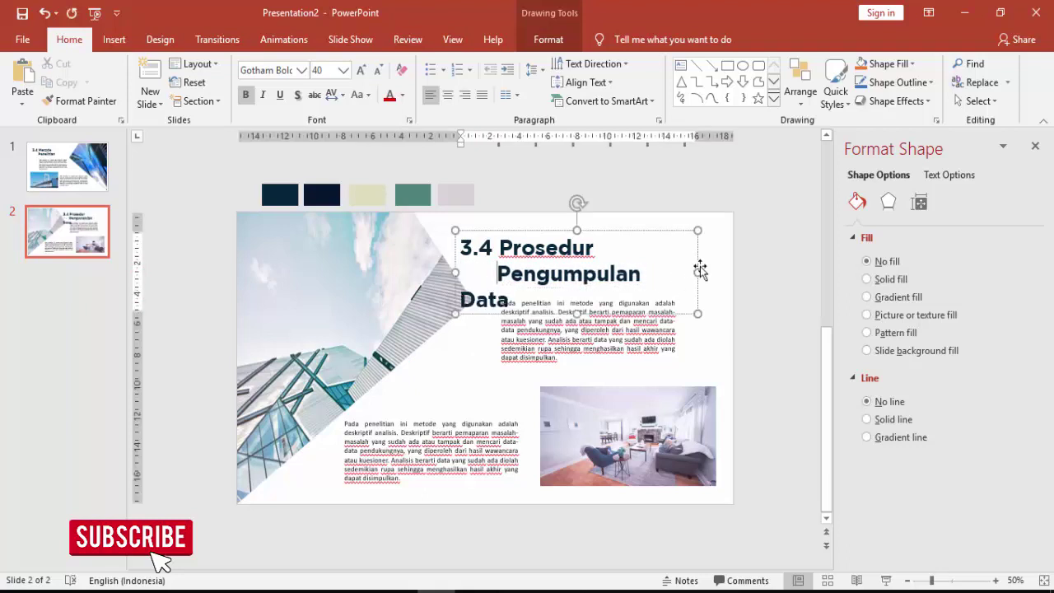
drag(697, 272, 717, 273)
- Copy the introductory paragraph from the source PDF
click(576, 329)
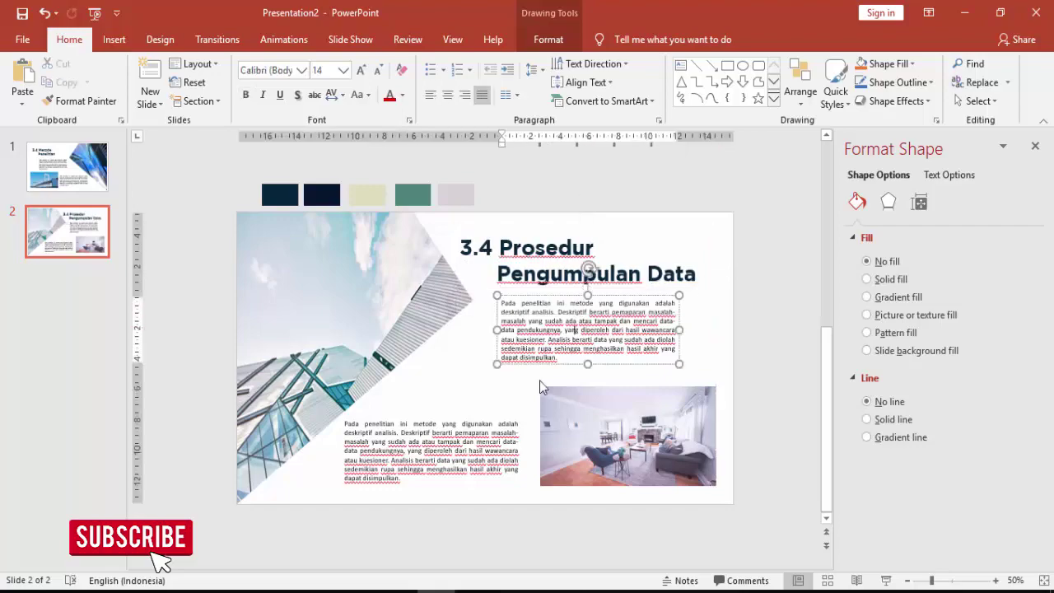
key(alt+Tab)
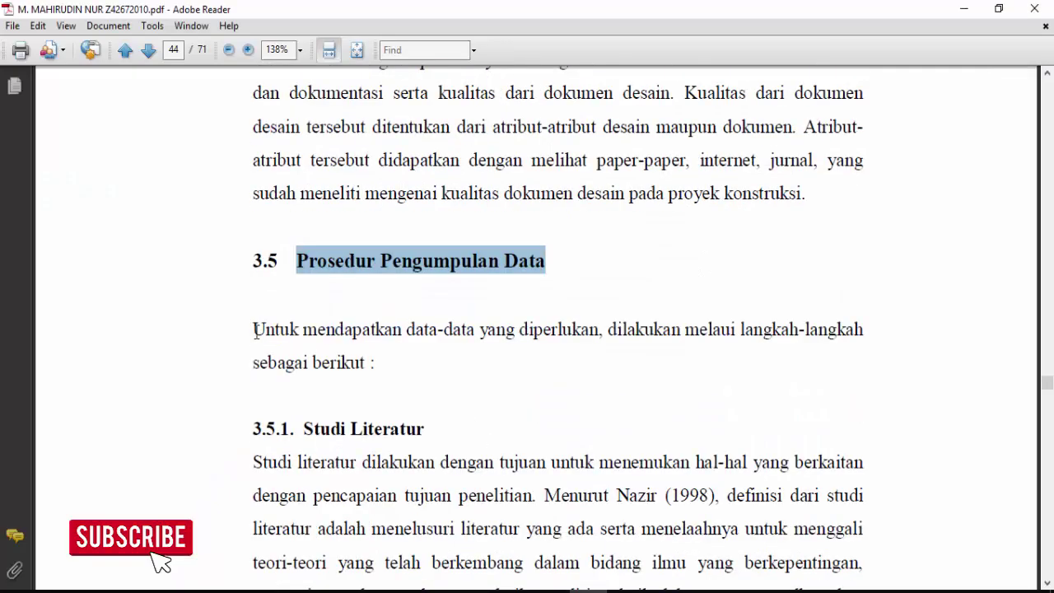
drag(254, 329, 377, 373)
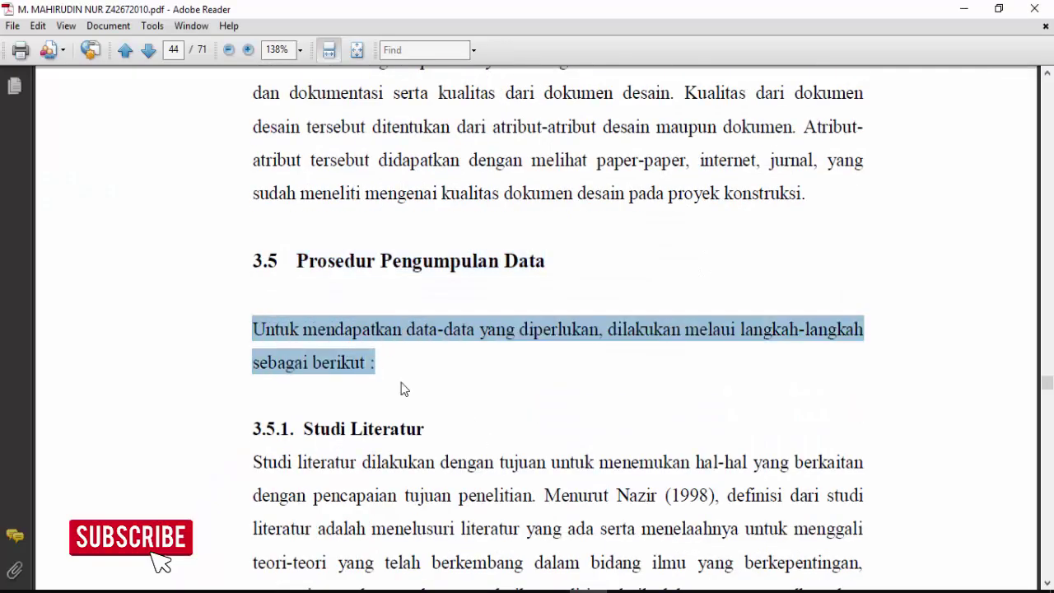
key(alt+Tab)
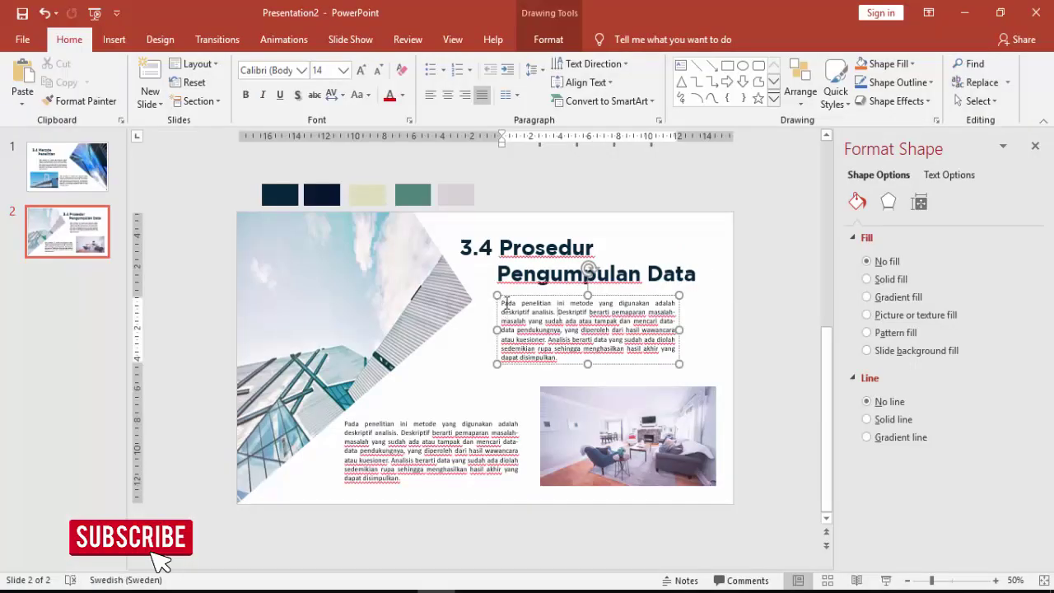
- Replace the upper paragraph's text with the copied sentence, pasted as unformatted text
drag(504, 302, 574, 357)
key(alt+e)
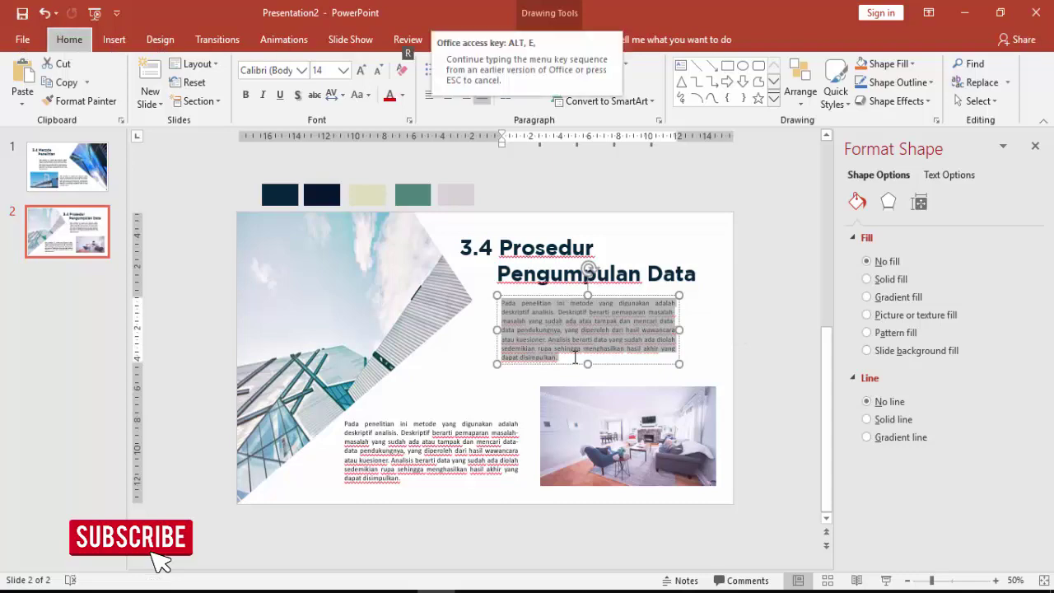
key(s)
click(409, 247)
key(Return)
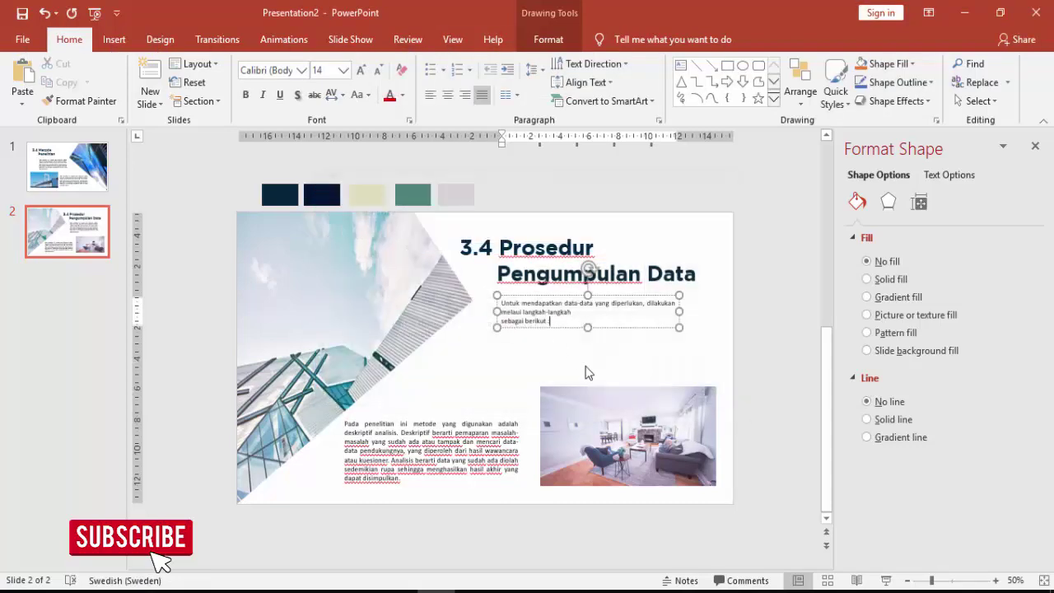
- Select the lower paragraph box, then start drawing a new text box from Insert
click(482, 410)
click(466, 416)
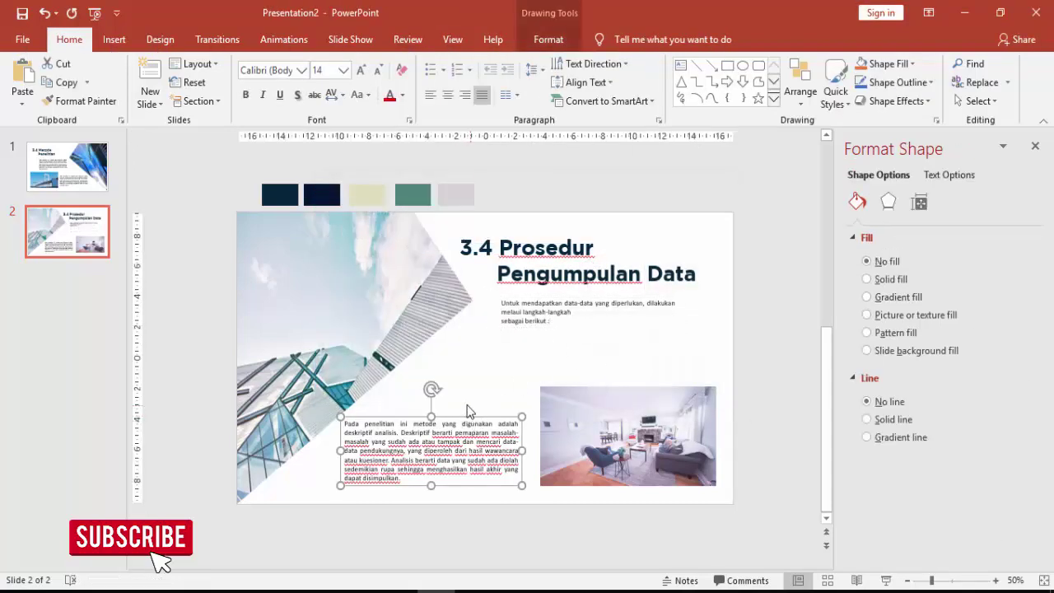
scroll(466, 411, up, 4)
scroll(452, 399, up, 4)
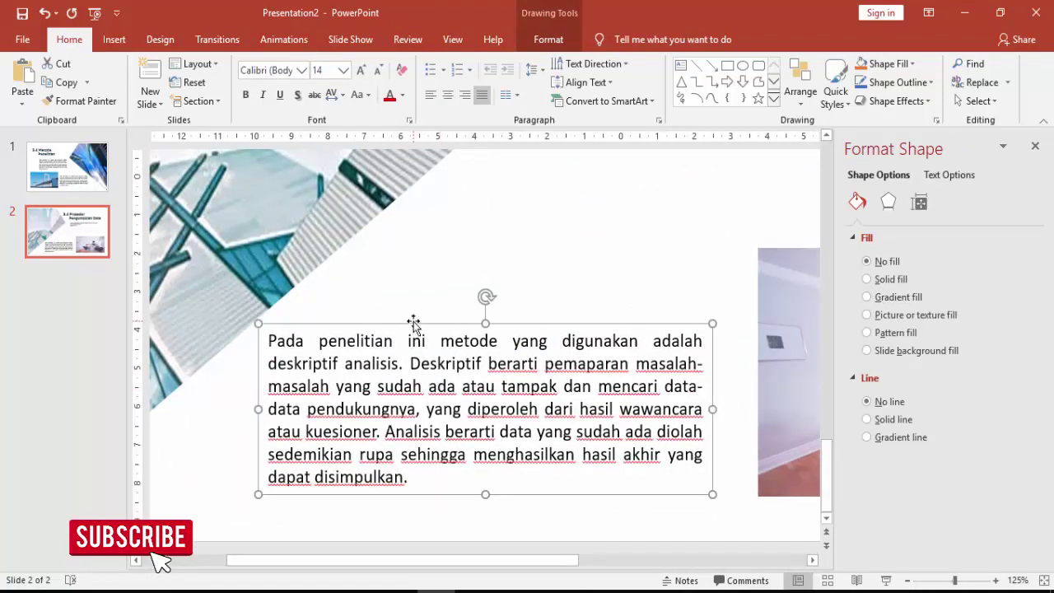
click(571, 238)
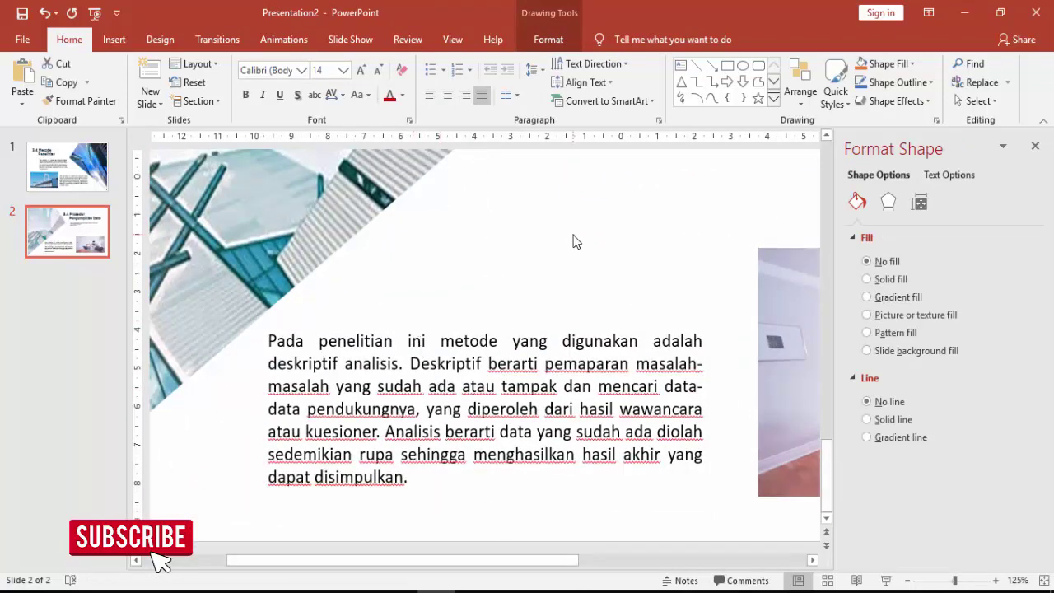
click(404, 355)
click(406, 323)
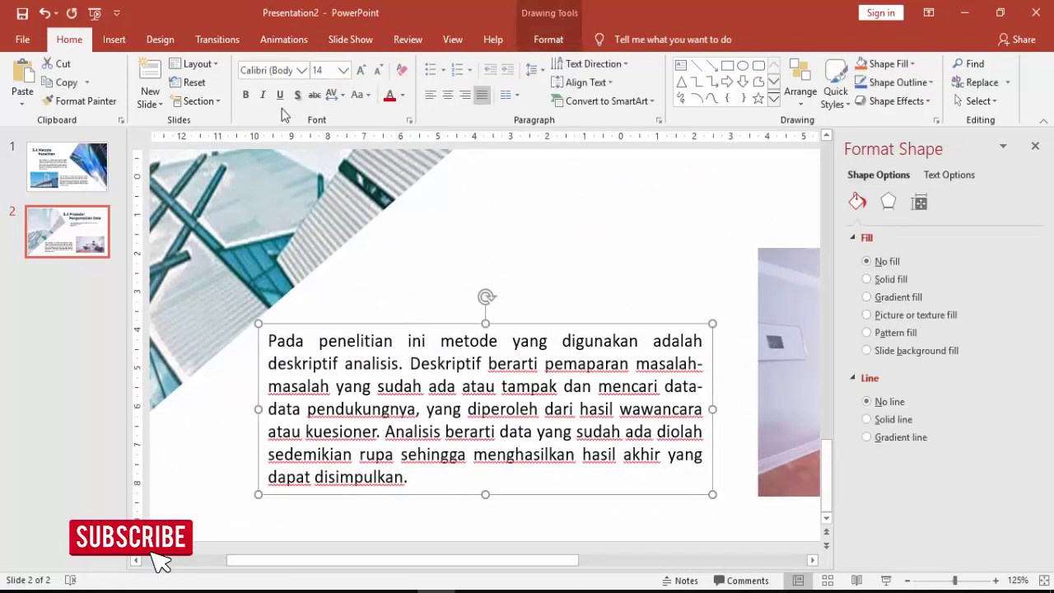
click(113, 38)
click(595, 90)
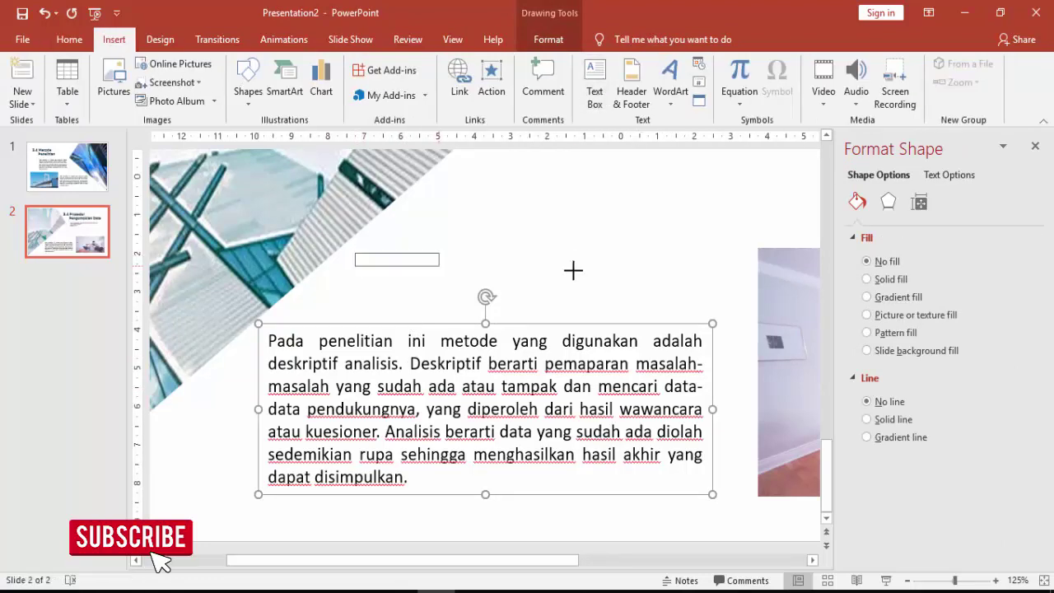
- Draw a text box and paste the PDF's '3.5.1. Studi Literatur' heading into it as plain text
drag(355, 254, 574, 273)
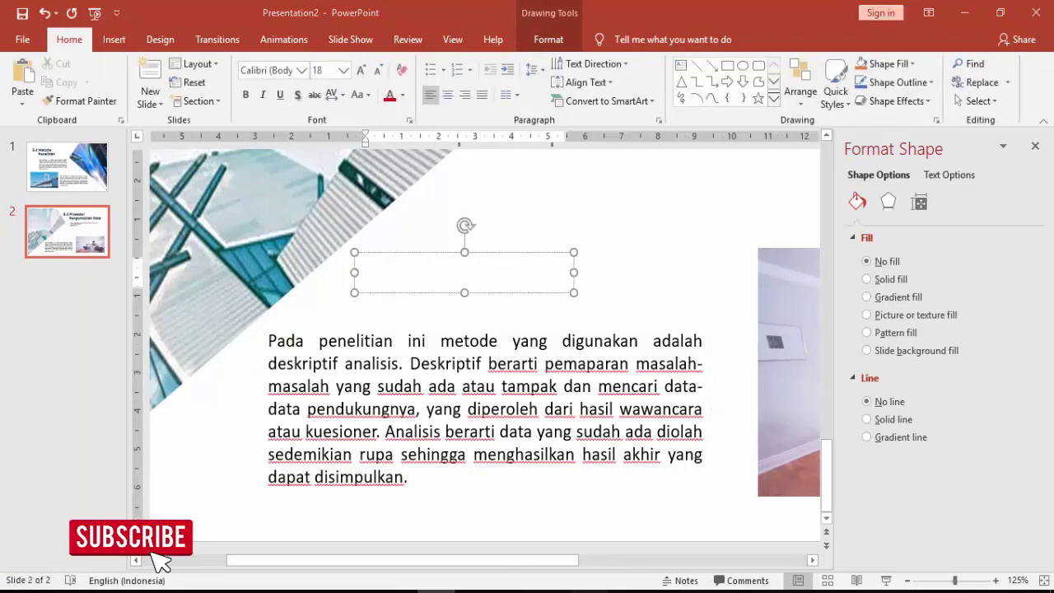
key(alt+Tab)
click(330, 428)
triple_click(394, 424)
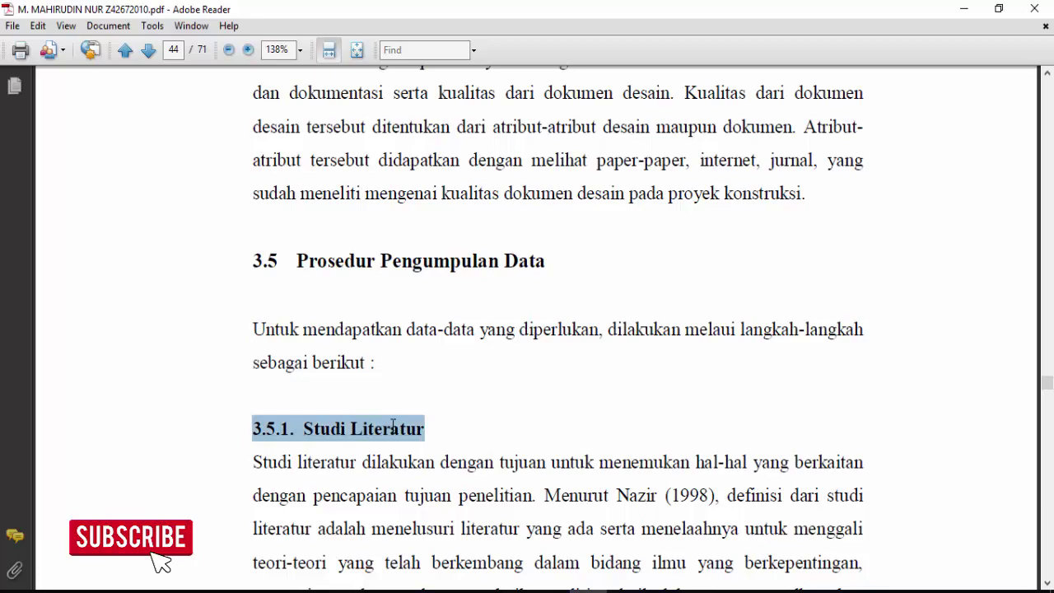
key(alt+Tab)
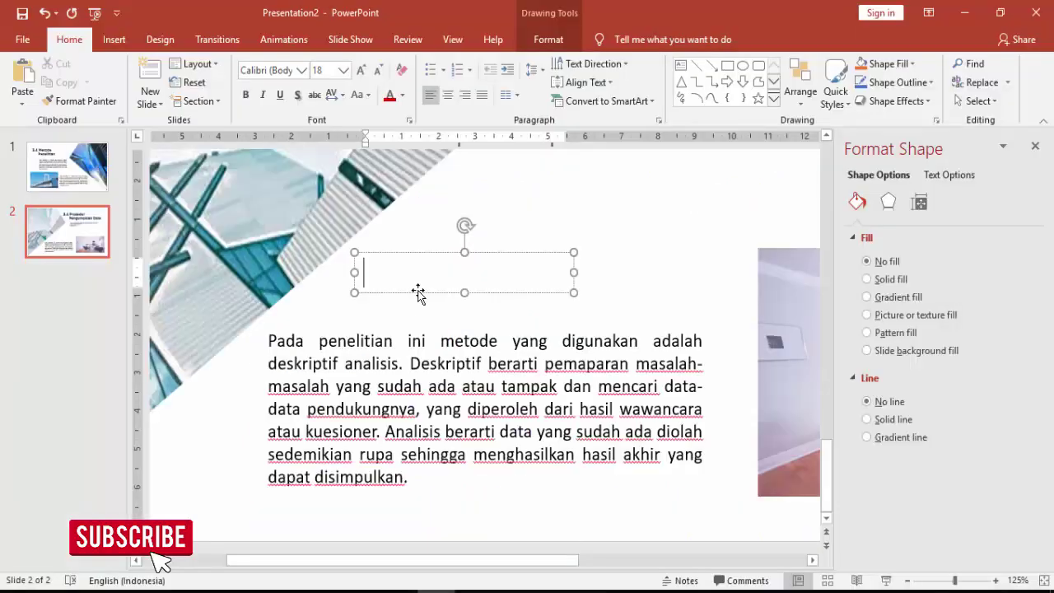
key(ctrl+alt+v)
click(431, 252)
key(Return)
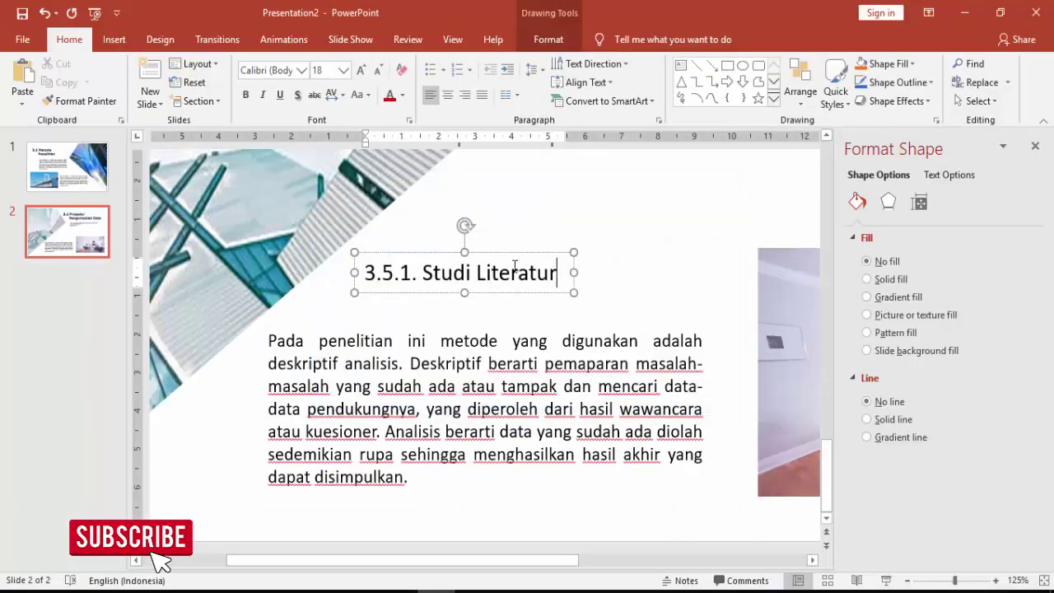
- Make the heading bold at 16 pt and move it just above the lower paragraph
click(520, 255)
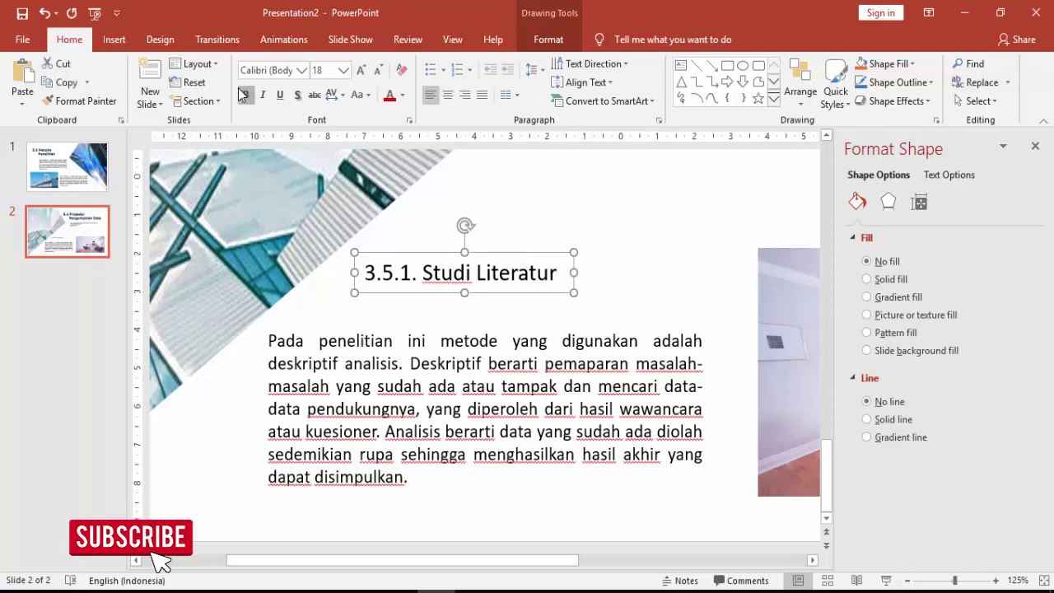
click(245, 95)
click(343, 71)
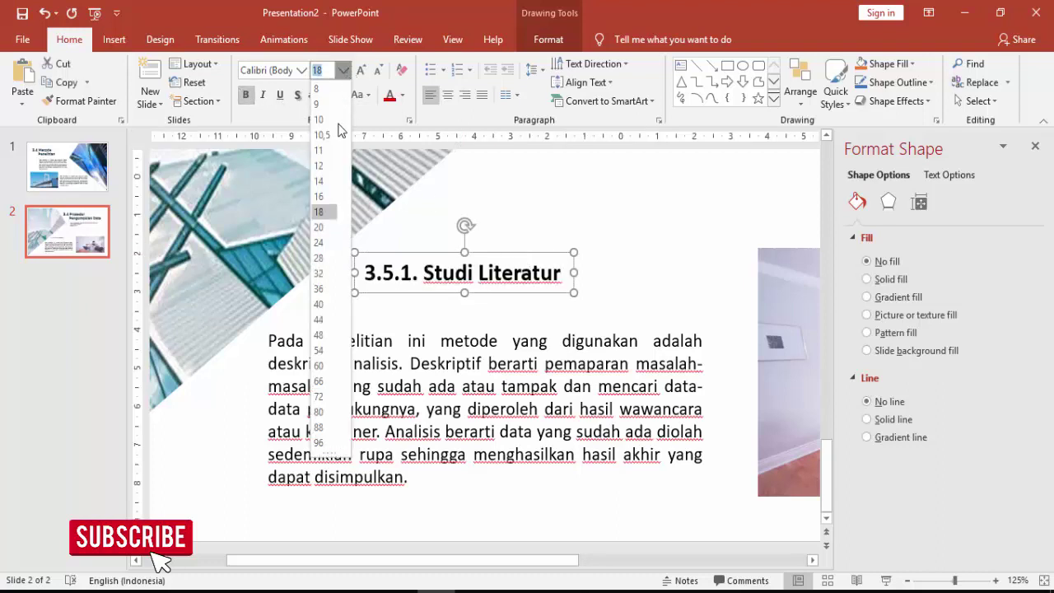
click(319, 197)
drag(403, 284, 306, 329)
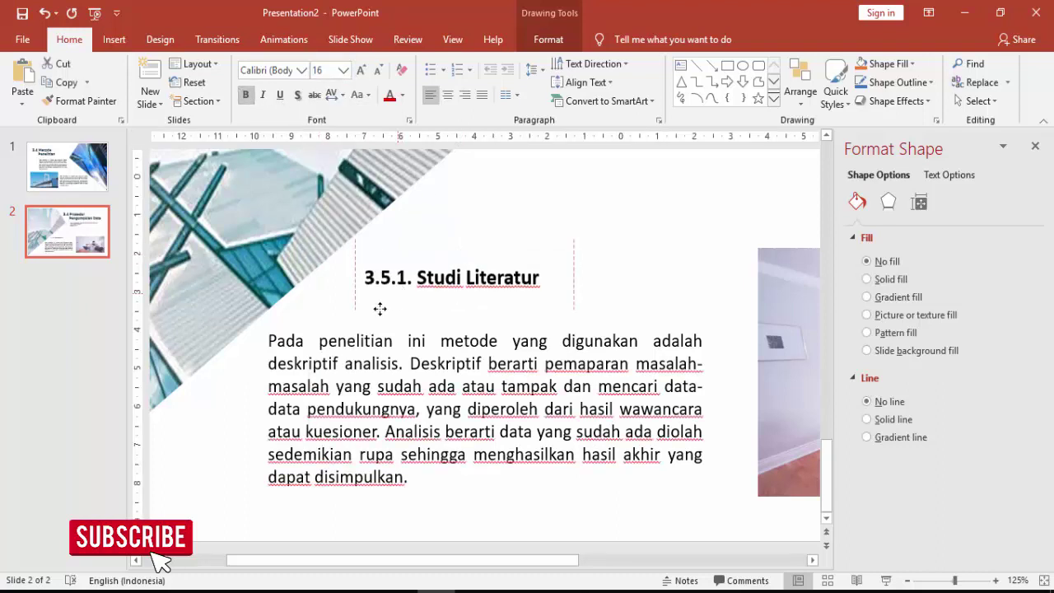
- Copy the Studi Literatur paragraph from the PDF and select the lower paragraph's text
click(357, 363)
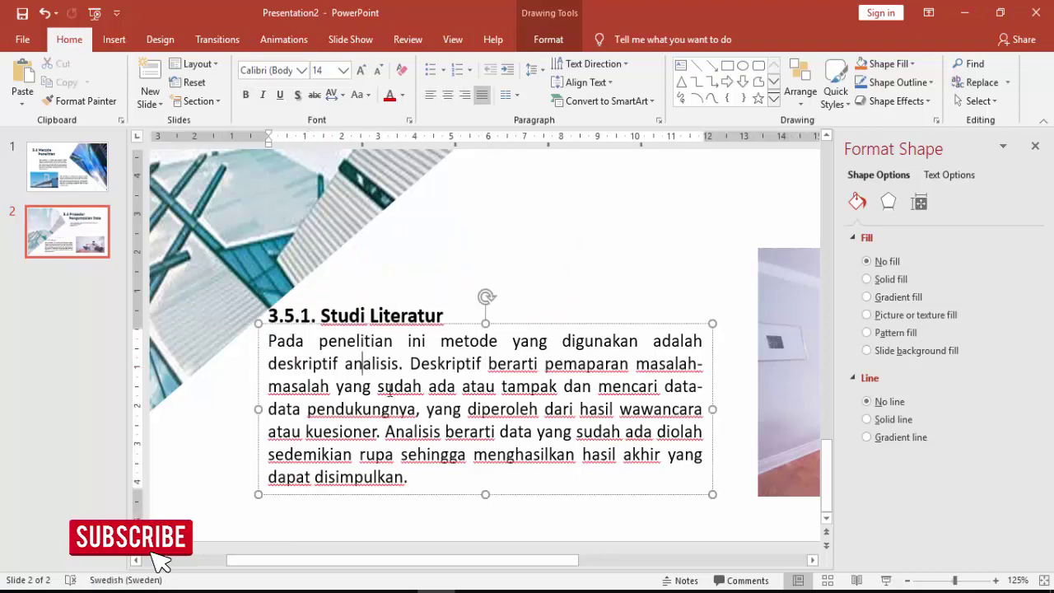
key(alt+Tab)
scroll(329, 377, down, 3)
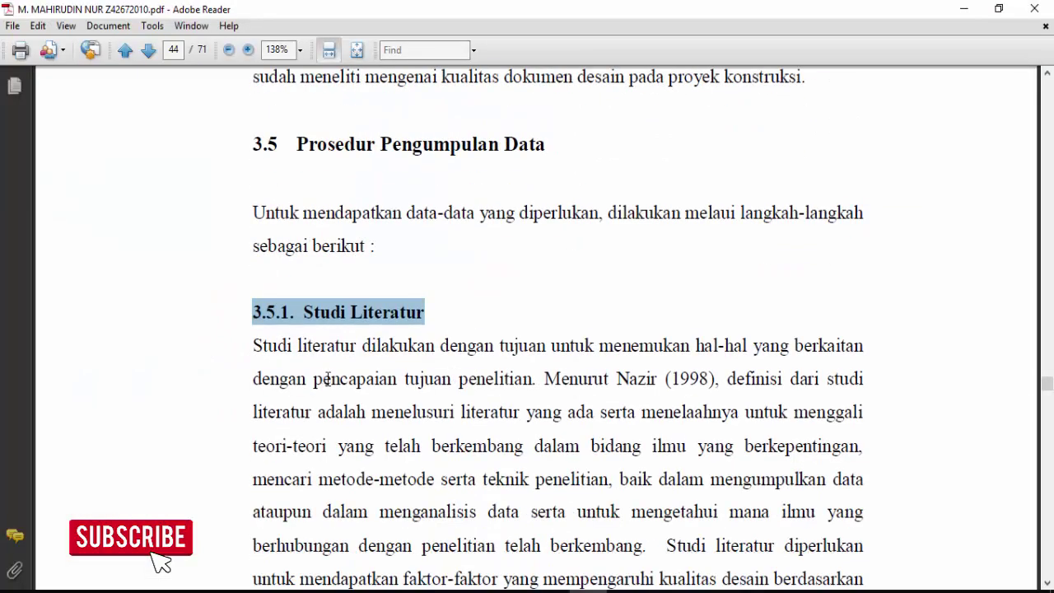
scroll(329, 377, down, 1)
scroll(330, 377, down, 1)
drag(256, 268, 661, 527)
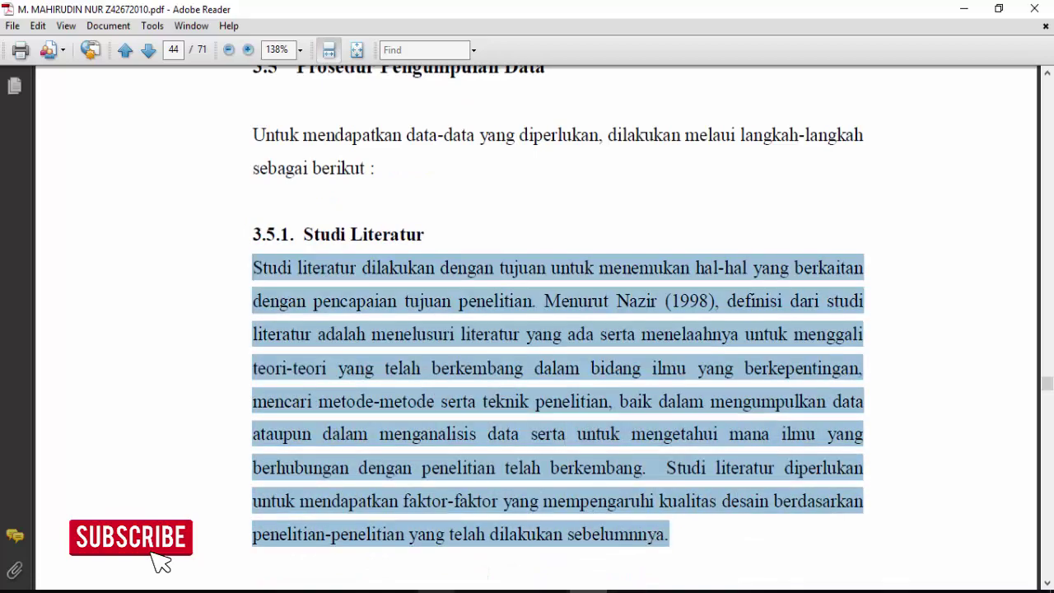
key(alt+Tab)
mouse_move(273, 337)
mouse_down()
mouse_move(379, 431)
mouse_move(409, 478)
mouse_up()
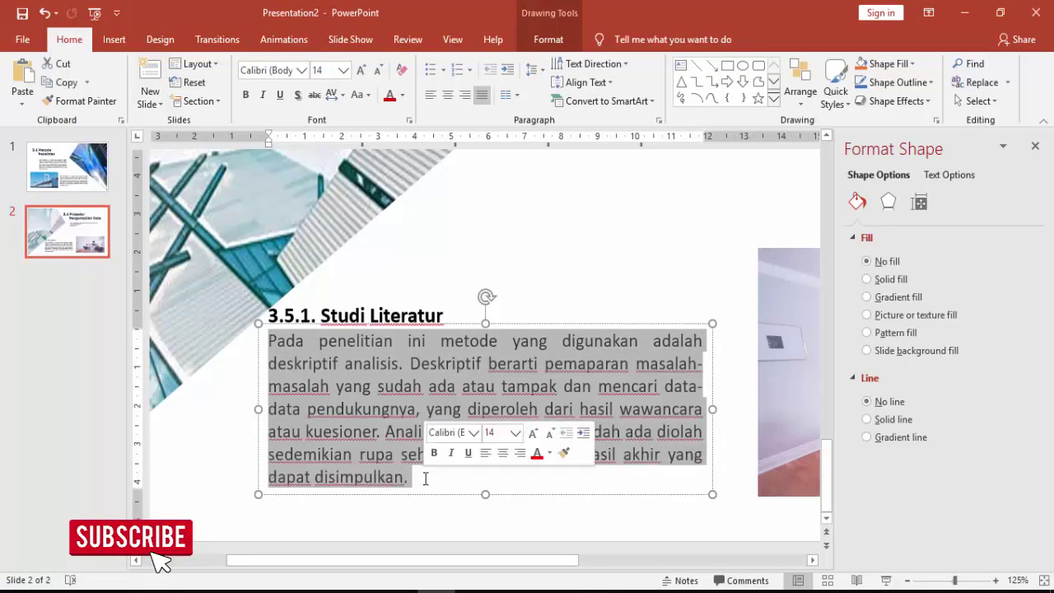
- Paste the Studi Literatur paragraph as plain text and set it to 12 pt
key(ctrl+alt+v)
double_click(421, 247)
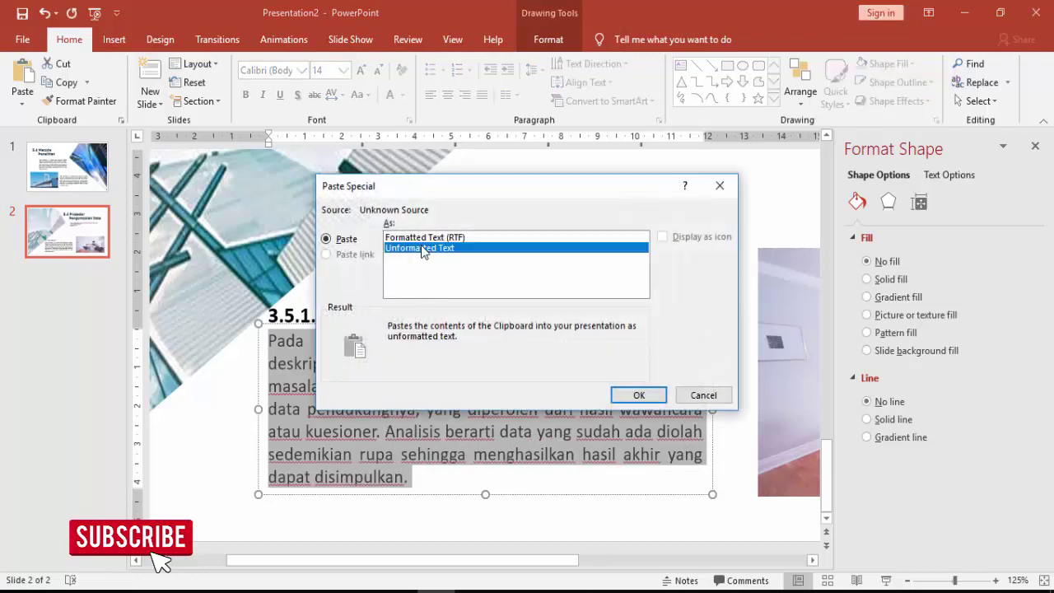
scroll(540, 320, down, 3)
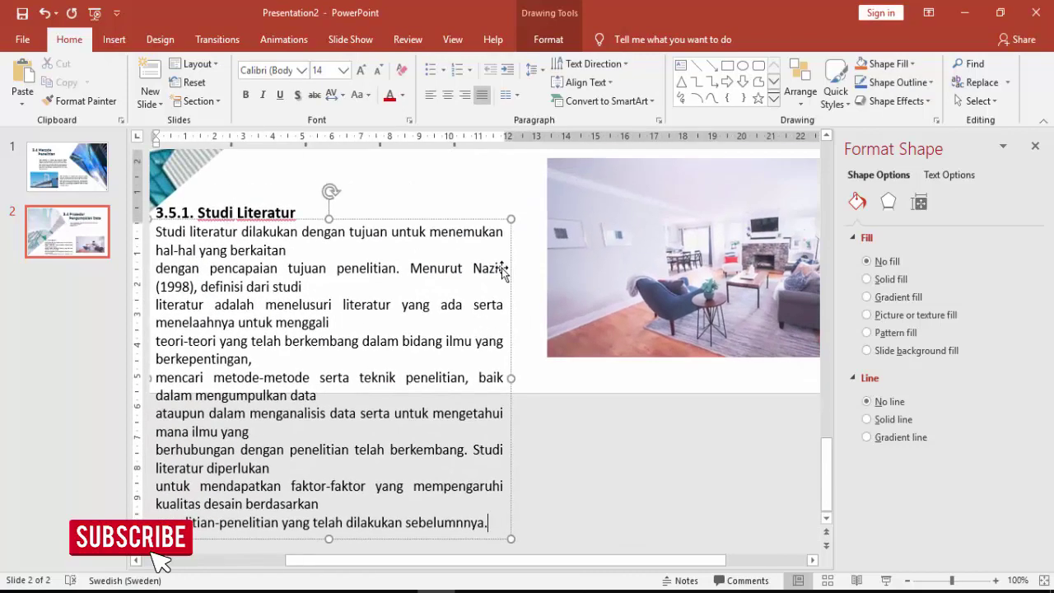
click(426, 220)
click(342, 71)
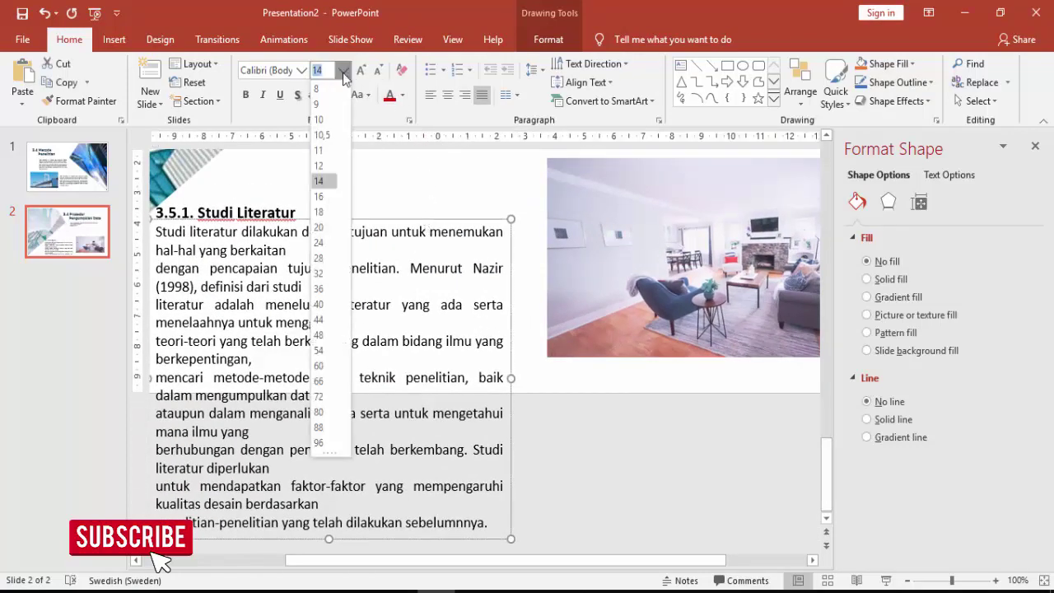
click(330, 164)
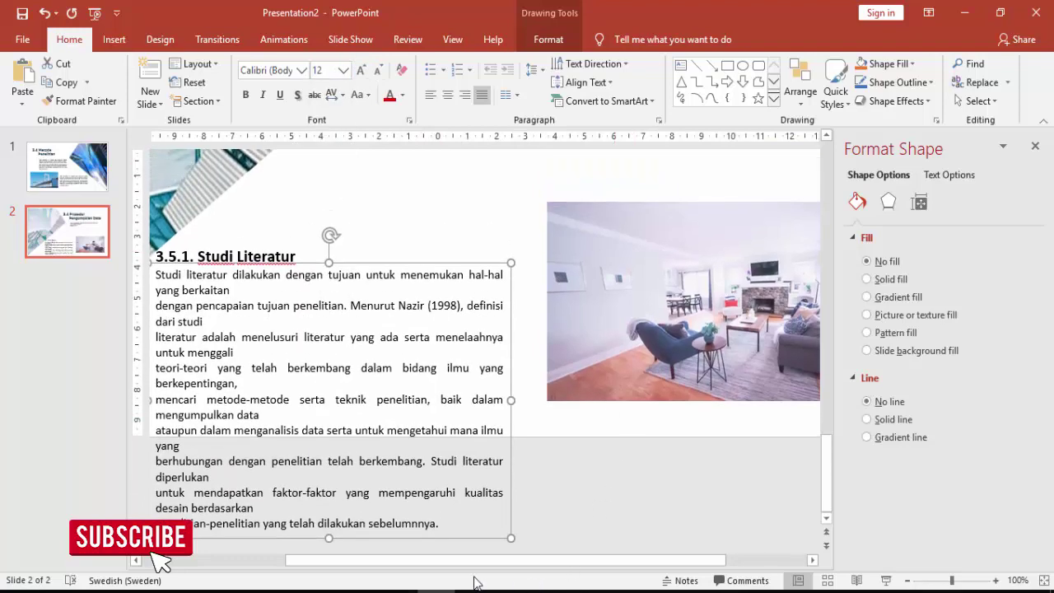
drag(444, 565, 336, 564)
- Remove the manual line breaks and fix 'ser ta' to 'serta' to form one continuous block
click(441, 290)
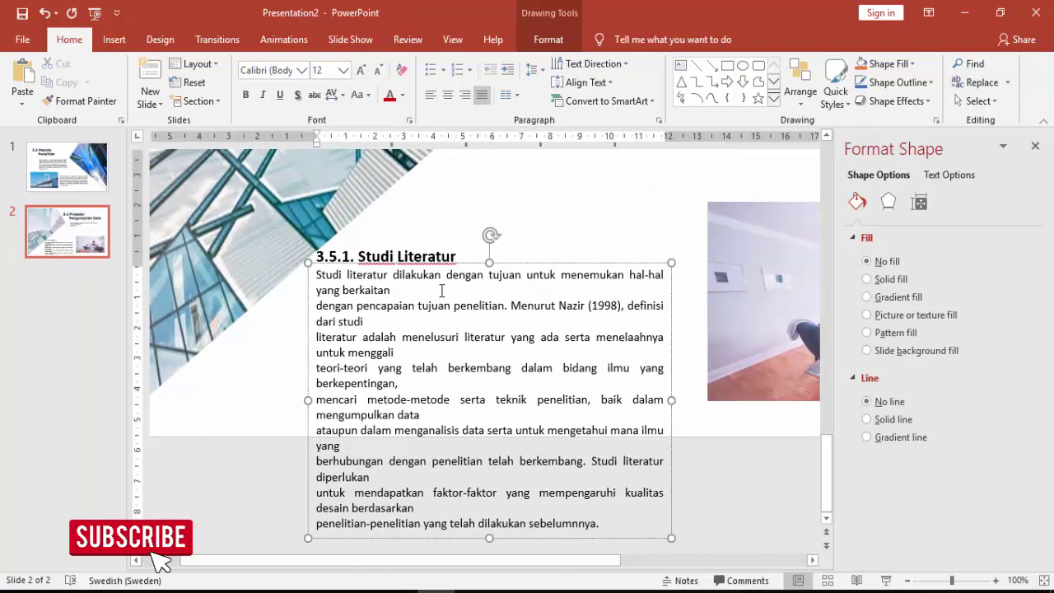
key(Delete)
key(End)
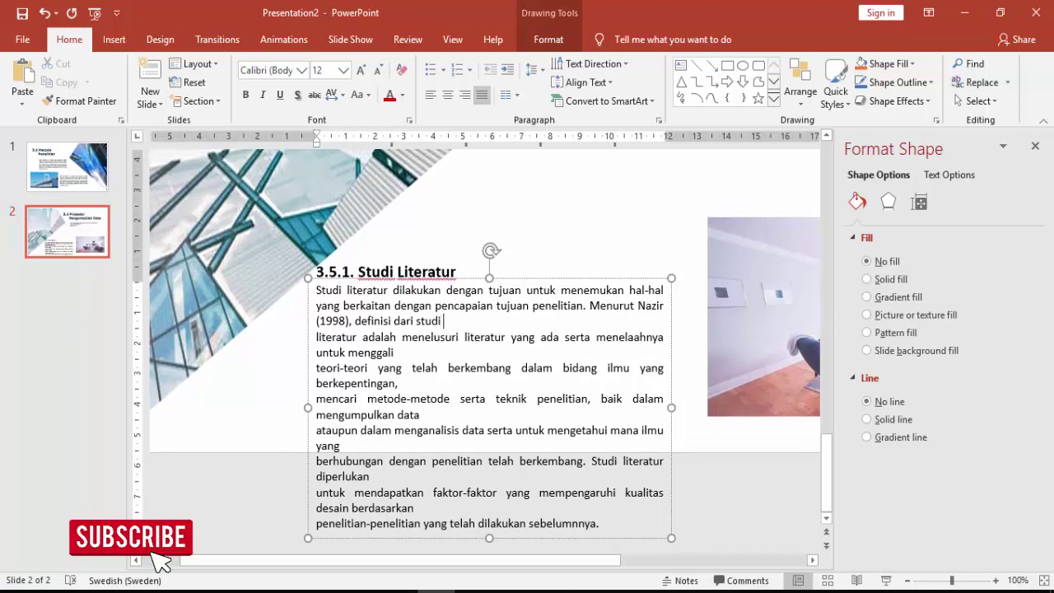
key(Delete)
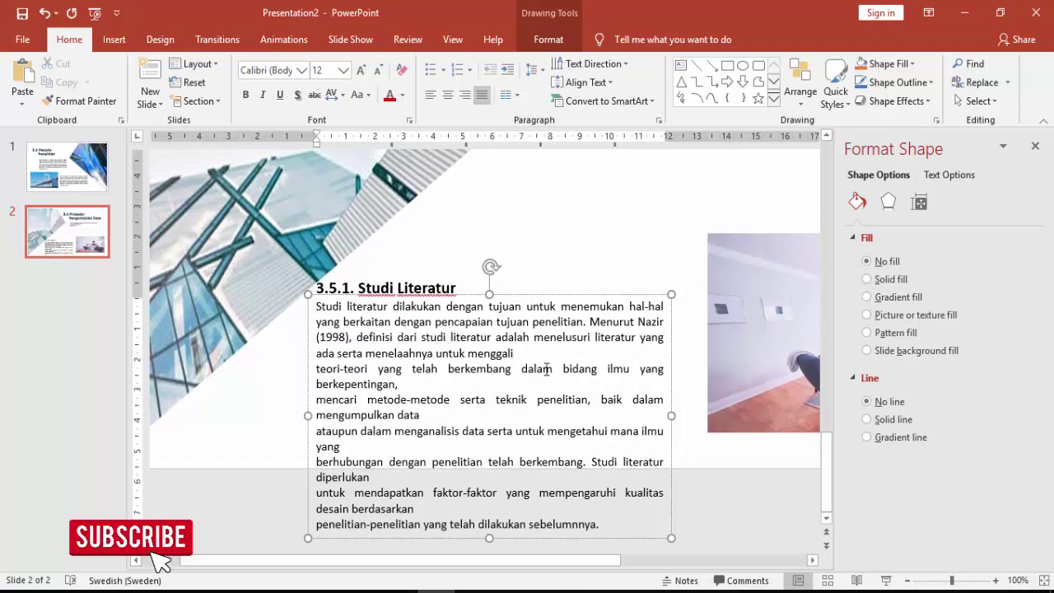
key(Delete)
key(Delete)
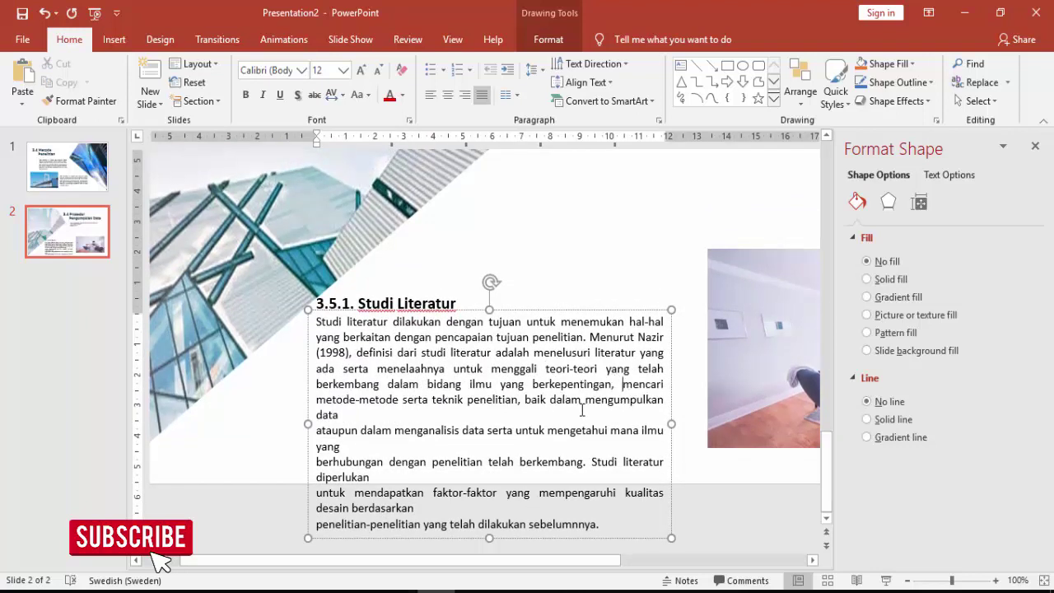
key(Delete)
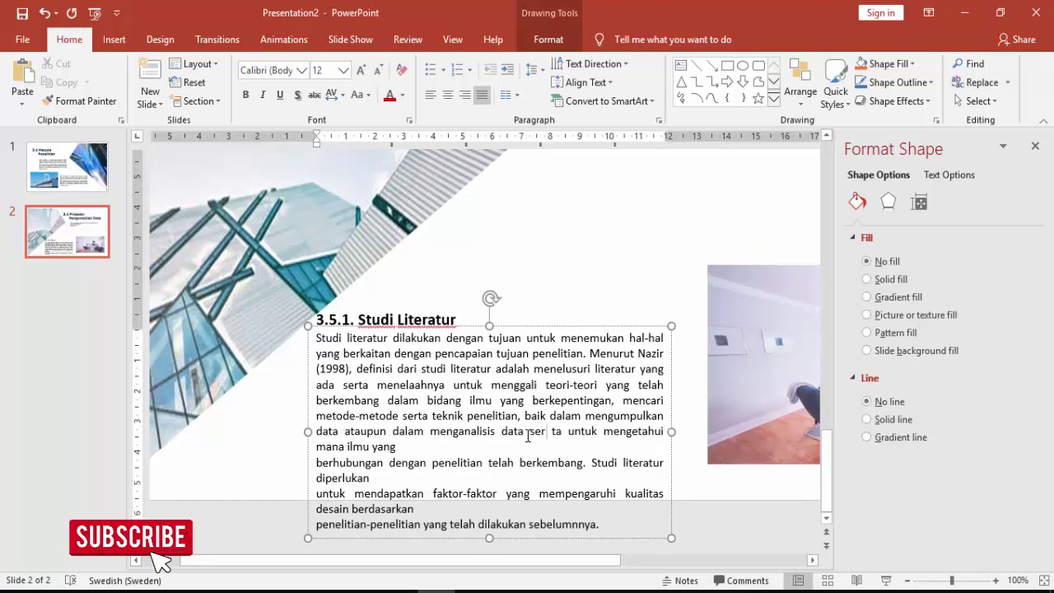
key(BackSpace)
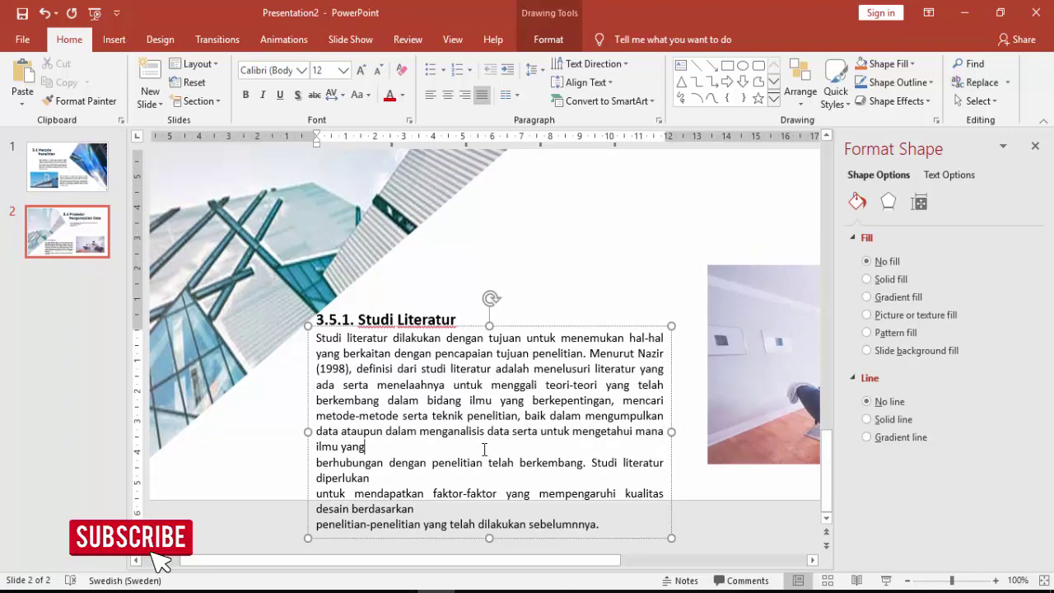
key(Delete)
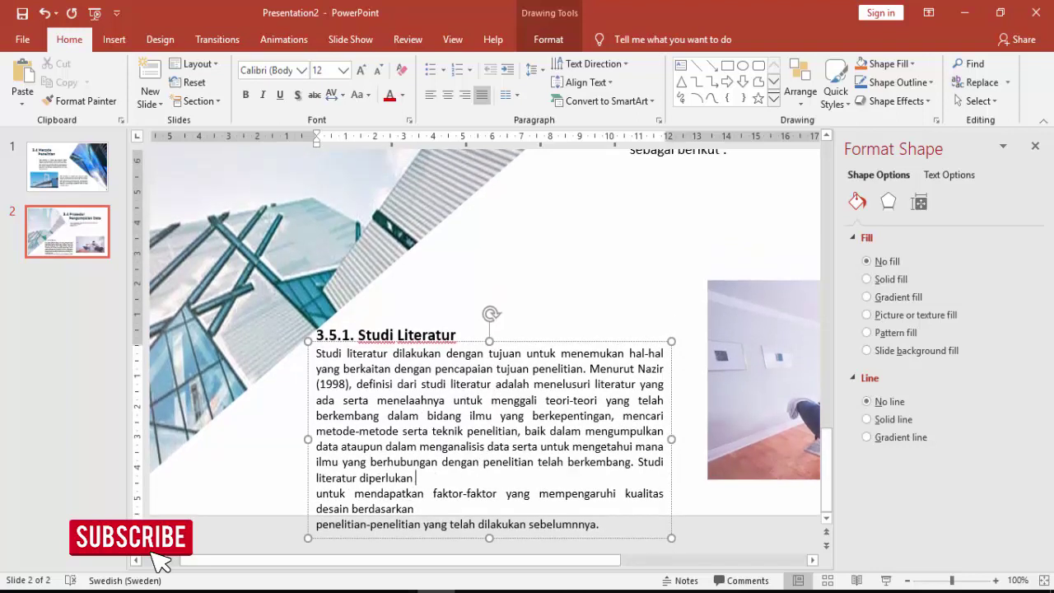
key(Delete)
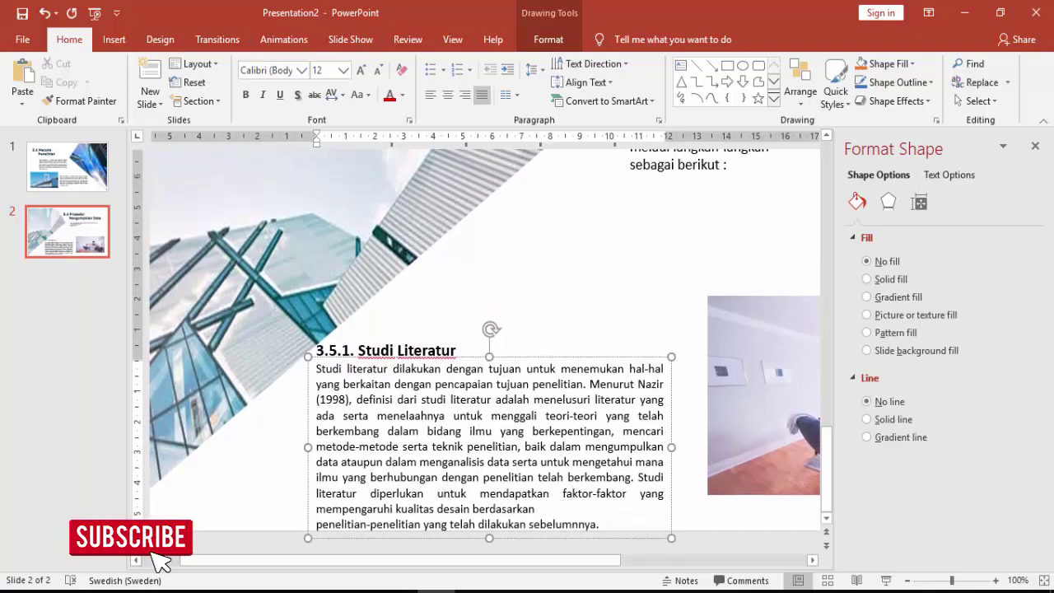
click(549, 511)
key(Delete)
click(585, 329)
- Recolour the Studi Literatur text on slide 2 with a theme font colour swatch
scroll(584, 326, down, 4)
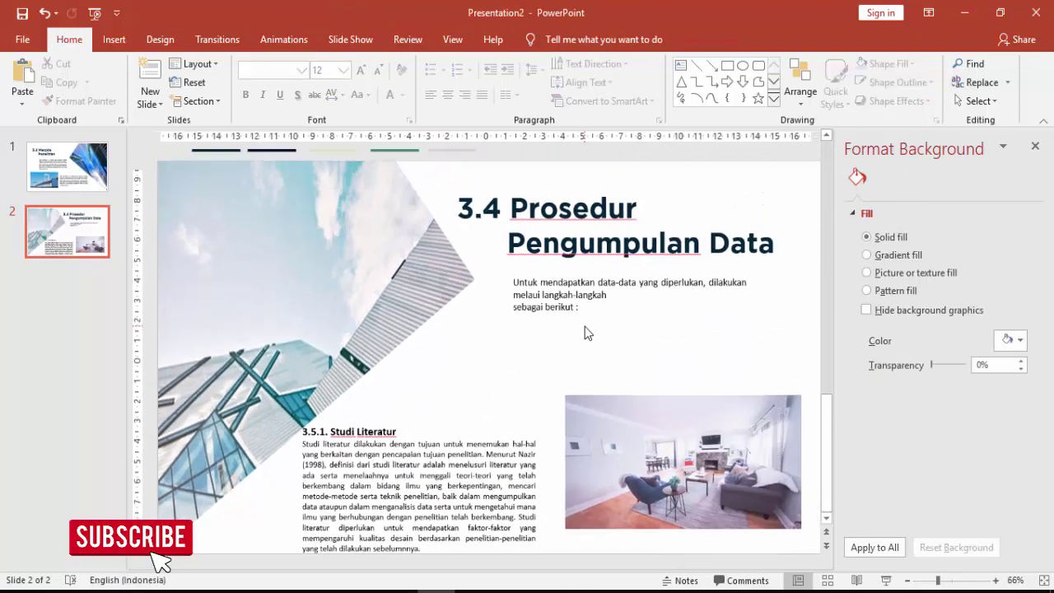
click(489, 444)
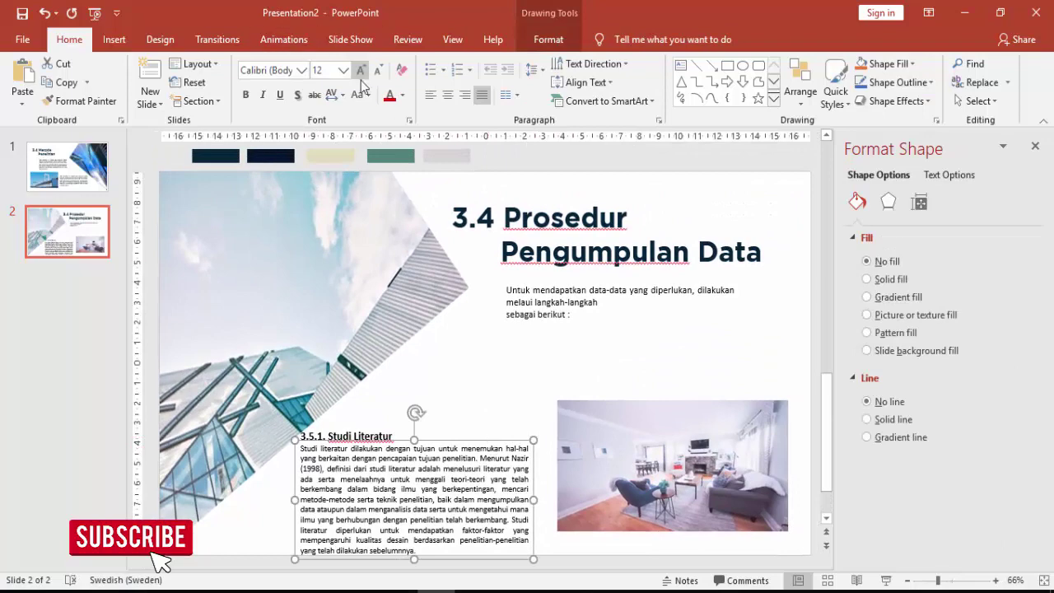
click(403, 95)
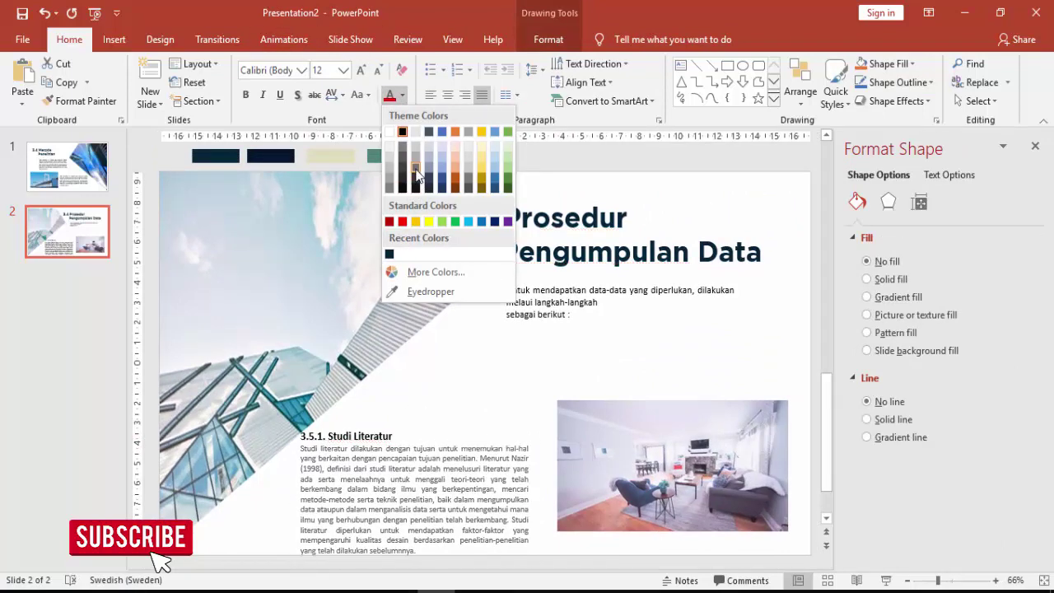
click(417, 176)
click(484, 325)
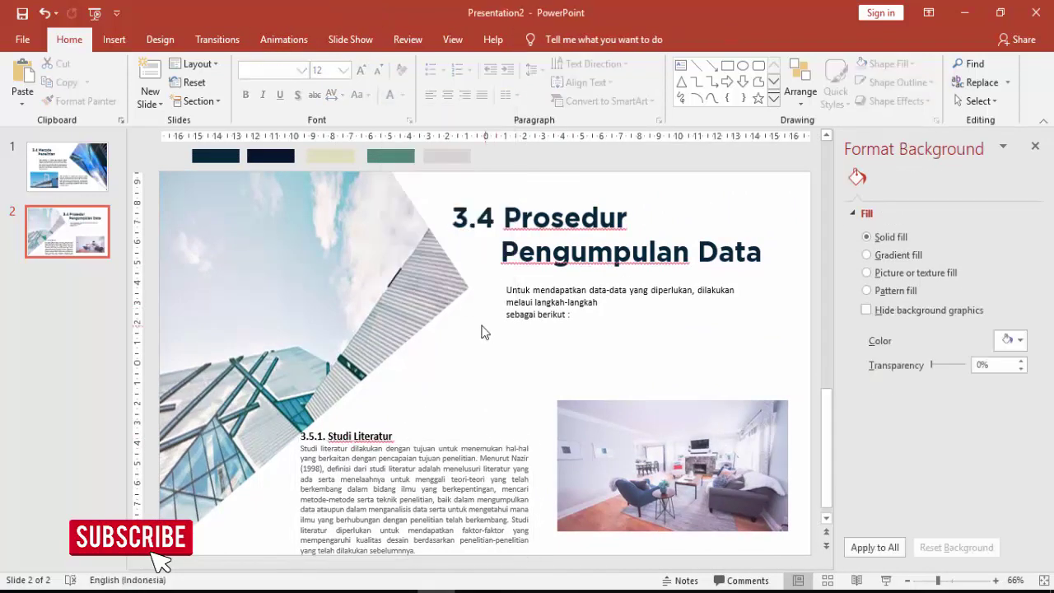
- Compare slides 1 and 2 and set the insertion point after slide 2
scroll(464, 326, down, 3)
click(102, 182)
click(91, 234)
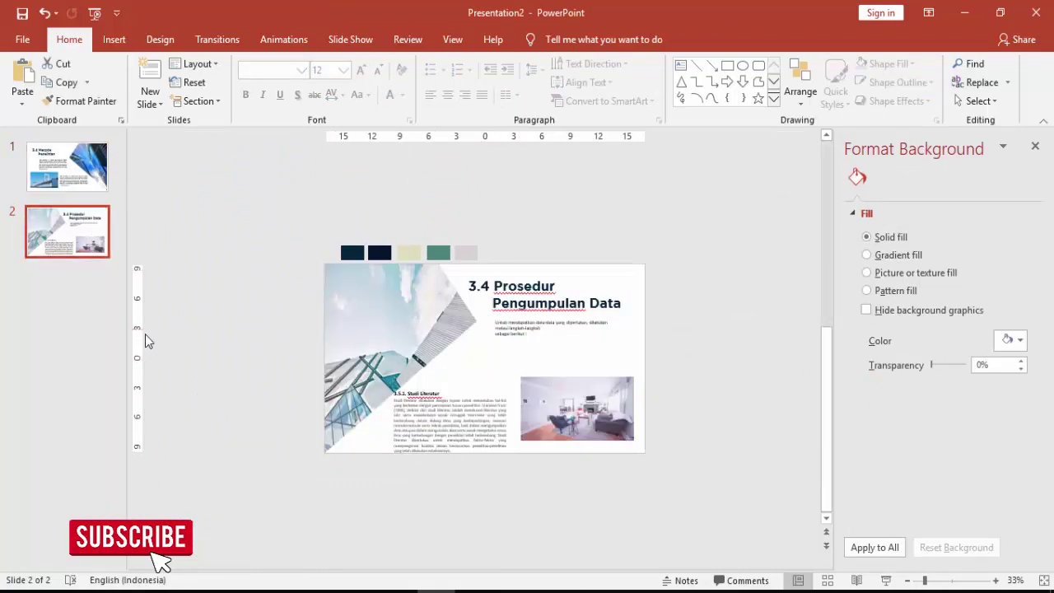
click(85, 284)
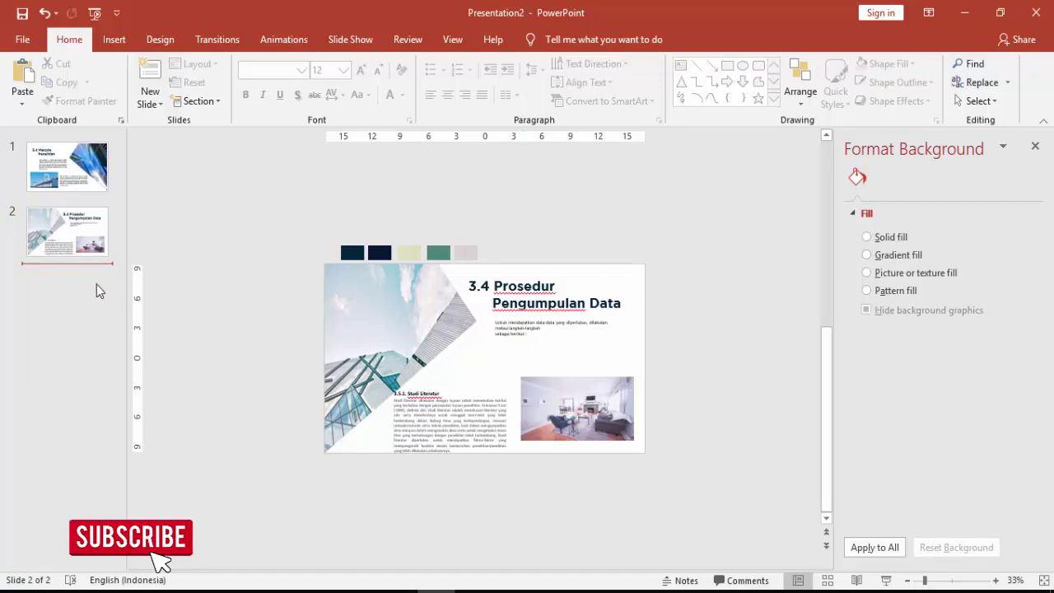
click(93, 177)
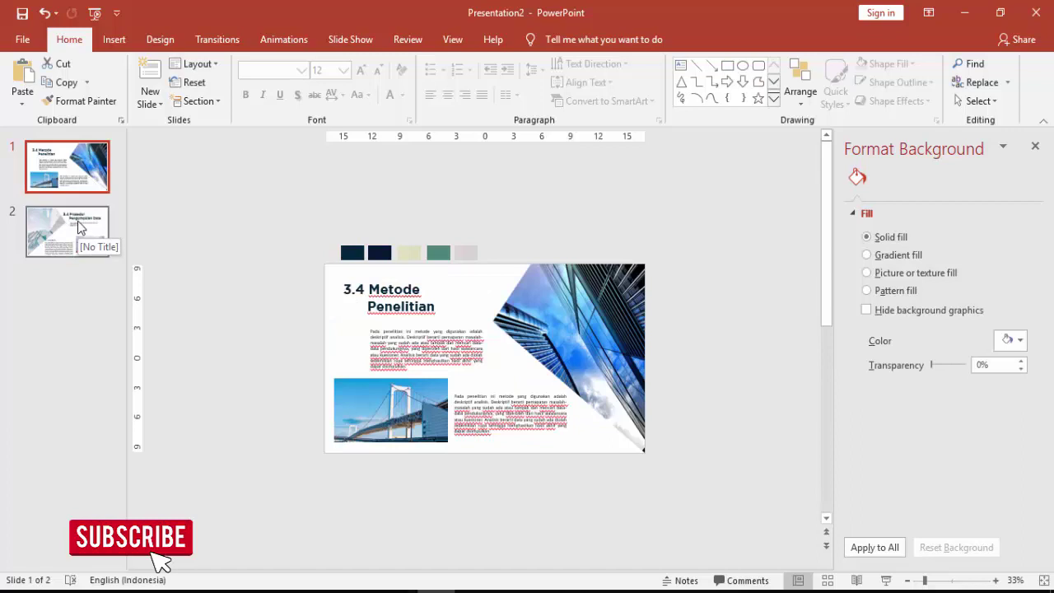
click(42, 220)
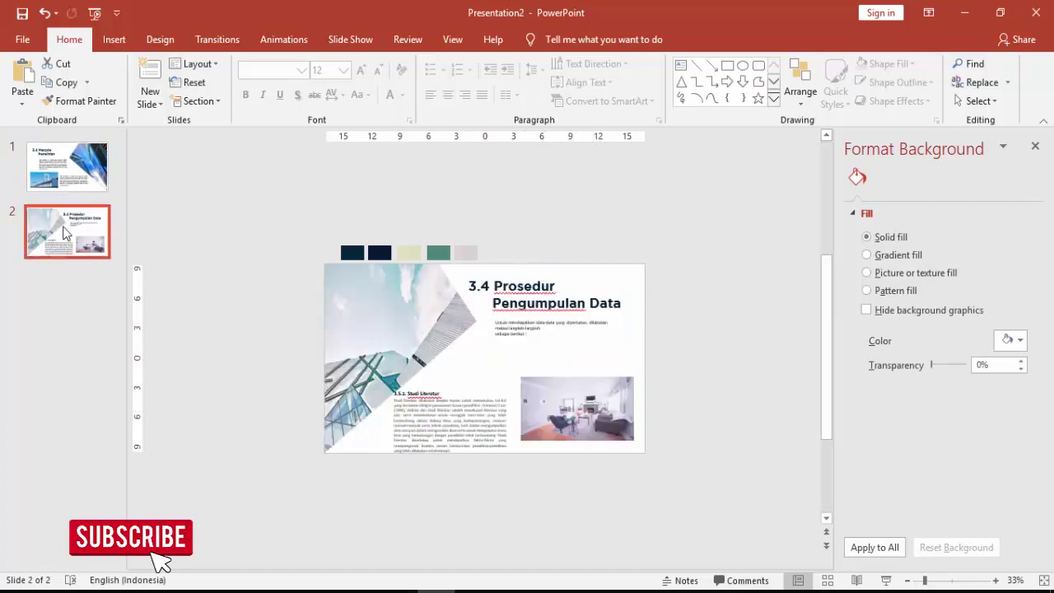
- Insert a new slide after slide 2 and delete its title and body placeholders
click(65, 274)
right_click(65, 274)
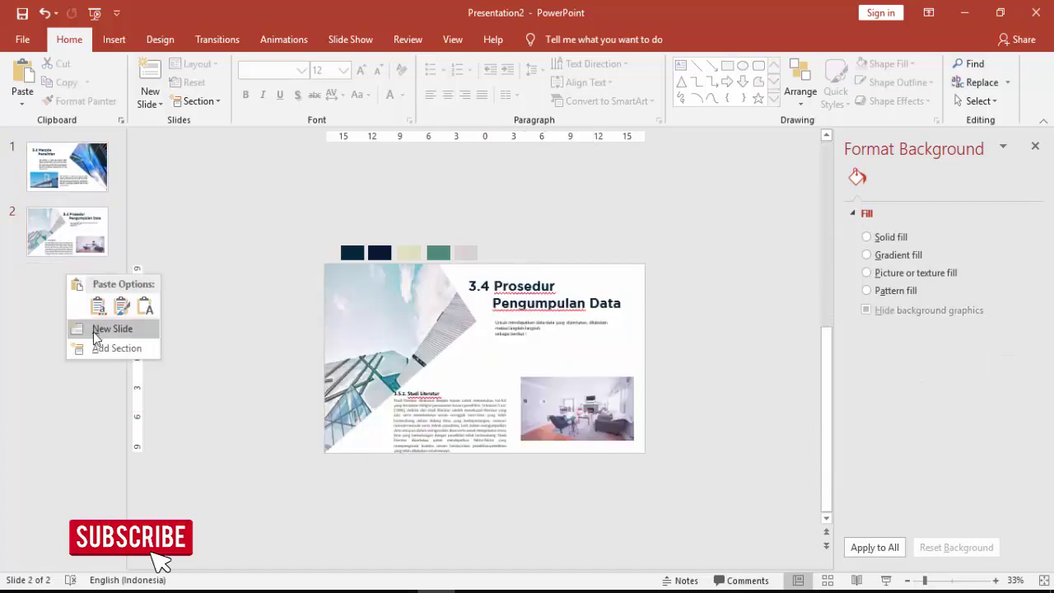
click(45, 266)
right_click(53, 264)
click(73, 326)
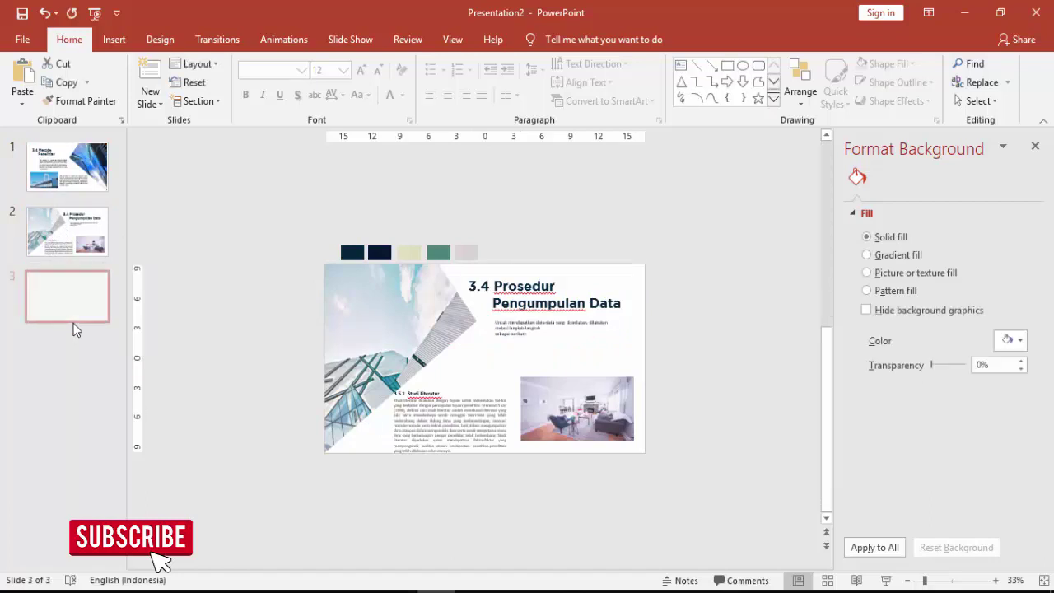
click(483, 273)
key(Delete)
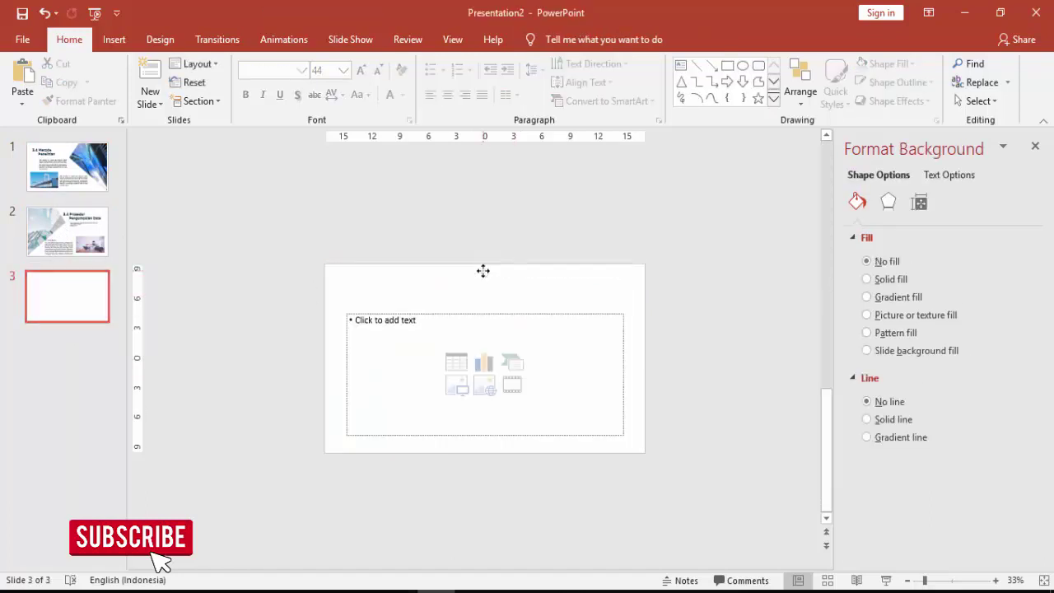
click(484, 312)
key(Delete)
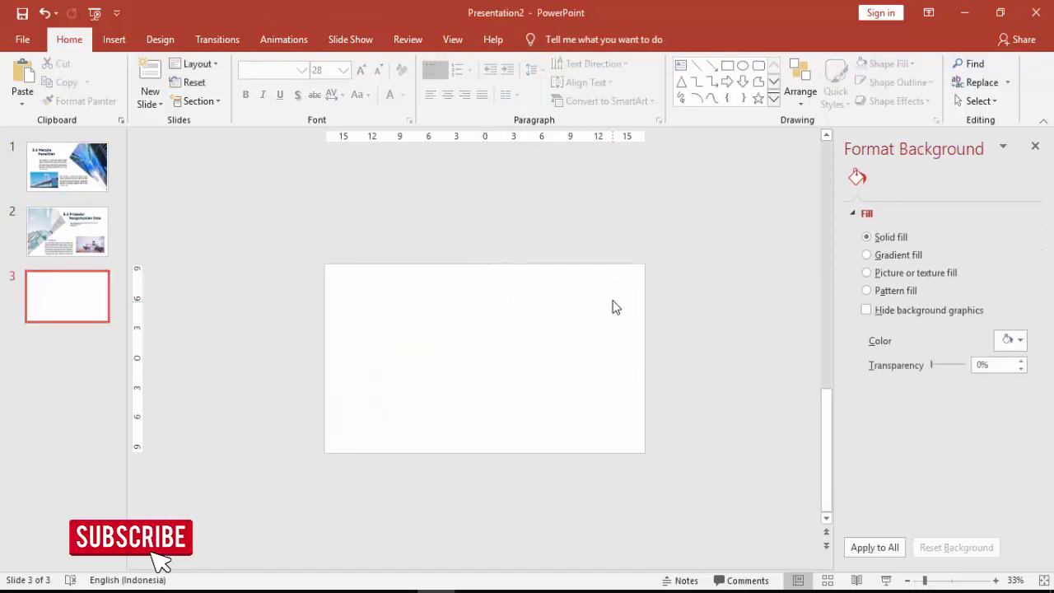
- Paste slide 2's large building picture onto the new slide 3
scroll(613, 307, up, 2)
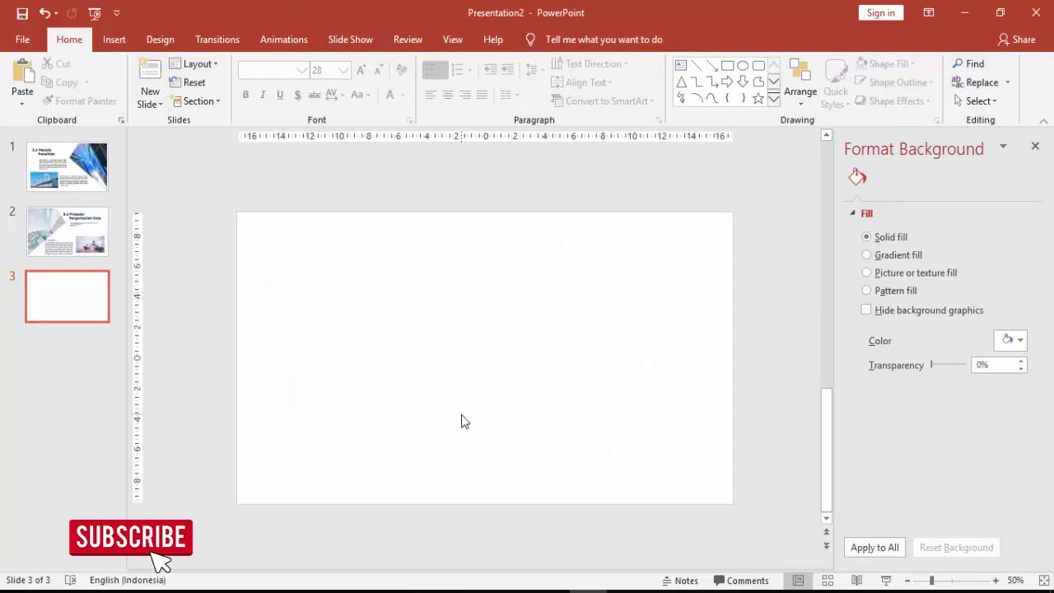
click(65, 238)
click(332, 317)
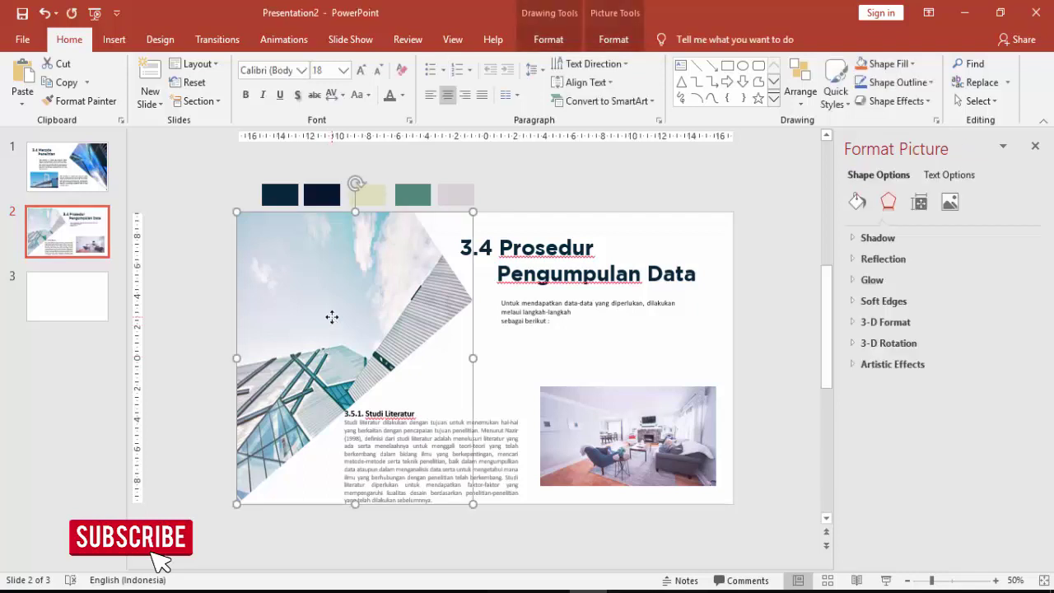
click(96, 298)
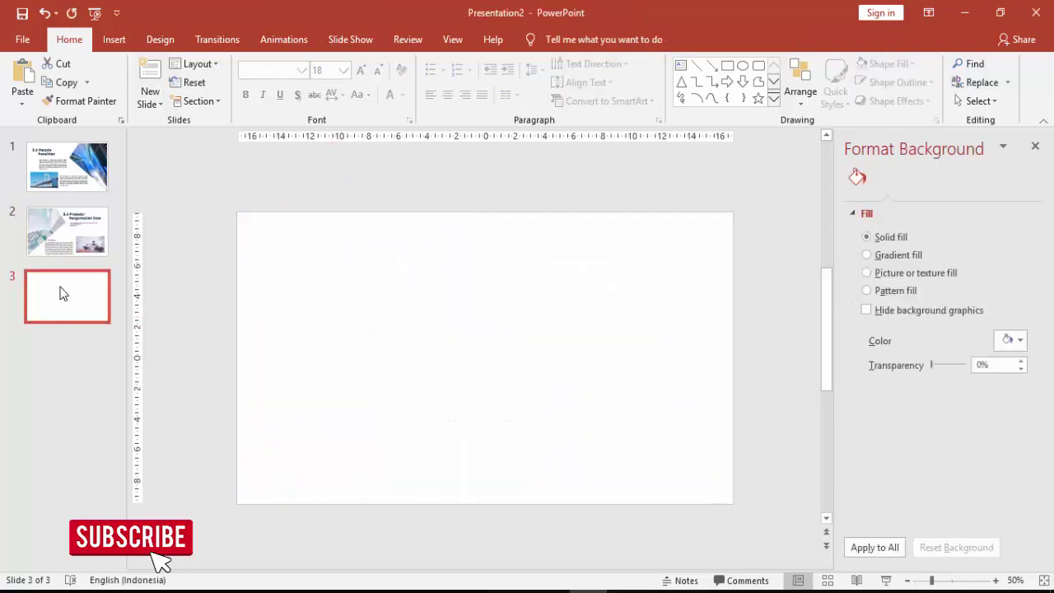
key(ctrl+v)
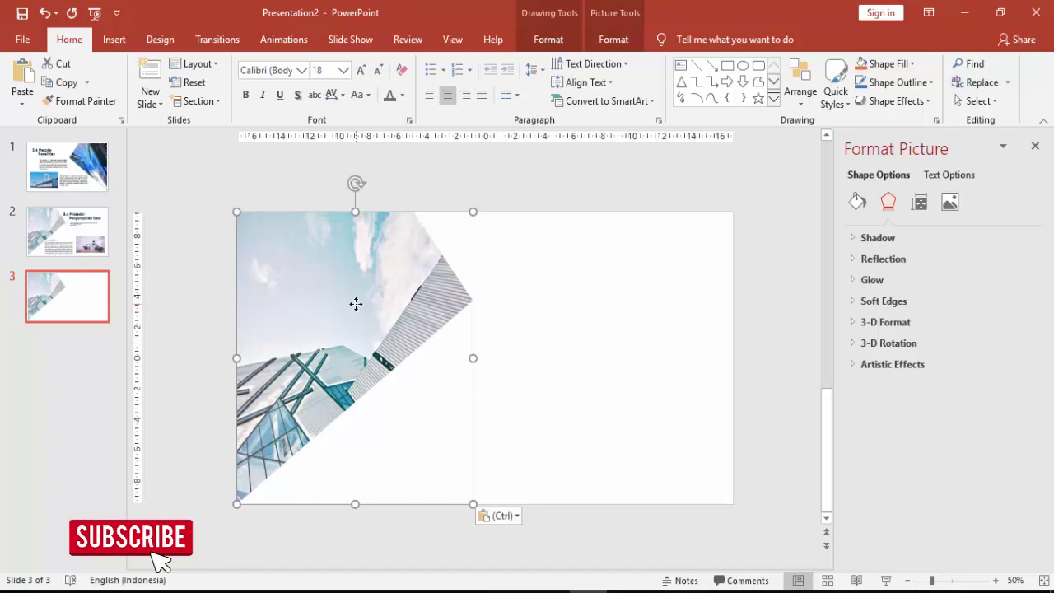
- Duplicate the building picture to the right, flip the copy horizontally and shift it right
ctrl+drag(376, 330, 607, 324)
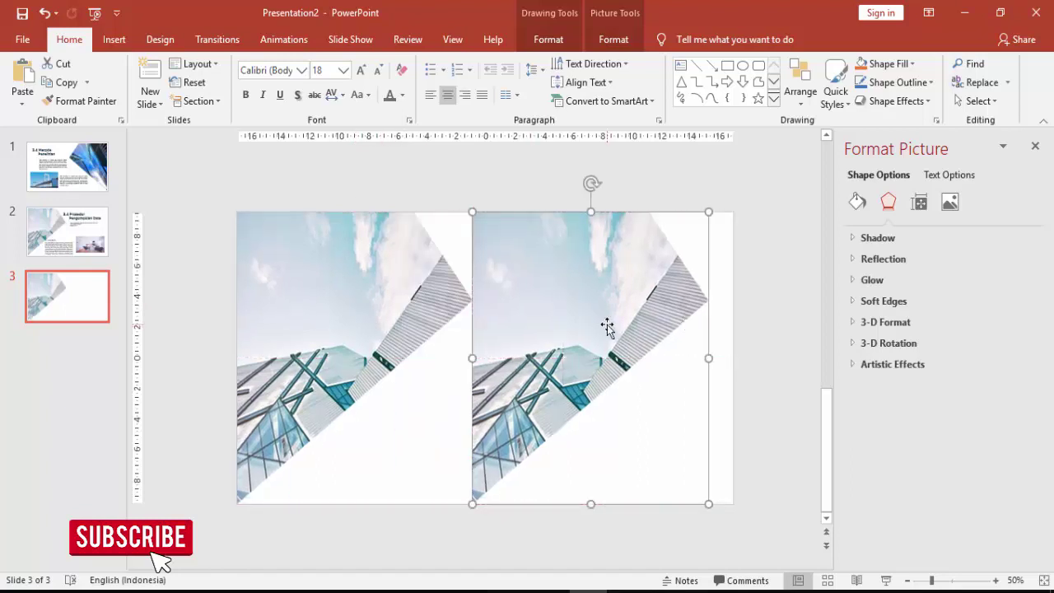
click(614, 41)
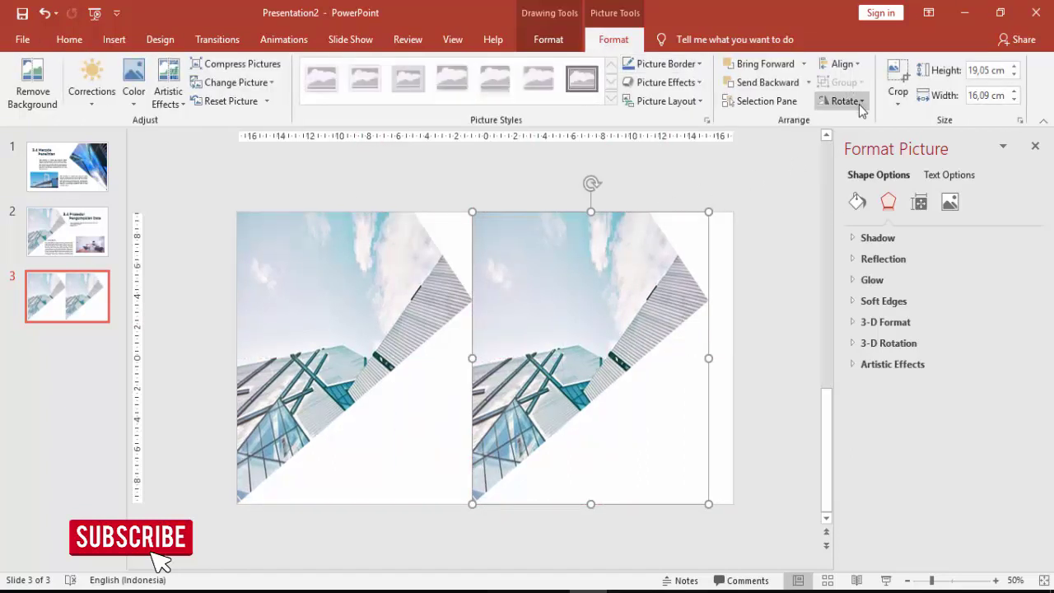
click(856, 103)
click(852, 180)
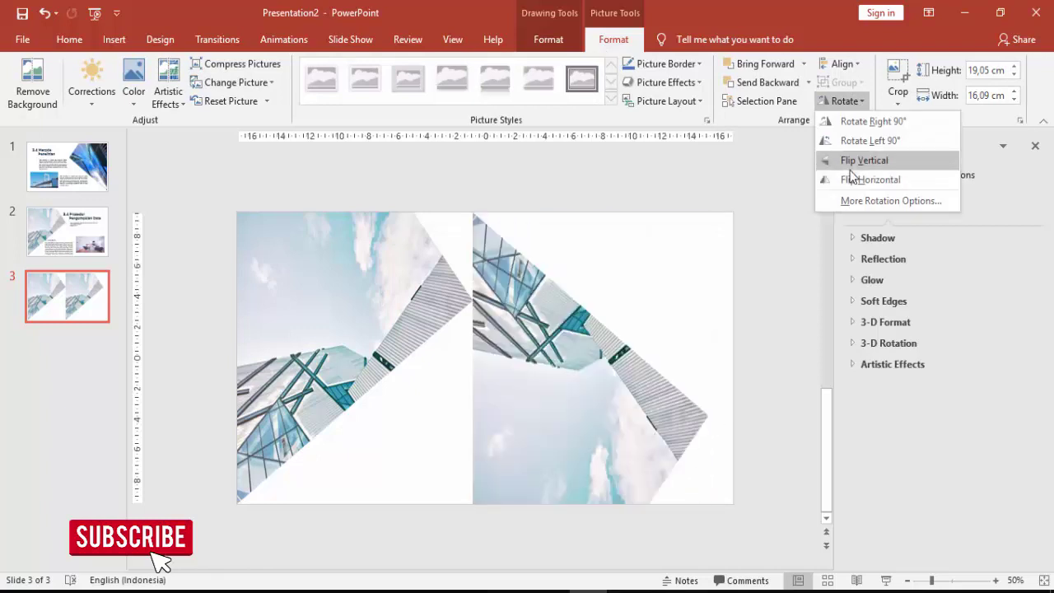
click(853, 181)
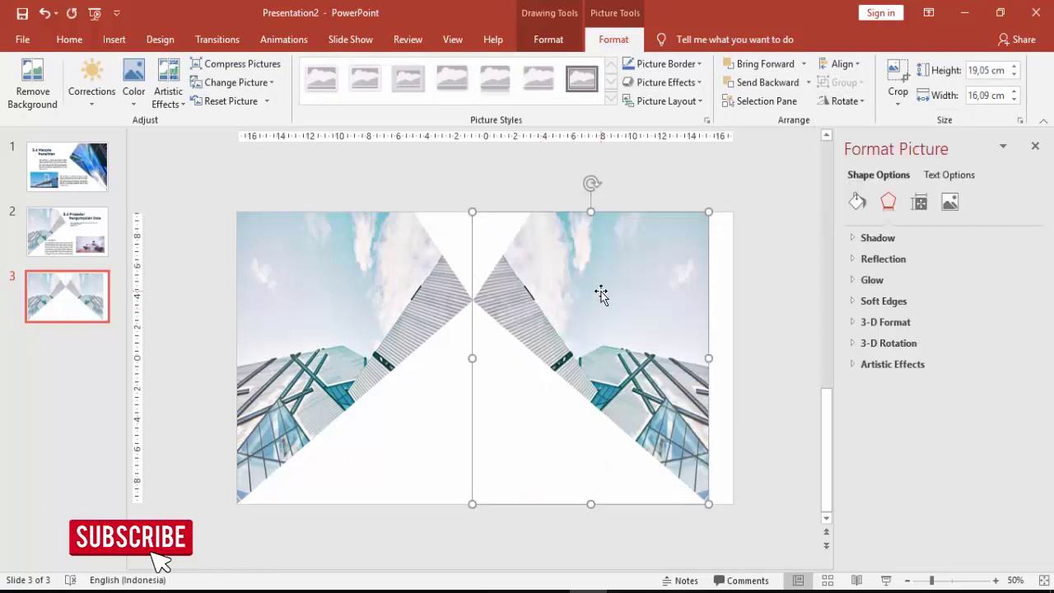
drag(602, 291, 626, 292)
- Flip the left picture vertically and set the right copy against the slide edge
click(400, 295)
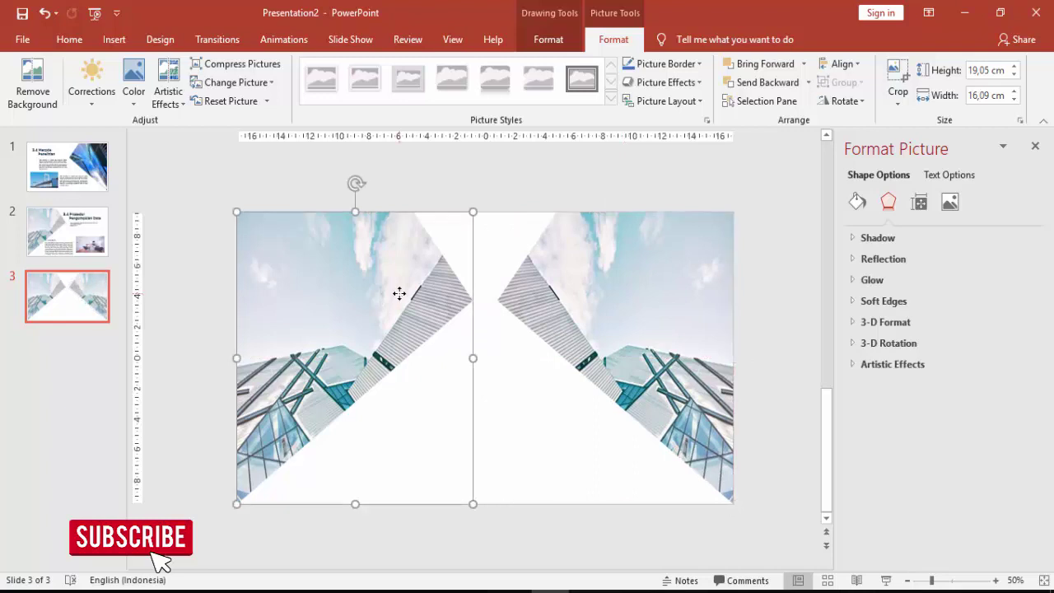
click(848, 101)
click(864, 160)
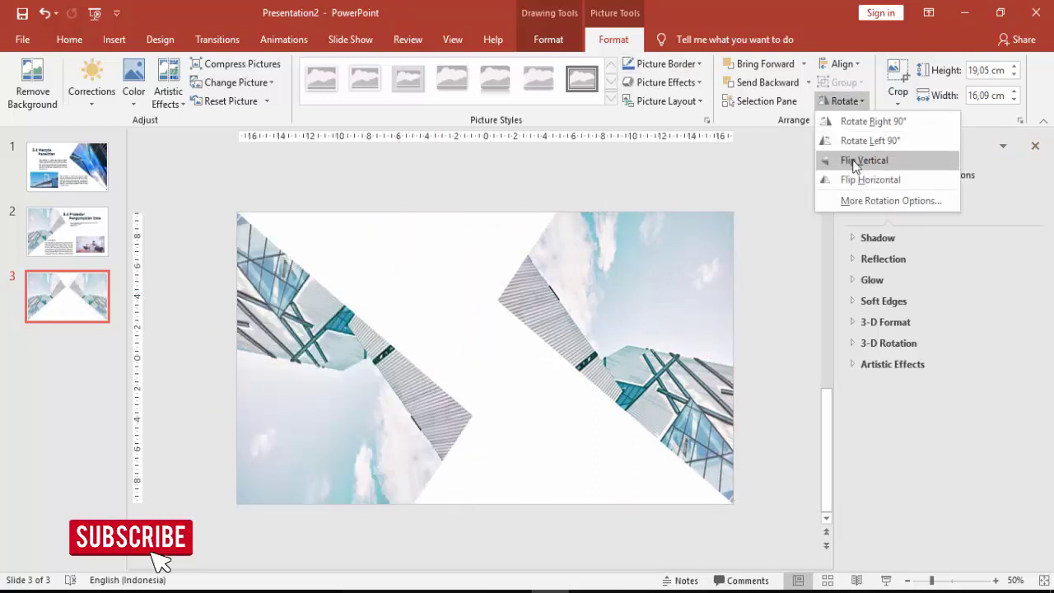
click(701, 242)
mouse_move(630, 287)
mouse_down()
mouse_move(587, 290)
mouse_move(651, 295)
mouse_up()
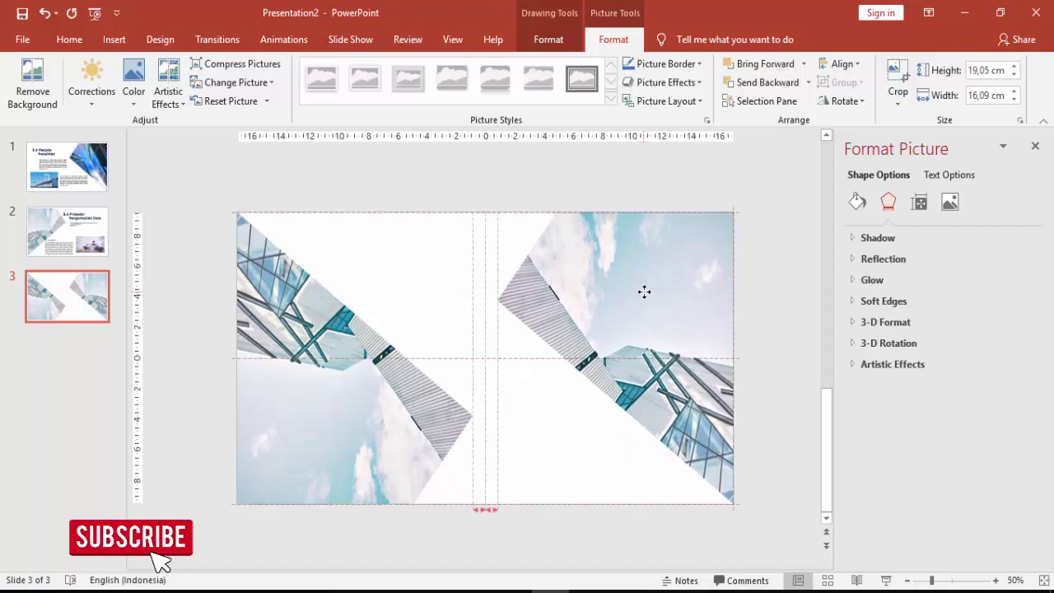
click(857, 201)
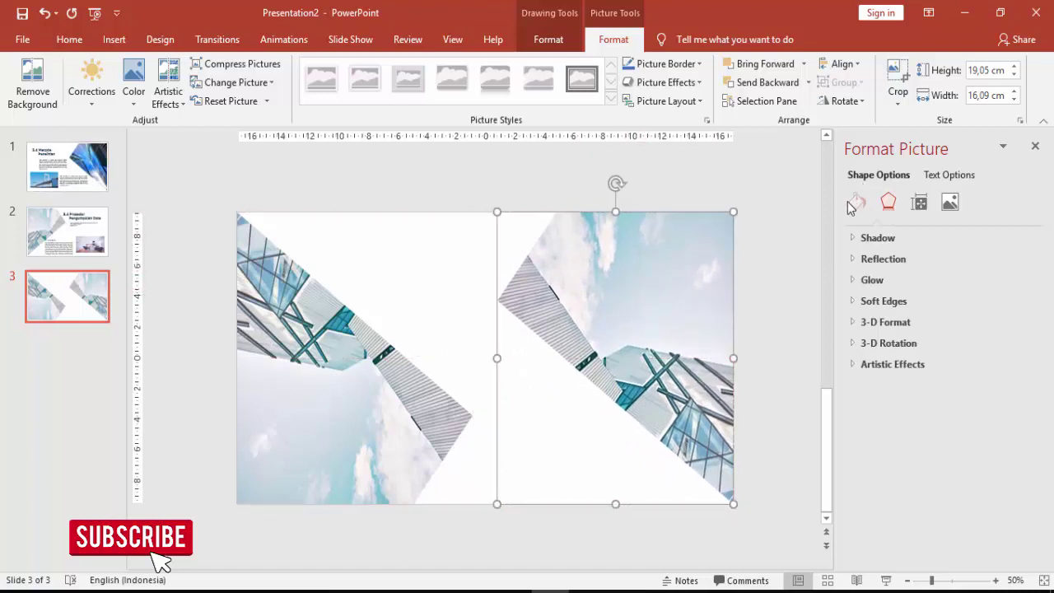
- Fill the right picture with solid white and paste slide 1's light swatch shape onto slide 3
click(891, 279)
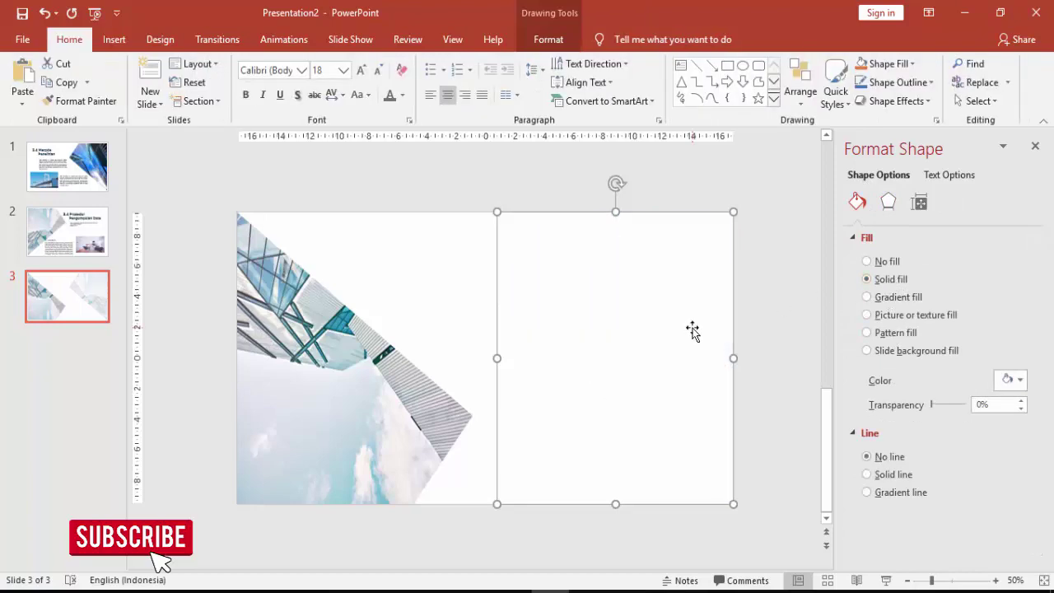
click(66, 167)
click(459, 201)
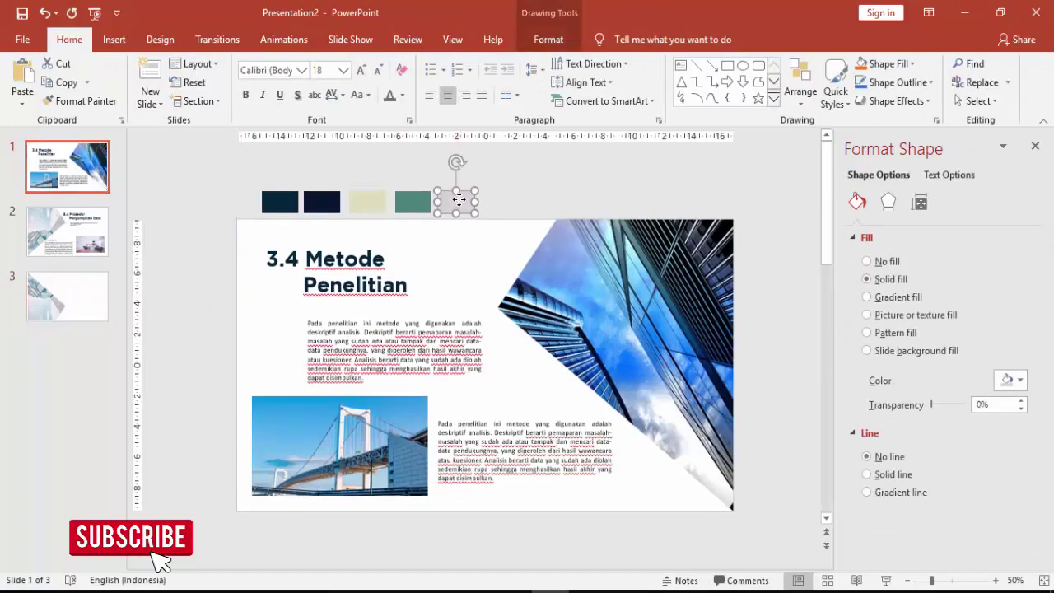
click(67, 307)
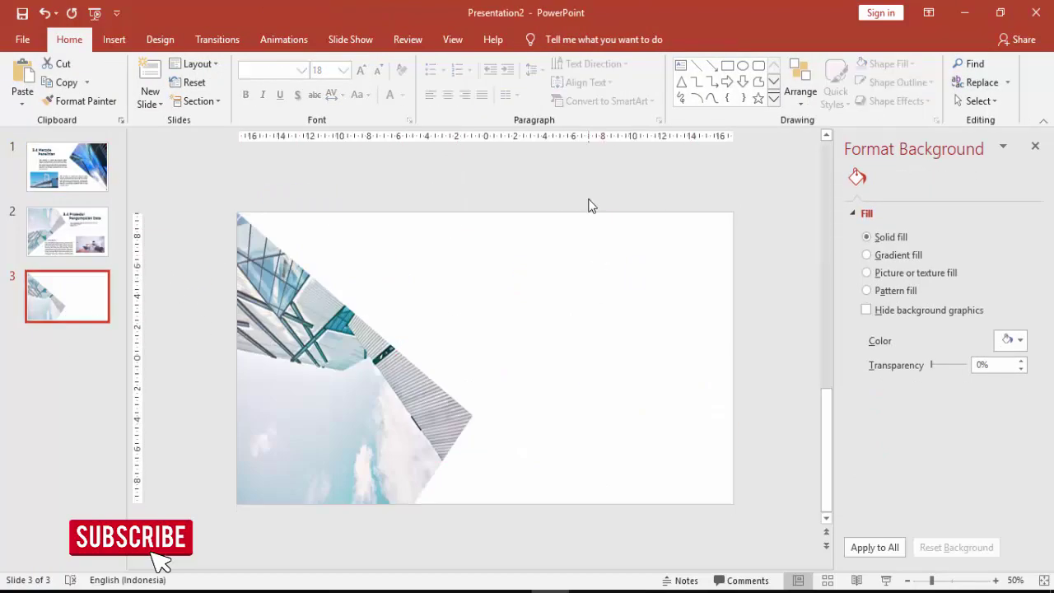
key(ctrl+v)
- Fill the right rectangle with grey sampled from the swatch using the Eyedropper
click(652, 303)
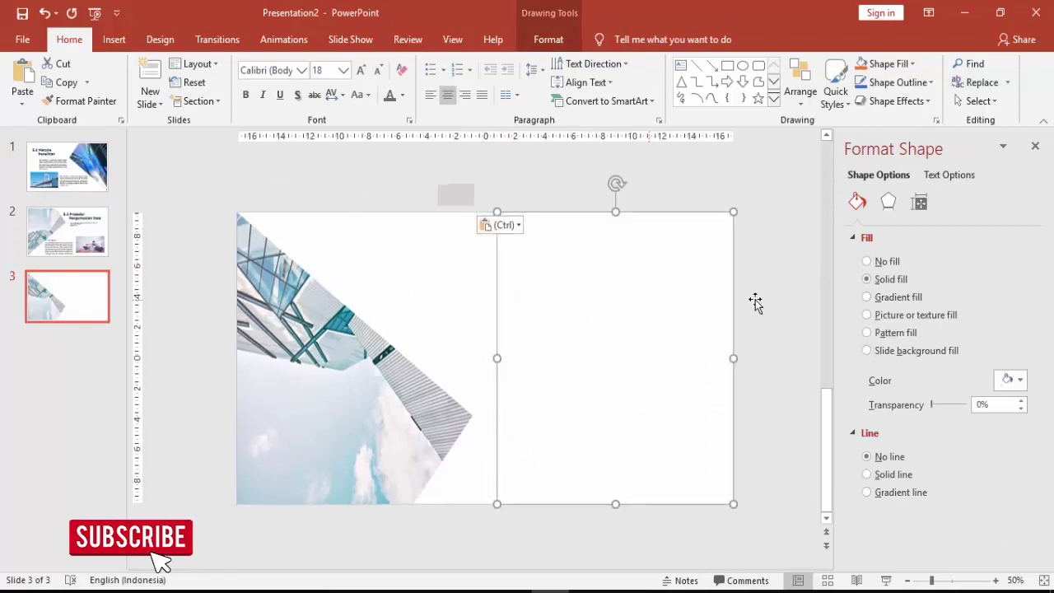
click(1019, 380)
click(958, 570)
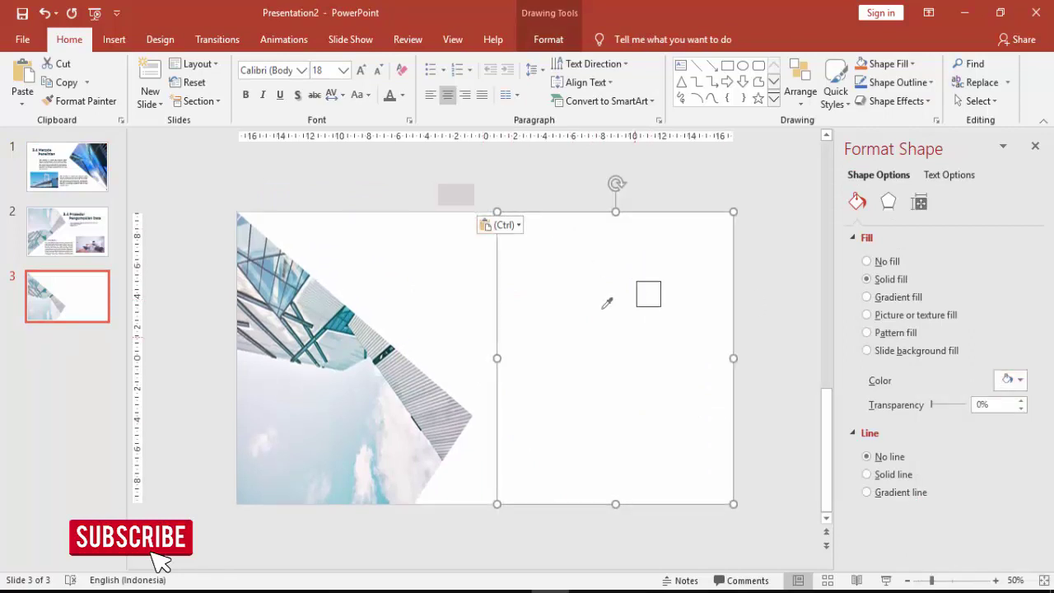
click(460, 189)
click(782, 223)
click(631, 308)
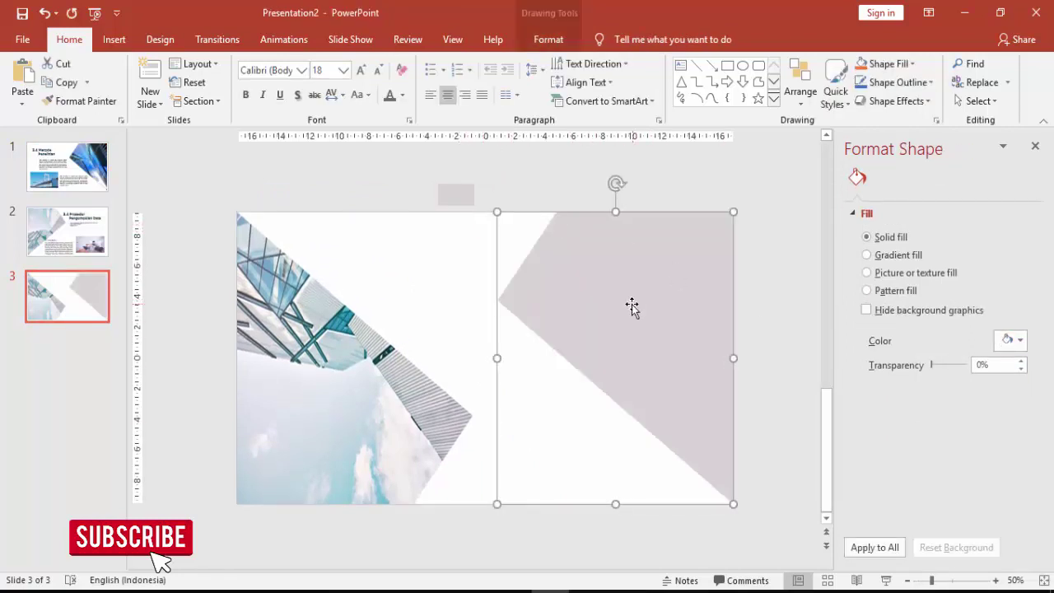
click(406, 389)
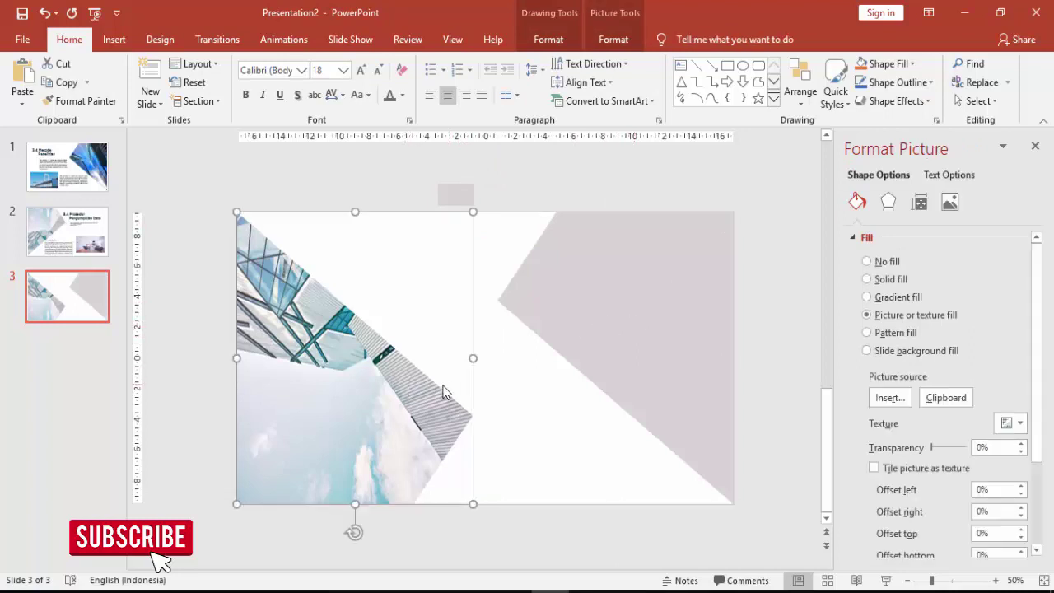
- Refill the left shape with the glass-tower photo pexels-photo-273209 from file
click(888, 397)
click(419, 242)
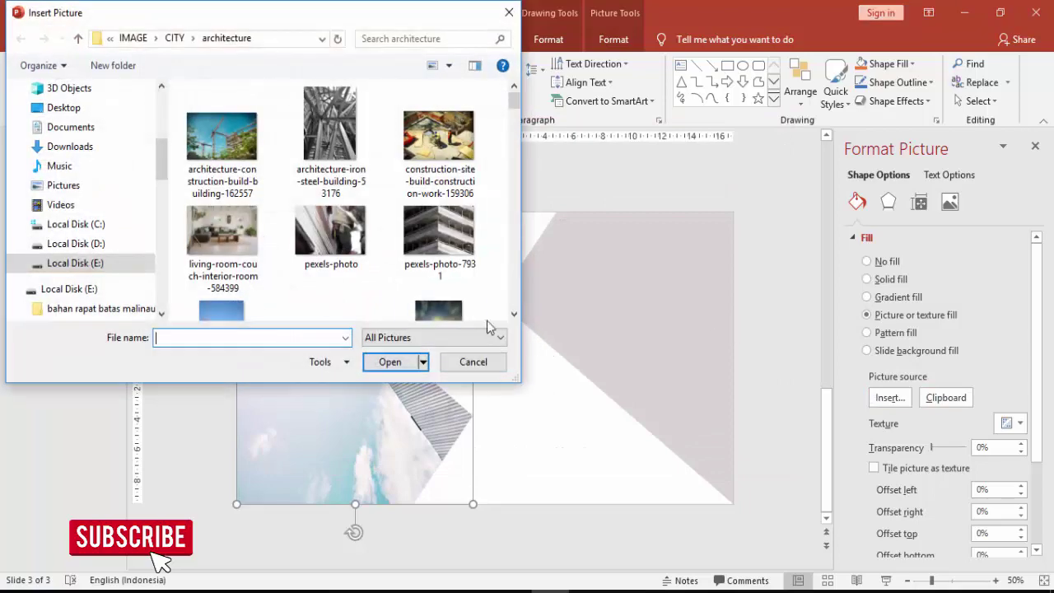
scroll(443, 292, down, 5)
click(333, 268)
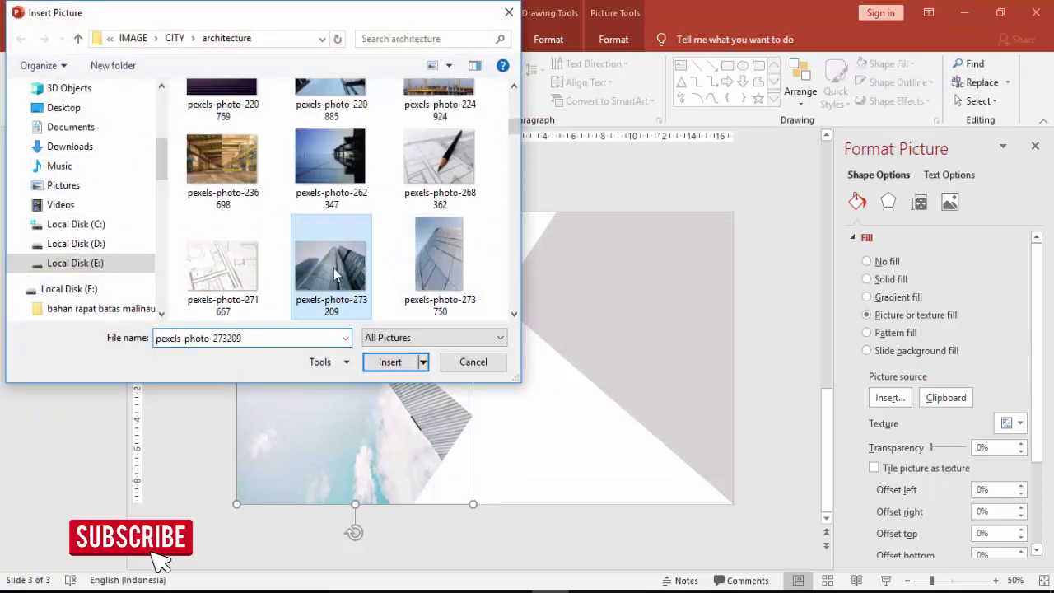
click(392, 367)
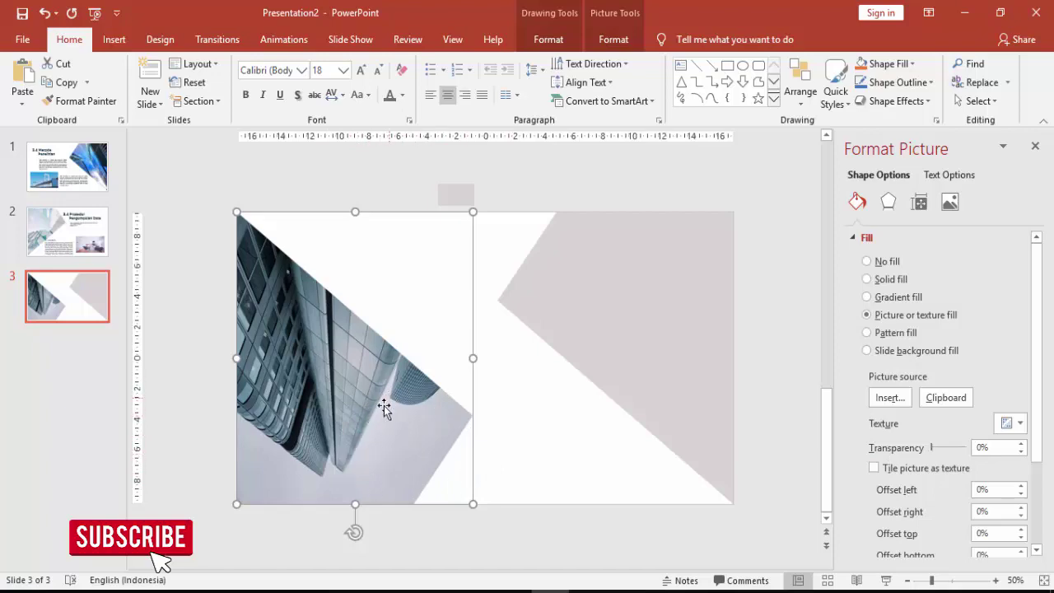
- Turn off Rotate with shape and set picture offsets to -11% left and -7% right
scroll(1040, 272, down, 3)
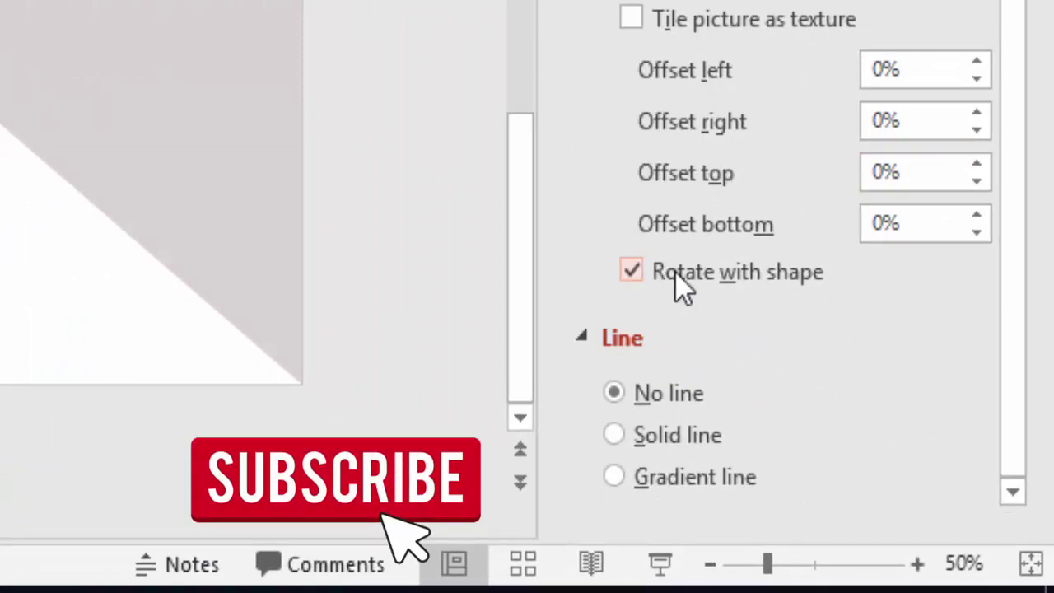
click(673, 275)
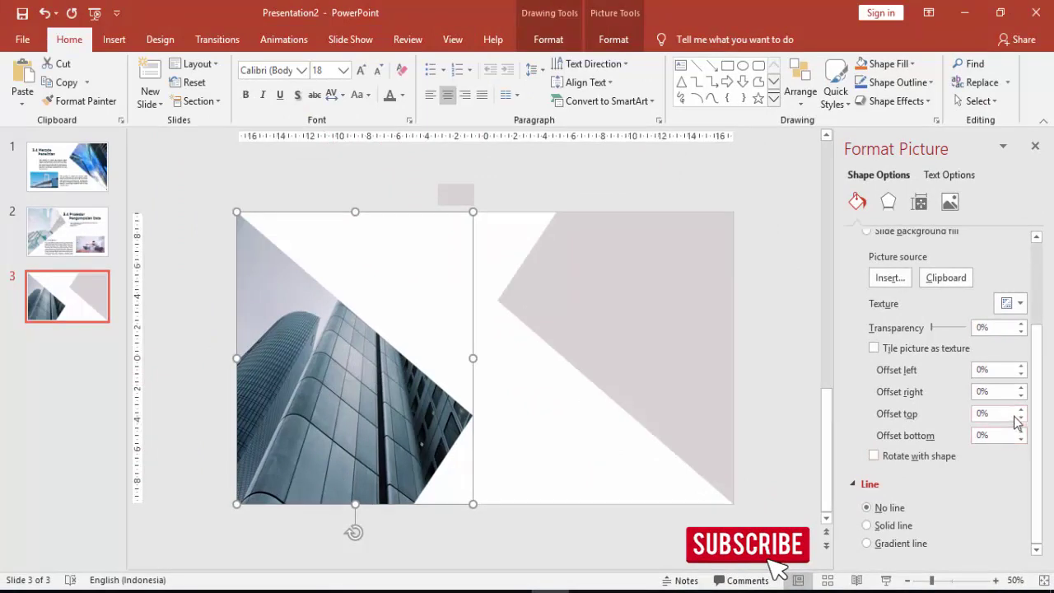
click(1021, 373)
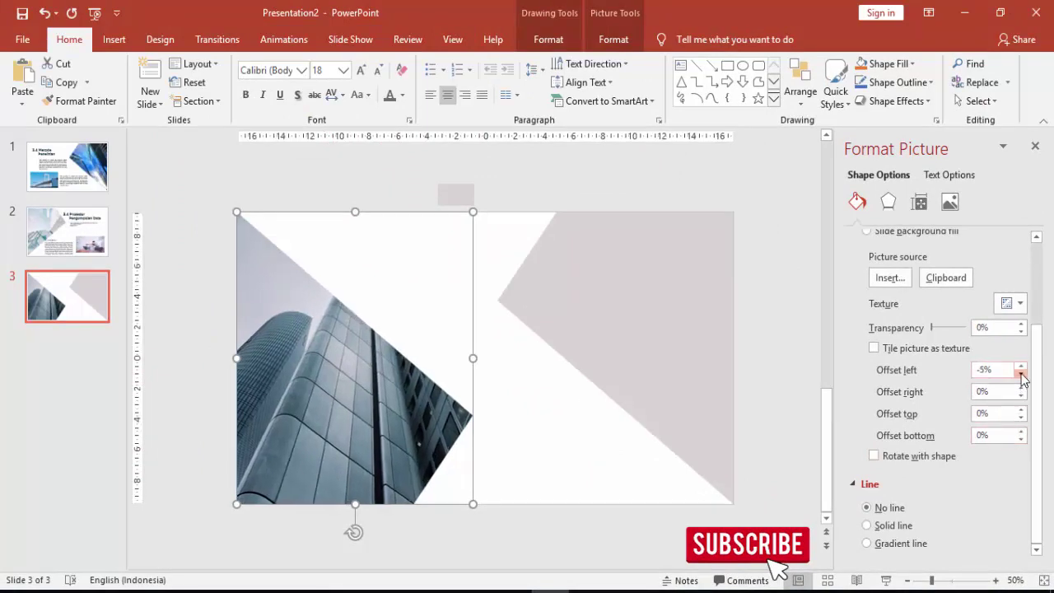
click(1020, 396)
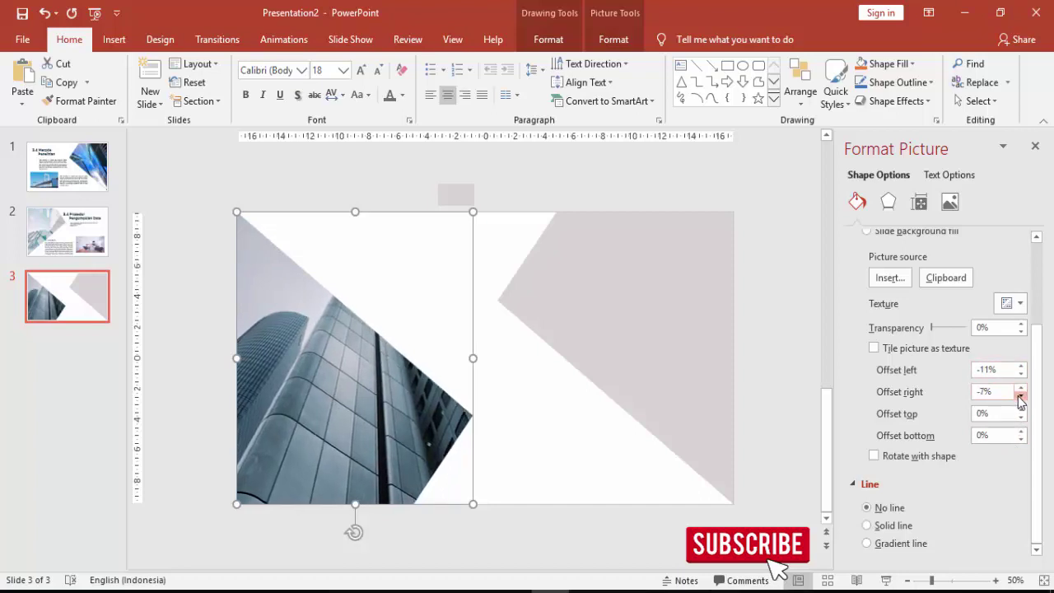
- Edit the grey shape's points, pulling its left and top vertices further left
click(515, 400)
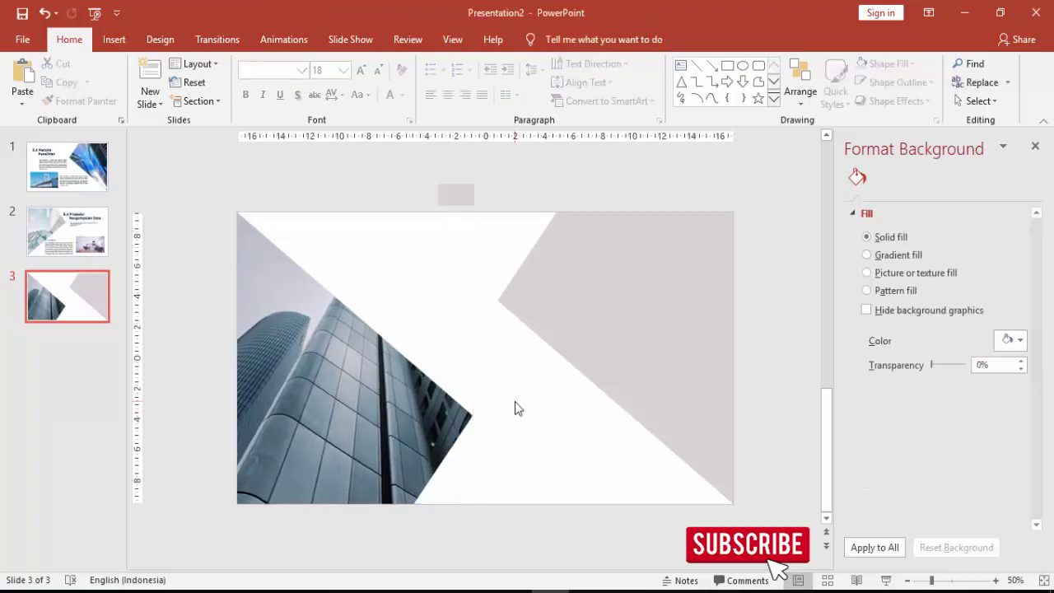
click(565, 320)
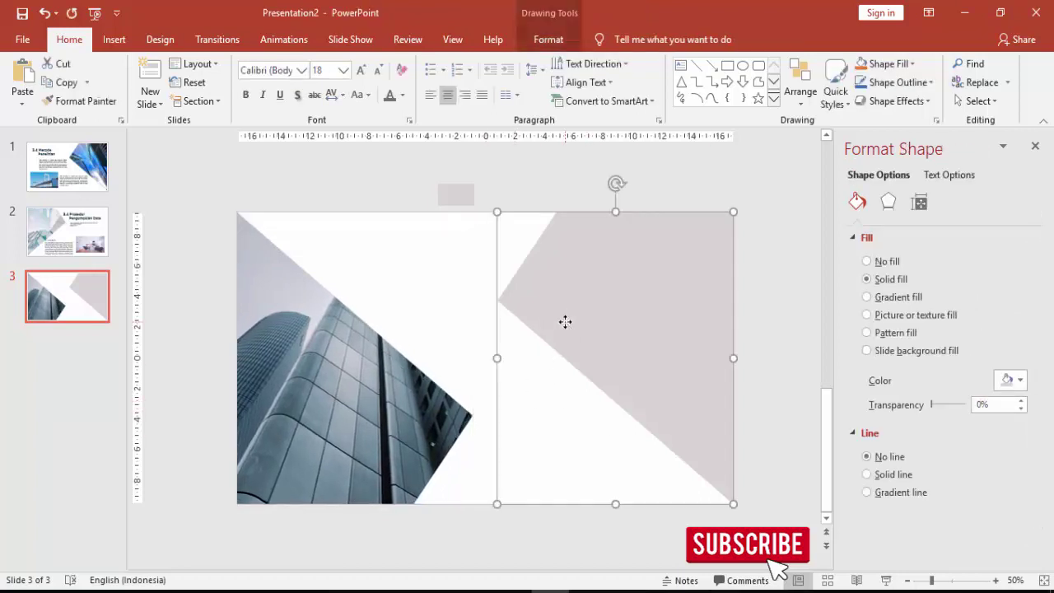
right_click(558, 253)
click(605, 369)
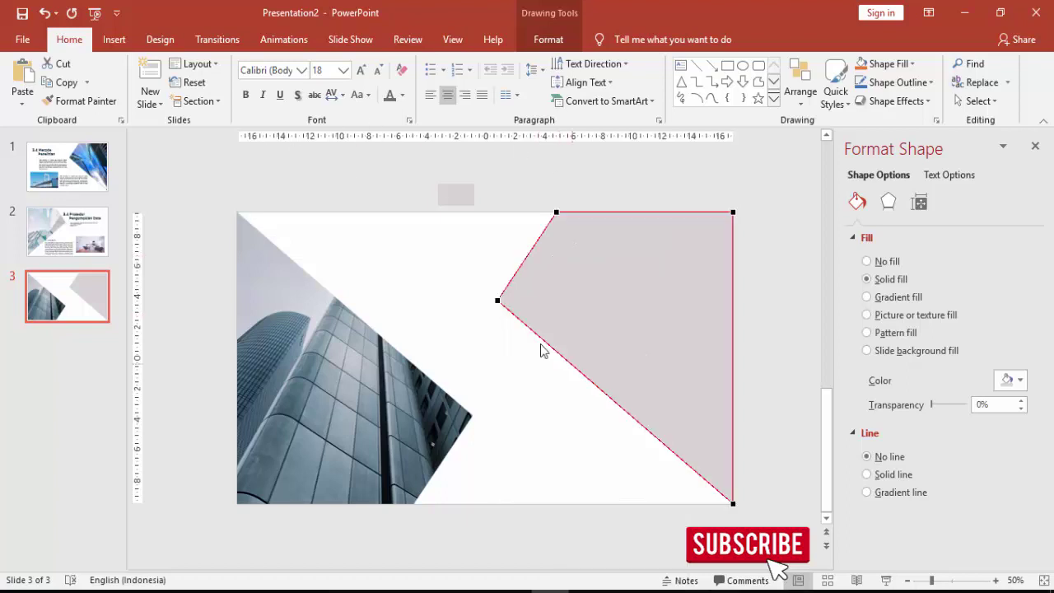
drag(499, 302, 403, 314)
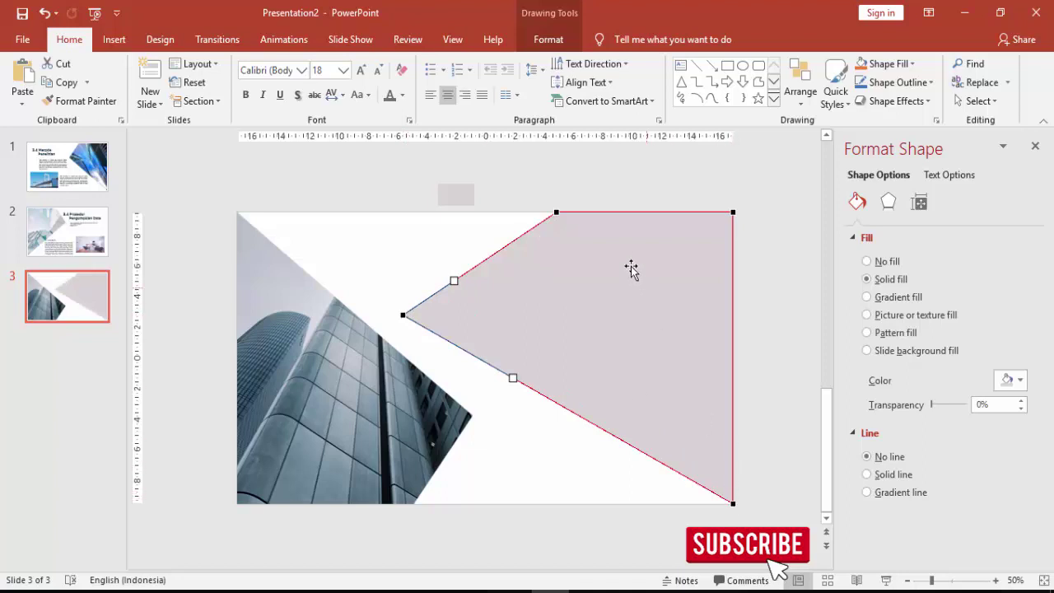
drag(556, 213, 459, 213)
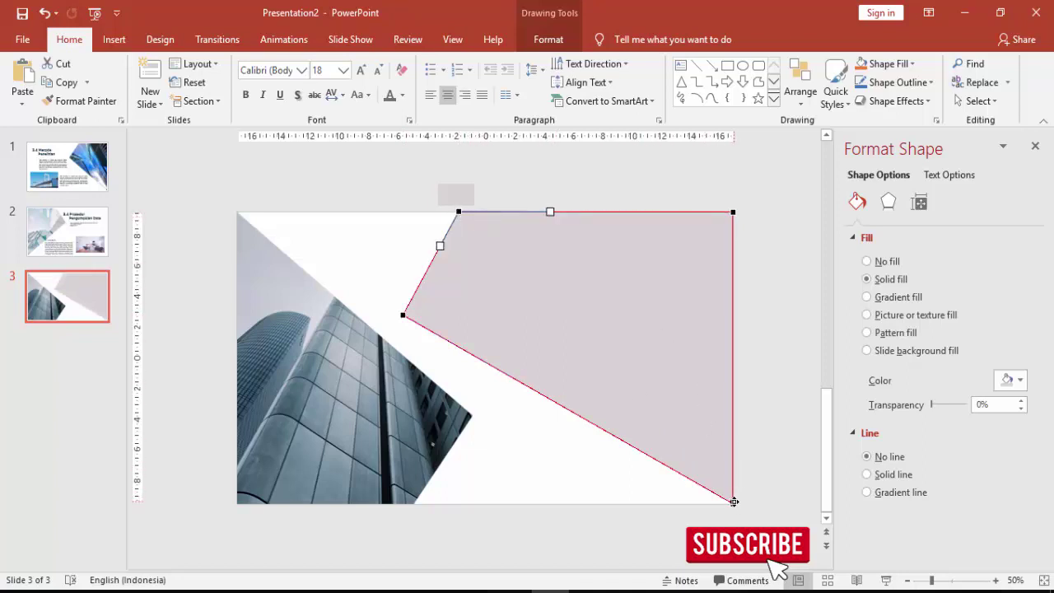
- Add a point on the lower diagonal edge and drag it to the slide's bottom edge
right_click(673, 469)
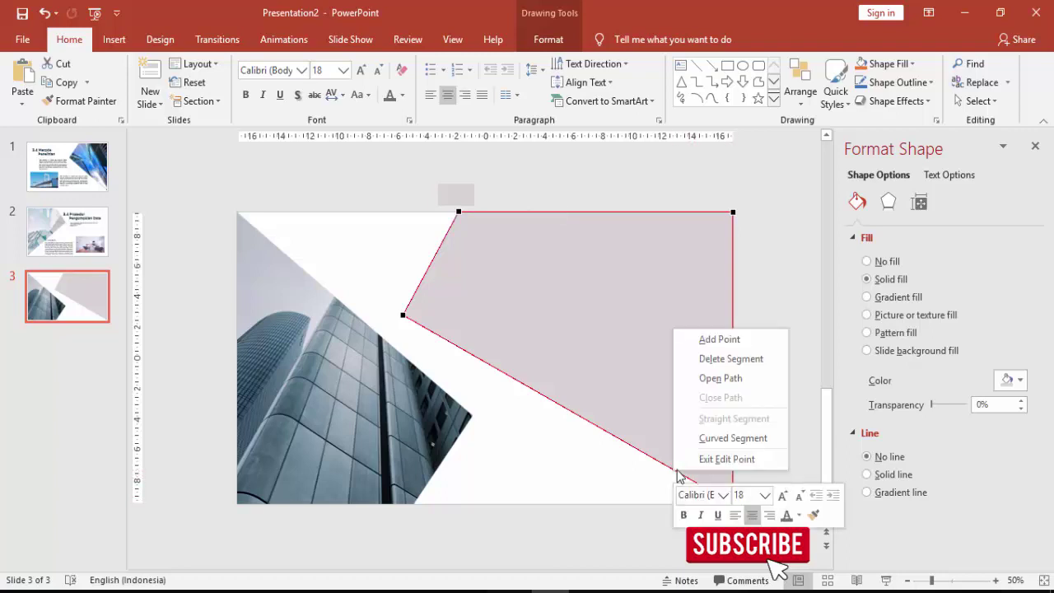
click(719, 338)
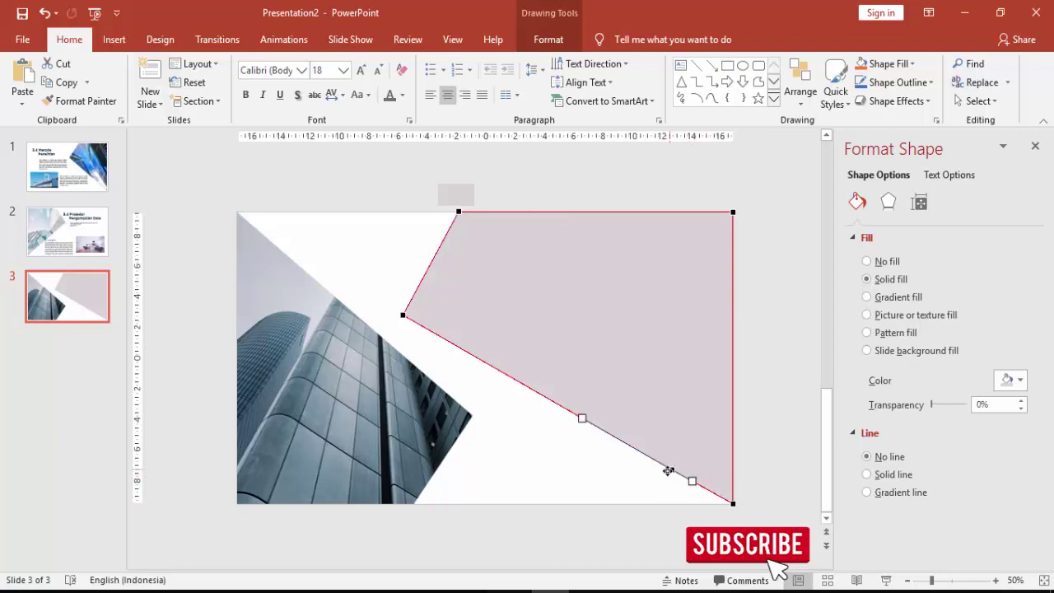
drag(669, 470, 644, 503)
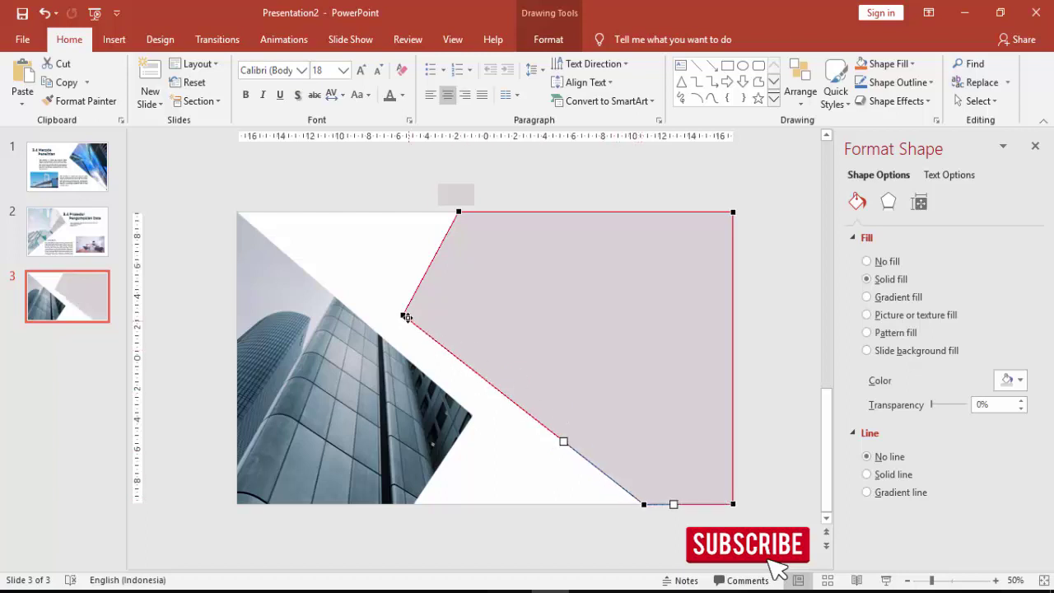
drag(406, 317, 397, 314)
click(380, 250)
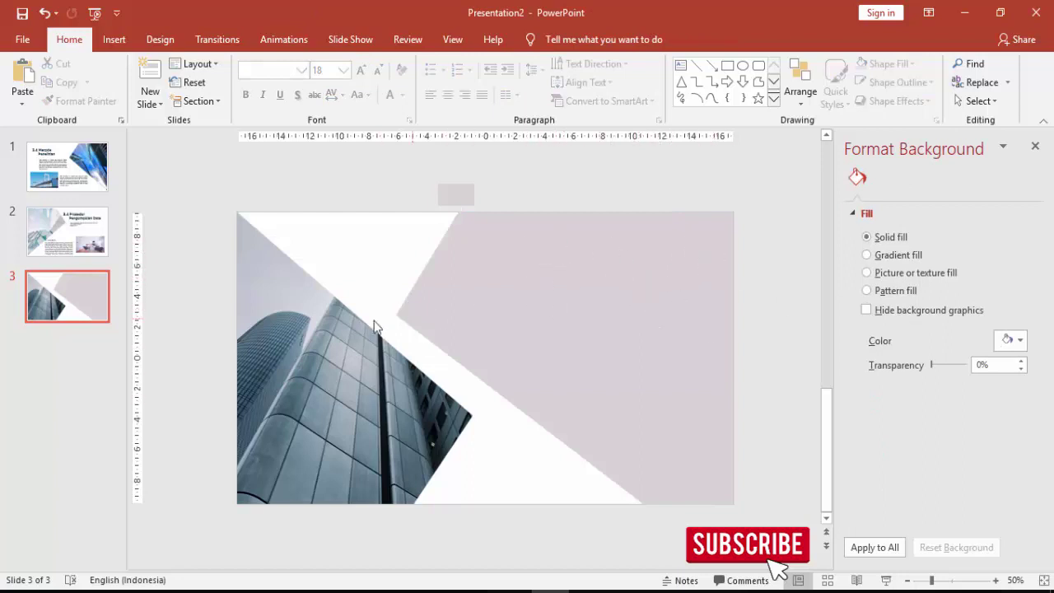
- Read section 3.5.2 Survey Kuisioner in the thesis PDF, then return to slide 2
key(alt+Tab)
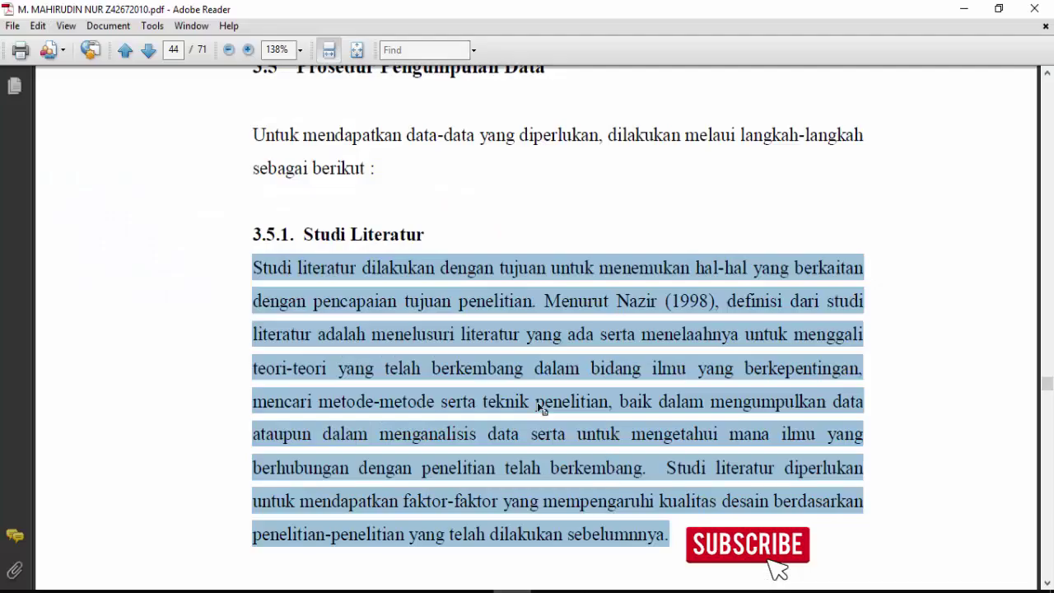
scroll(501, 382, down, 5)
scroll(498, 374, down, 5)
scroll(498, 374, down, 7)
scroll(498, 375, down, 2)
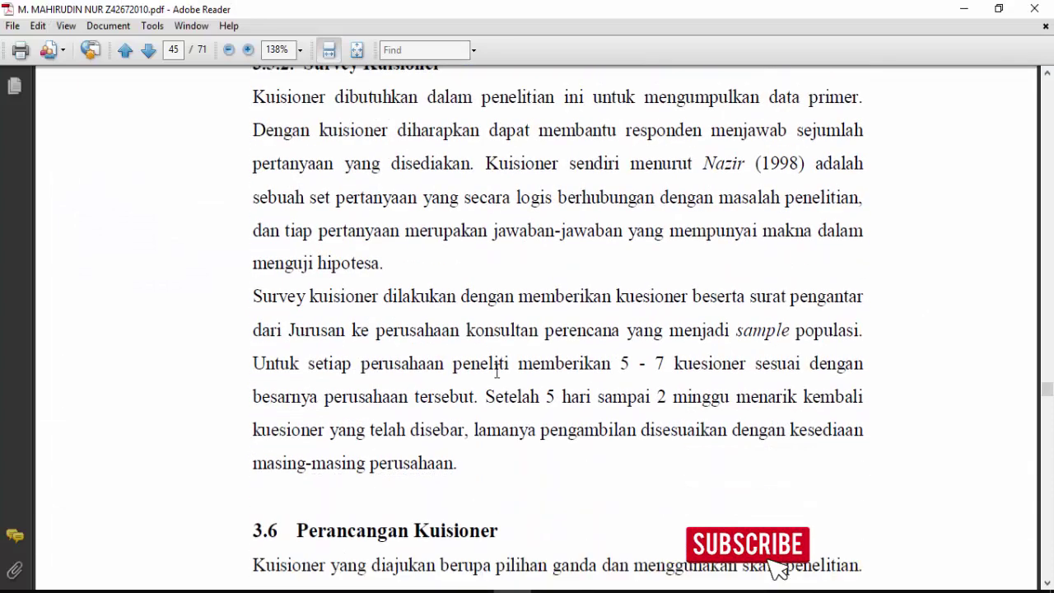
scroll(356, 223, up, 1)
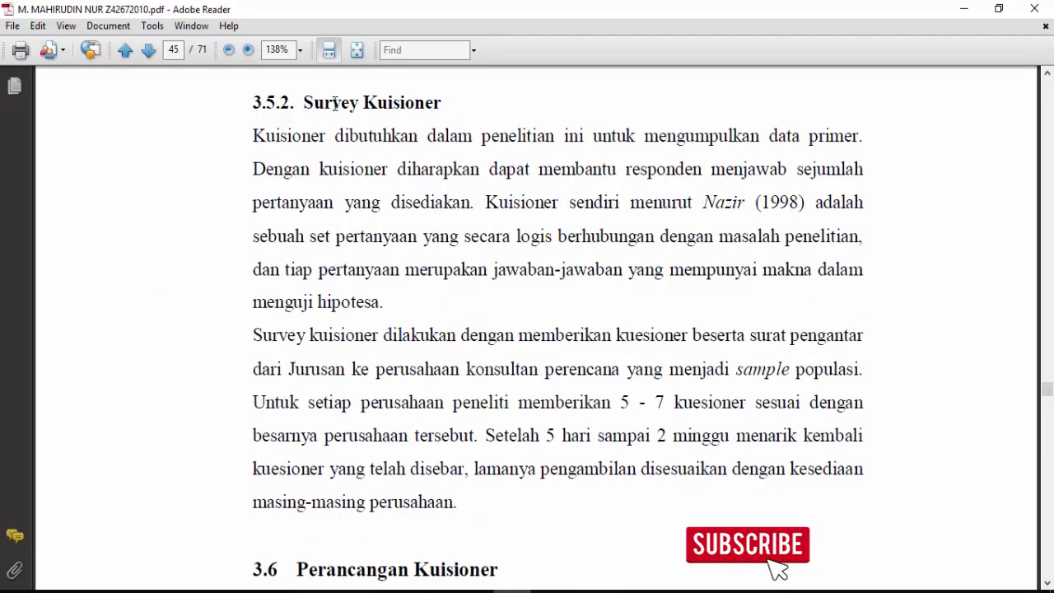
drag(335, 102, 466, 110)
click(403, 169)
key(alt+Tab)
key(Page_Up)
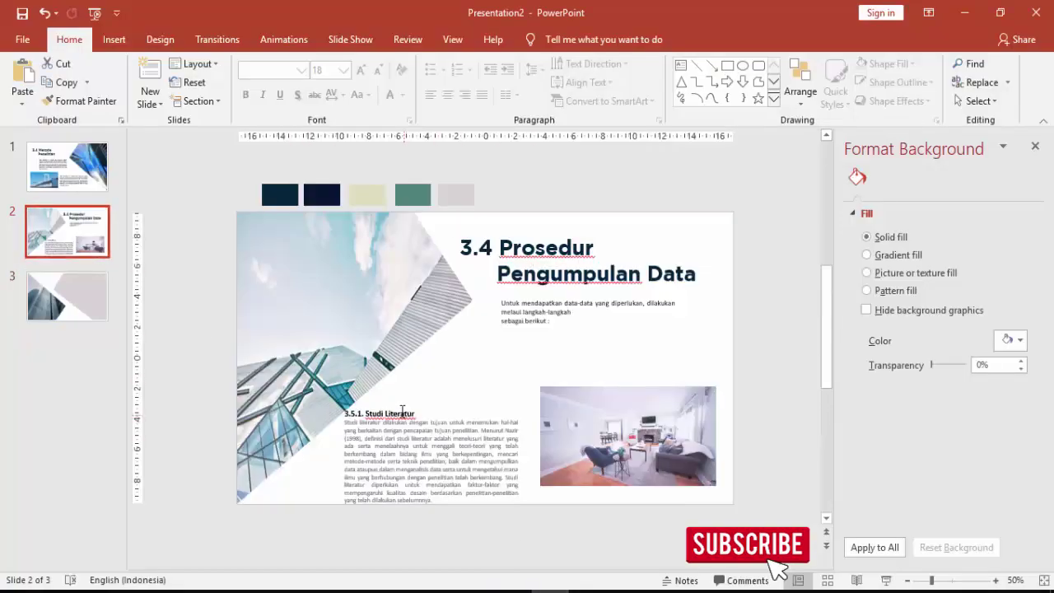
- Paste slide 2's 3.5.1 Studi Literatur text block onto slide 3's grey area
click(403, 411)
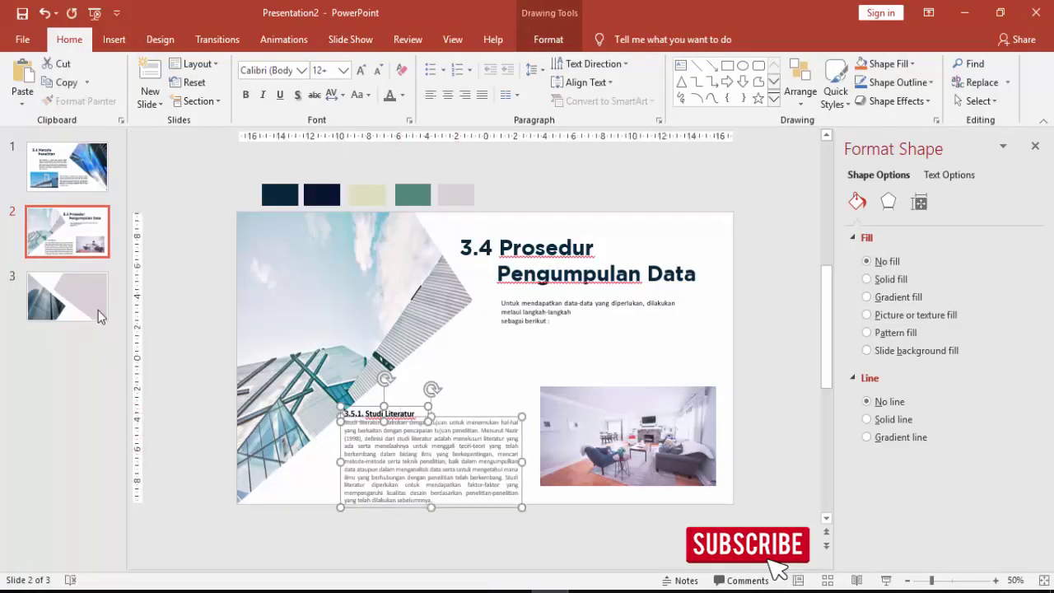
click(97, 309)
key(ctrl+v)
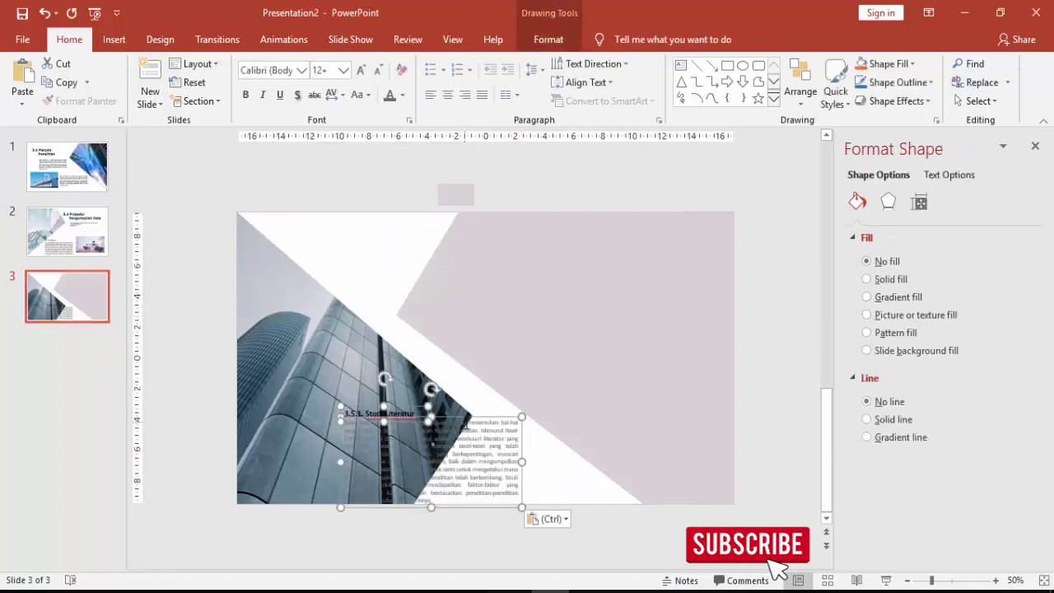
drag(466, 419, 586, 269)
drag(590, 249, 592, 243)
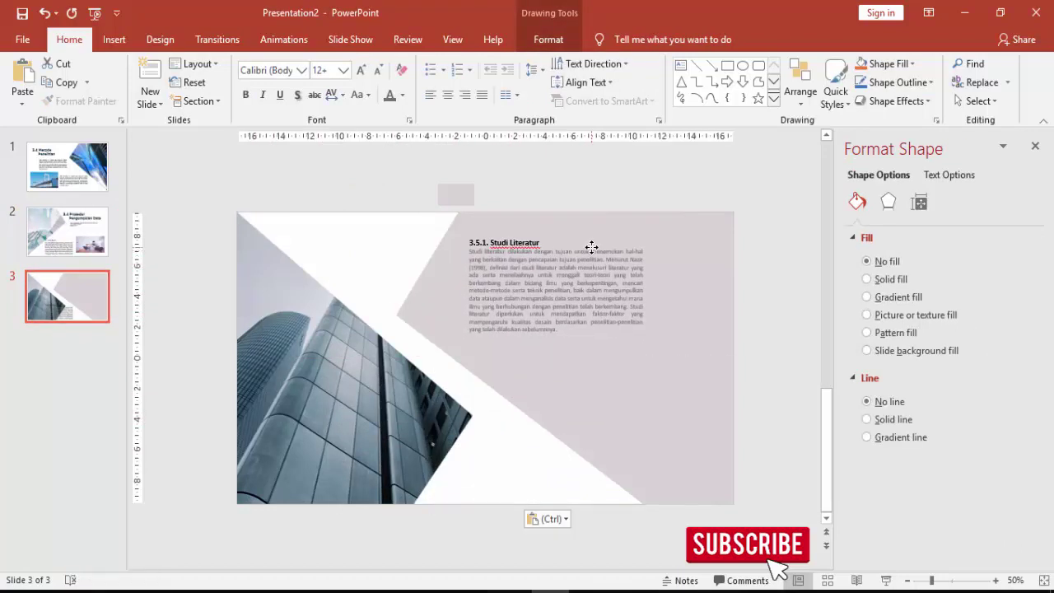
click(601, 198)
click(505, 239)
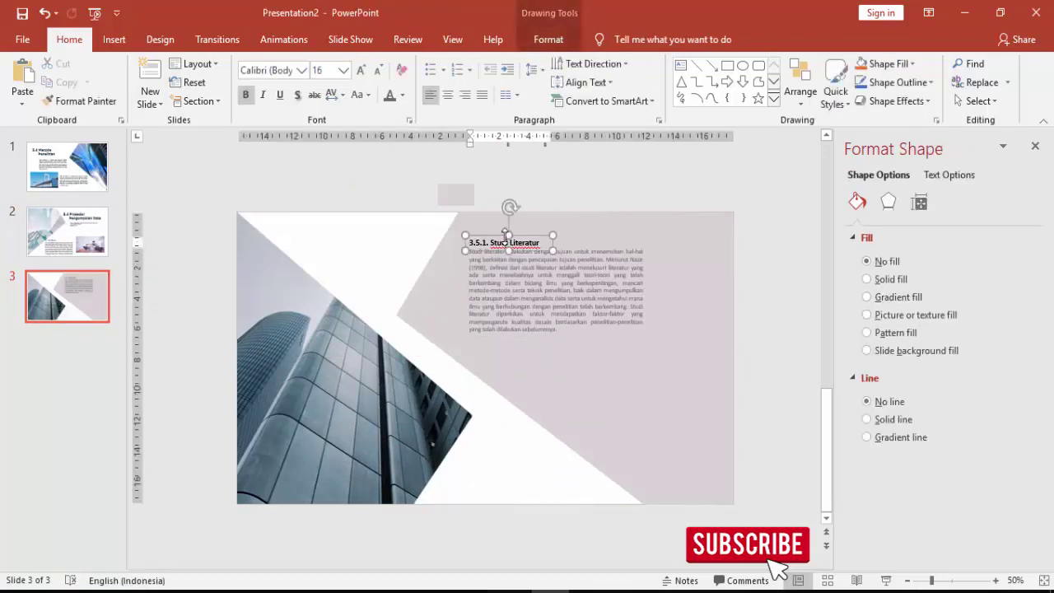
drag(499, 233, 501, 227)
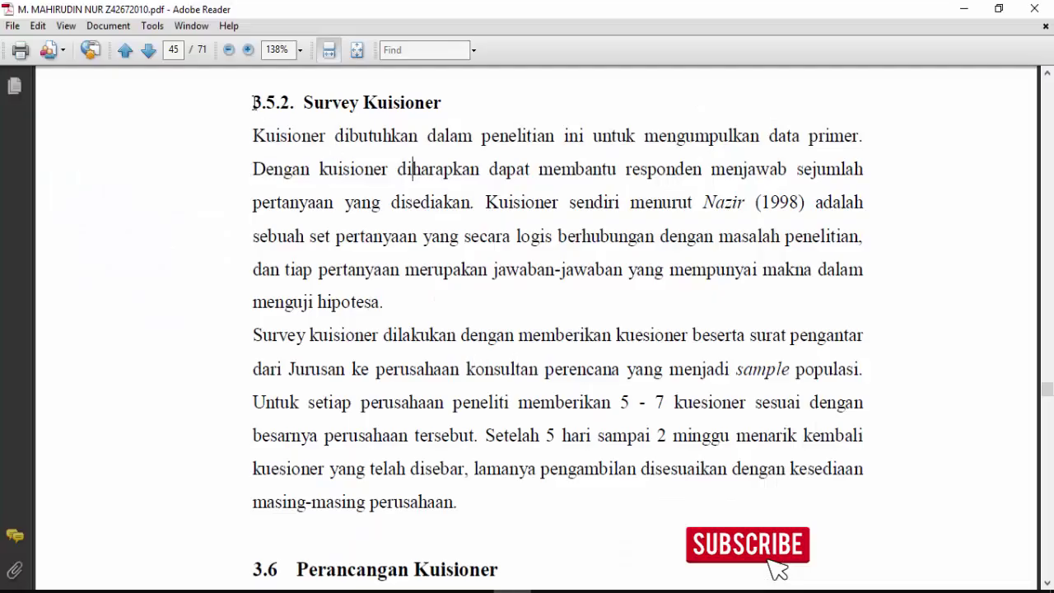
- Select the words Survey Kuisioner from the PDF's 3.5.2 heading
drag(253, 102, 435, 103)
click(434, 103)
drag(322, 97, 442, 103)
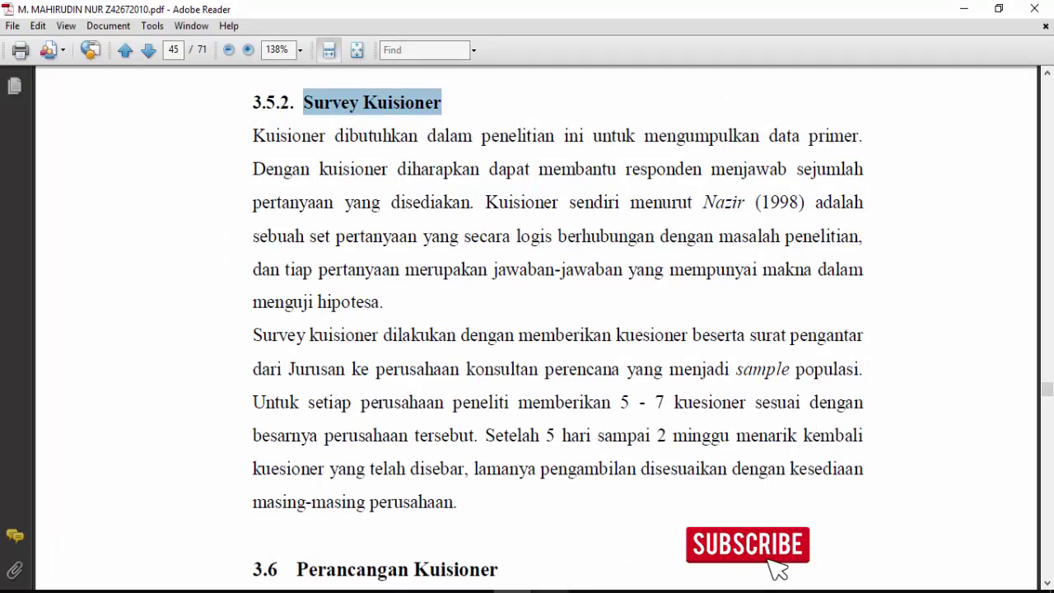
key(alt+Tab)
scroll(519, 216, up, 3)
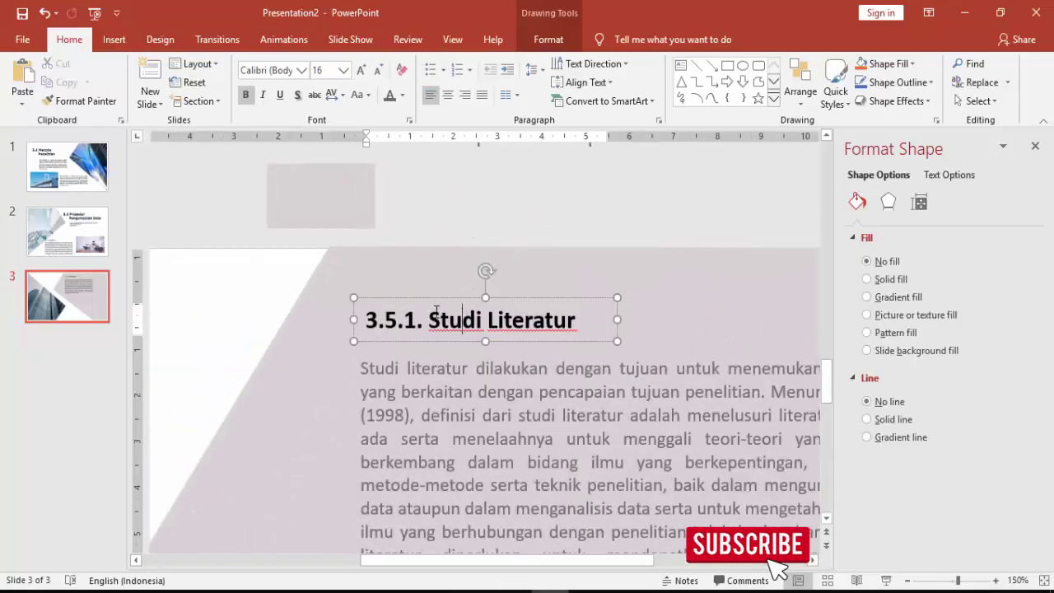
- Change the slide 3 heading to '3.5.2. Survey Kuisioner' using plain-text paste
drag(437, 311, 574, 319)
key(ctrl+alt+v)
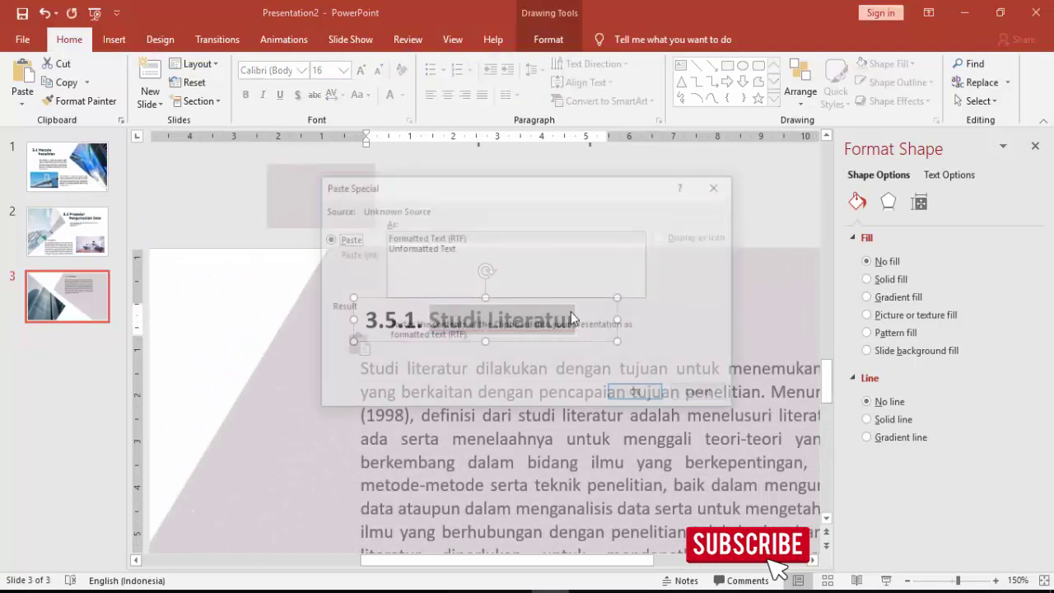
click(433, 248)
key(Return)
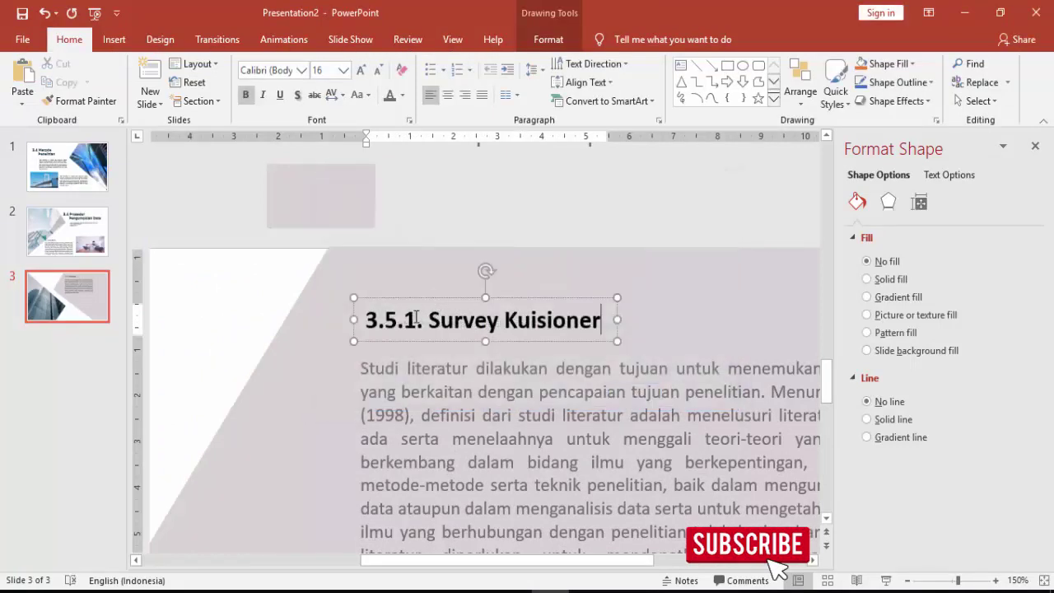
click(416, 319)
key(BackSpace)
text(2)
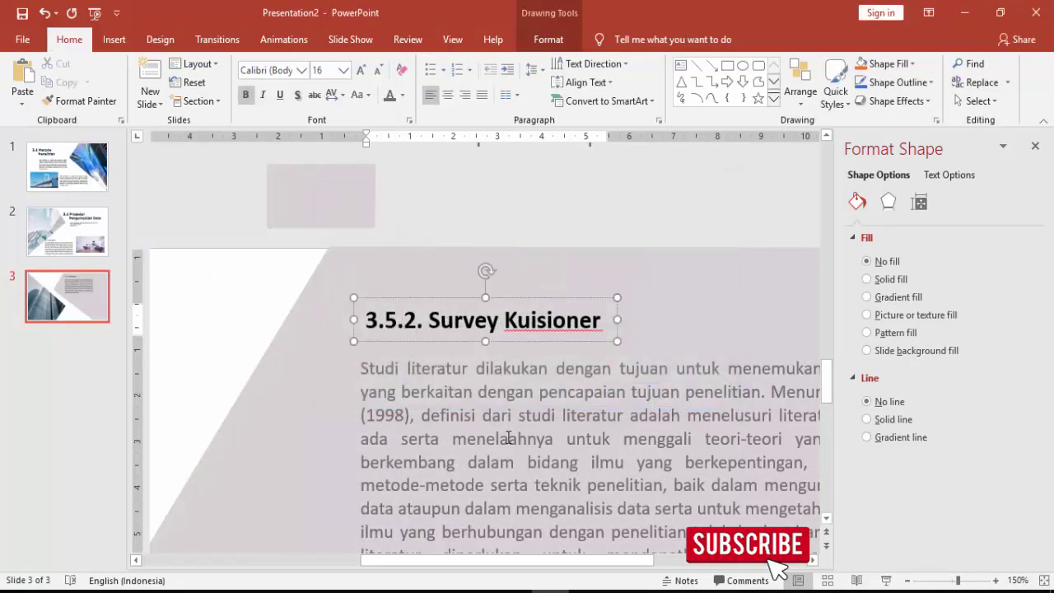
- Replace the body text with the PDF's Kuisioner paragraph pasted as unformatted text
click(508, 437)
key(alt+Tab)
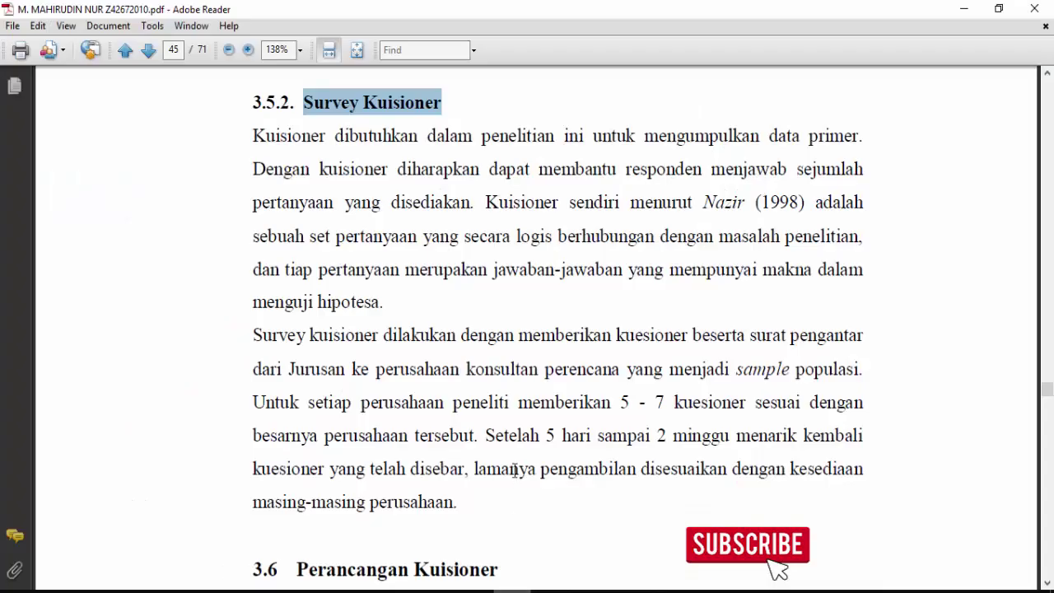
scroll(512, 465, down, 2)
scroll(512, 465, up, 2)
drag(254, 136, 355, 299)
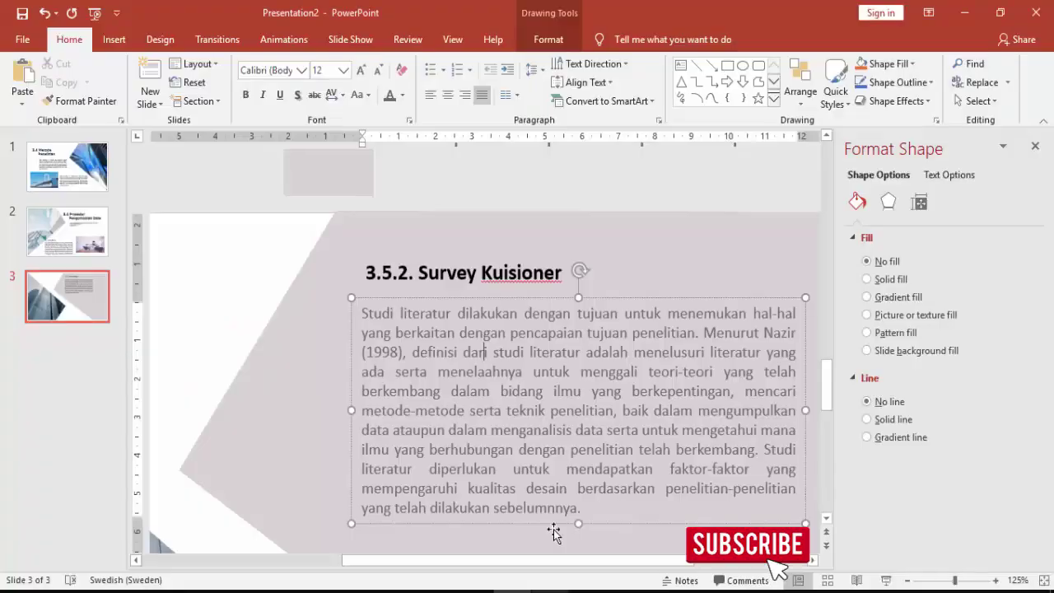
click(551, 591)
drag(368, 312, 571, 510)
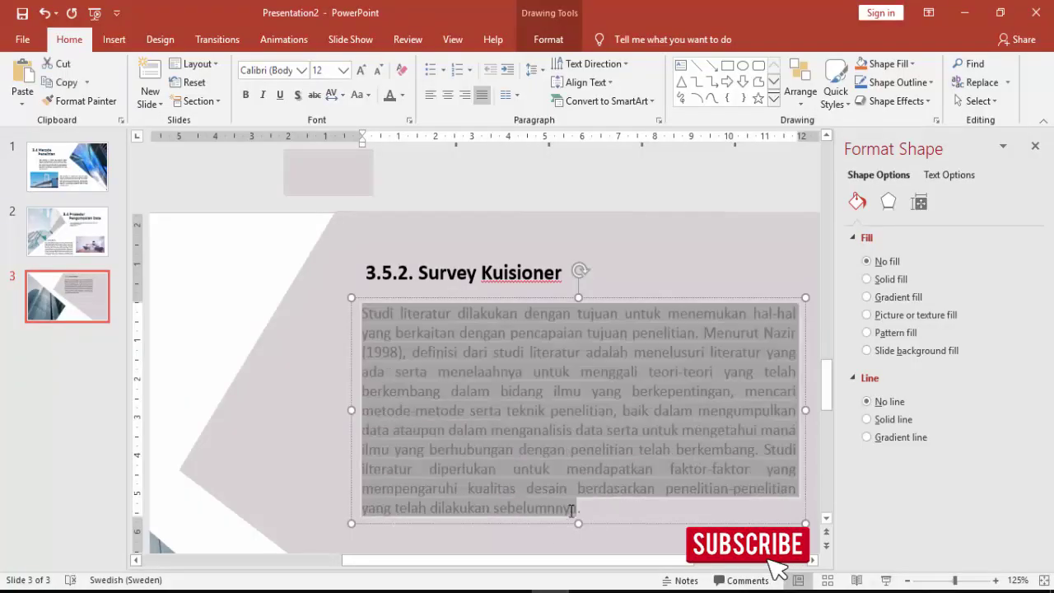
key(alt+e)
key(s)
click(395, 256)
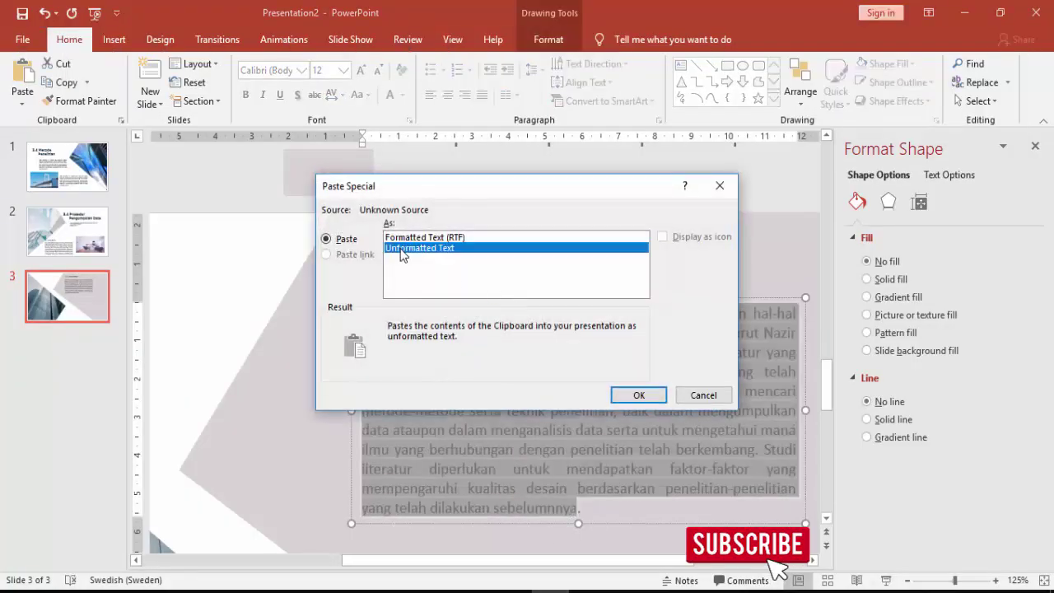
key(Return)
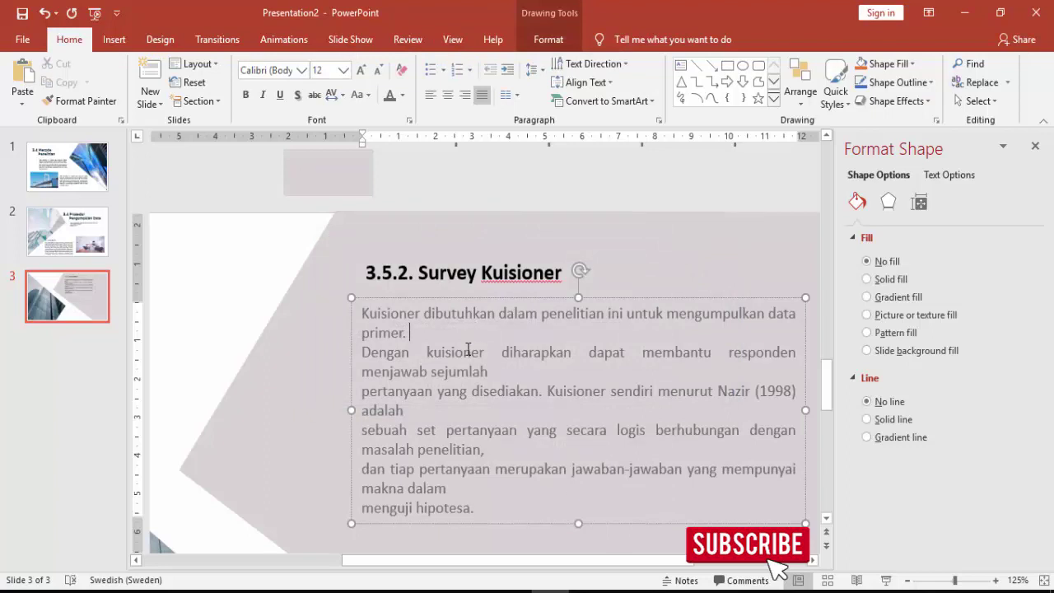
- Remove the line breaks so the pasted paragraph forms one continuous block
key(Delete)
click(512, 353)
key(Delete)
click(584, 378)
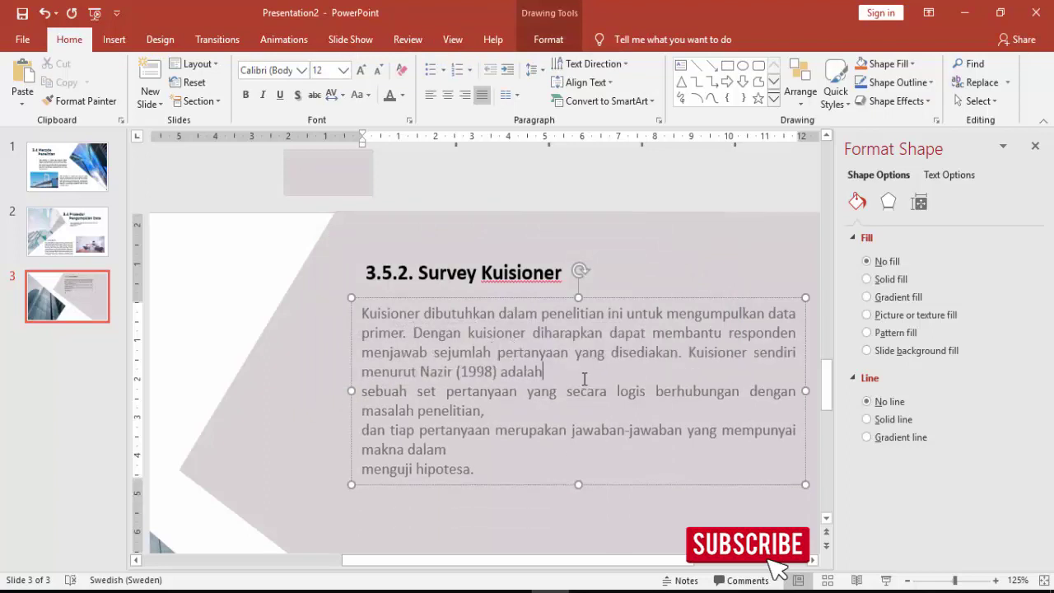
key(Delete)
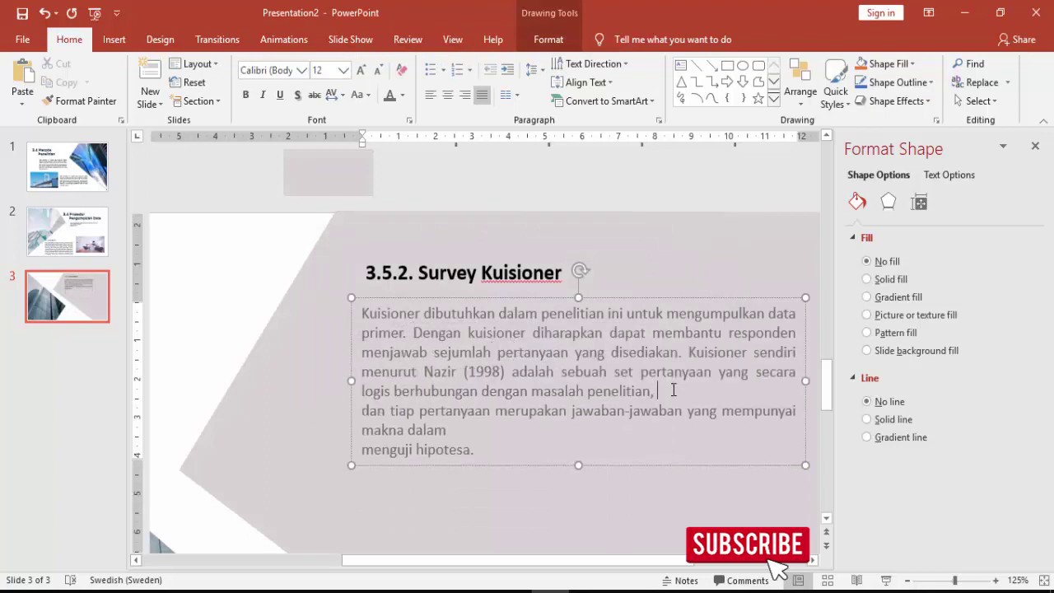
key(Delete)
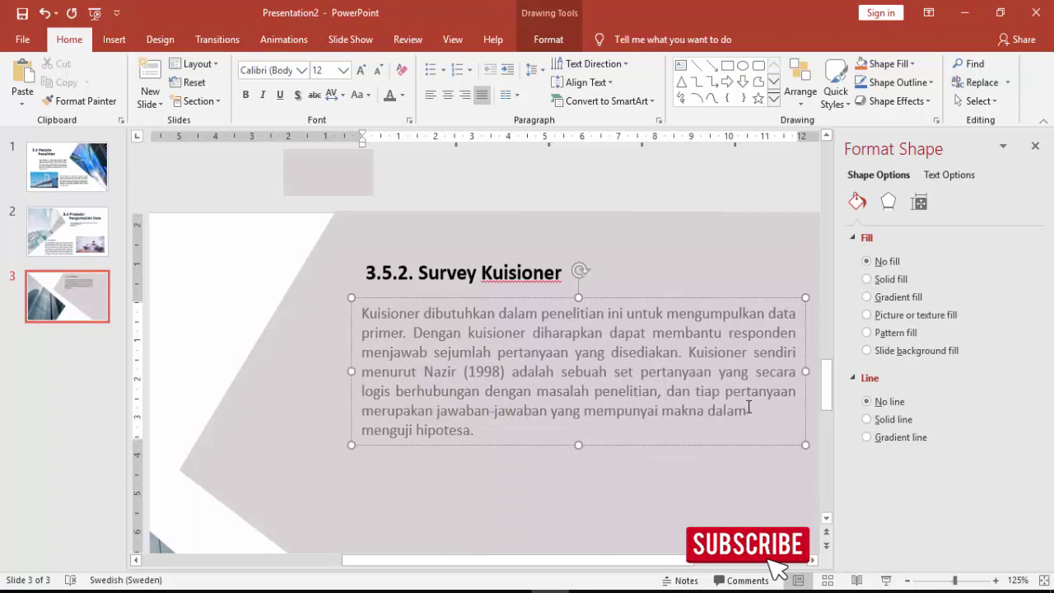
click(748, 409)
key(Delete)
click(425, 282)
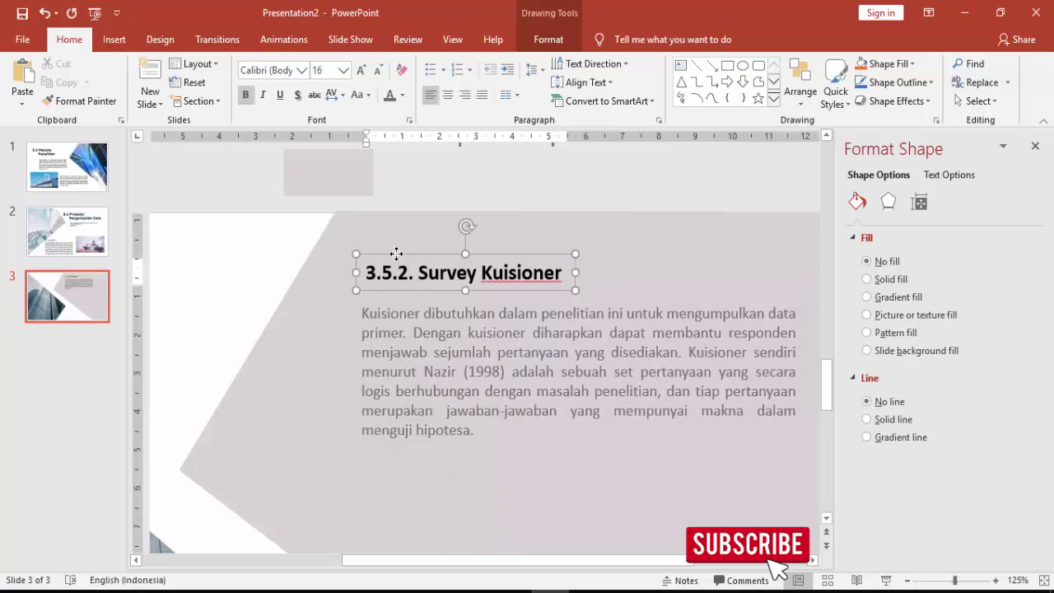
- Reposition and resize the heading and body boxes so they line up
drag(395, 252, 350, 256)
click(372, 310)
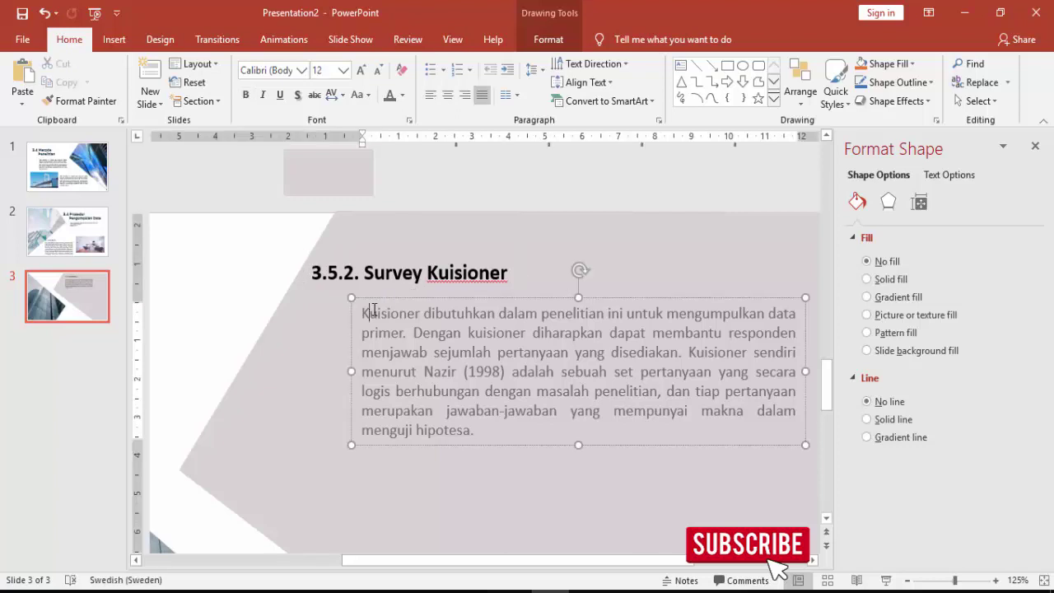
click(382, 298)
ctrl+scroll(411, 296, down, 5)
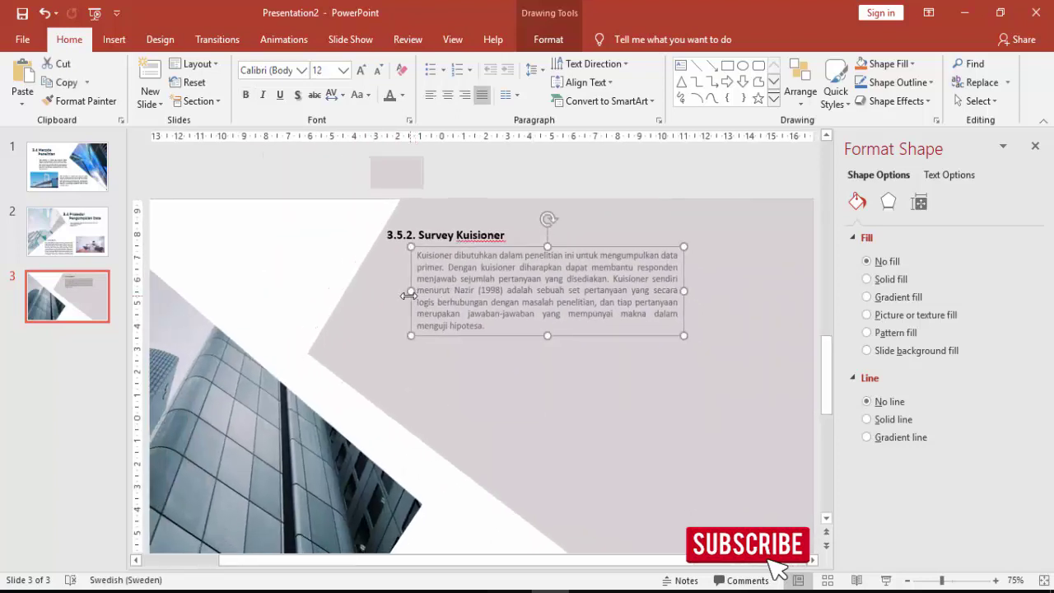
drag(683, 291, 766, 290)
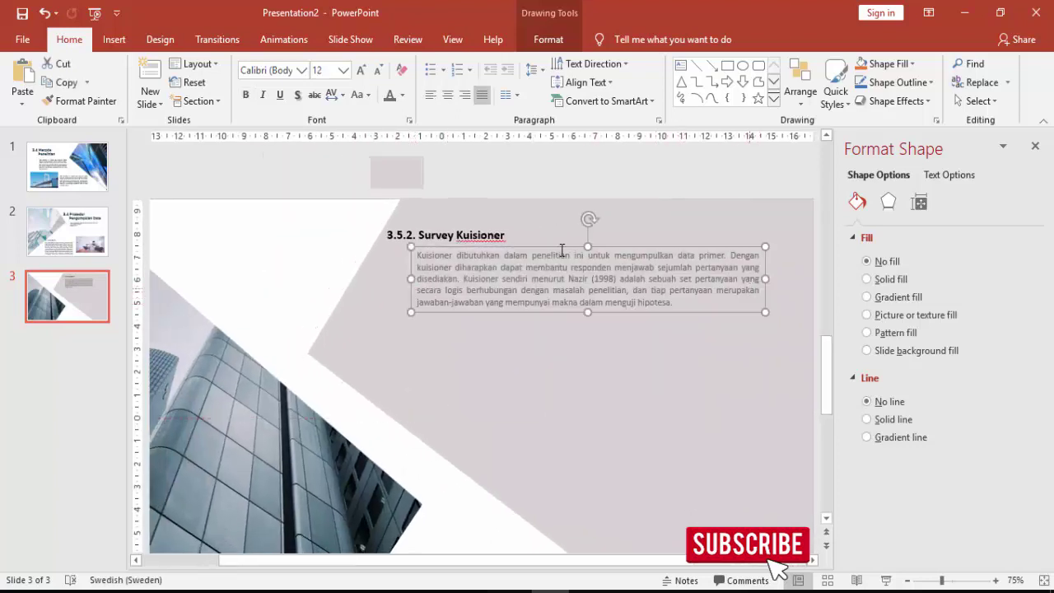
click(494, 232)
drag(494, 232, 517, 233)
drag(478, 315, 470, 315)
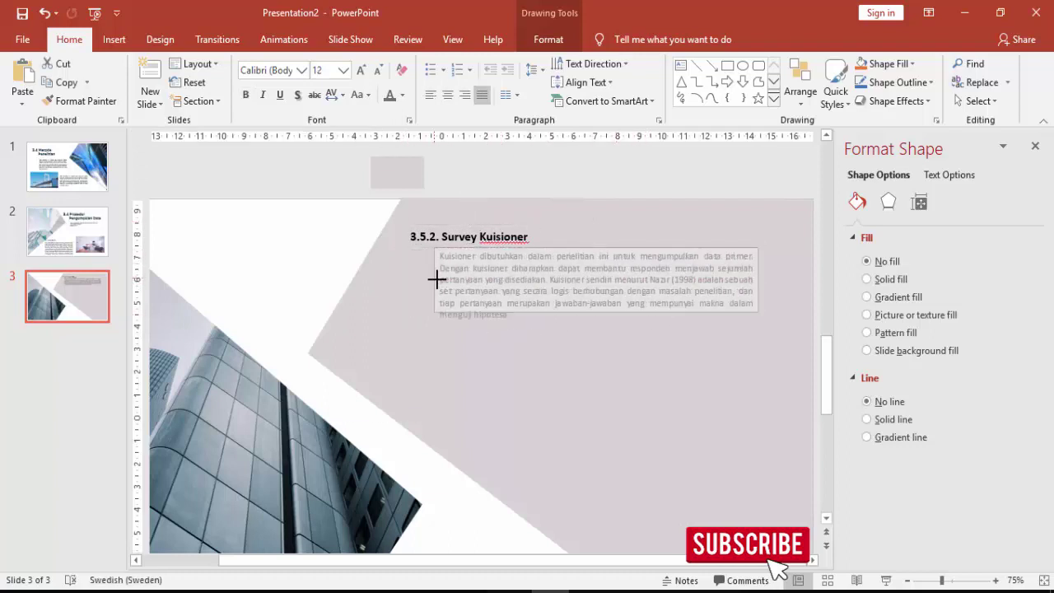
drag(407, 279, 446, 279)
click(546, 385)
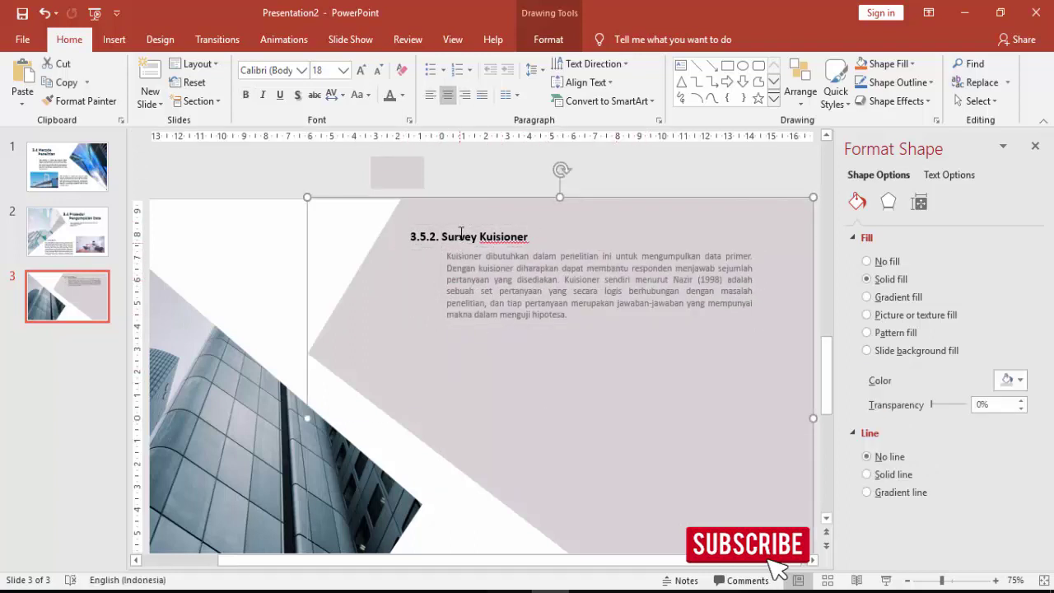
- Copy the heading and paragraph pair below the original and delete the 2 from 3.5.2
click(459, 236)
shift+click(466, 281)
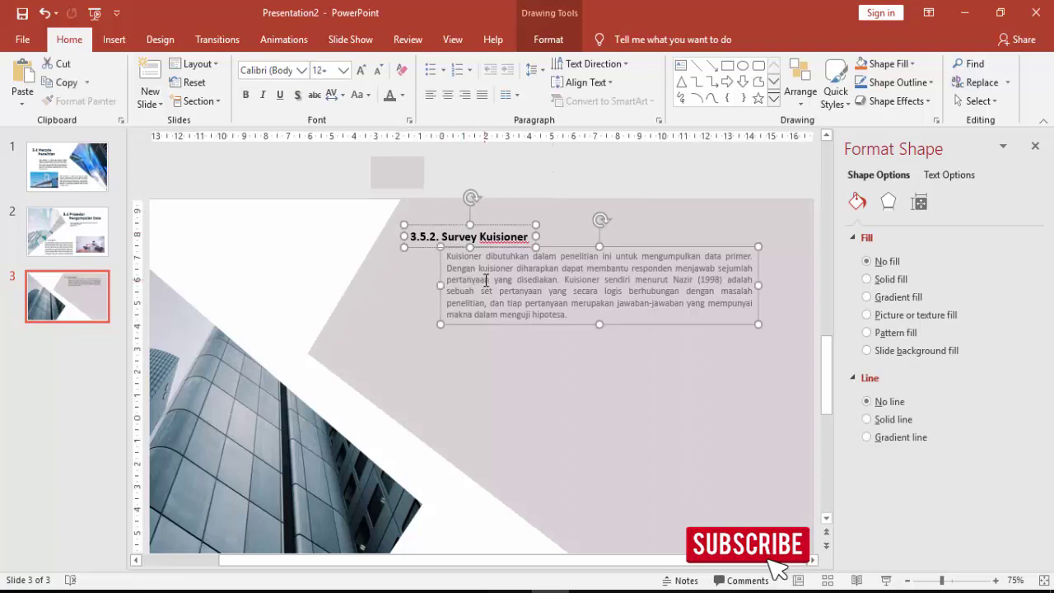
key(ctrl+c)
key(ctrl+v)
drag(605, 239, 579, 356)
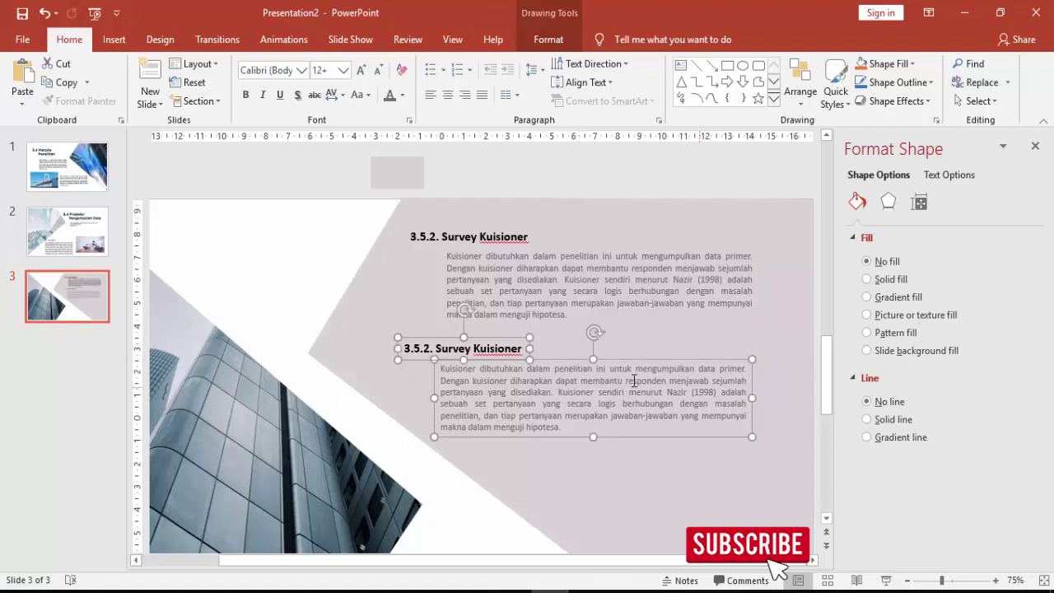
click(430, 347)
key(BackSpace)
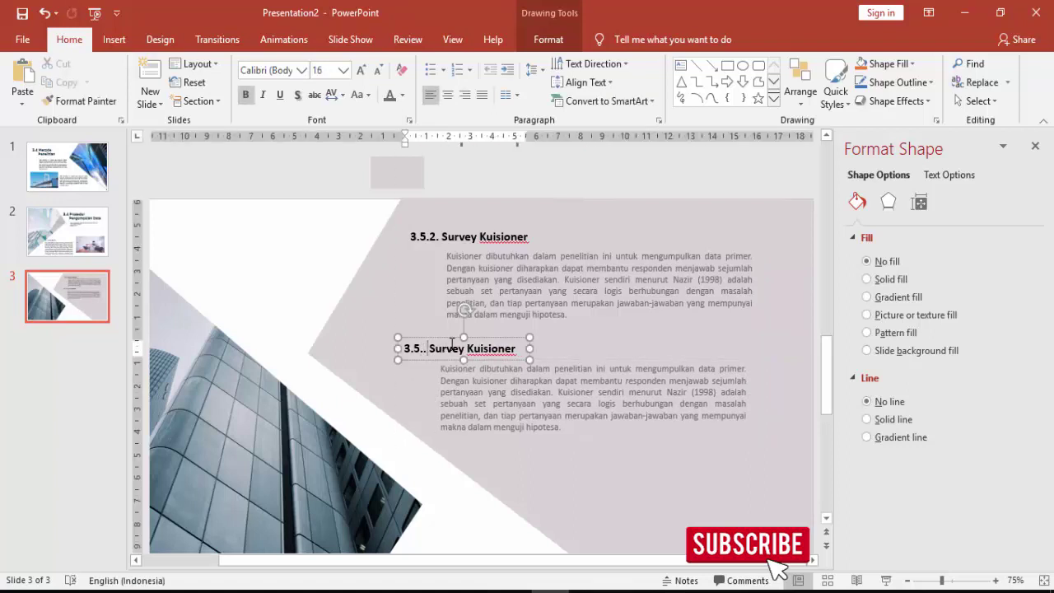
- Finish the '3.5.3' heading number, then select the 3.6 Perancangan Kuisioner introduction and four steps in the PDF
text(3)
key(alt+Tab)
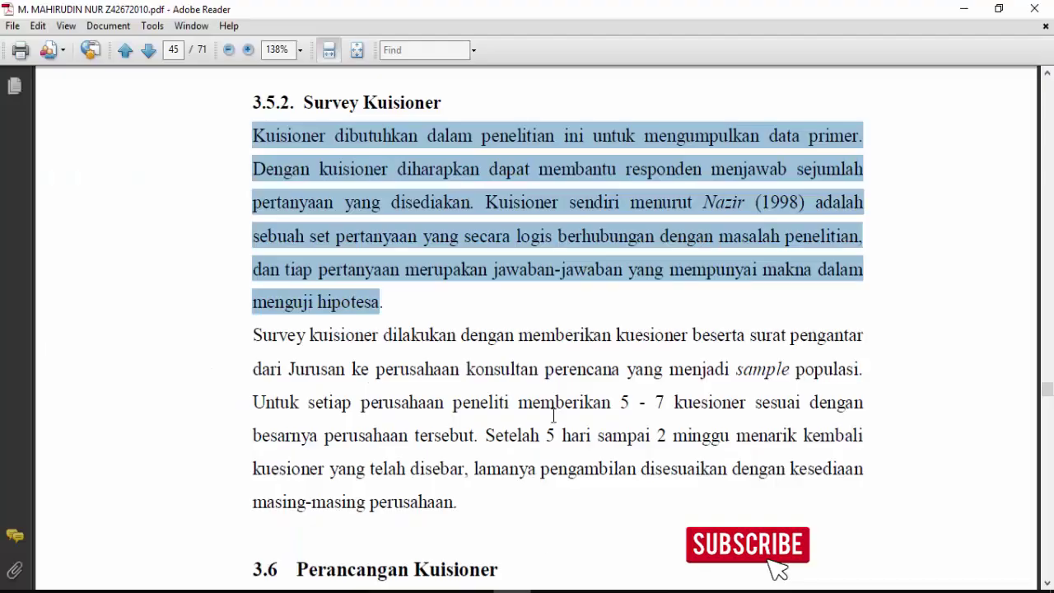
scroll(517, 384, down, 4)
scroll(516, 384, up, 3)
scroll(517, 384, down, 4)
scroll(452, 288, down, 2)
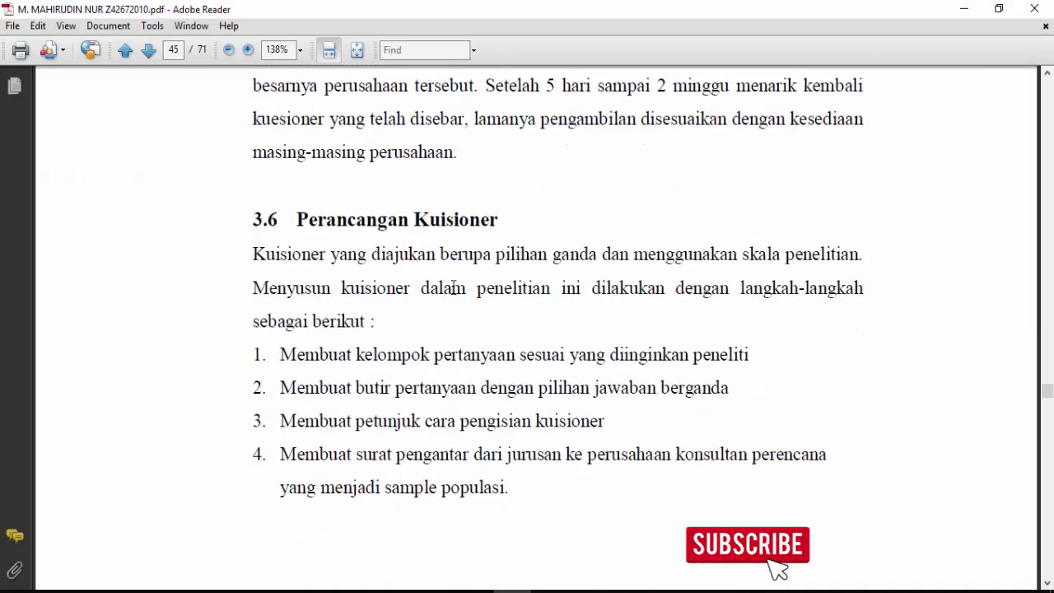
drag(254, 252, 514, 490)
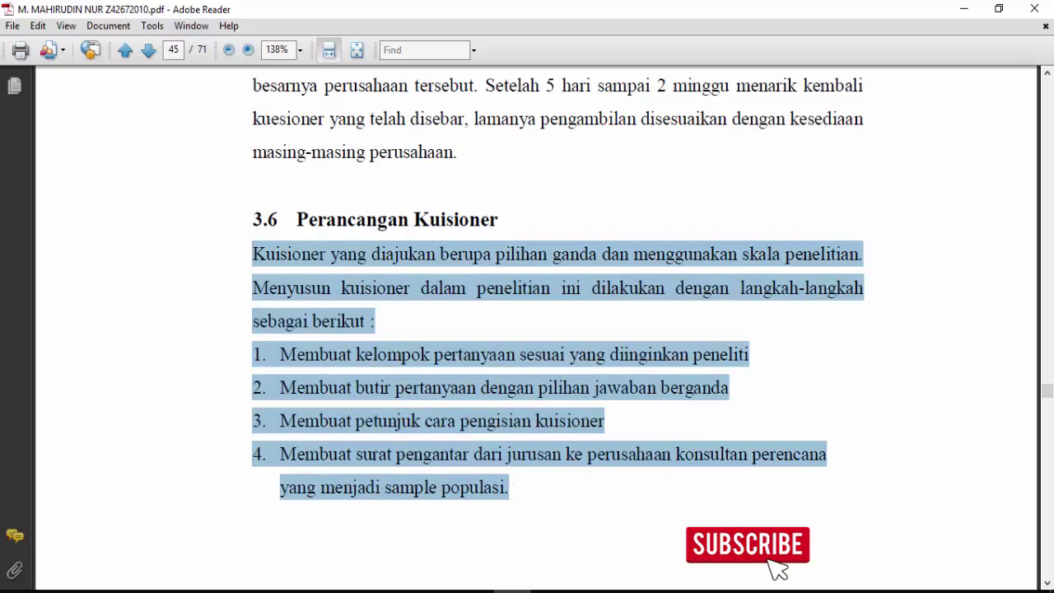
key(alt+Tab)
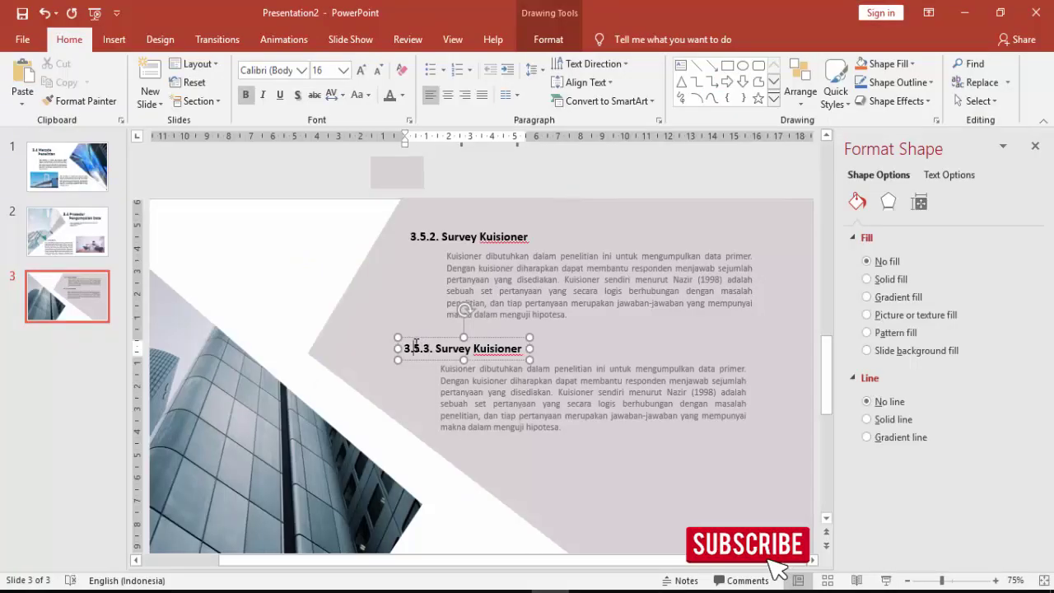
- Move from slide 3 through slides 1 and 2 to review their titles
drag(425, 344, 427, 347)
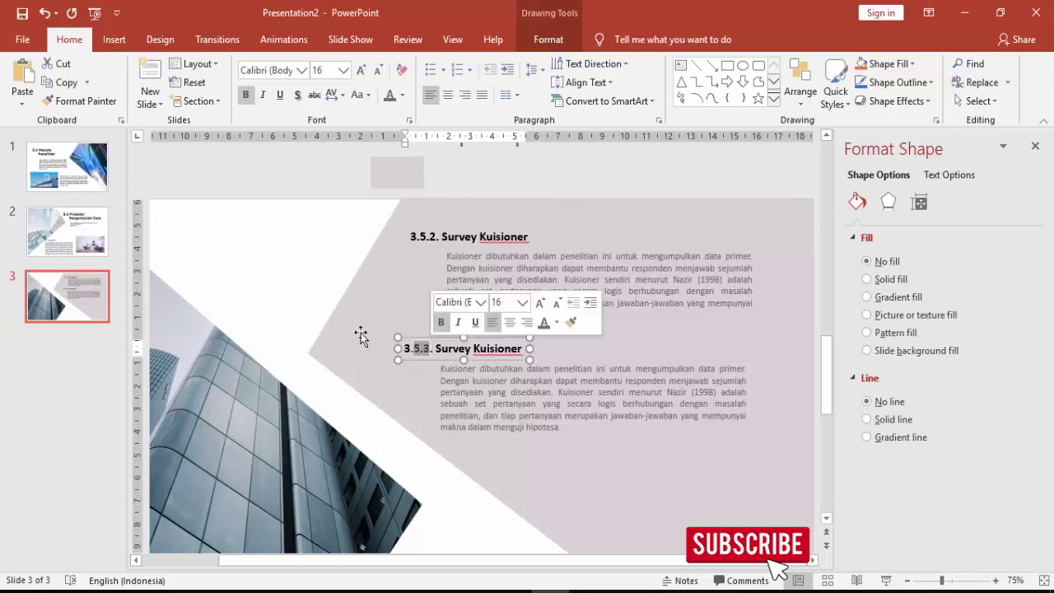
key(Page_Up)
click(516, 284)
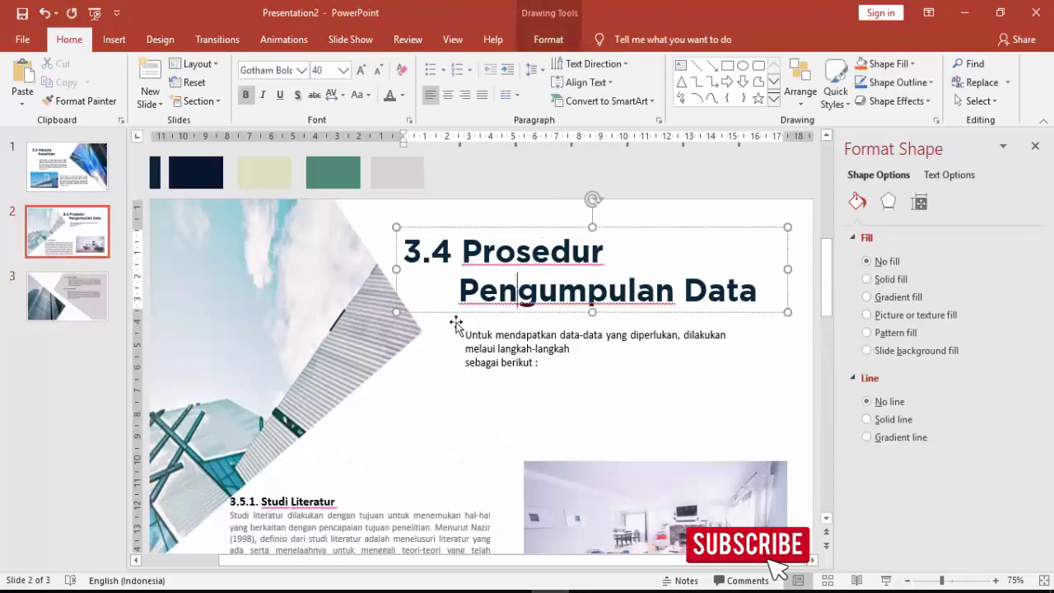
click(62, 153)
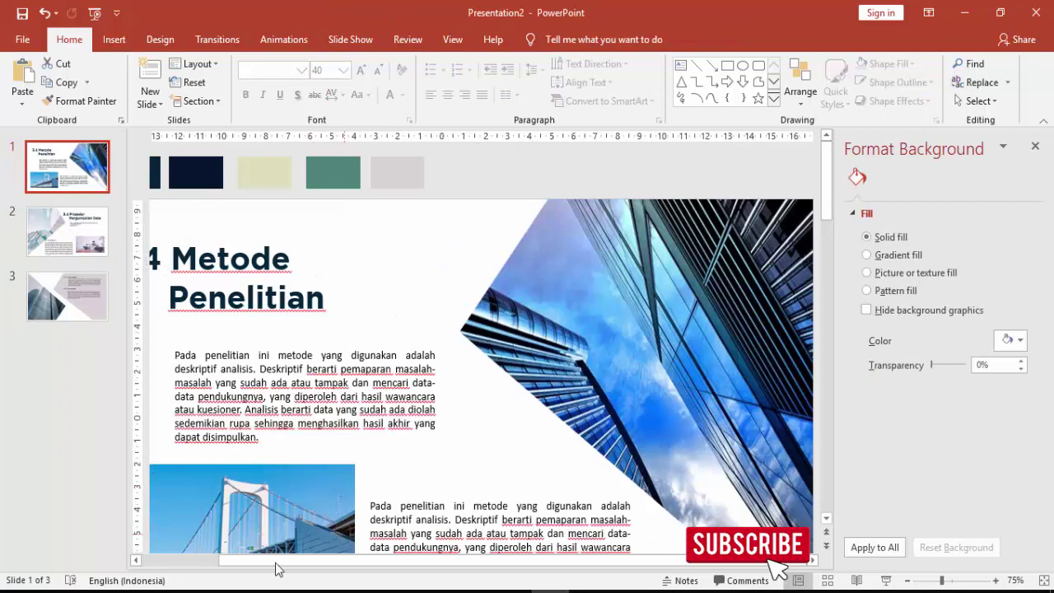
drag(275, 561, 219, 560)
click(66, 218)
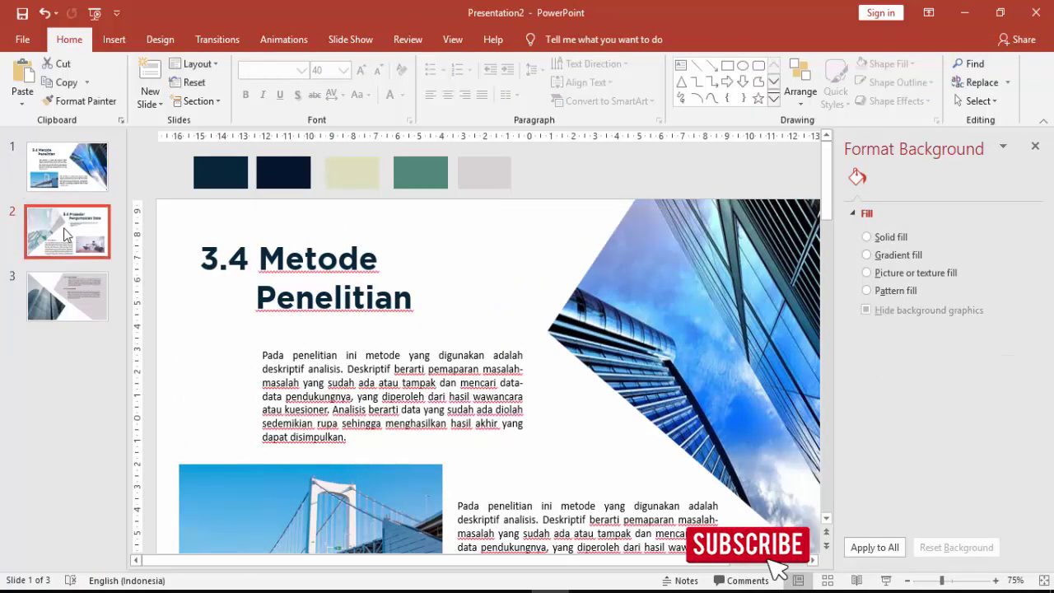
- Renumber slide 2's title from 3.4 to 3.5 and select the whole title box
click(541, 252)
key(BackSpace)
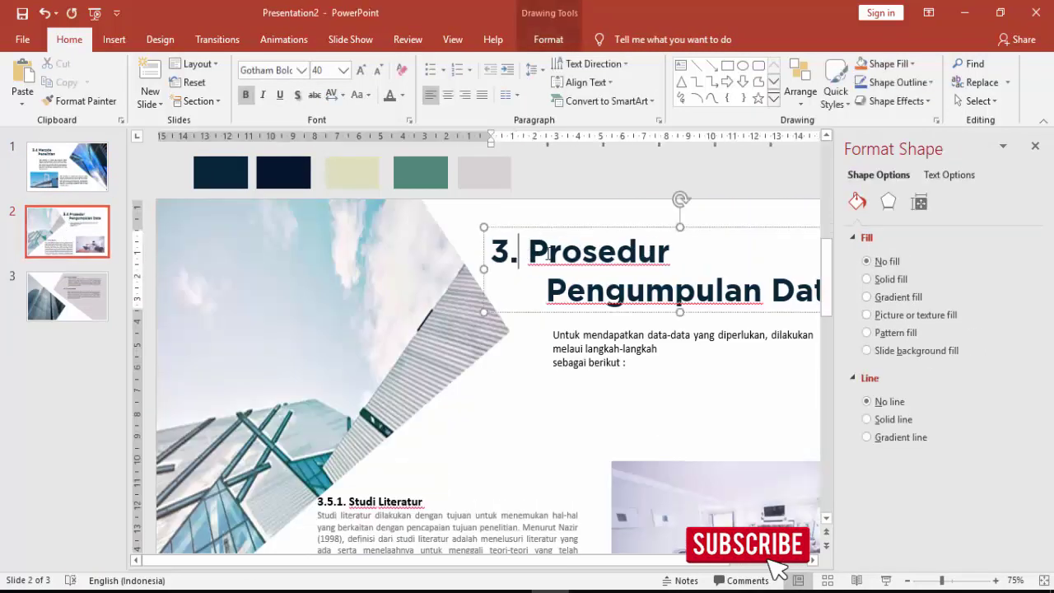
text(5)
click(583, 227)
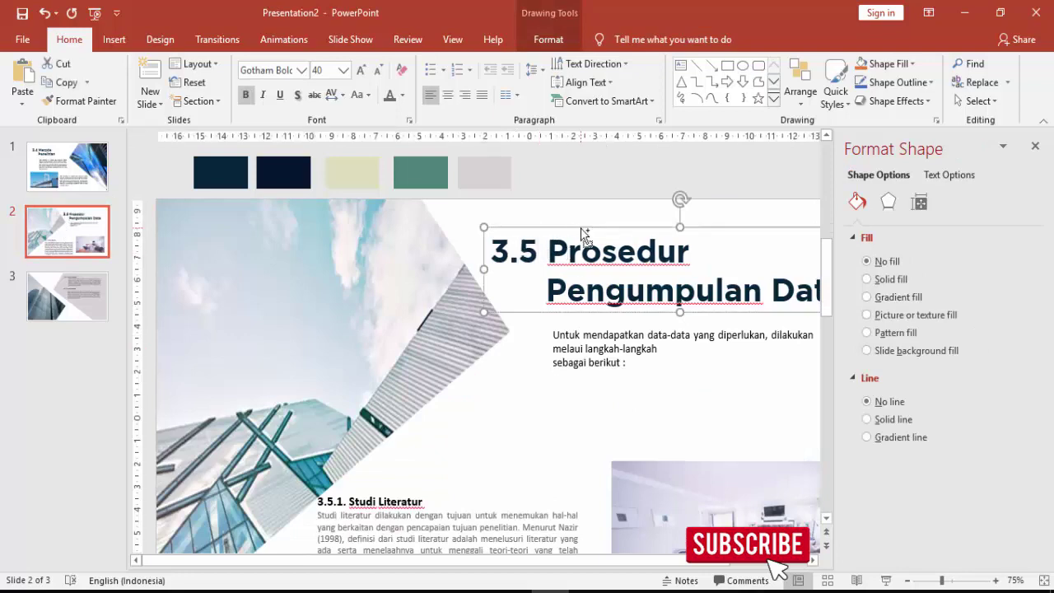
scroll(581, 232, down, 1)
scroll(570, 238, down, 1)
scroll(551, 245, down, 1)
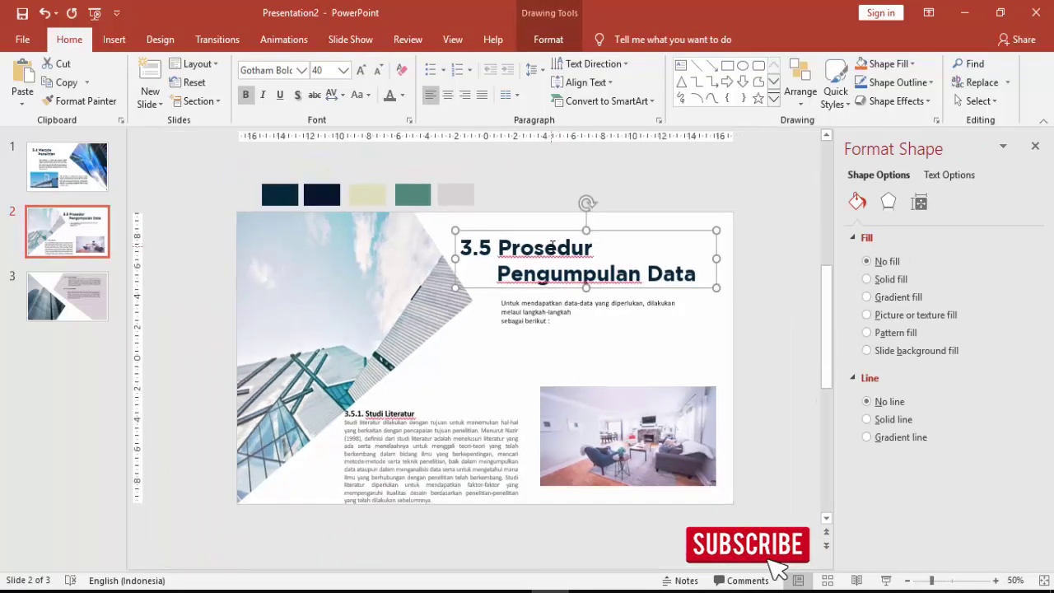
- Paste the copied title onto slide 3 and renumber it from 3.5 to 3.6
click(48, 294)
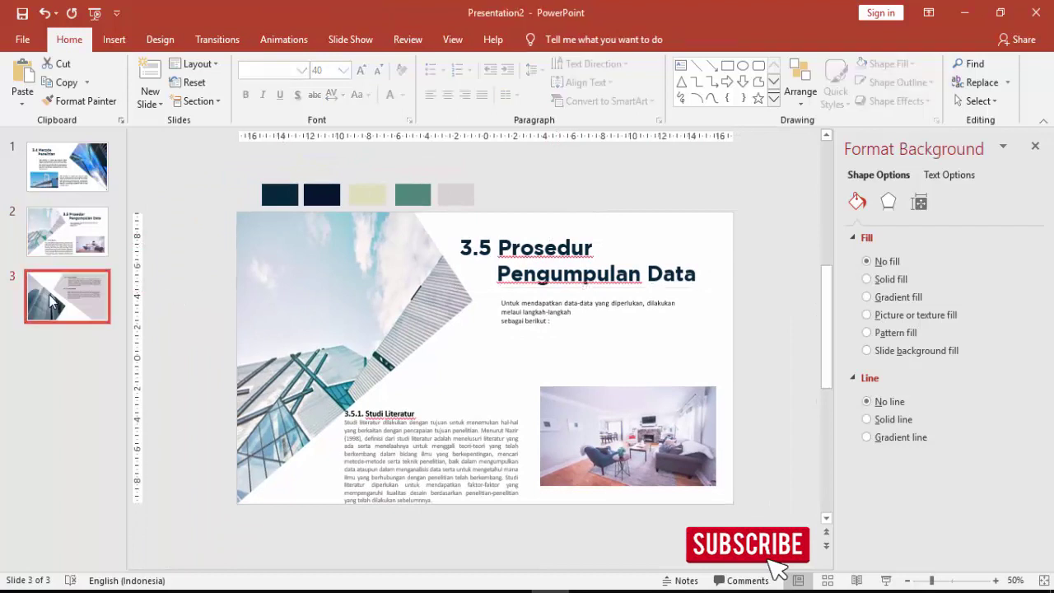
key(ctrl+v)
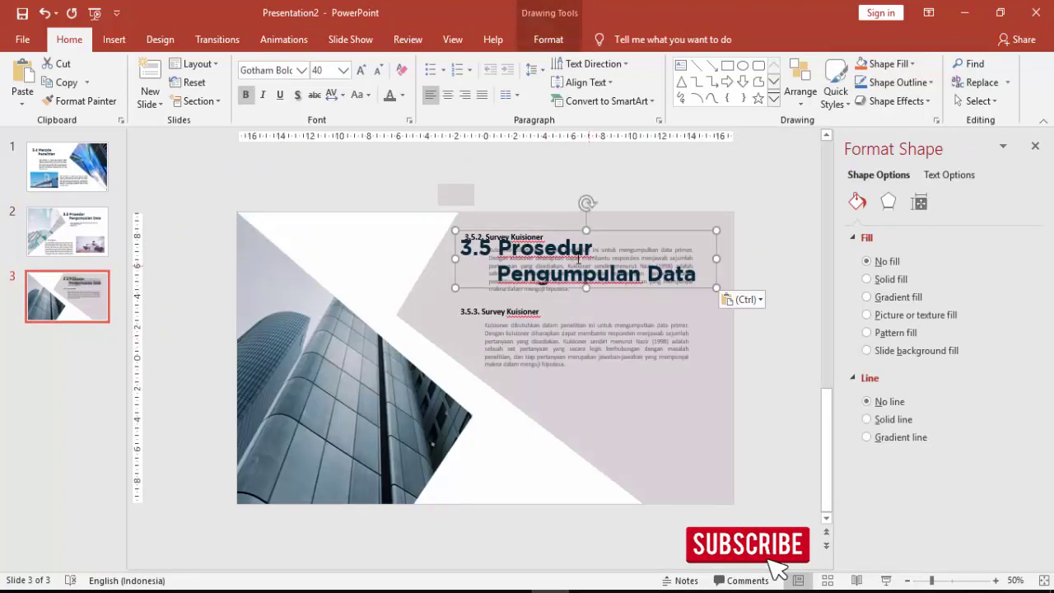
click(492, 247)
key(BackSpace)
text(6)
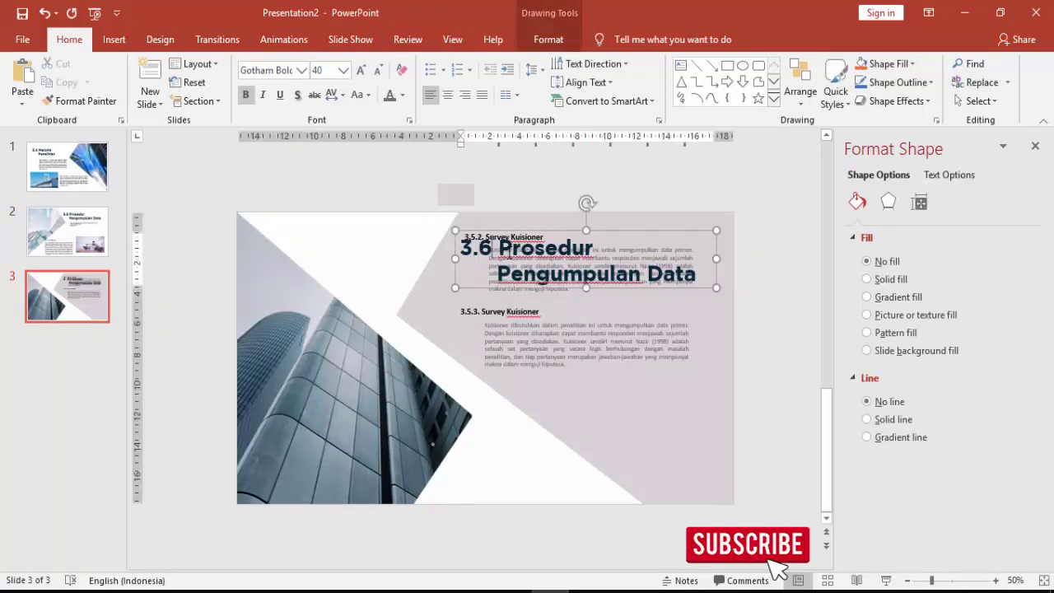
- Move the 3.5.3 body text to the slide bottom and remove the 3.5.3 Survey Kuisioner heading
mouse_move(620, 233)
mouse_down()
mouse_move(679, 314)
mouse_move(679, 390)
mouse_up()
click(661, 320)
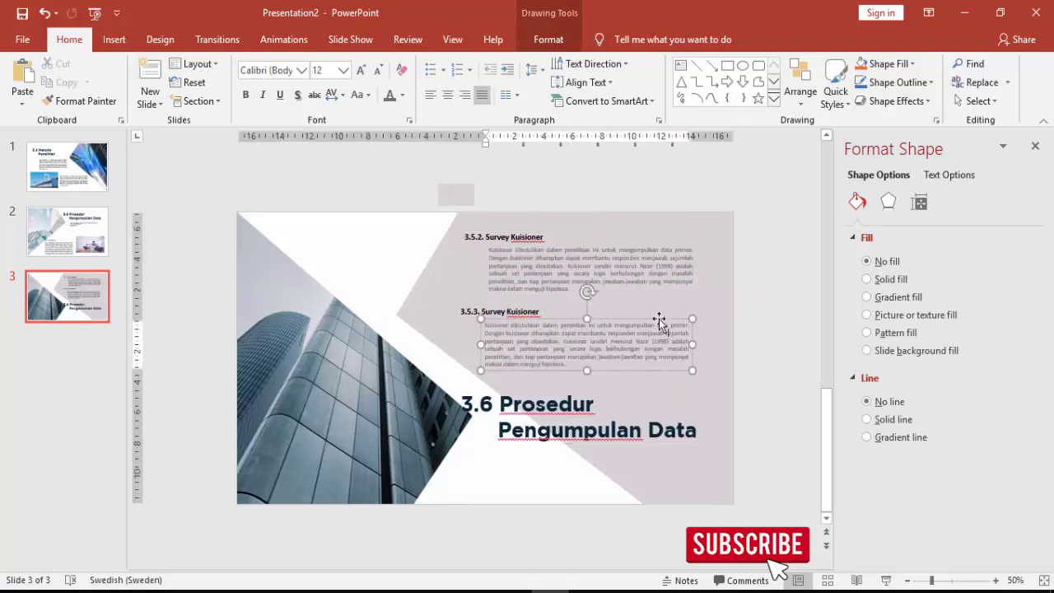
drag(661, 320, 658, 452)
click(542, 310)
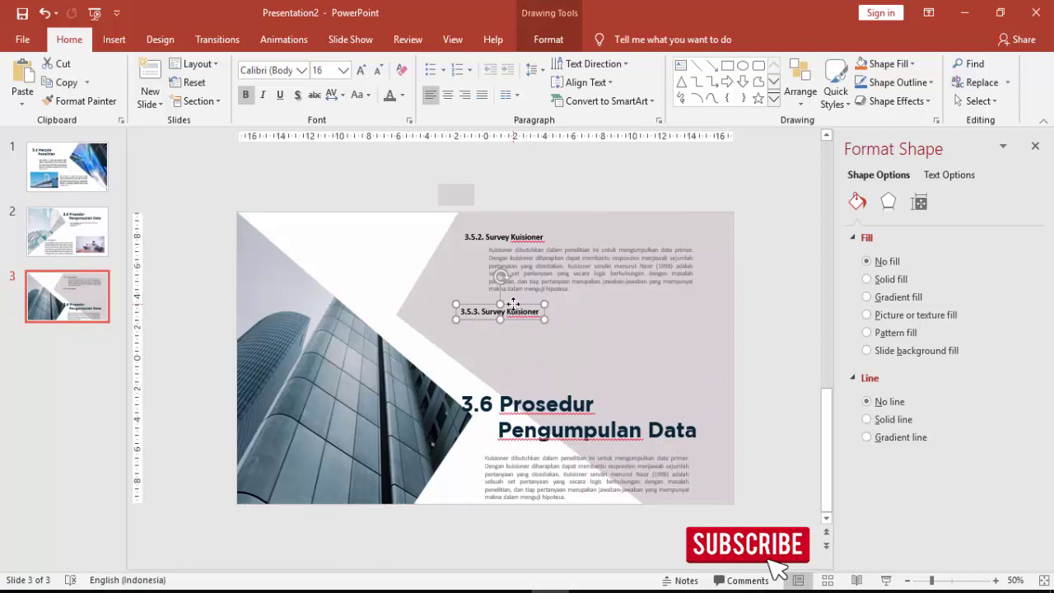
key(ctrl+z)
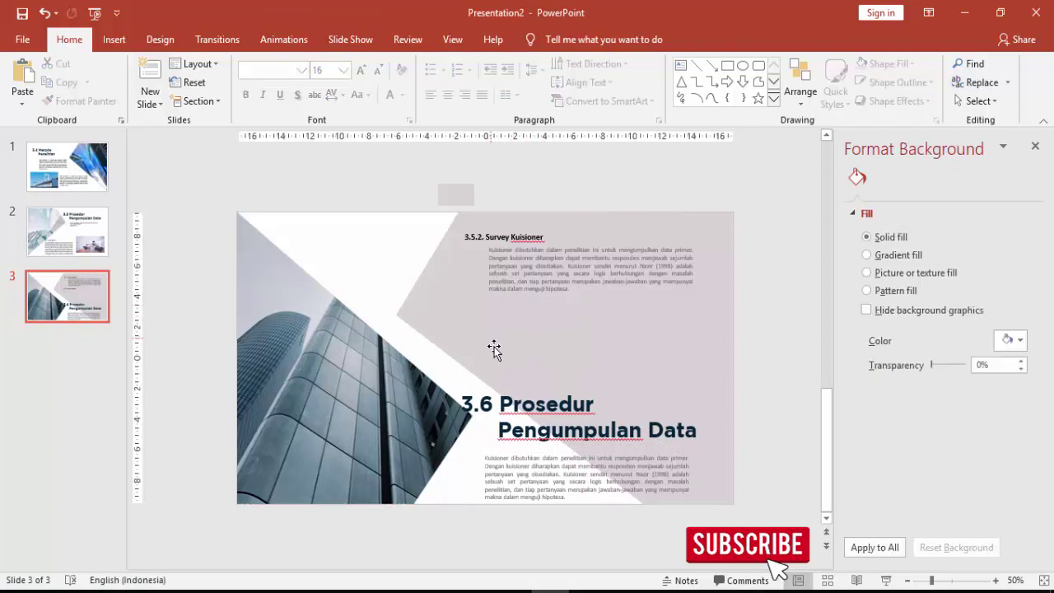
- Move the 3.6 title up under the 3.5.2 text, with the body text just beneath it selected
click(512, 403)
drag(521, 388, 512, 307)
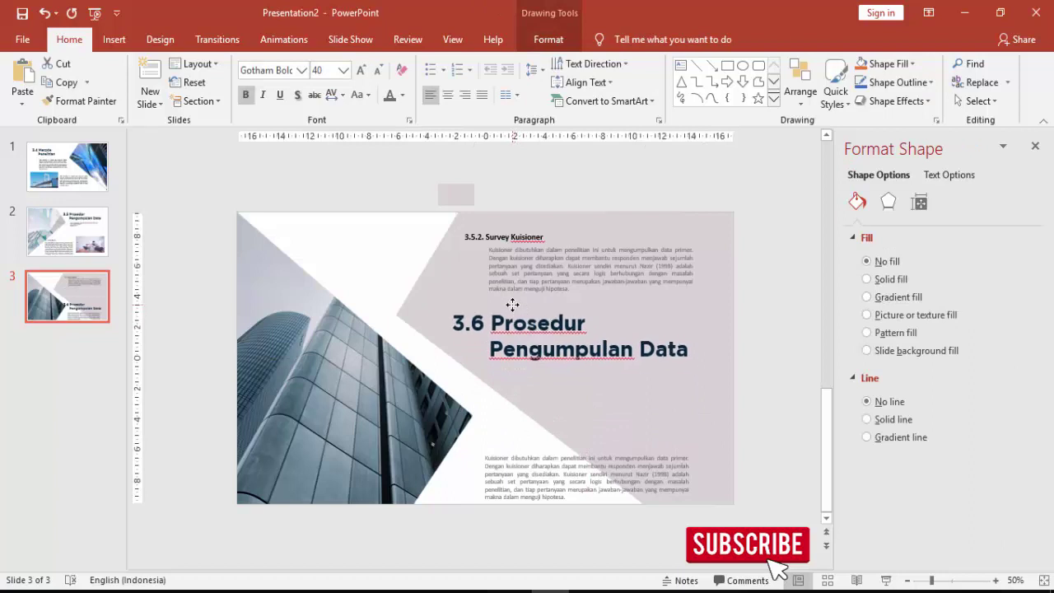
click(521, 457)
mouse_move(521, 457)
mouse_down()
mouse_move(524, 367)
mouse_move(533, 385)
mouse_up()
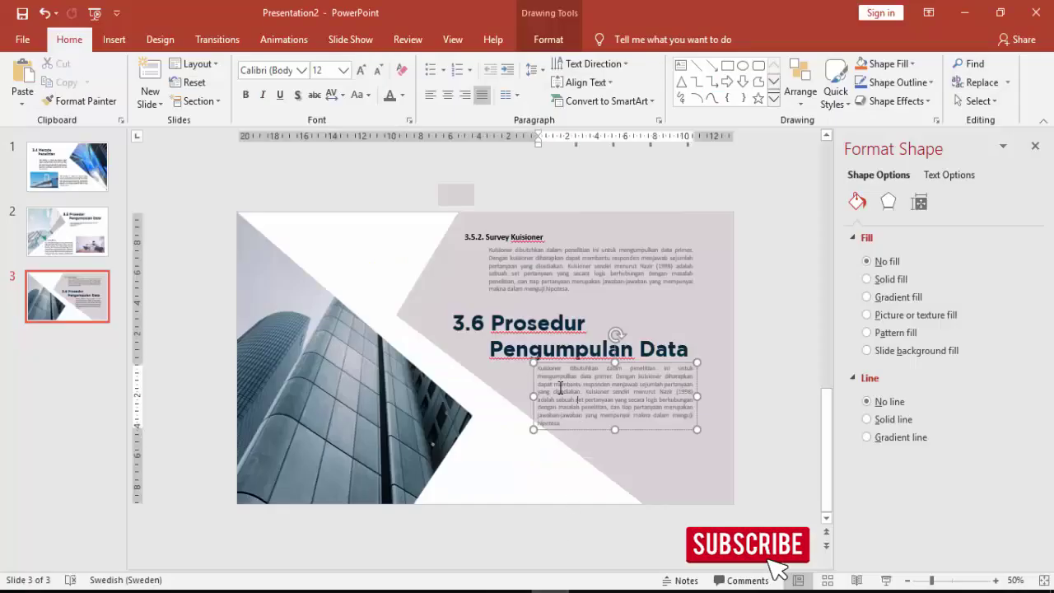
mouse_move(537, 367)
mouse_down()
mouse_move(579, 376)
mouse_move(614, 425)
mouse_up()
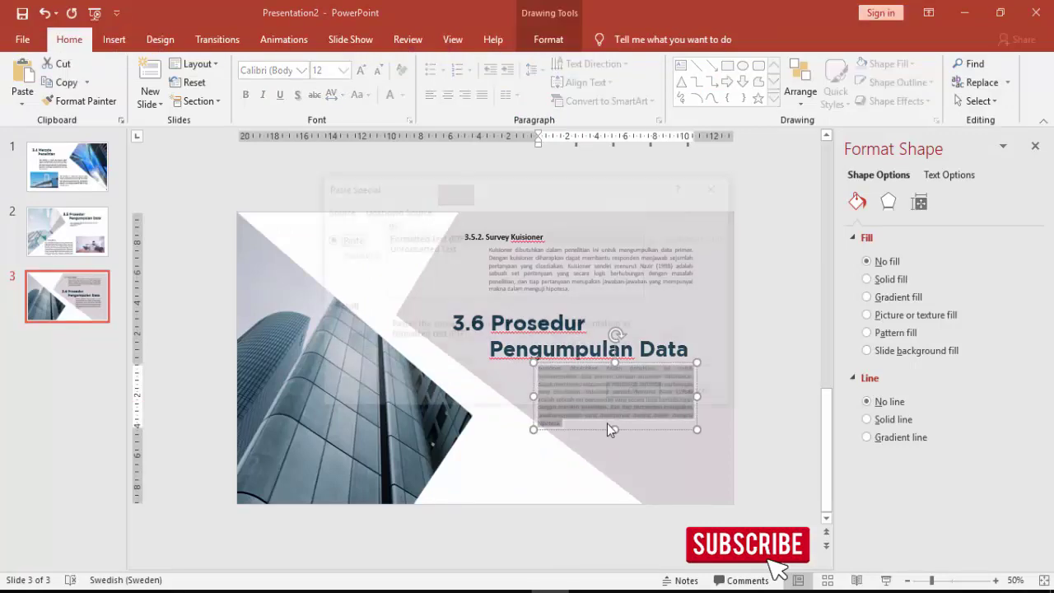
- Paste the questionnaire steps under the 3.6 title as Unformatted Text
key(ctrl+alt+v)
click(431, 249)
click(620, 390)
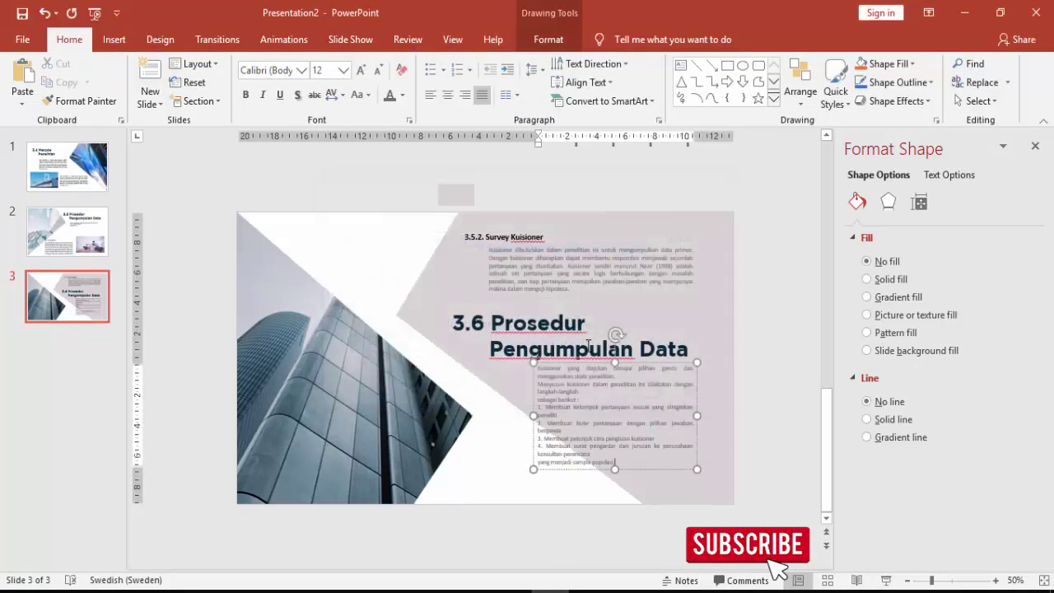
click(527, 322)
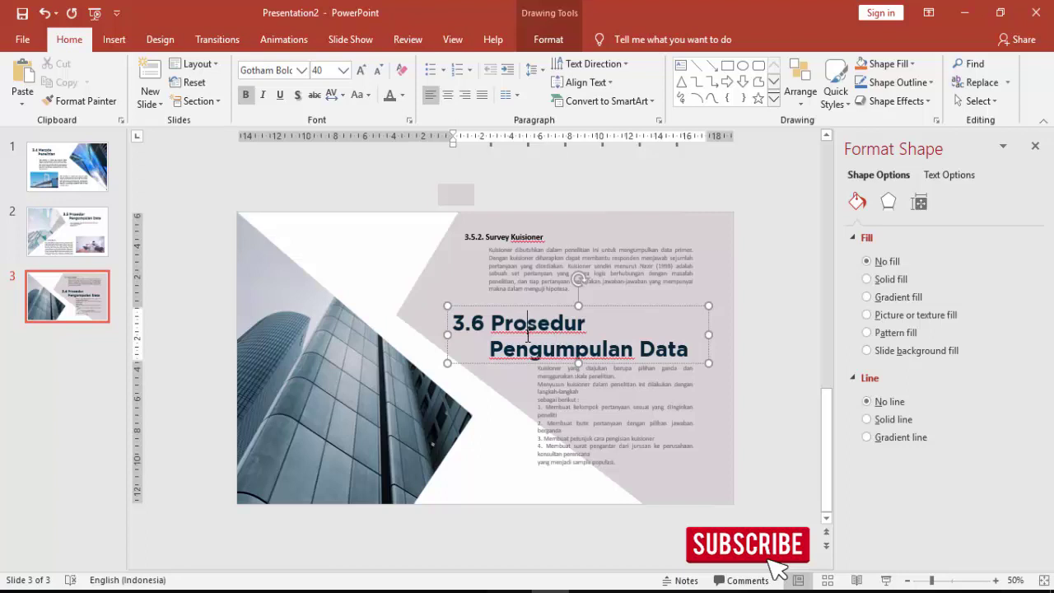
- Compare the 3.6 title with the titles on slides 1 and 2, then select slide 3's questionnaire text box
click(79, 169)
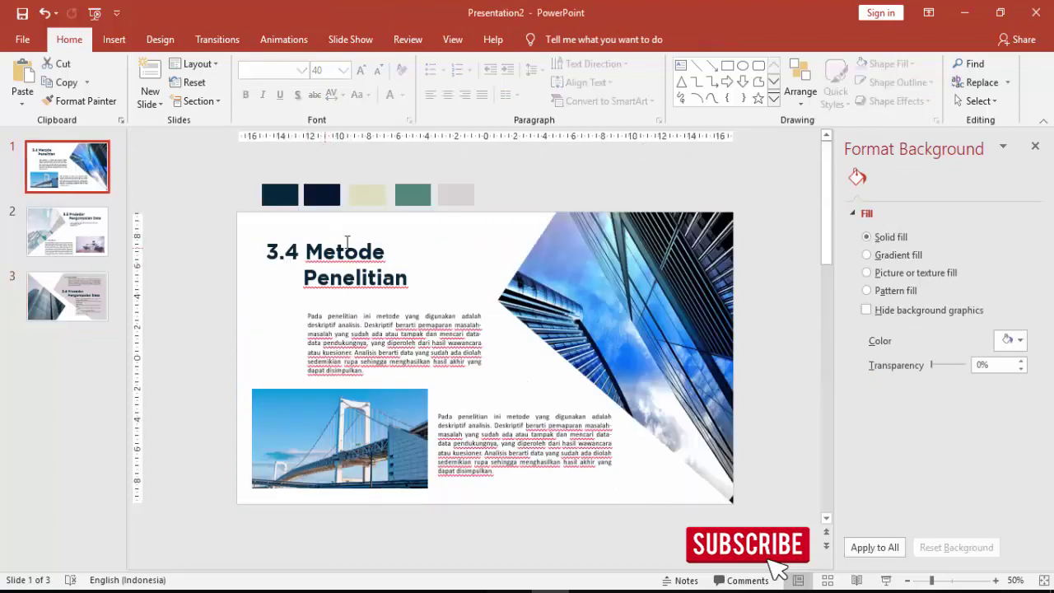
click(354, 261)
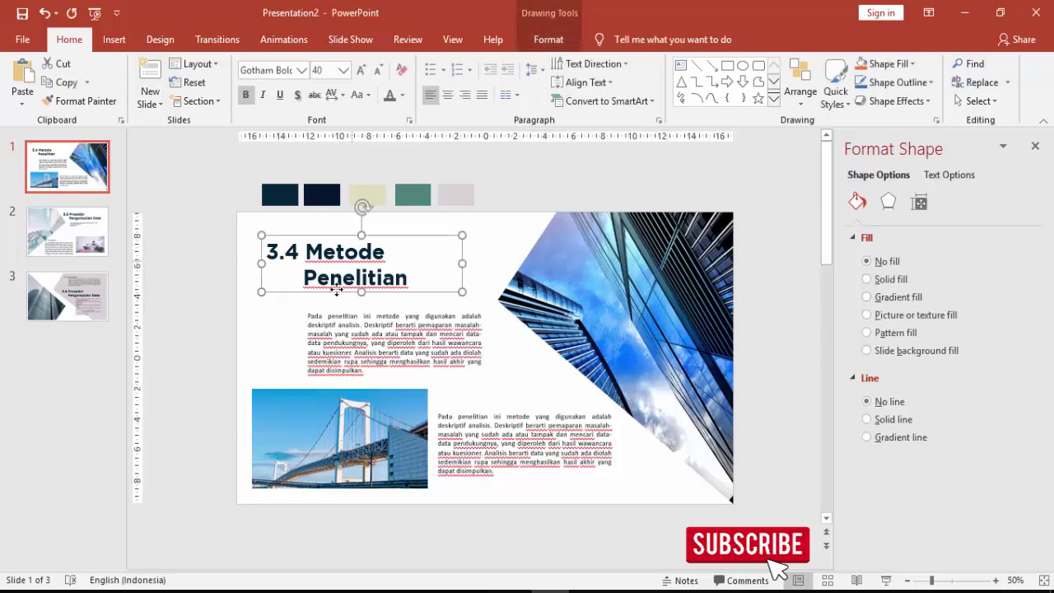
click(330, 277)
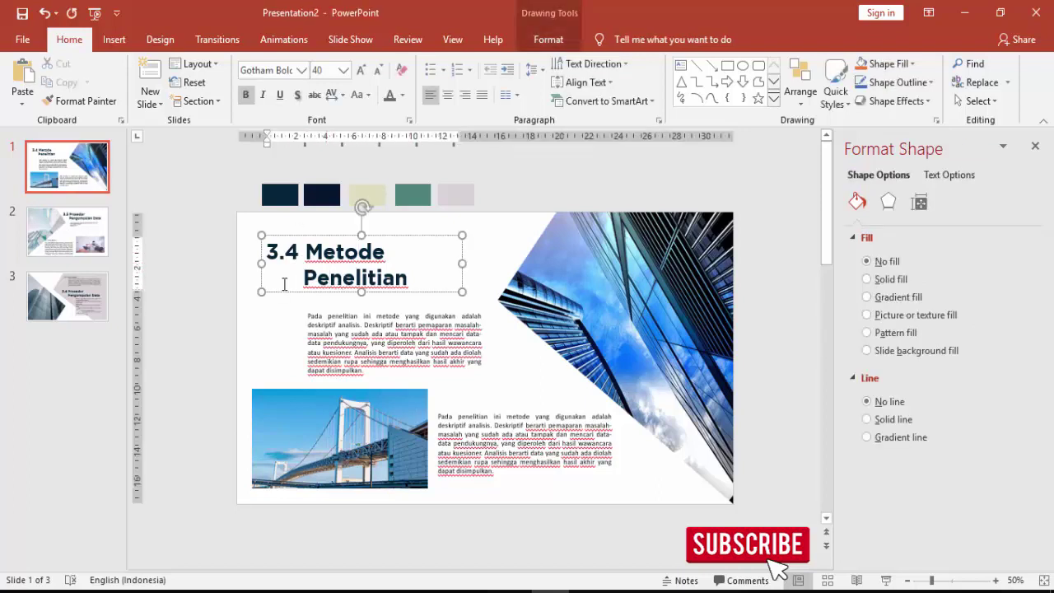
click(76, 235)
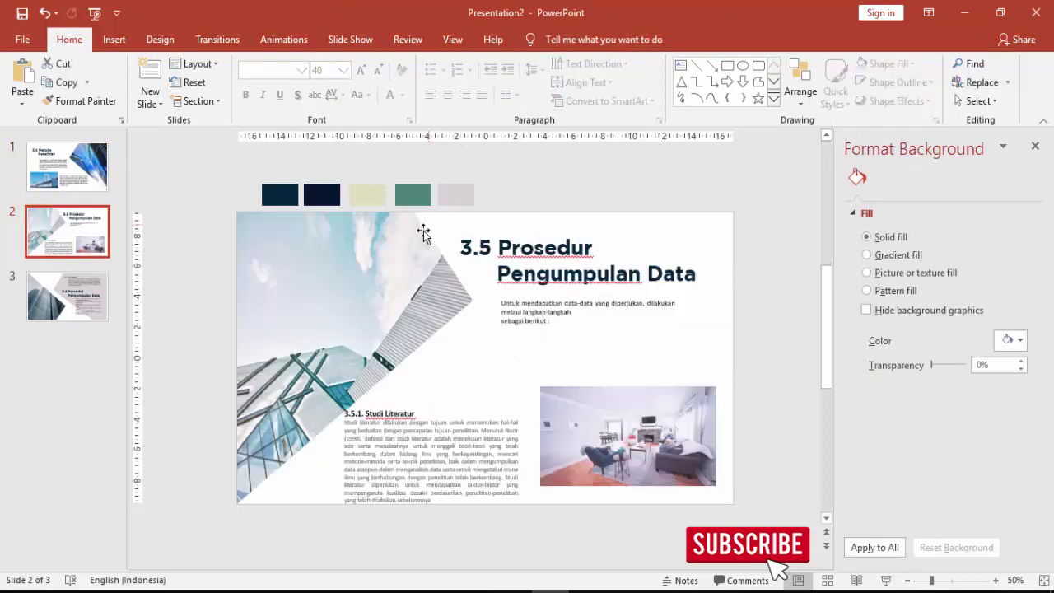
click(71, 295)
click(484, 321)
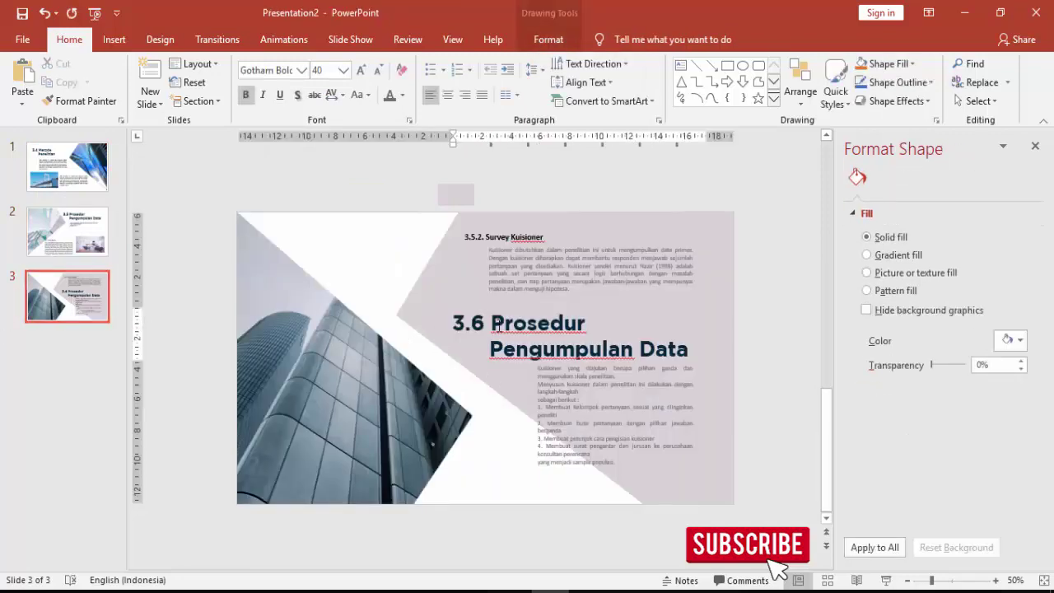
scroll(623, 369, up, 3)
click(623, 418)
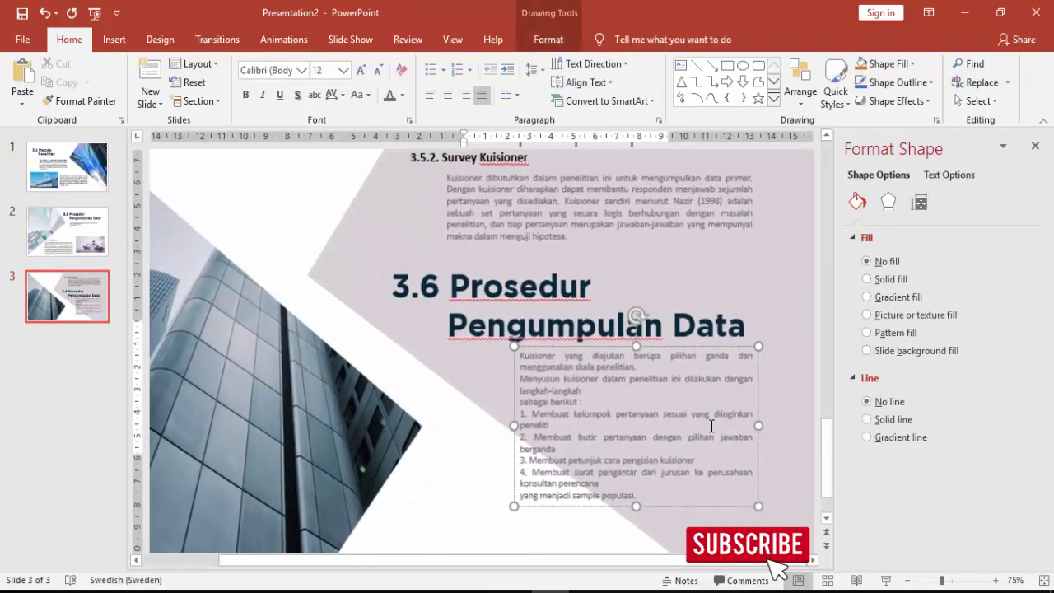
- Widen the questionnaire text box and delete the extra line breaks in the introduction and step 4
drag(762, 424, 791, 424)
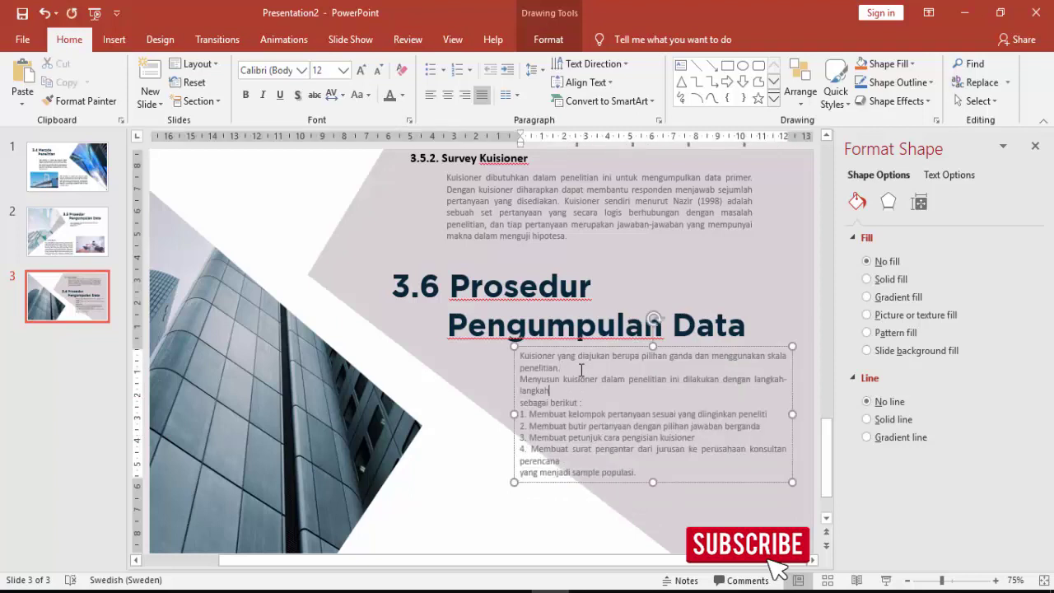
key(Delete)
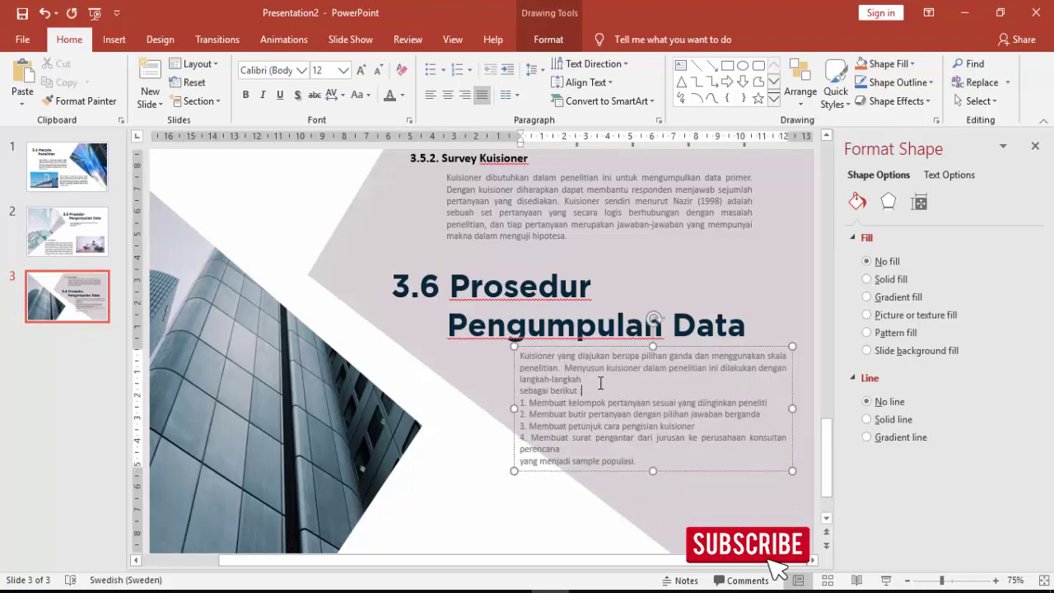
click(596, 377)
key(Delete)
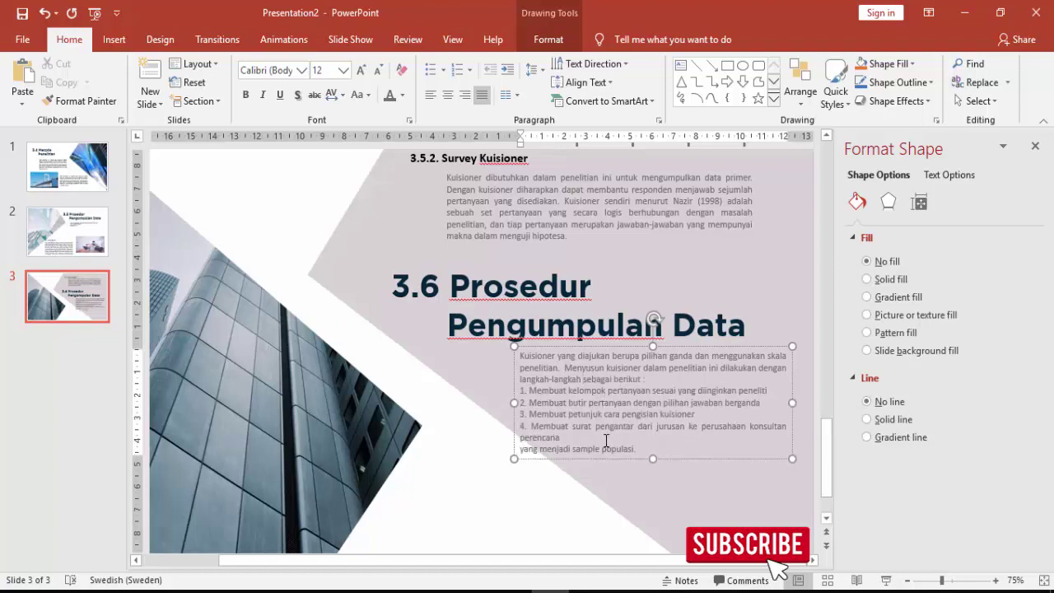
key(Delete)
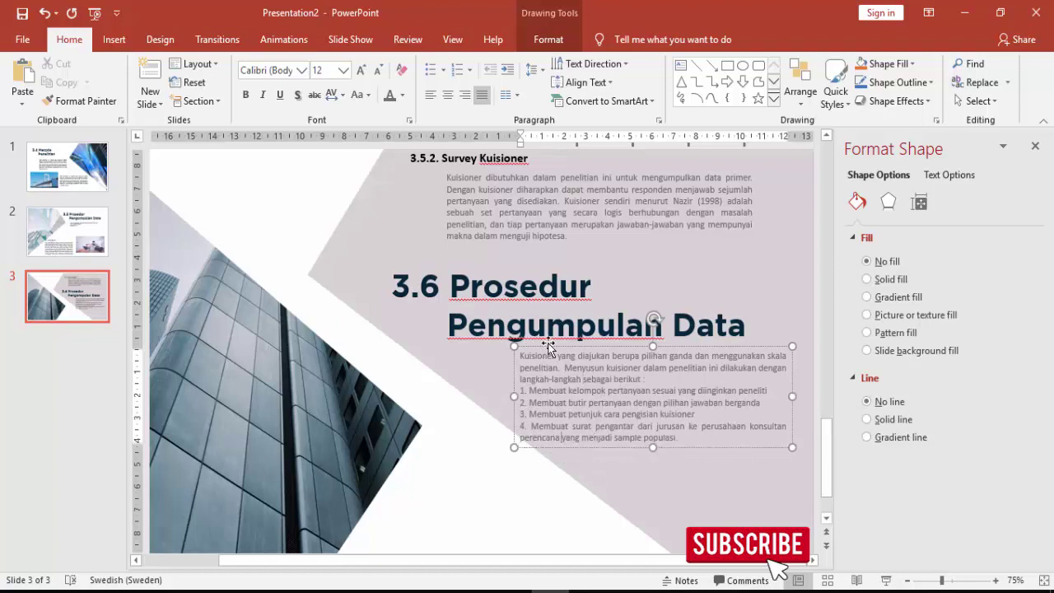
scroll(604, 301, down, 2)
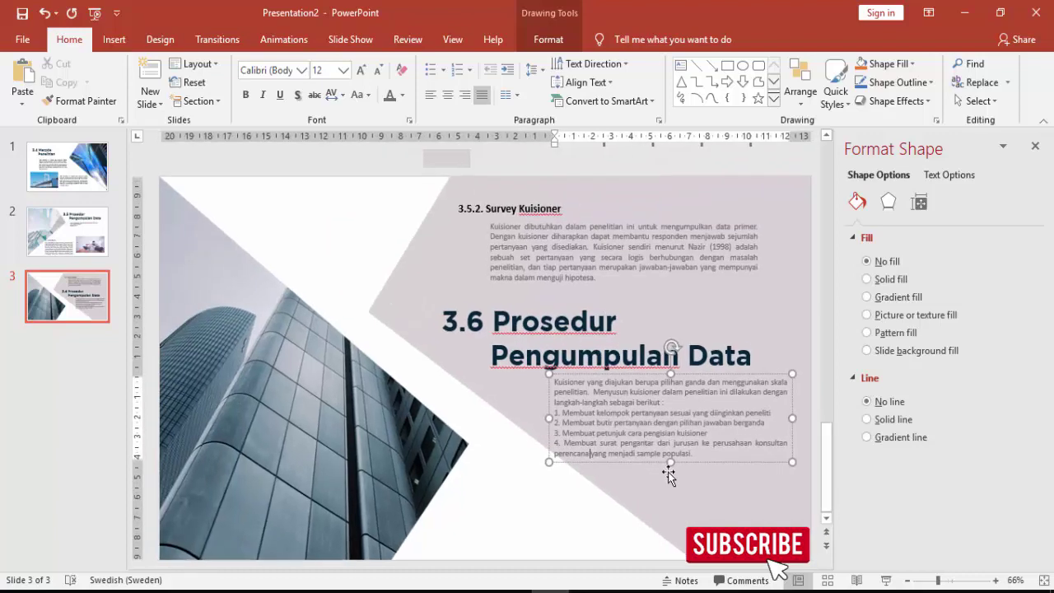
scroll(667, 470, down, 1)
click(539, 492)
- Narrow the questionnaire box, shift the 3.6 title right, and put 'Data' on its own line
click(596, 390)
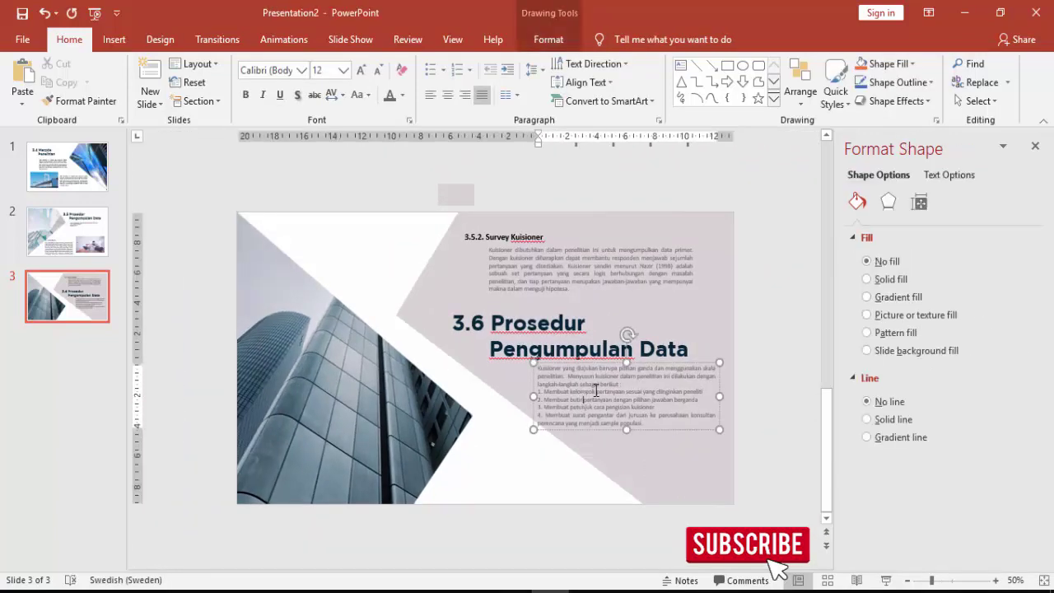
drag(534, 396, 551, 396)
click(529, 350)
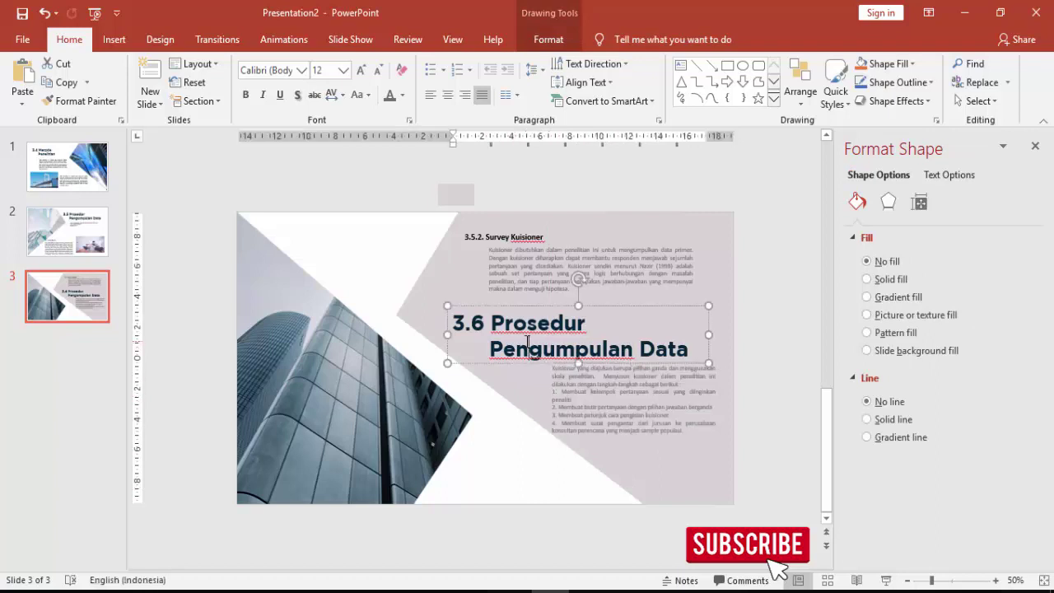
drag(535, 308, 572, 309)
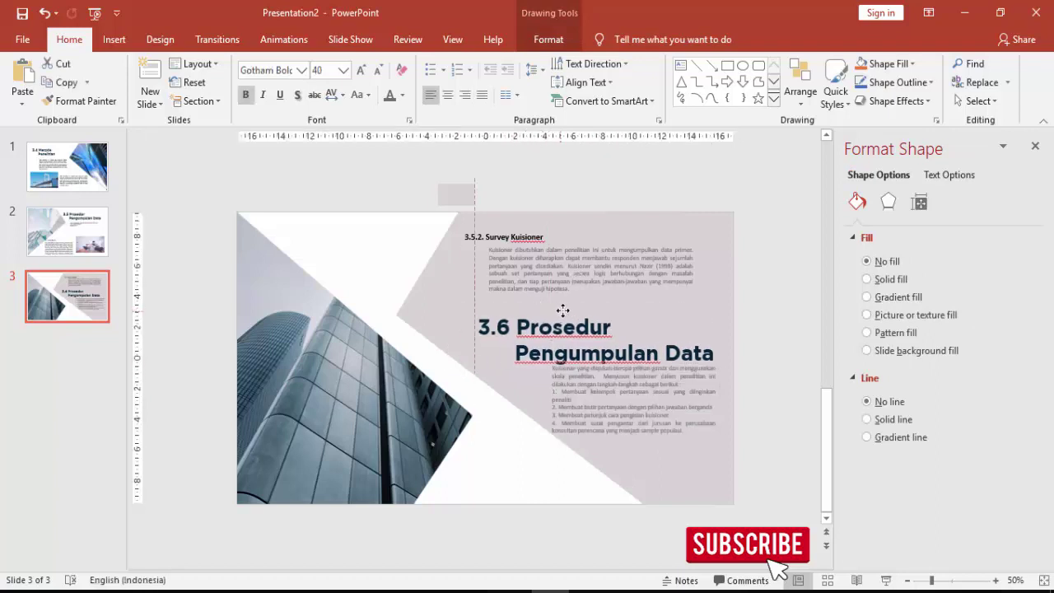
click(673, 349)
key(Return)
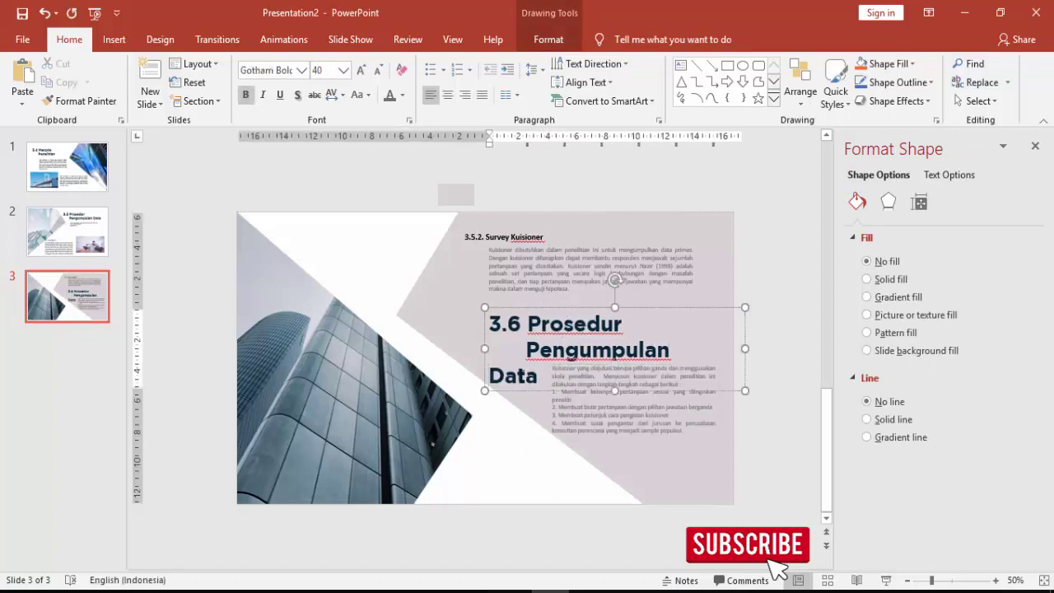
- Reposition the 3.6 title and the questionnaire text so the text sits just beneath 'Data'
click(590, 423)
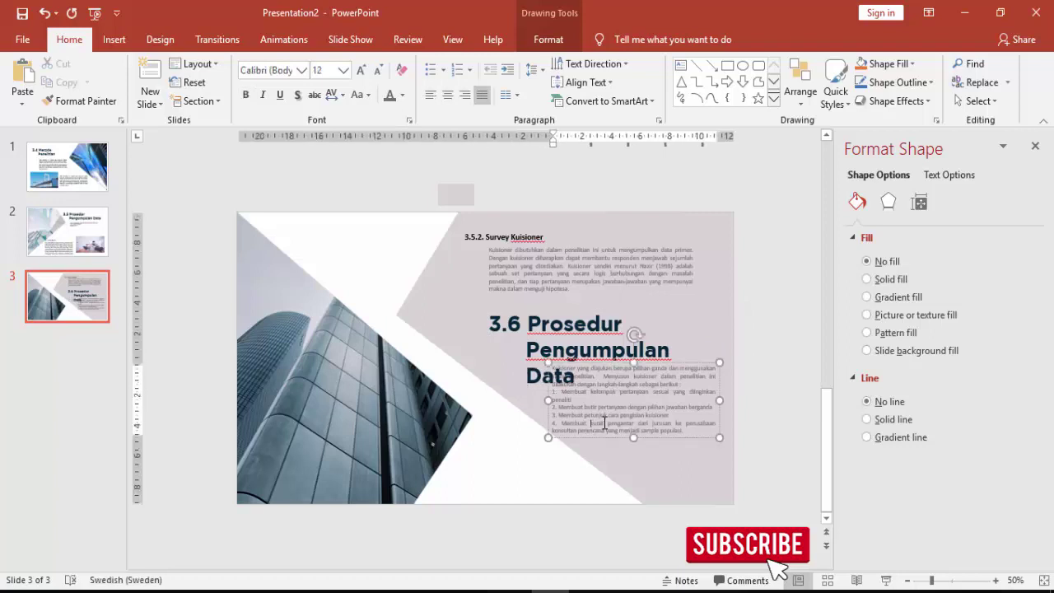
drag(623, 437, 623, 465)
click(590, 351)
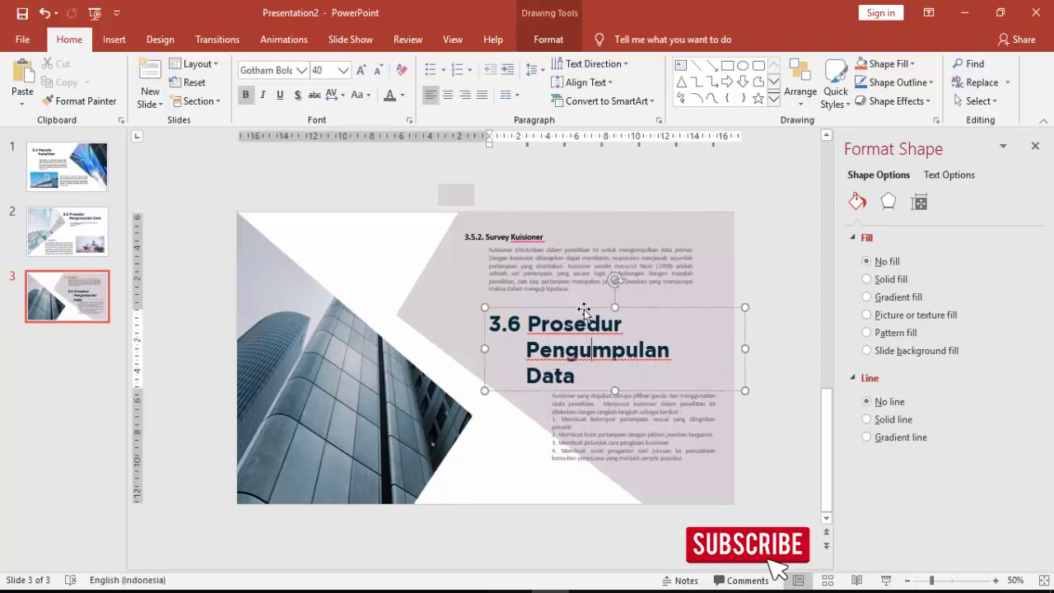
drag(583, 310, 597, 298)
click(603, 387)
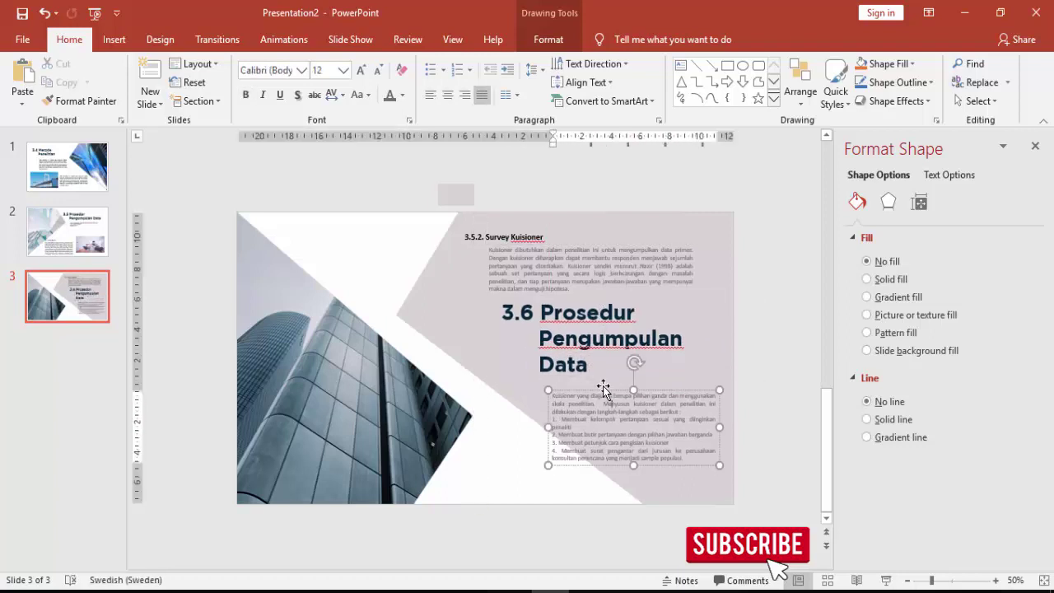
drag(603, 388, 601, 375)
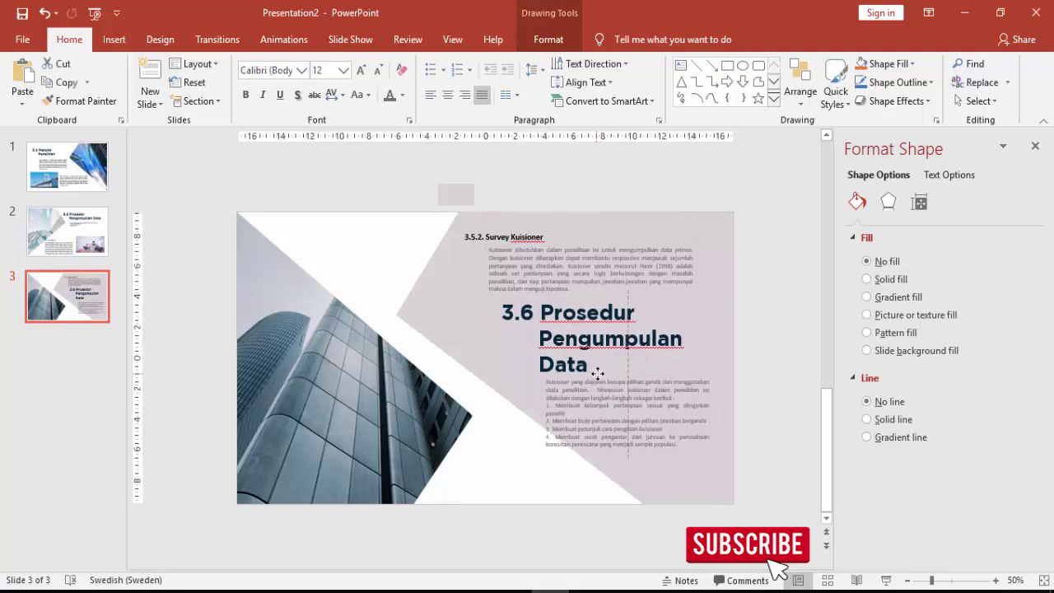
click(696, 367)
click(780, 368)
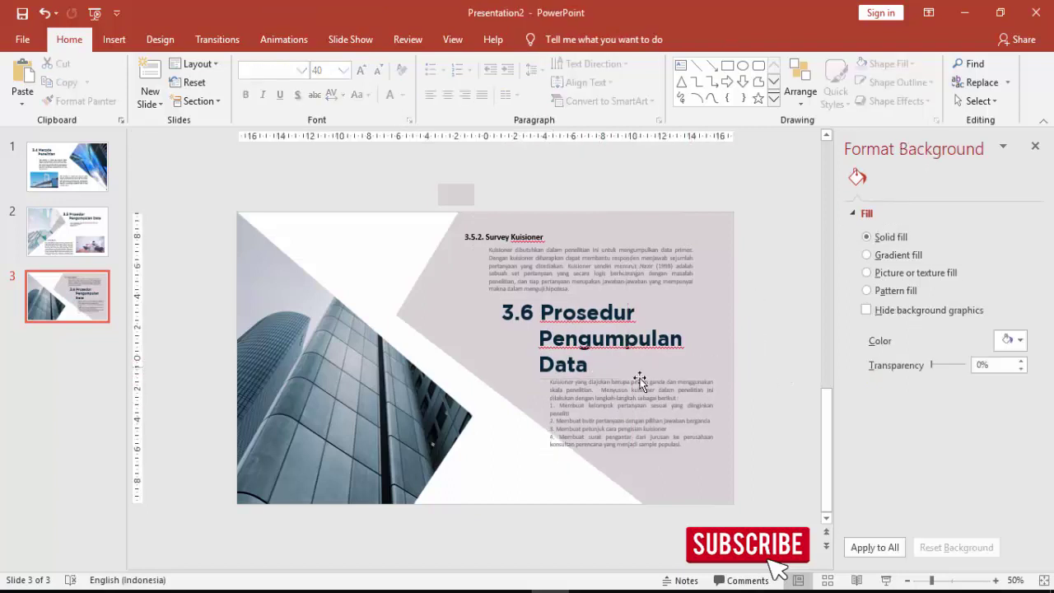
- Cycle through slides 1, 2 and 3 twice, ending on slide 1, 3.4 Metode Penelitian
click(82, 177)
click(83, 248)
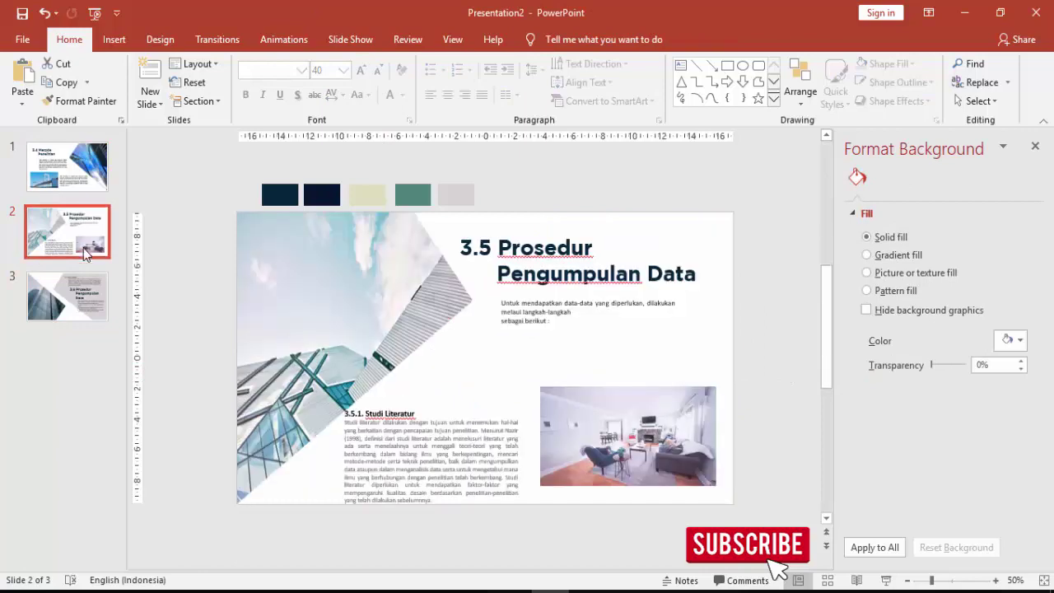
click(87, 297)
click(70, 169)
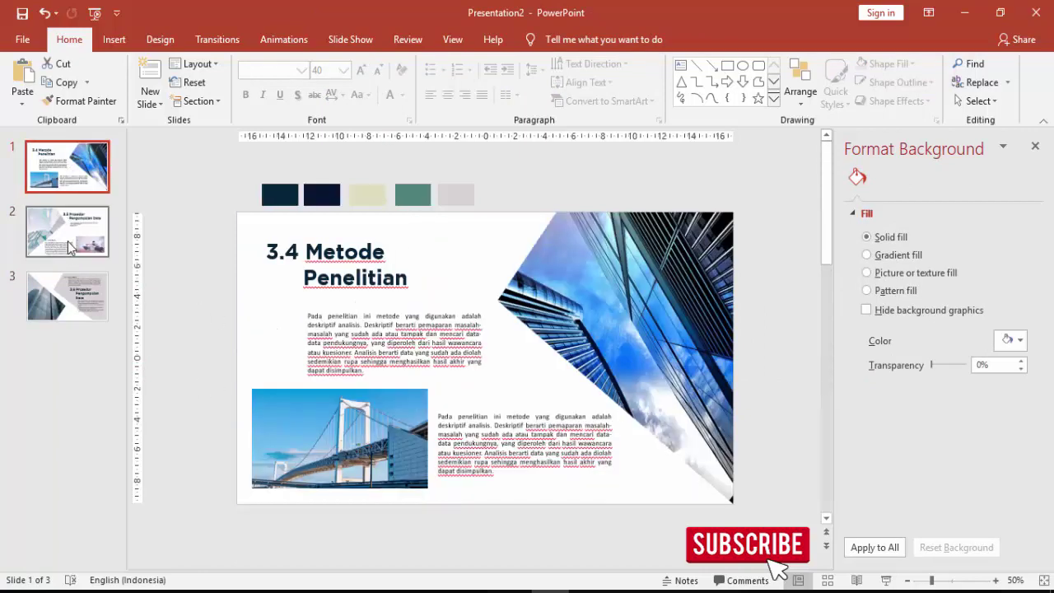
click(68, 241)
click(69, 305)
click(84, 176)
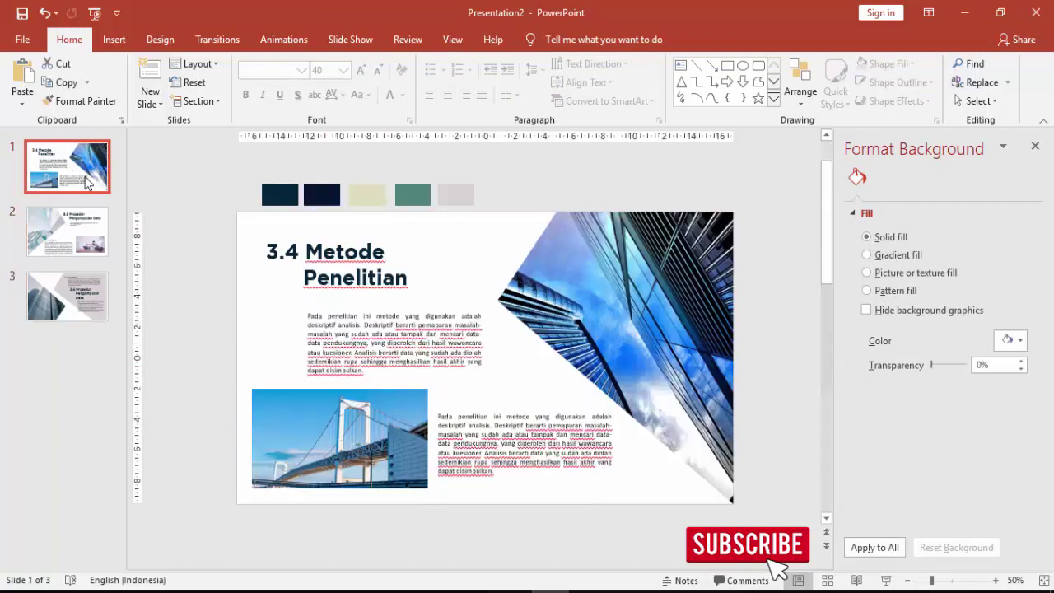
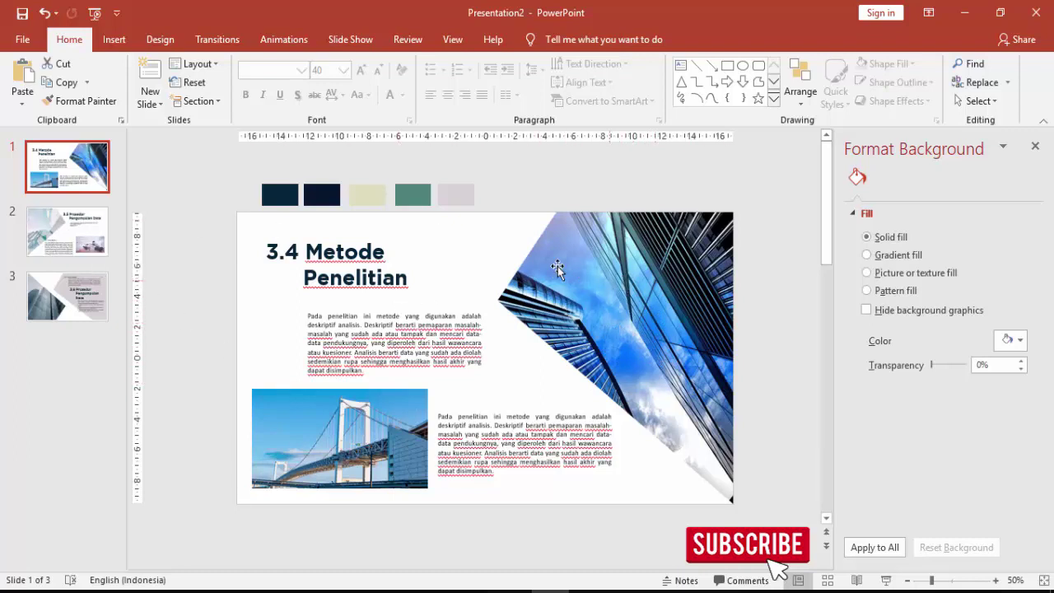
- Check both slide pictures and preview the deck as a slide show
click(362, 403)
click(609, 343)
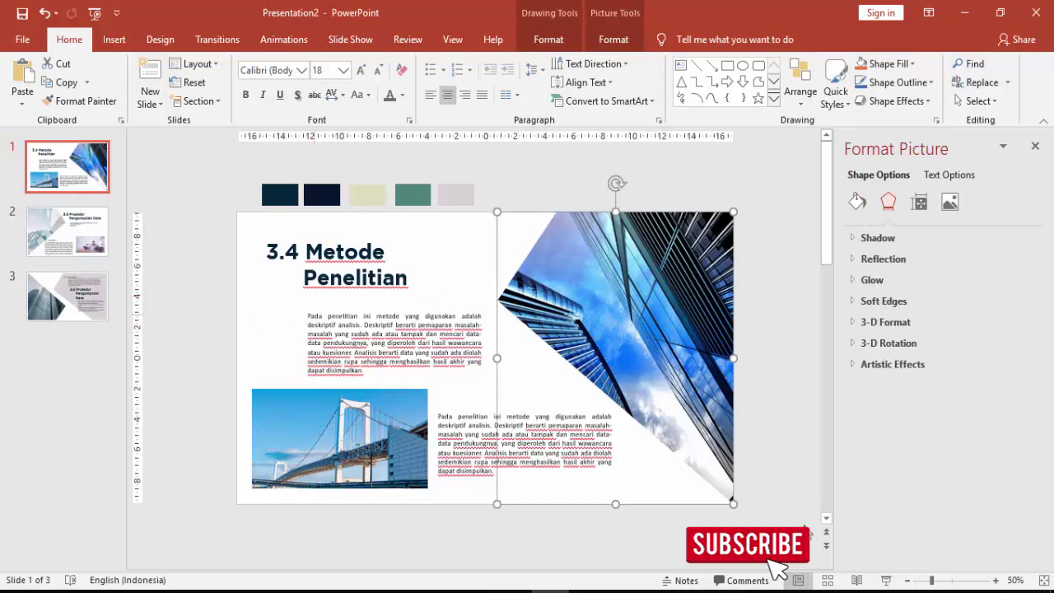
key(F5)
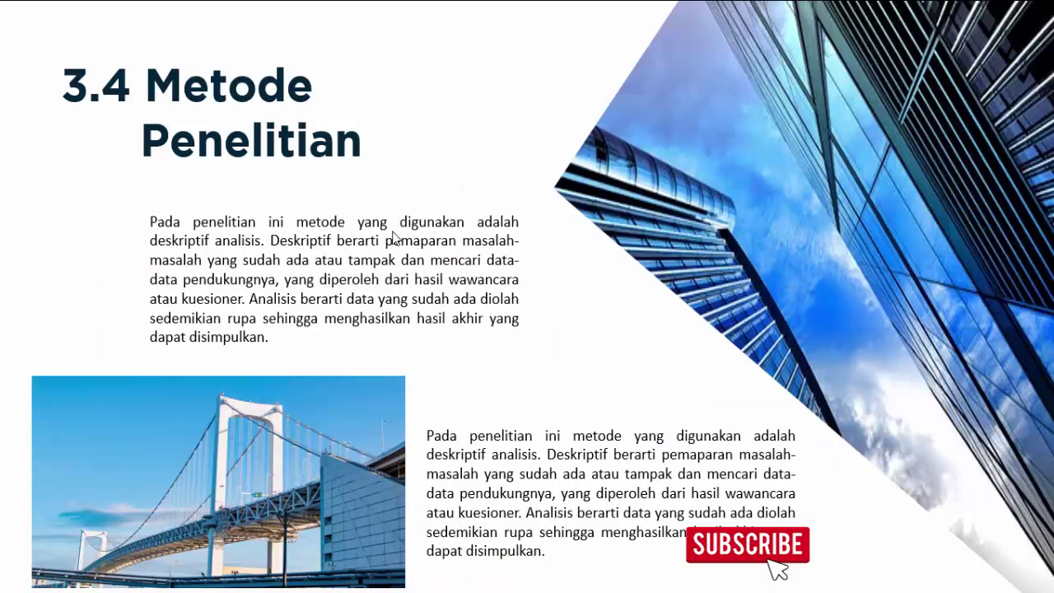
key(Escape)
- Nudge the upper body text box slightly up and left, then consult the PDF source
click(350, 305)
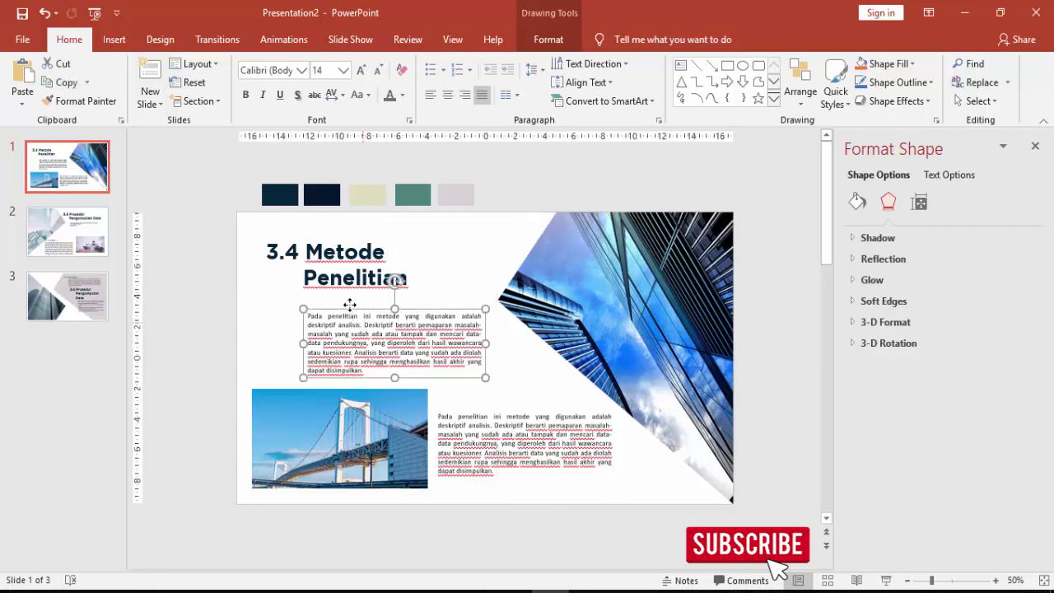
drag(350, 304, 347, 298)
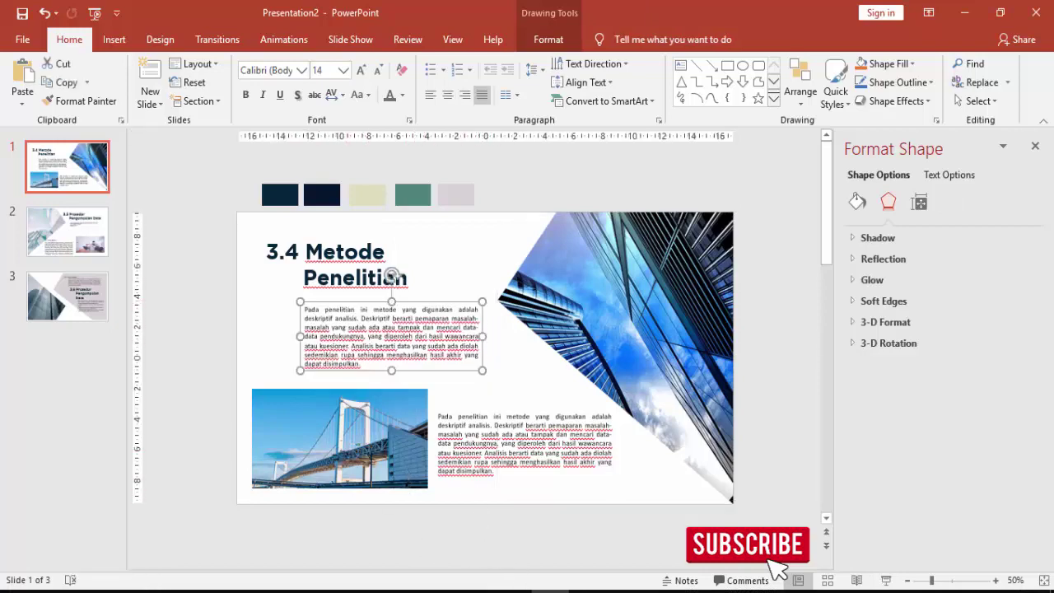
key(alt+Tab)
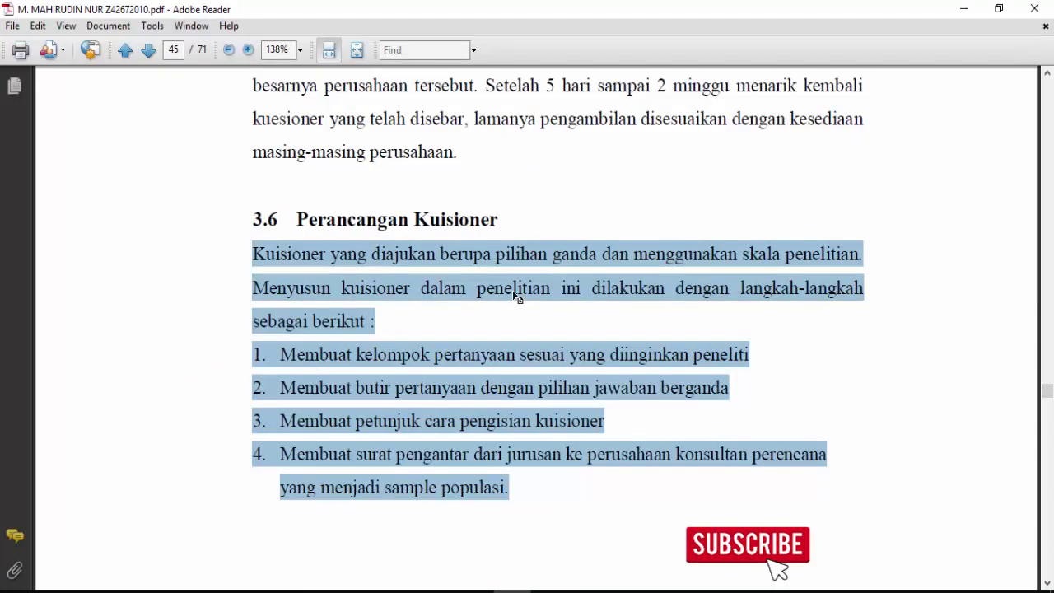
scroll(518, 292, down, 2)
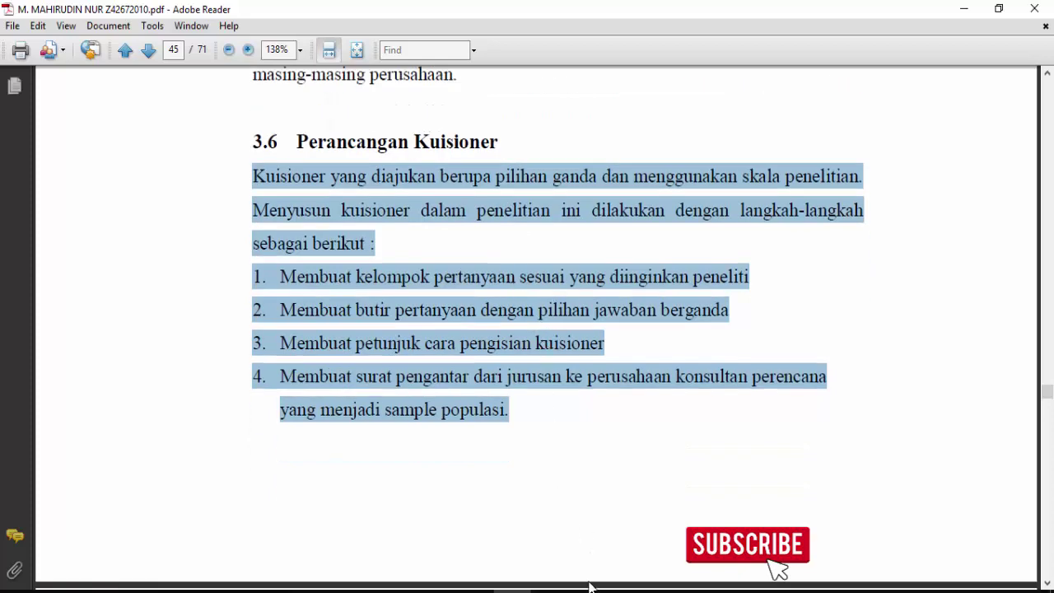
key(alt+Tab)
- With the Animation Pane shown, give the building picture a Wipe entrance from the right
click(168, 241)
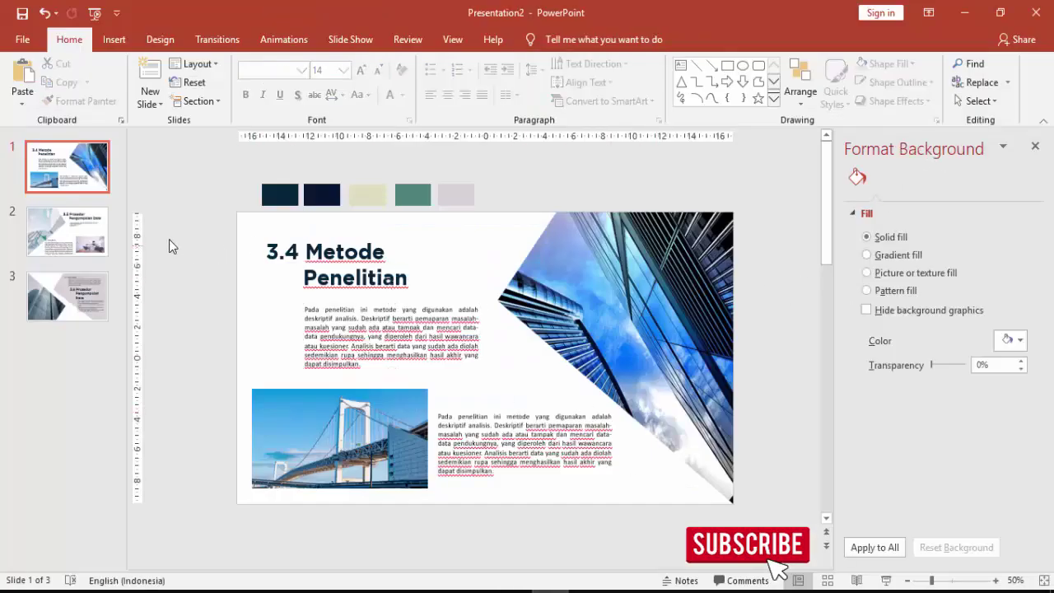
click(1035, 146)
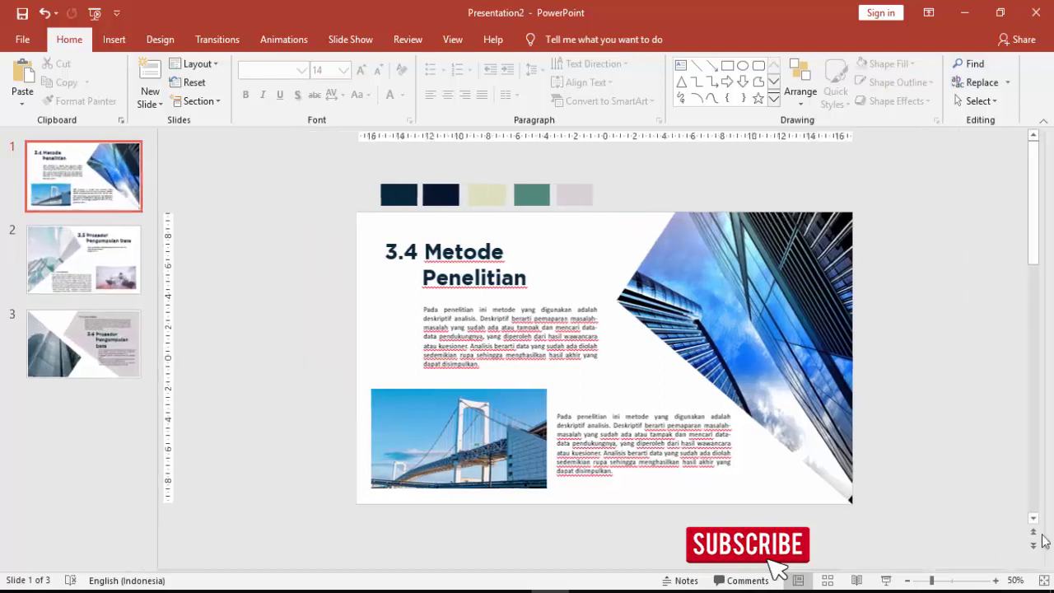
click(266, 34)
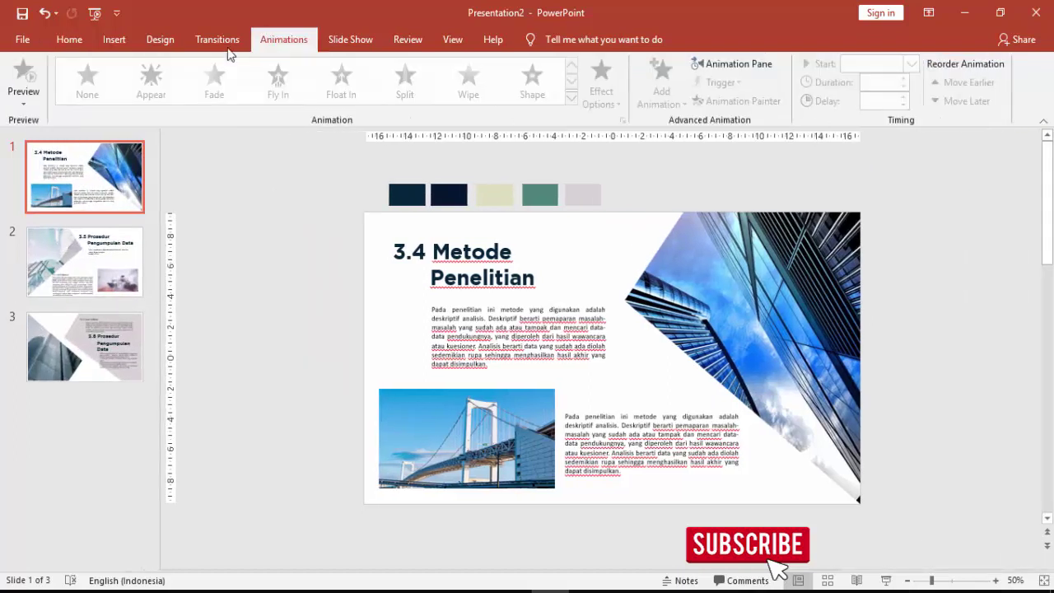
click(728, 64)
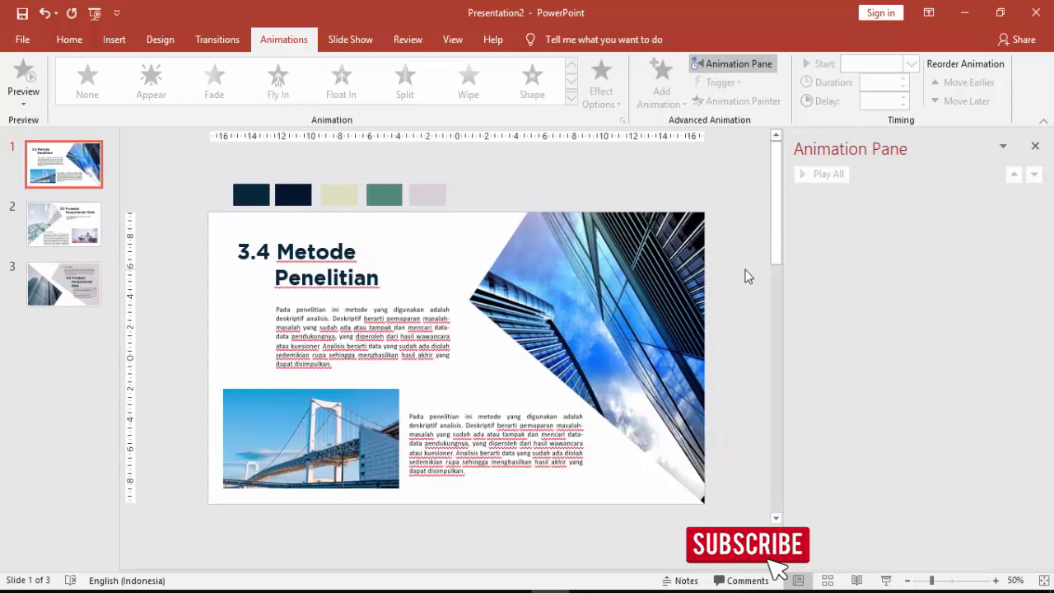
click(651, 322)
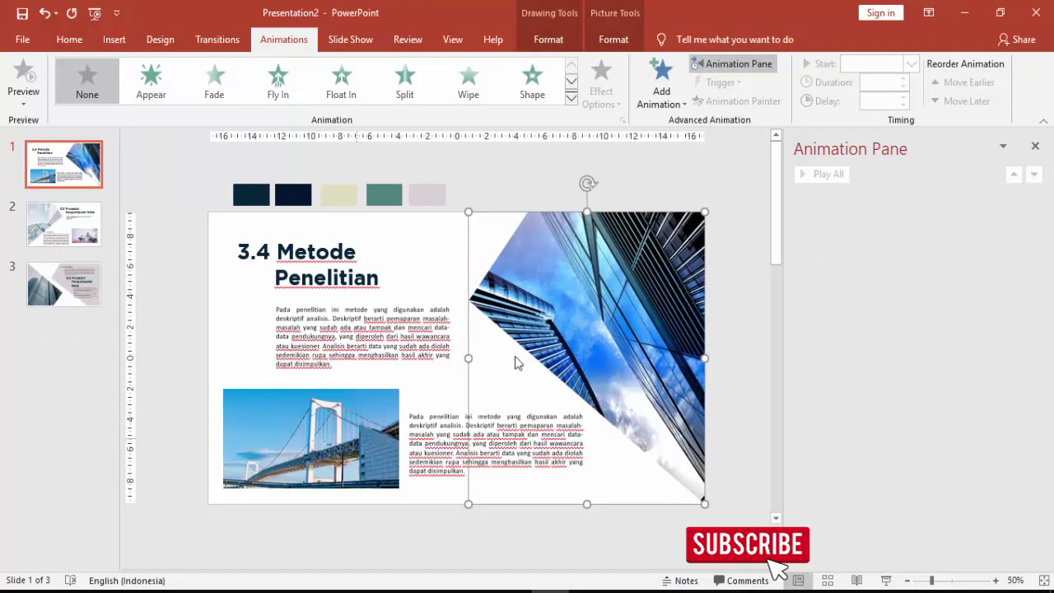
click(660, 87)
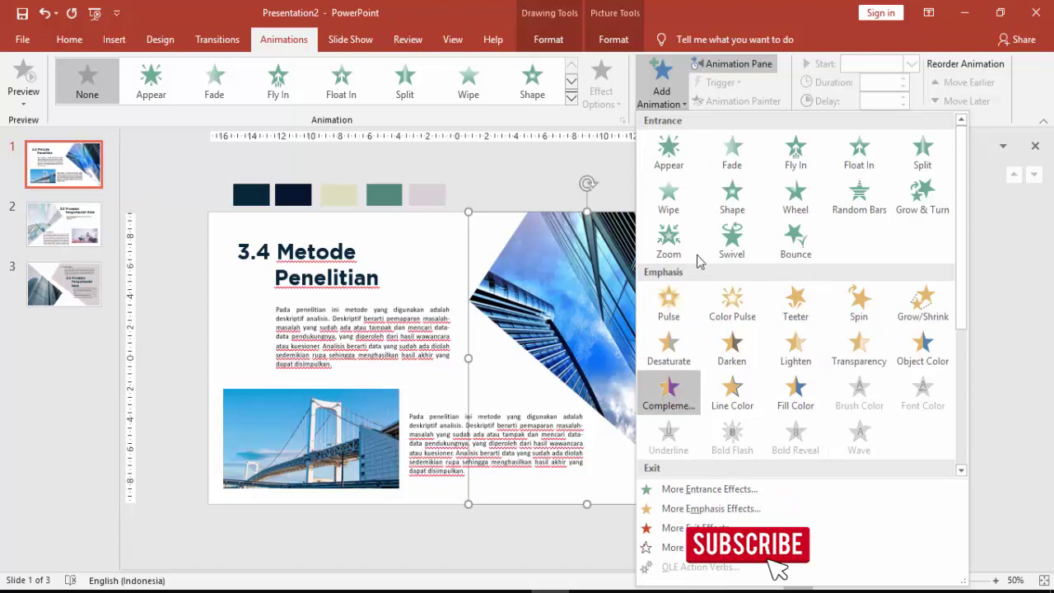
click(678, 201)
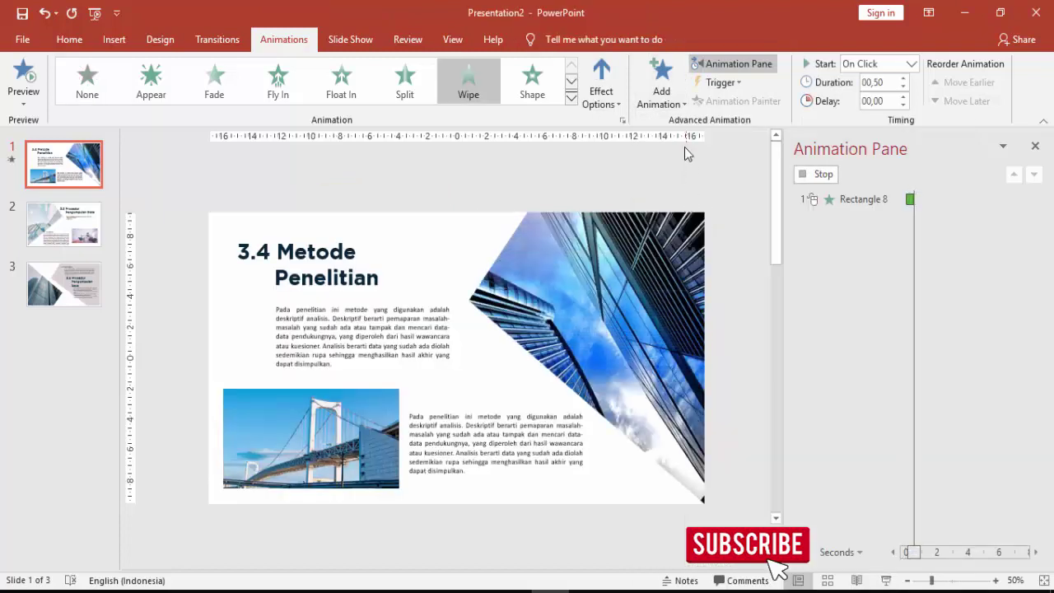
click(613, 74)
click(622, 193)
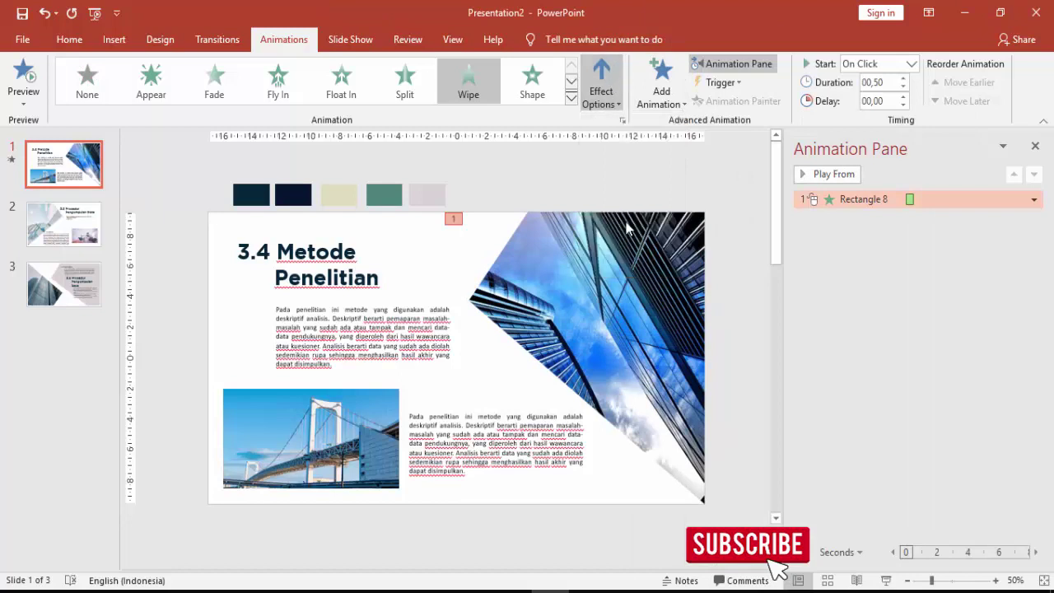
- Copy the Wipe onto the bridge picture with Animation Painter, set to From Left
click(358, 423)
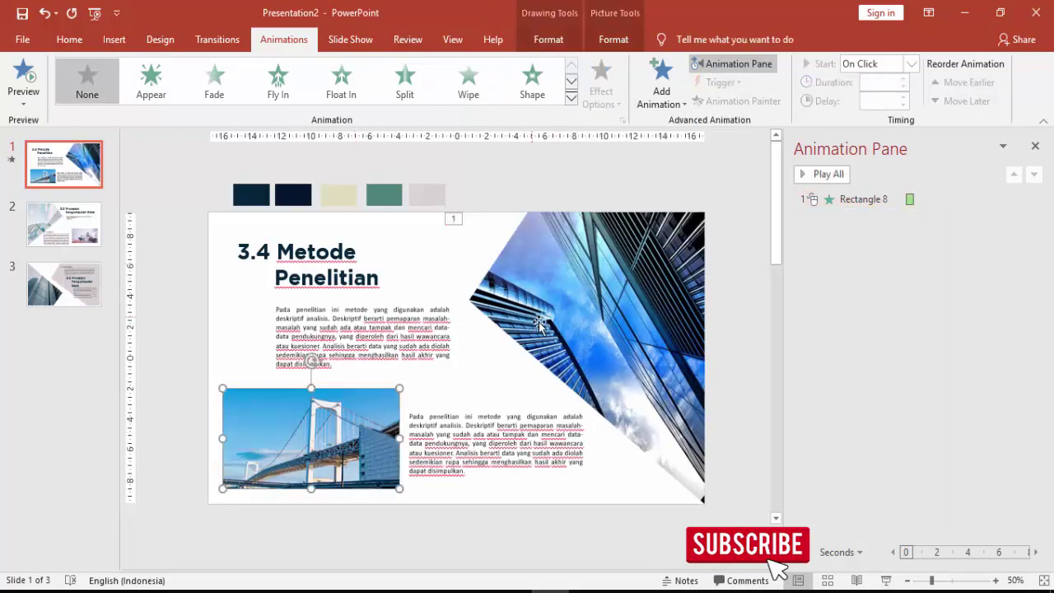
click(646, 258)
click(735, 100)
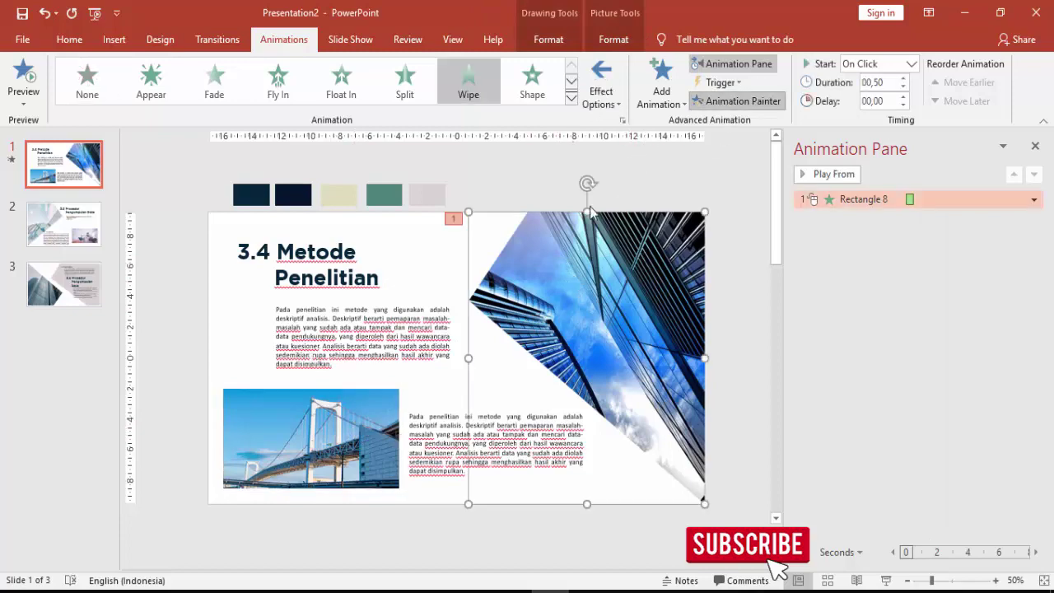
click(360, 403)
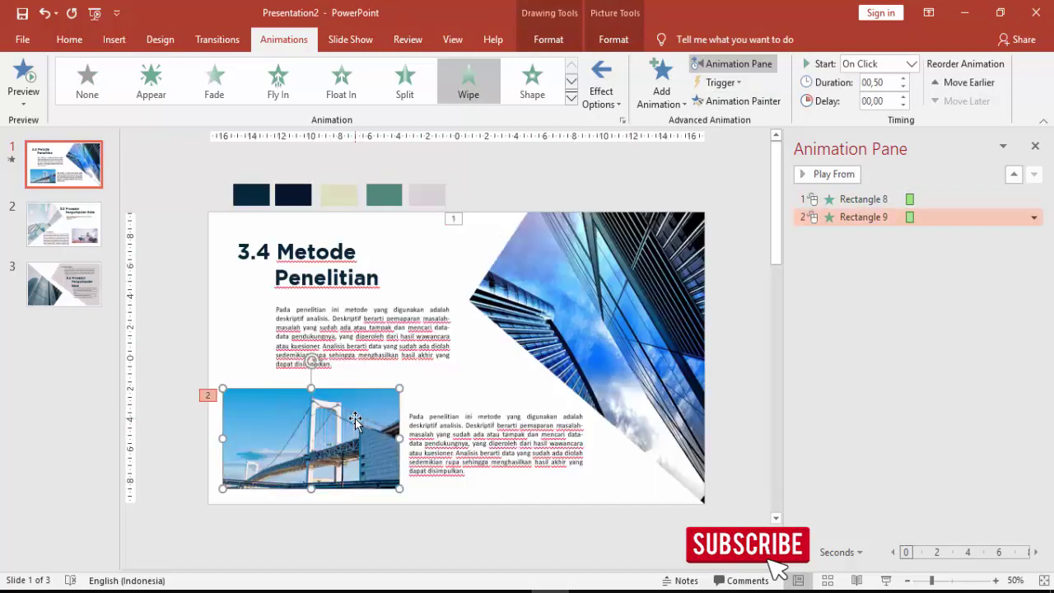
click(600, 78)
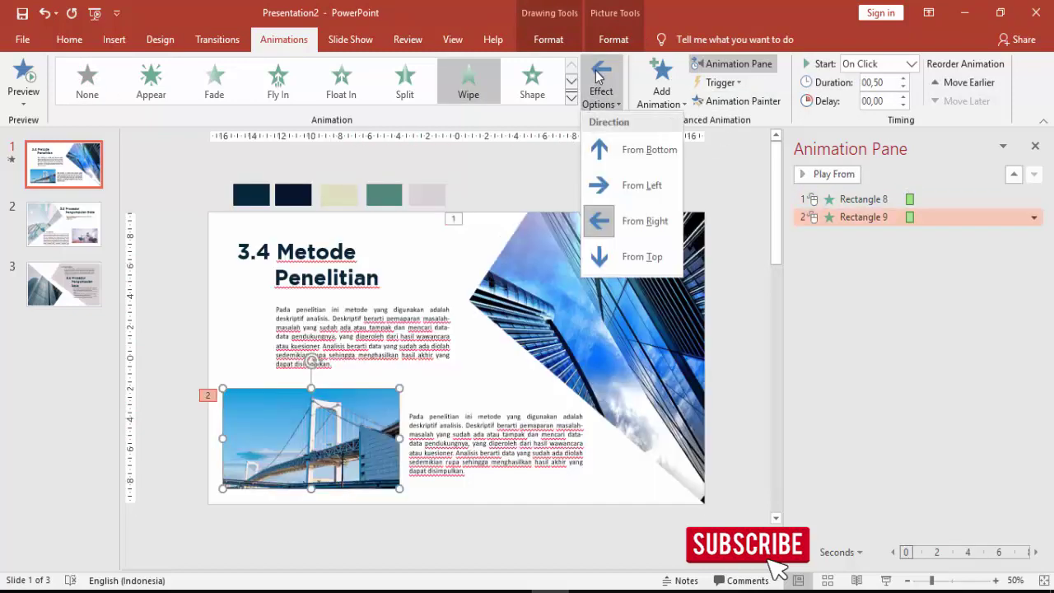
click(606, 185)
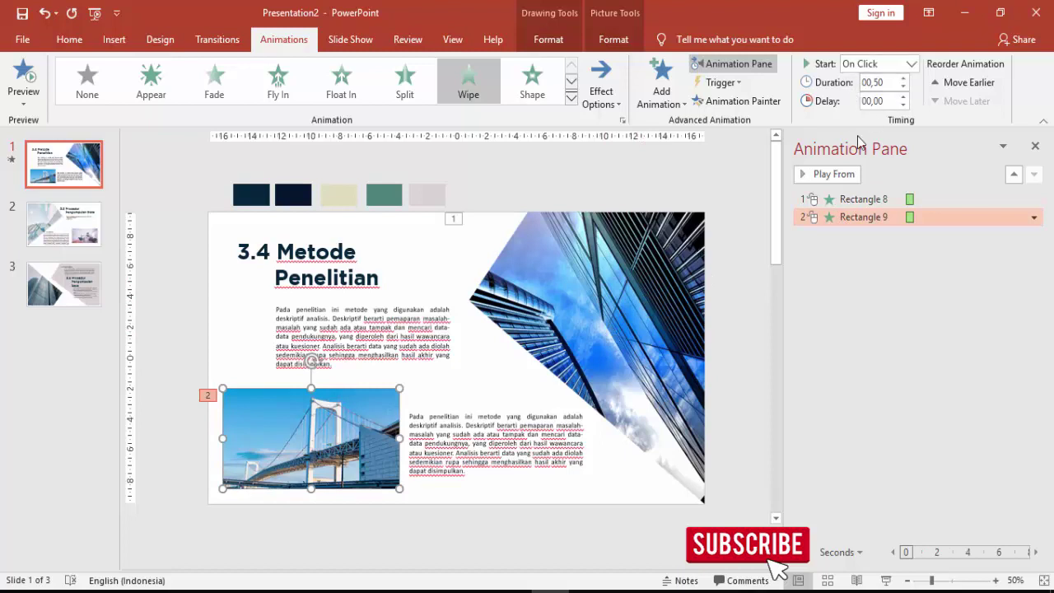
- Make the bridge animation start With Previous
click(862, 200)
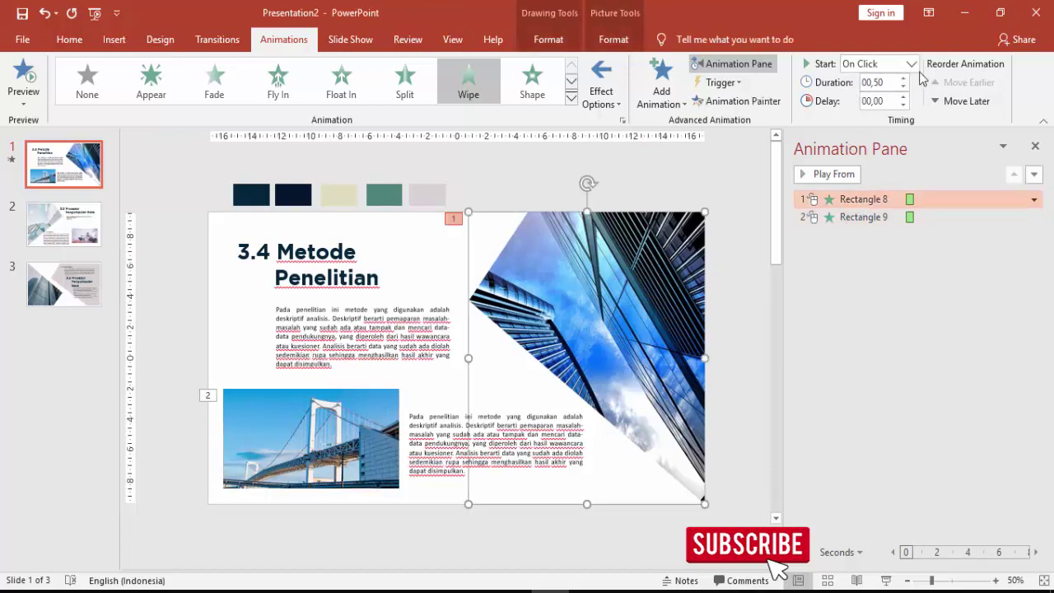
click(870, 218)
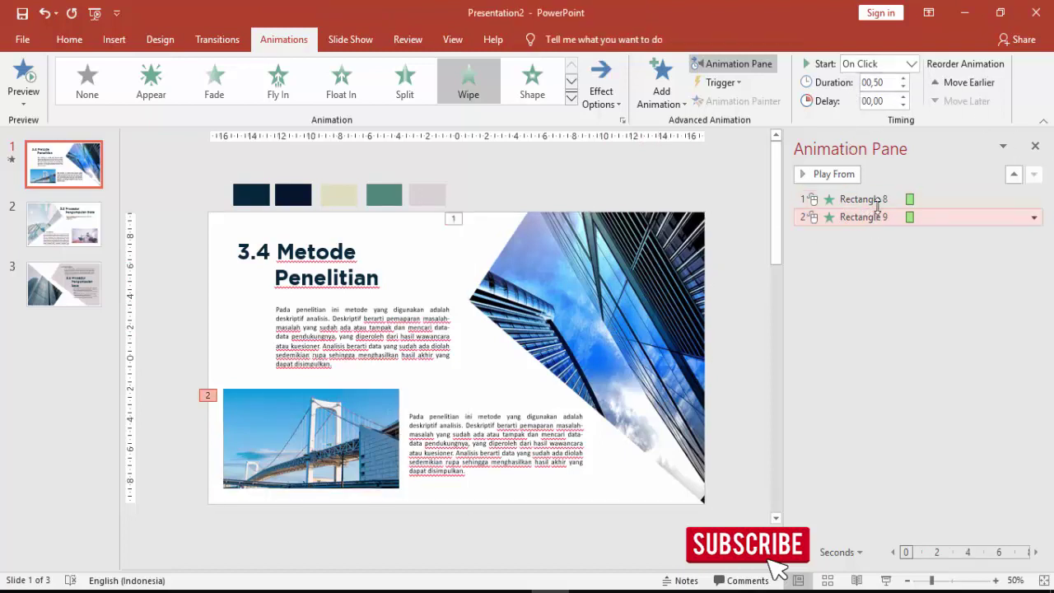
click(910, 64)
click(873, 98)
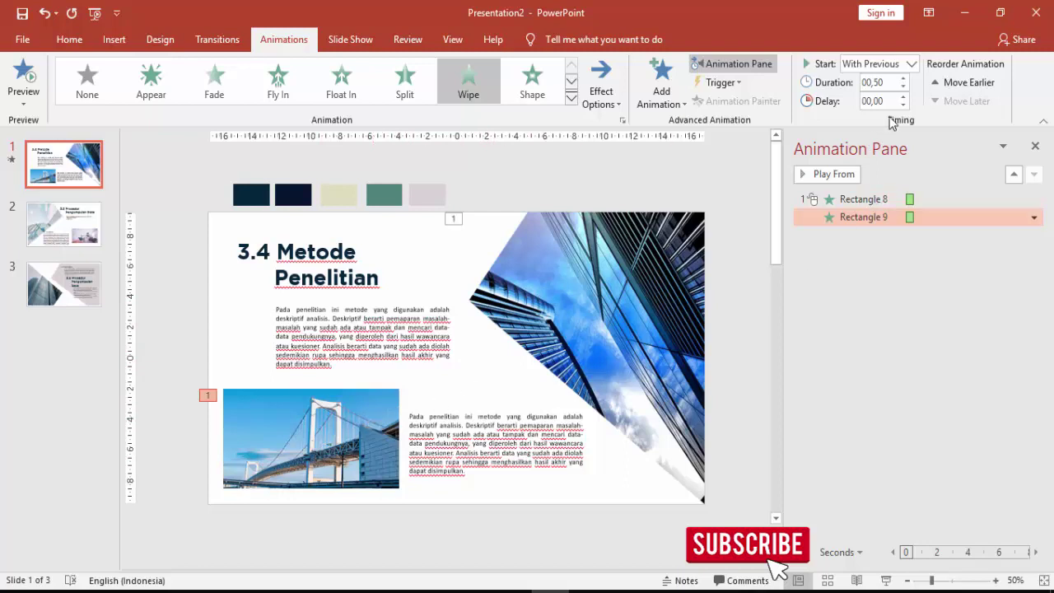
- Reset the bridge animation's delay to zero and replay the slide's animations to check timing
click(355, 432)
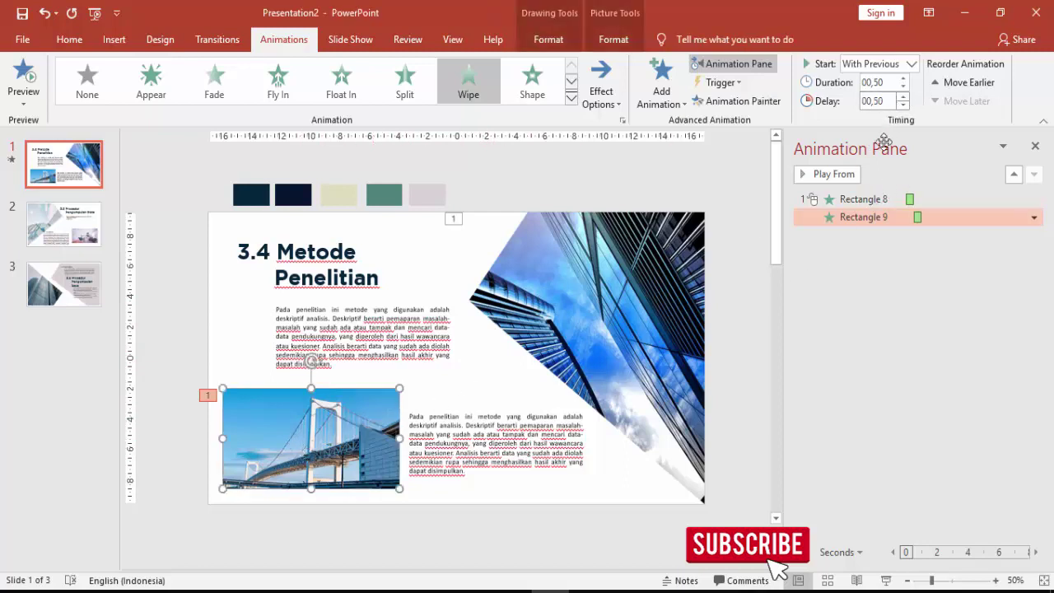
click(835, 199)
click(825, 173)
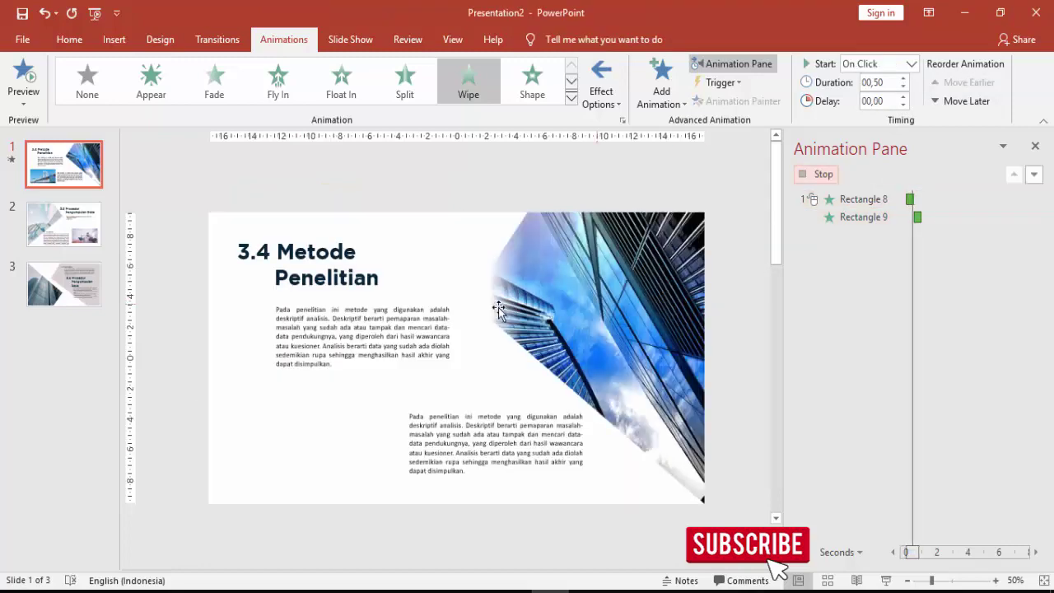
click(919, 217)
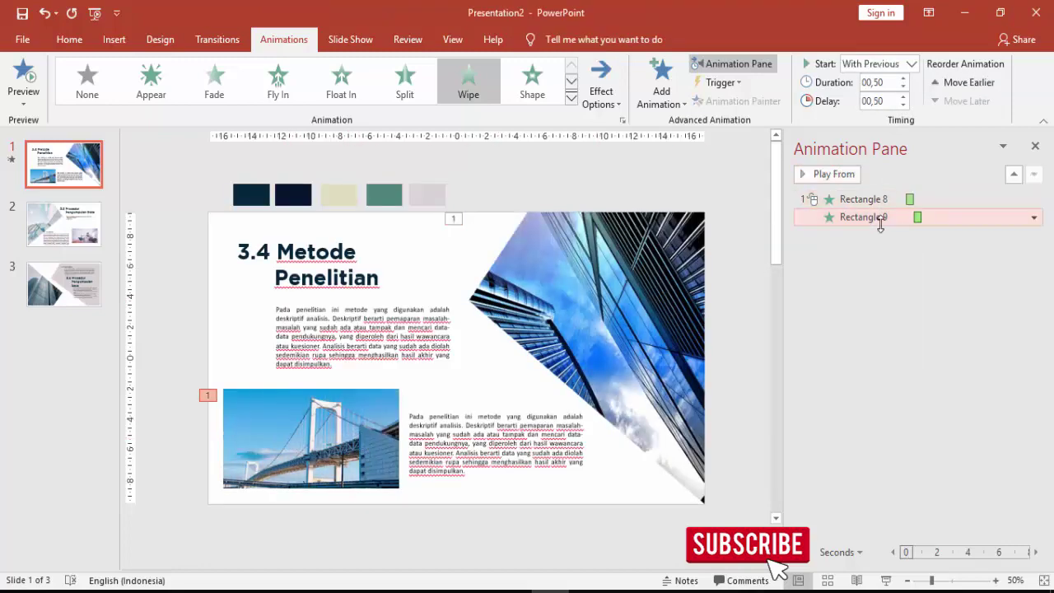
click(903, 105)
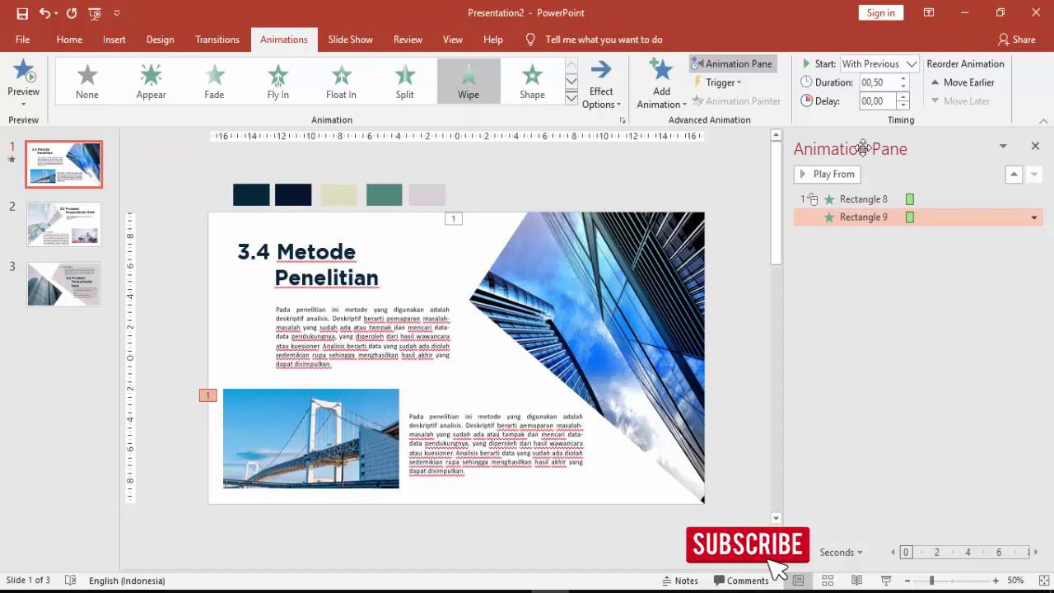
click(865, 199)
click(849, 176)
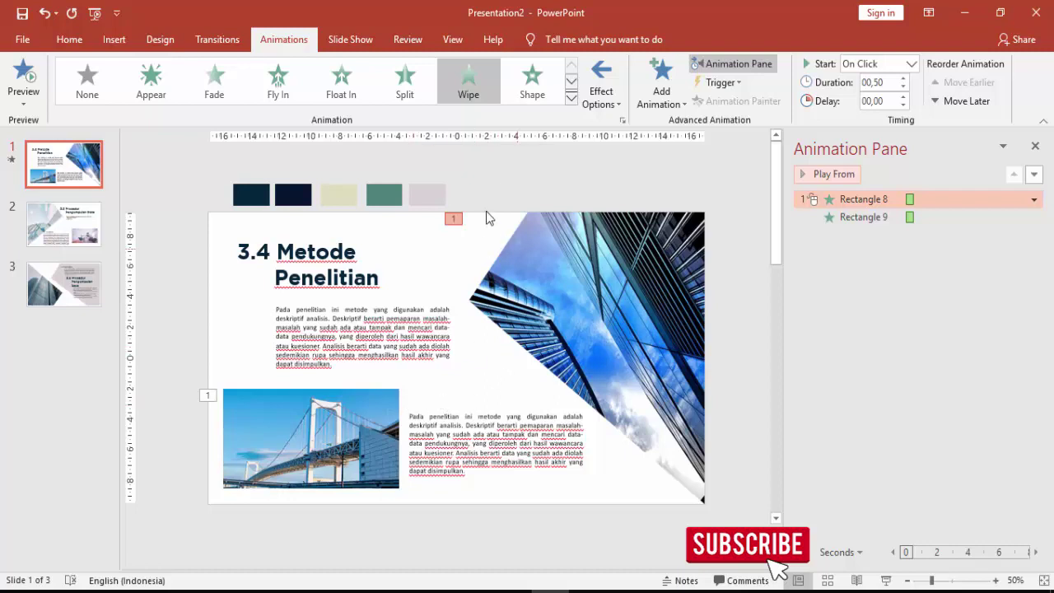
- Give the 3.4 Metode Penelitian title a Flip entrance, comparing it with Pinwheel, and preview
click(332, 255)
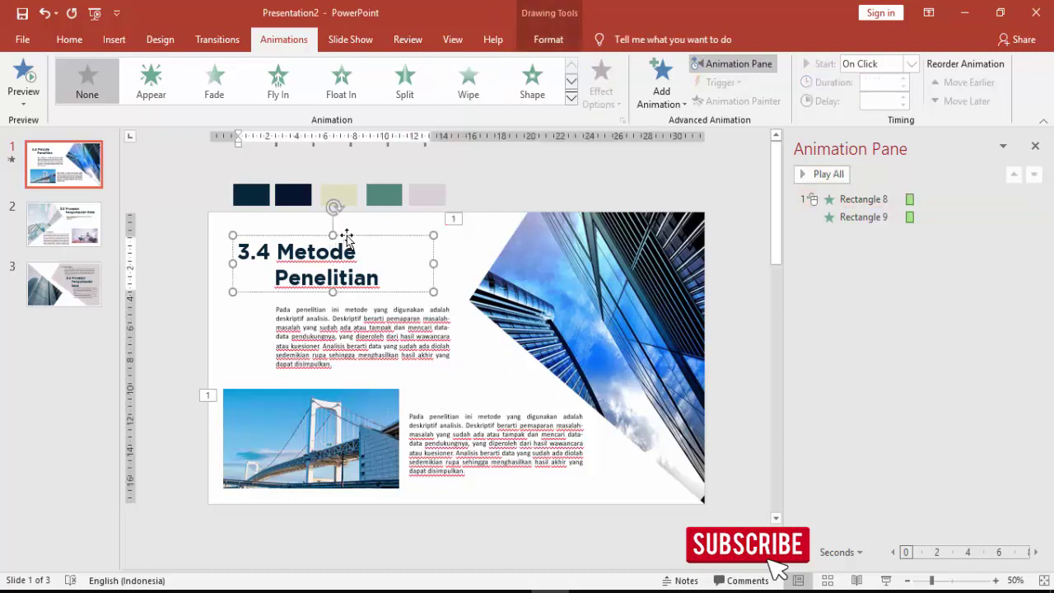
click(671, 86)
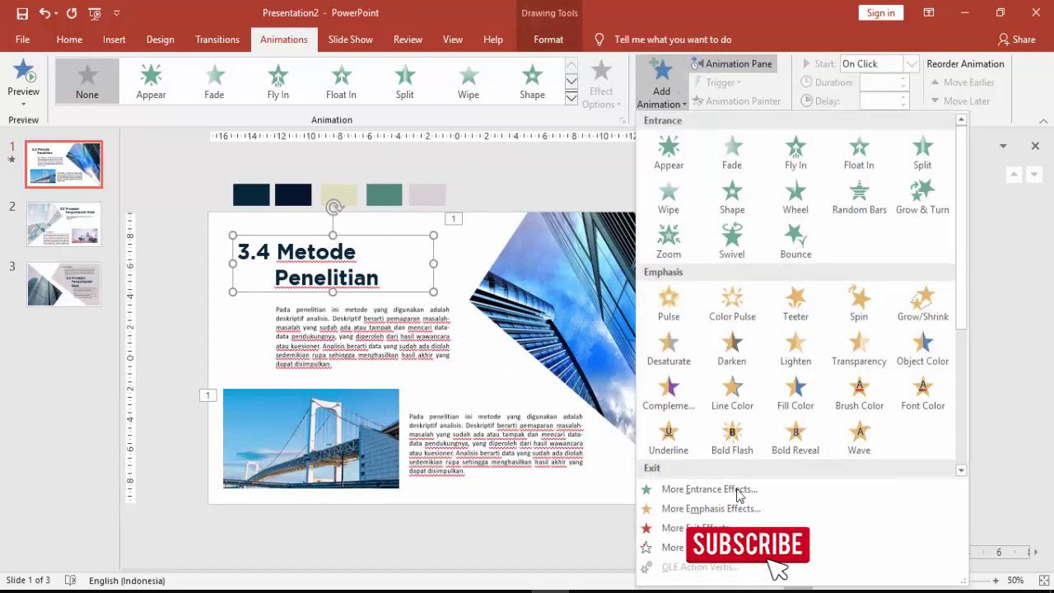
click(738, 491)
scroll(550, 386, down, 2)
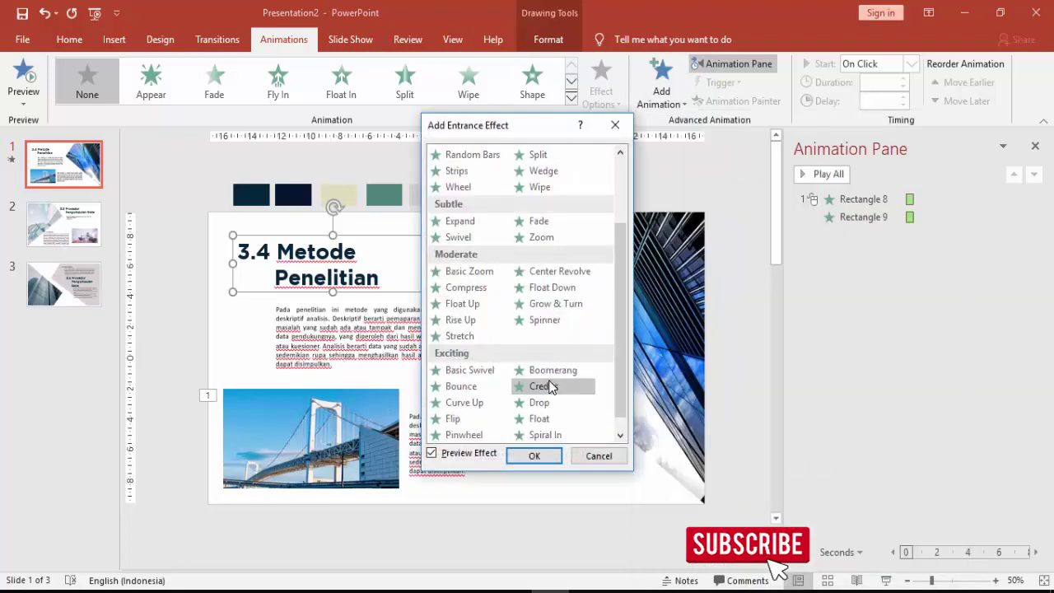
scroll(550, 386, down, 1)
click(458, 419)
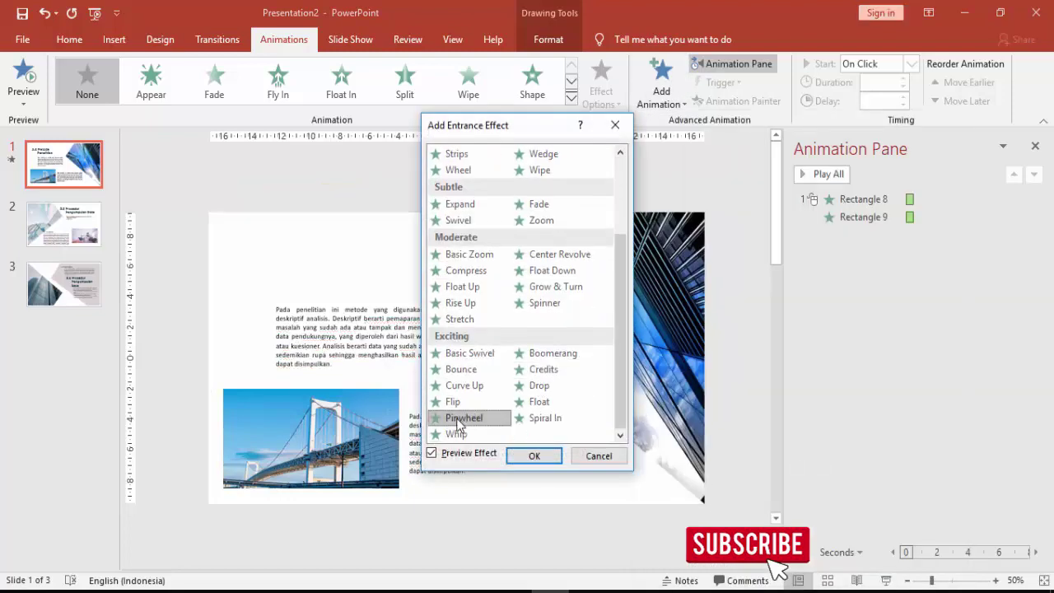
click(462, 406)
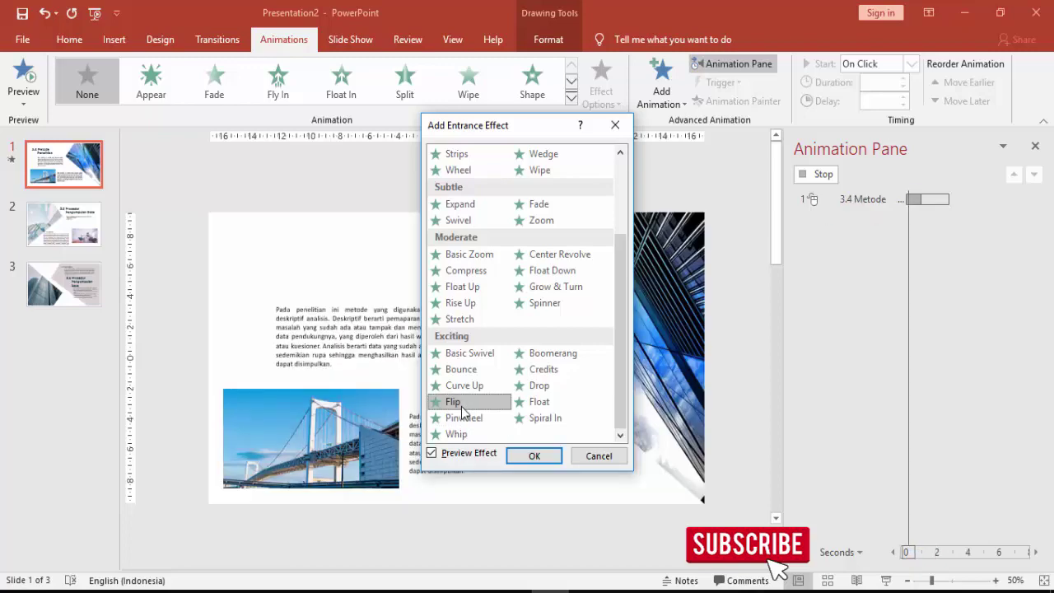
click(468, 419)
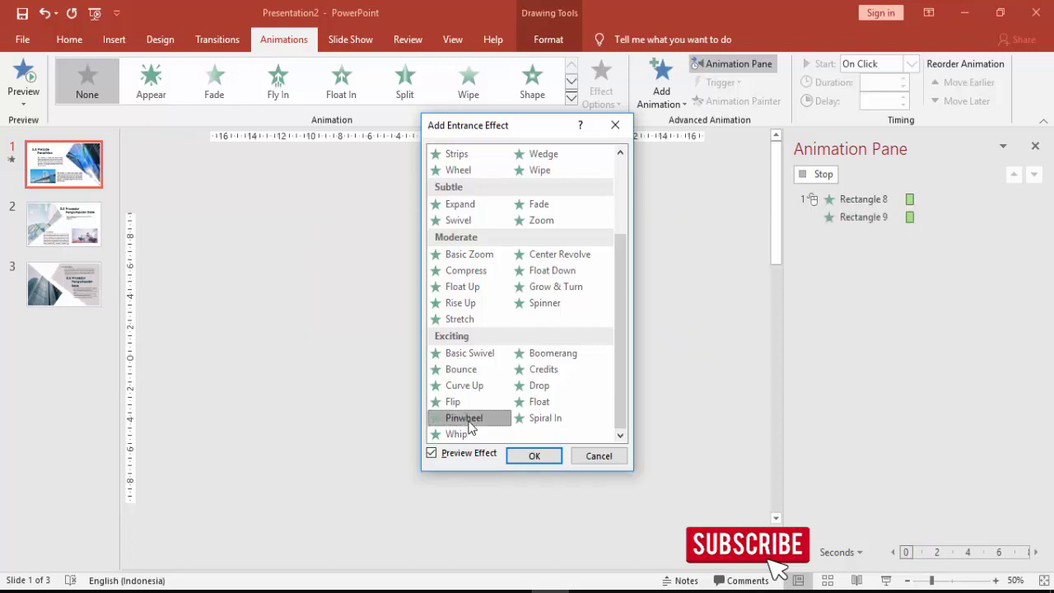
click(461, 402)
click(534, 455)
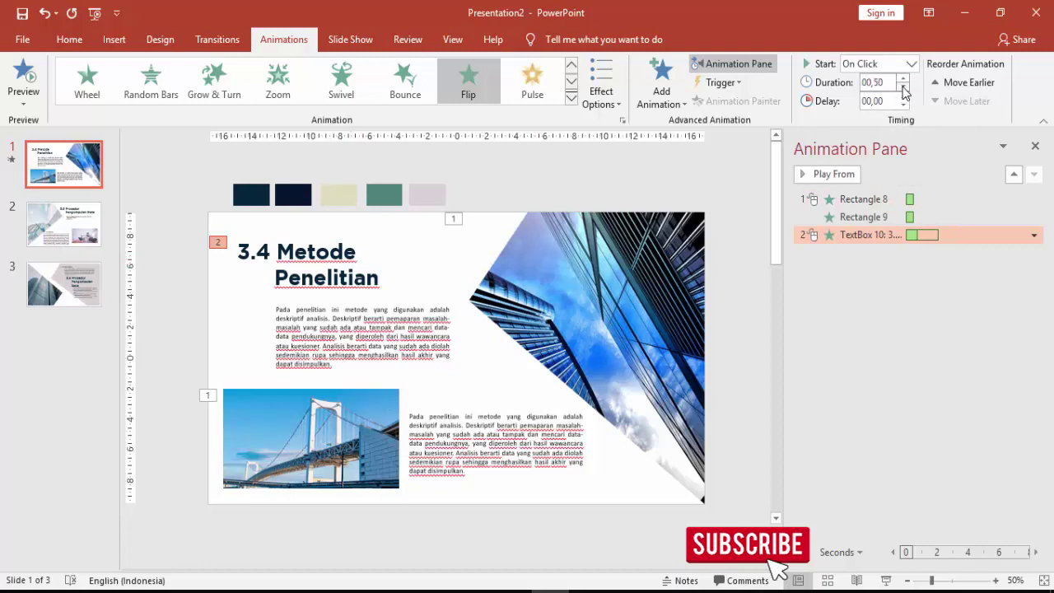
click(833, 180)
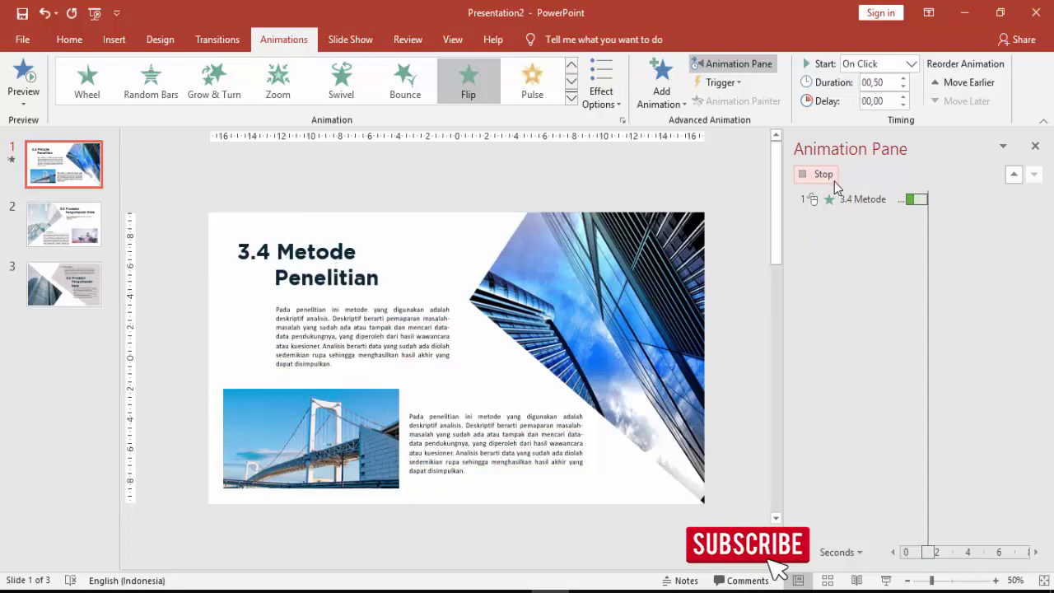
- Give the upper body text an Expand entrance starting After Previous
click(397, 311)
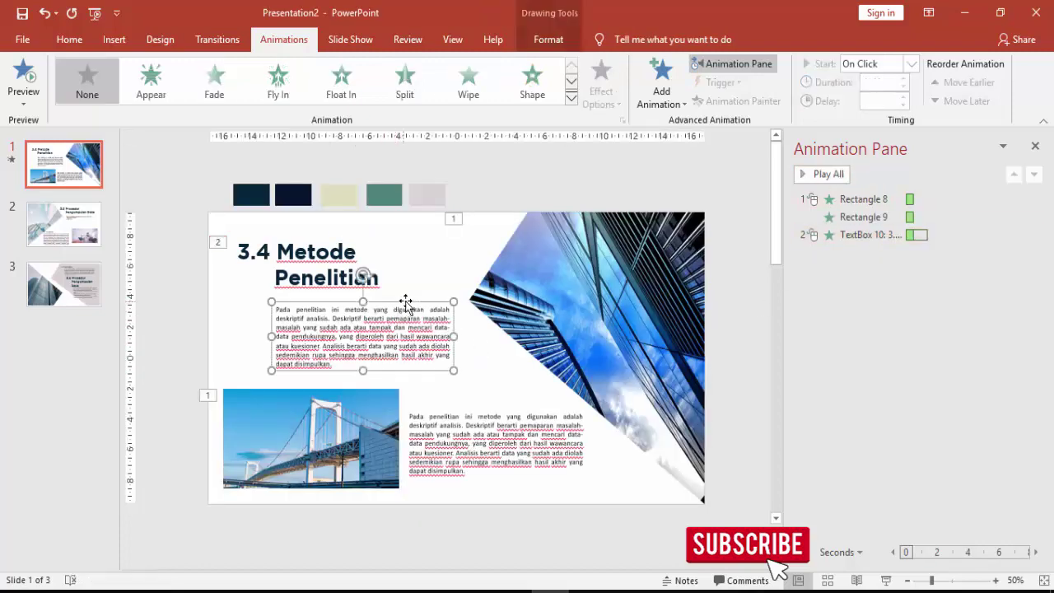
click(656, 87)
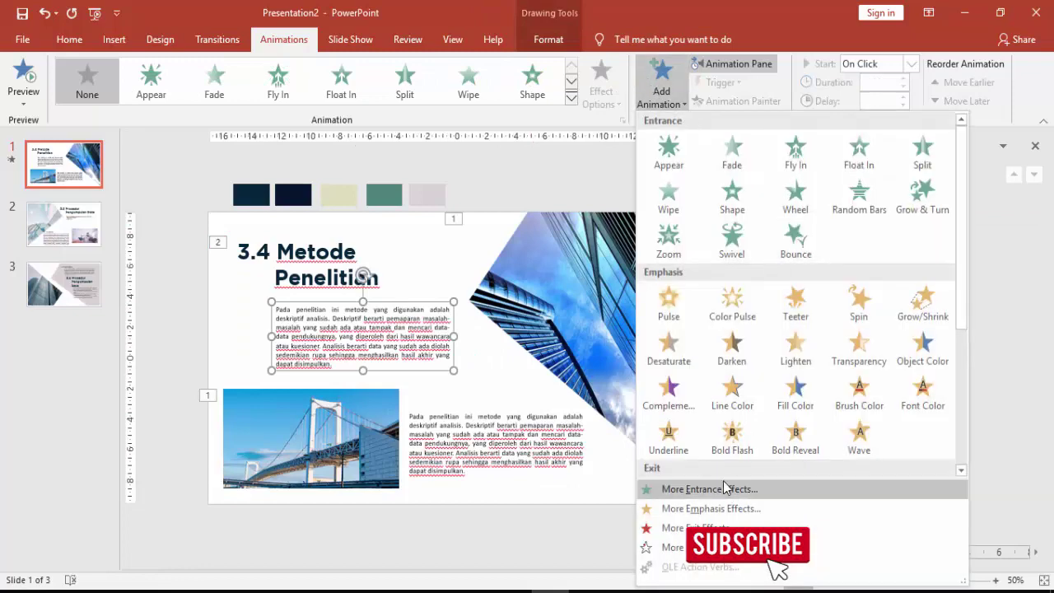
click(683, 487)
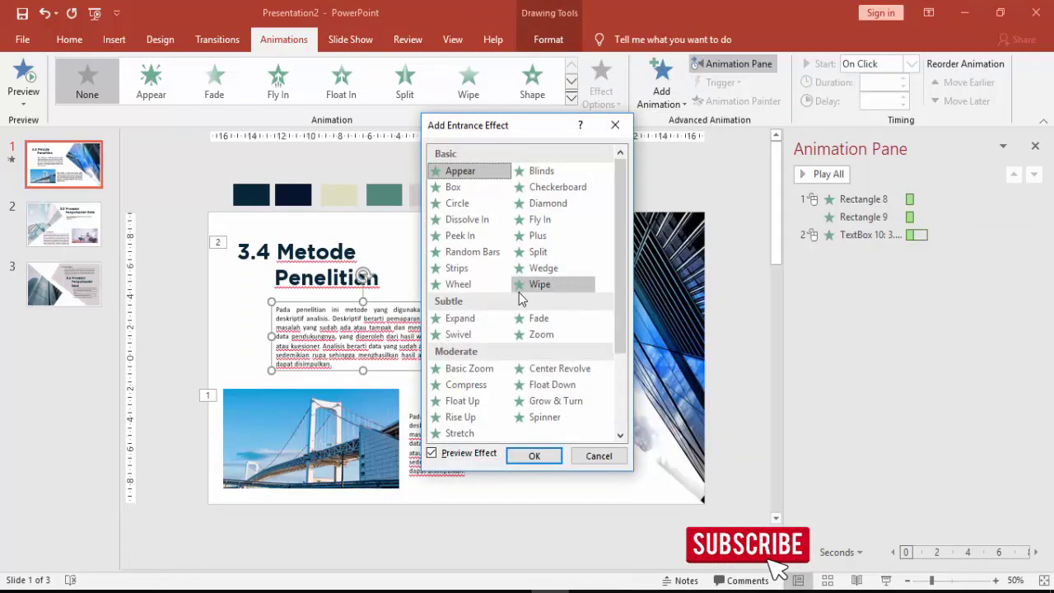
click(480, 327)
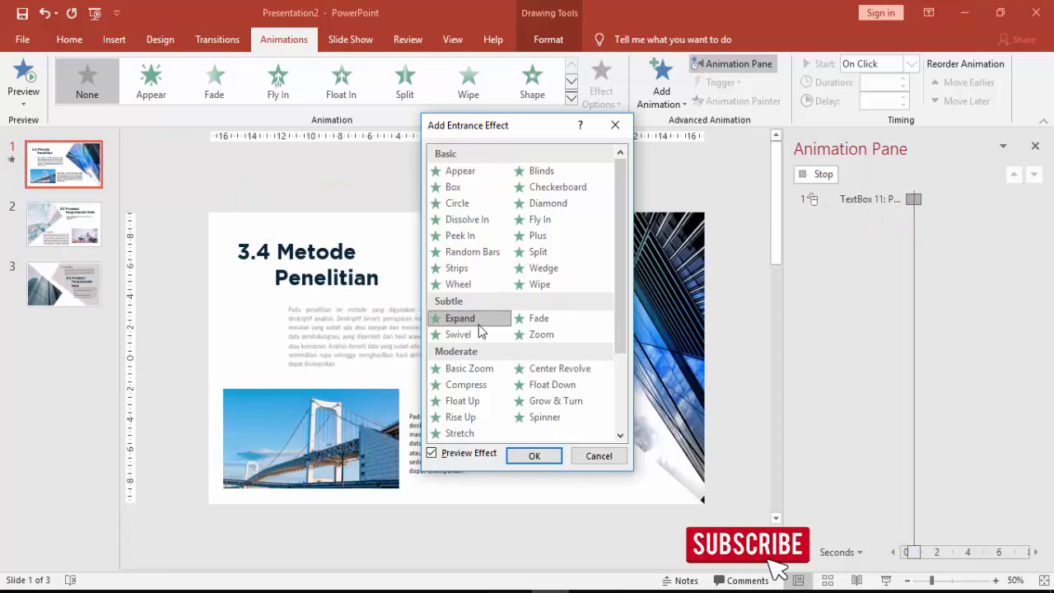
click(535, 455)
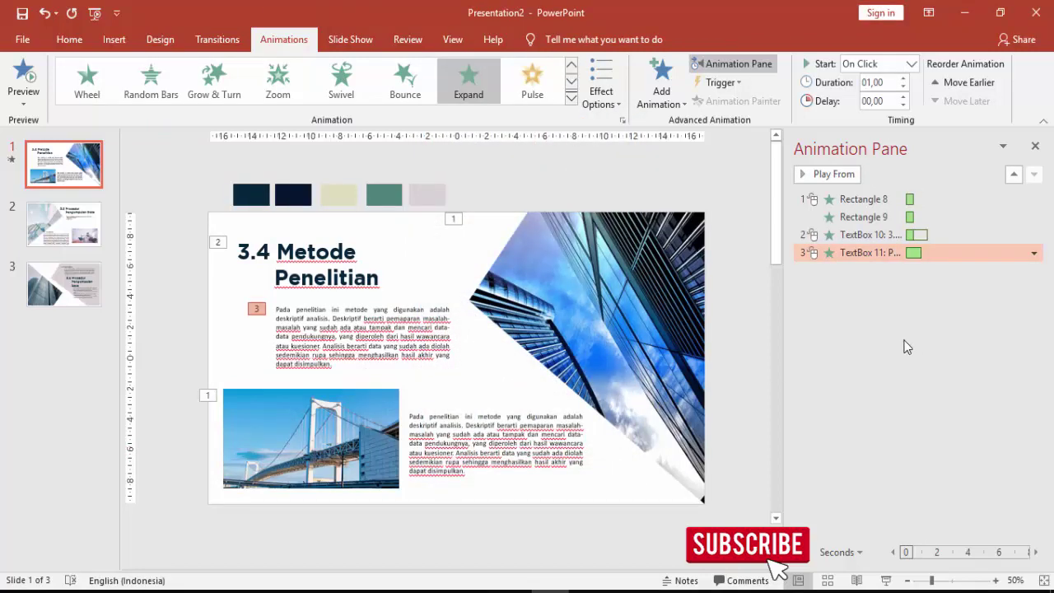
click(910, 63)
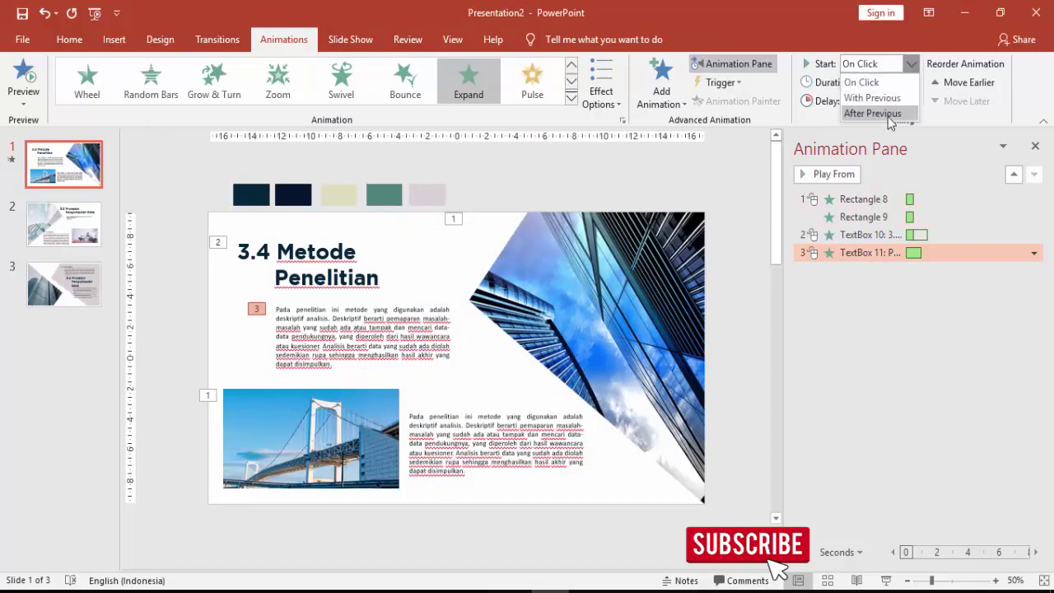
click(886, 113)
- Copy the Expand animation onto the lower body text with Animation Painter
click(354, 278)
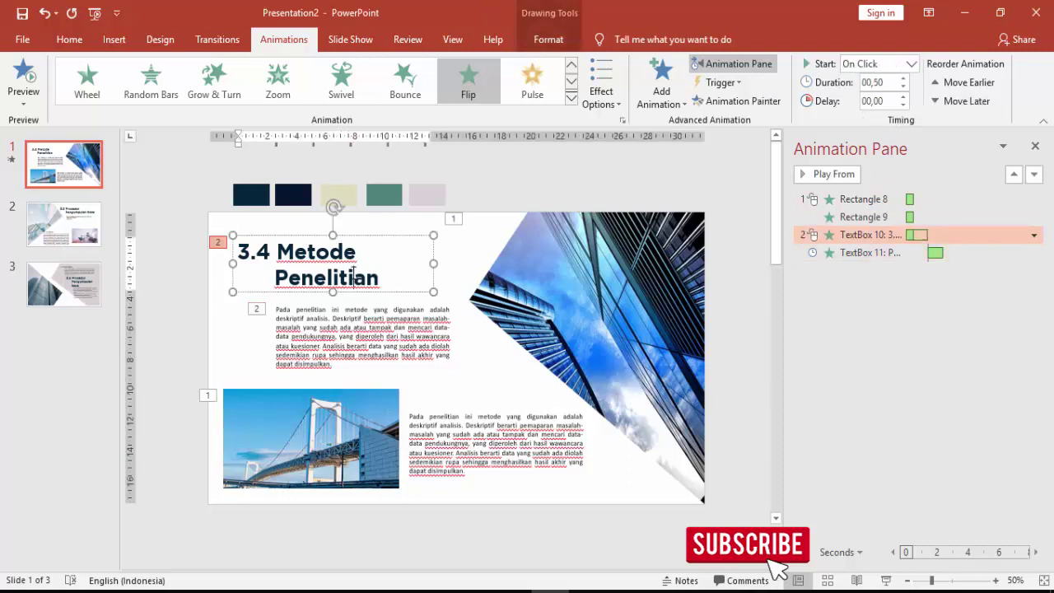
click(384, 317)
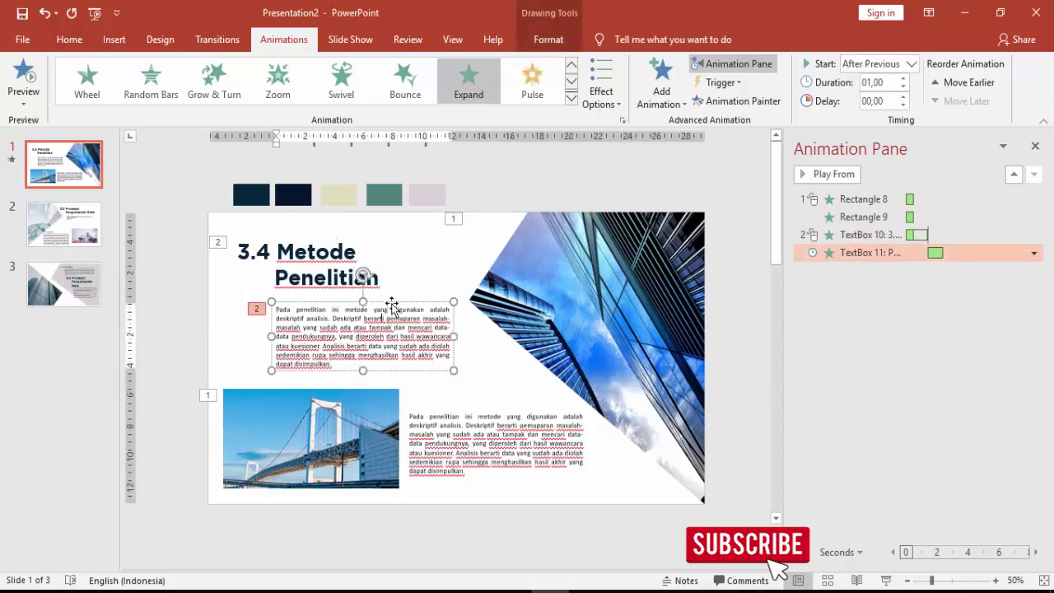
click(324, 275)
click(339, 314)
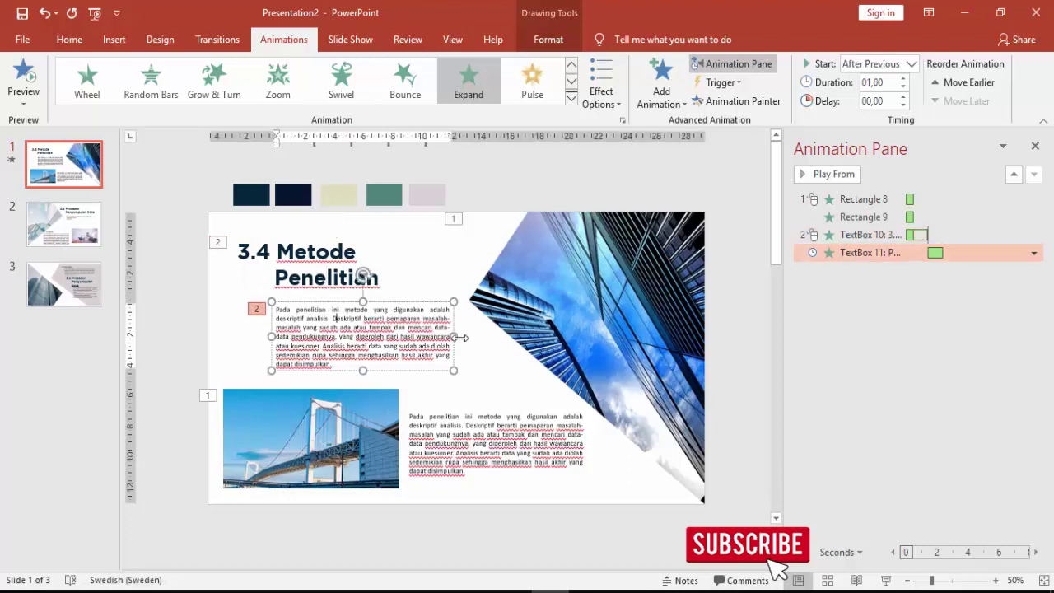
click(519, 416)
click(434, 362)
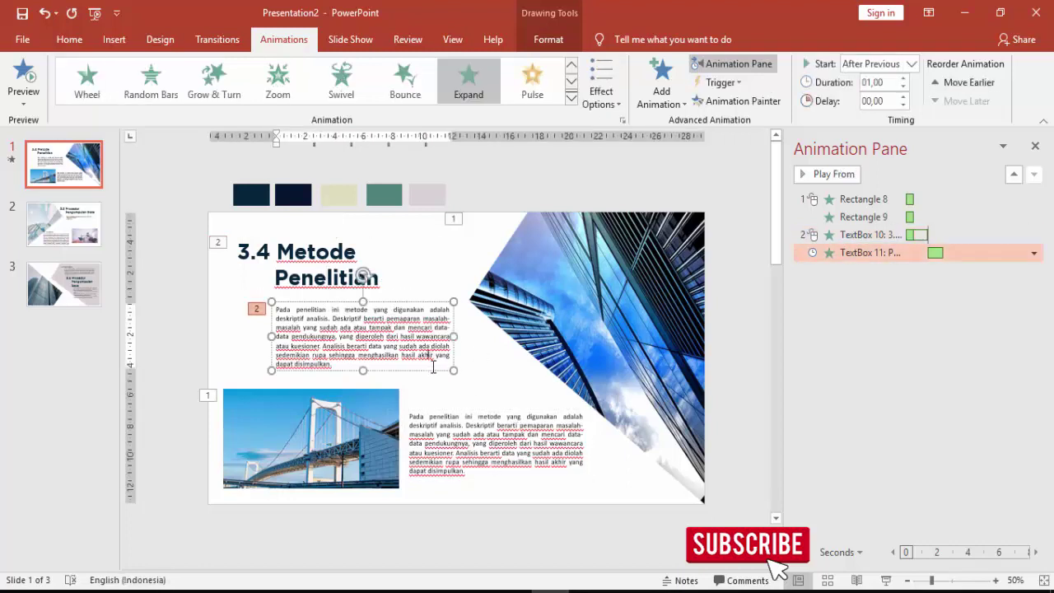
click(431, 372)
click(738, 100)
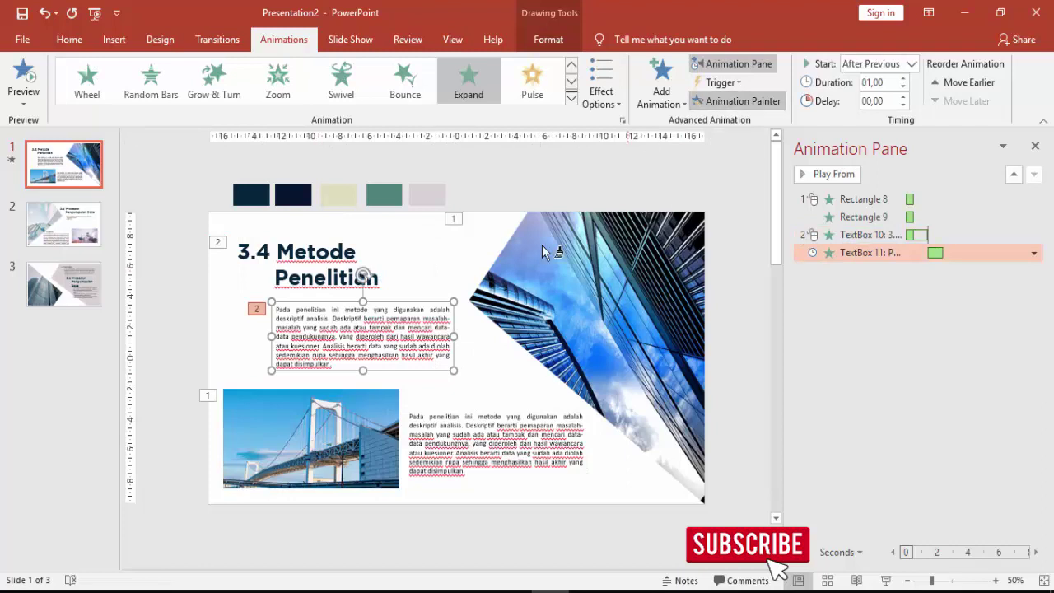
click(491, 427)
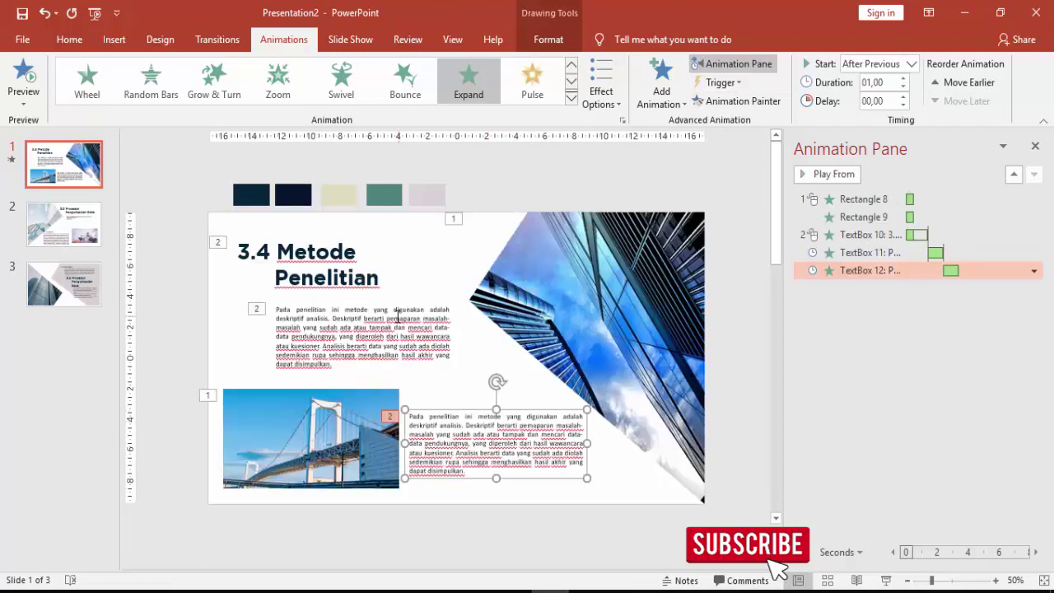
- Shorten both body text animations, preview from the title, and move to slide 3.5
click(873, 252)
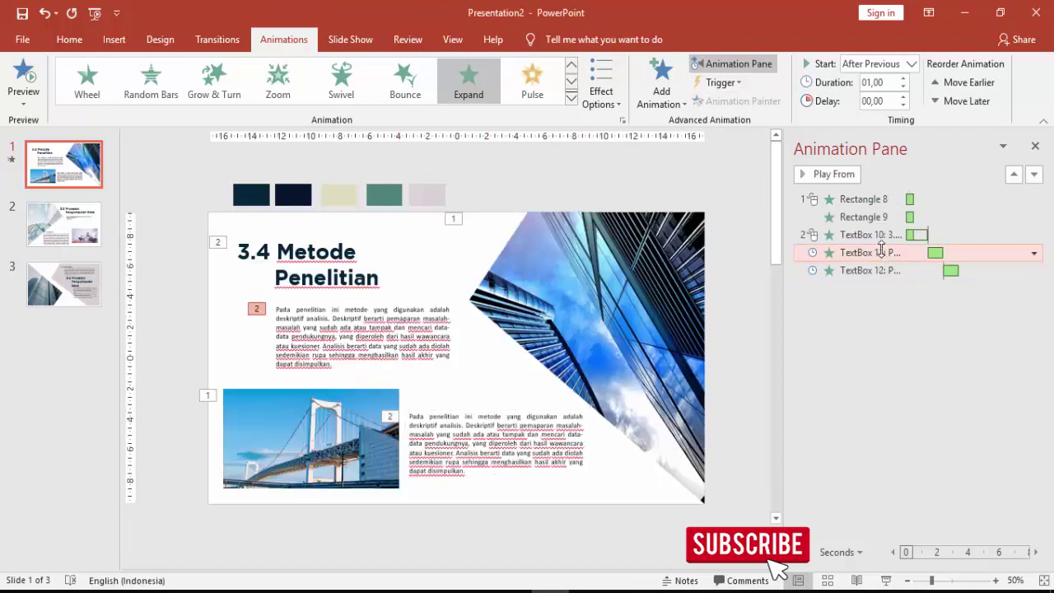
click(903, 86)
click(474, 435)
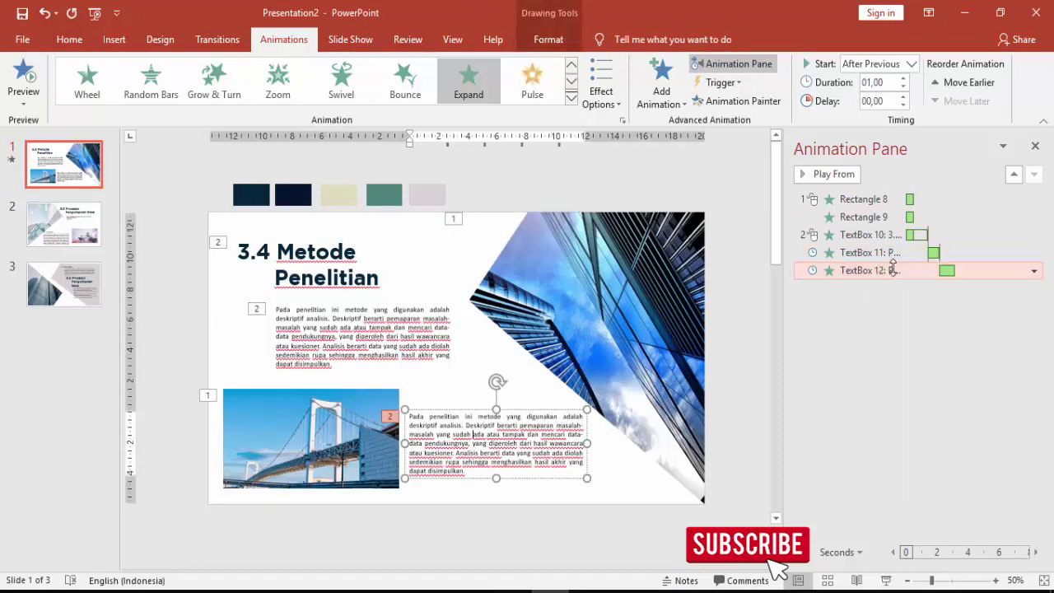
click(903, 87)
click(856, 235)
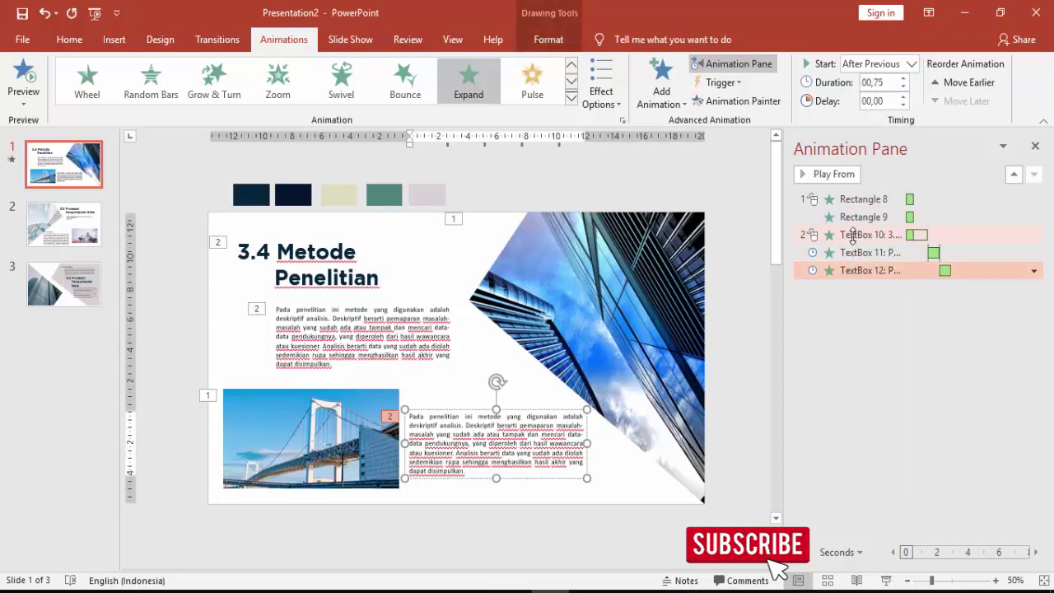
click(841, 180)
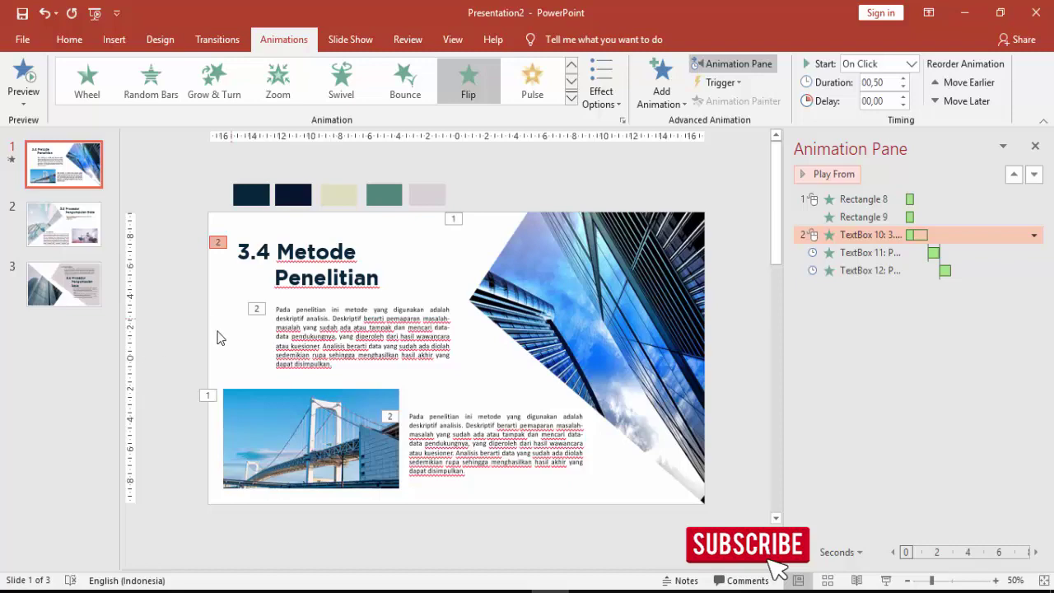
click(109, 241)
- Give the building picture on slide 3.5 a Float Down entrance
click(376, 299)
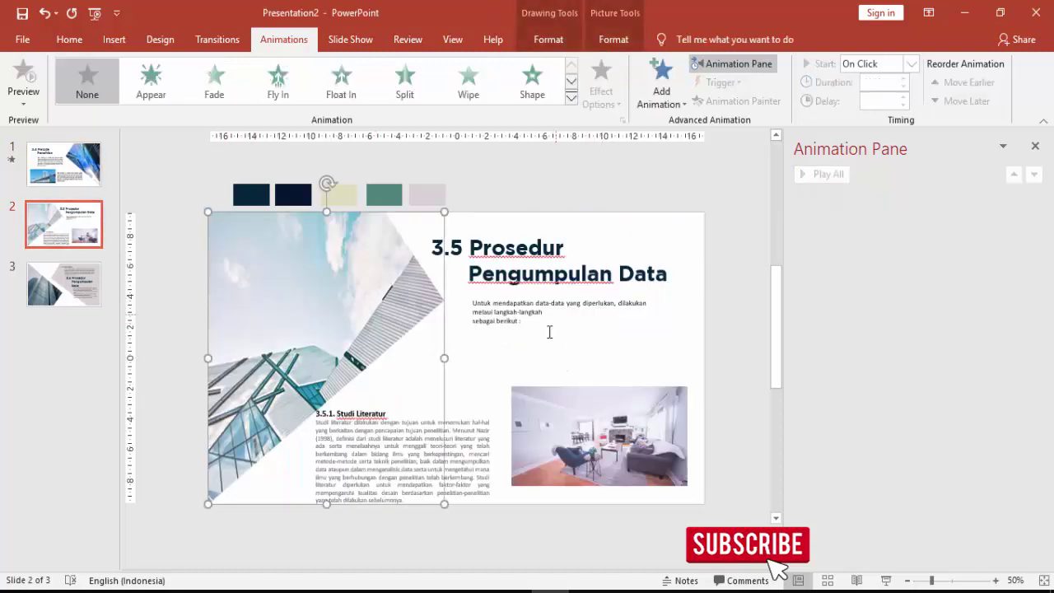
click(660, 74)
click(683, 487)
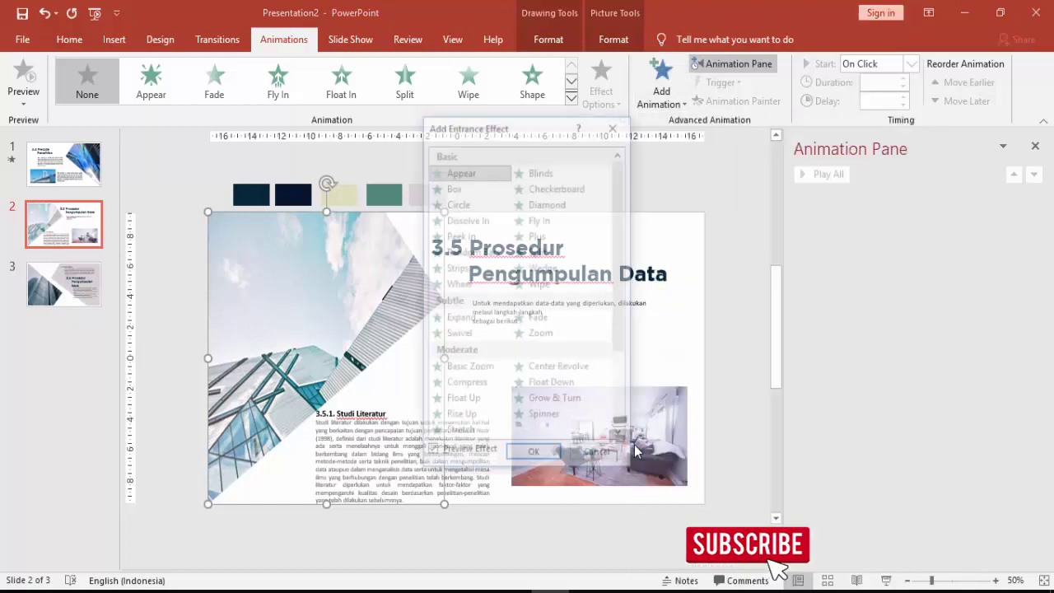
scroll(536, 347, down, 2)
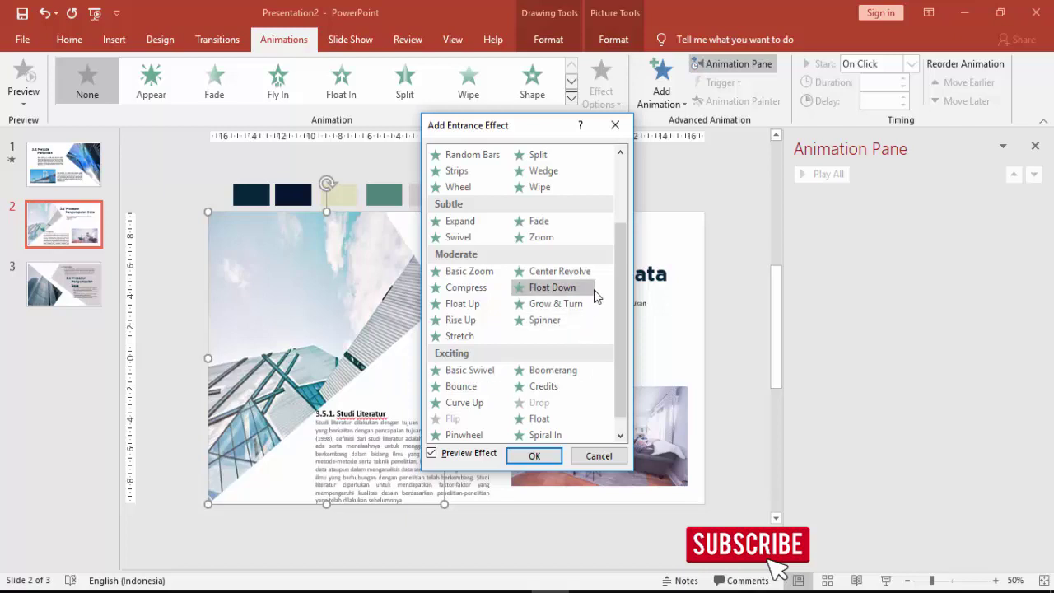
click(594, 295)
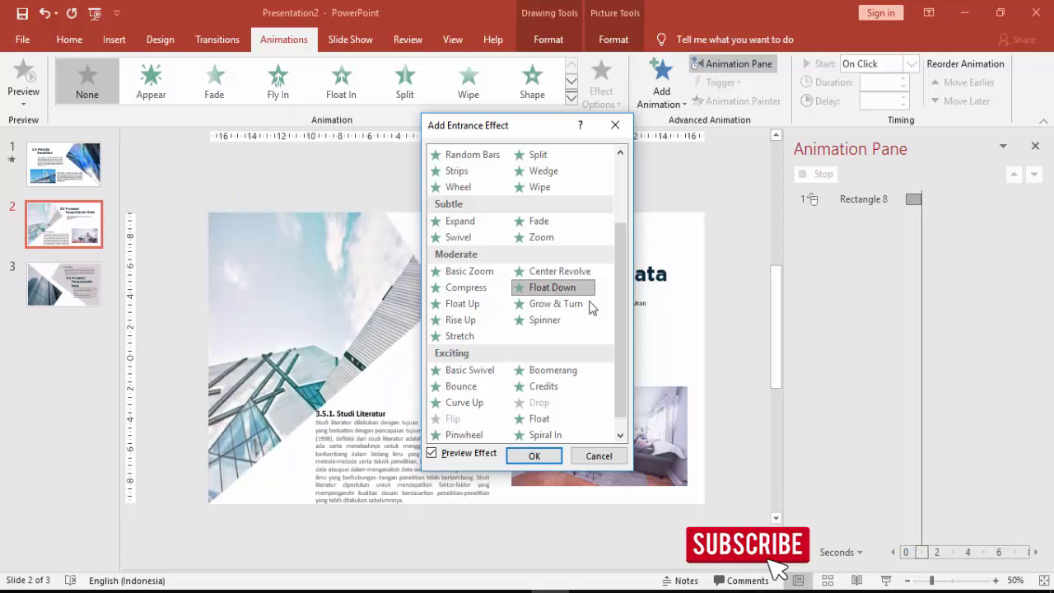
click(534, 455)
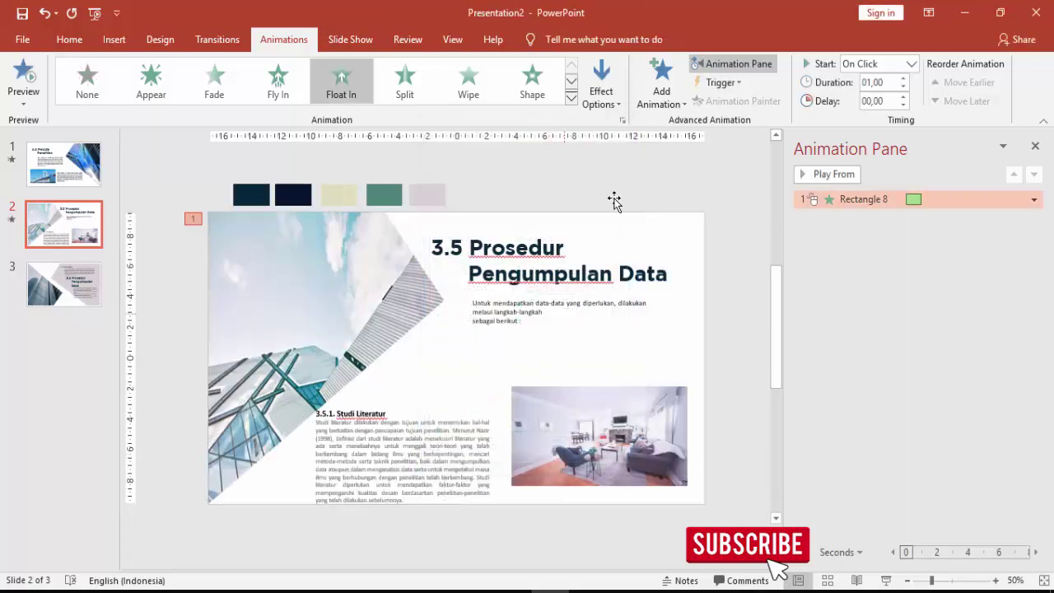
click(601, 87)
click(699, 2)
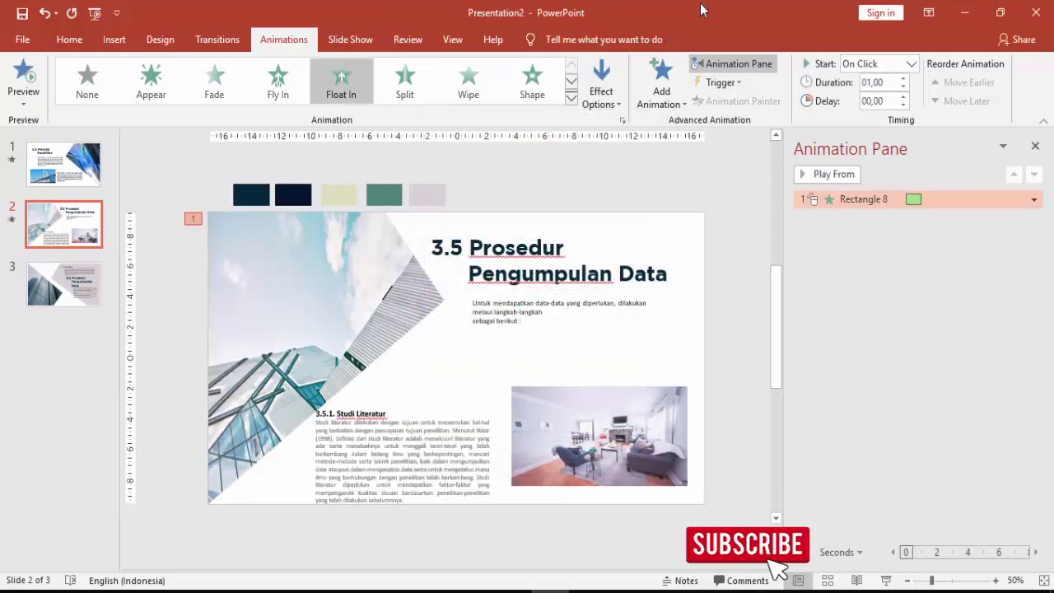
- Copy that animation to the room photo, set it After Previous, and preview
click(420, 260)
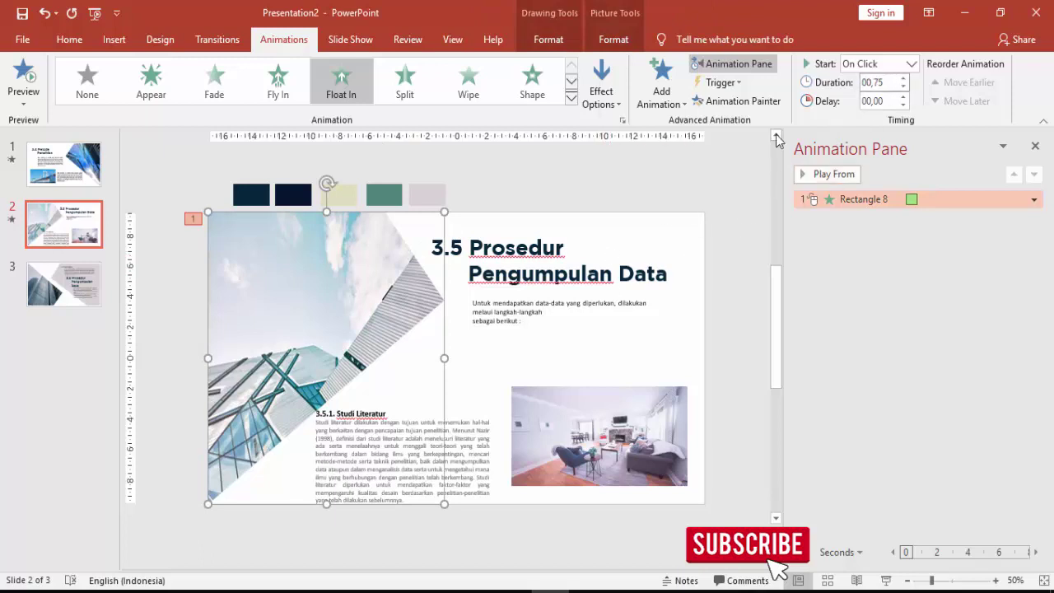
click(737, 100)
click(603, 420)
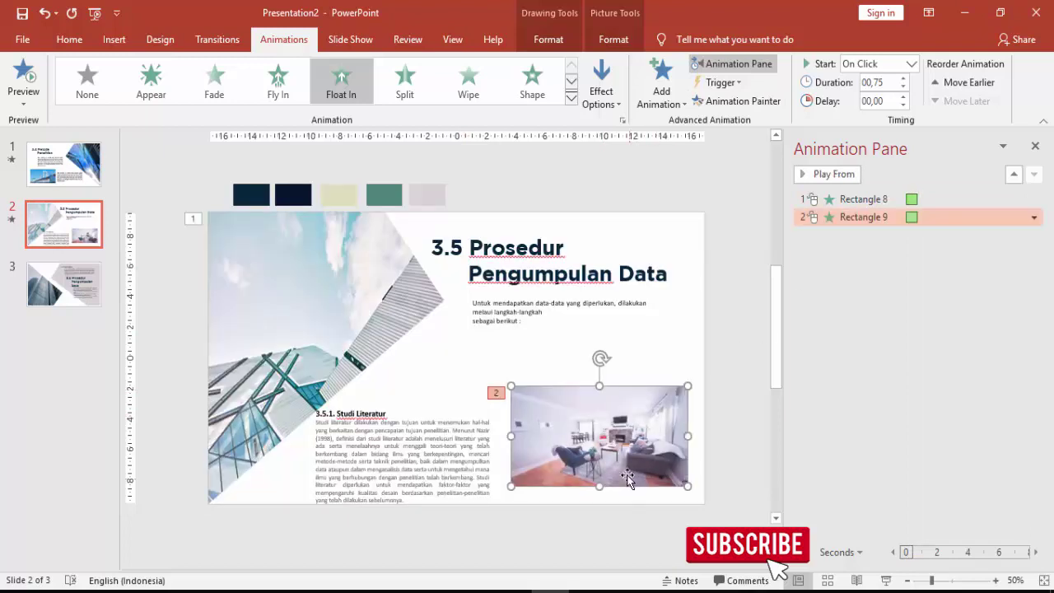
click(910, 63)
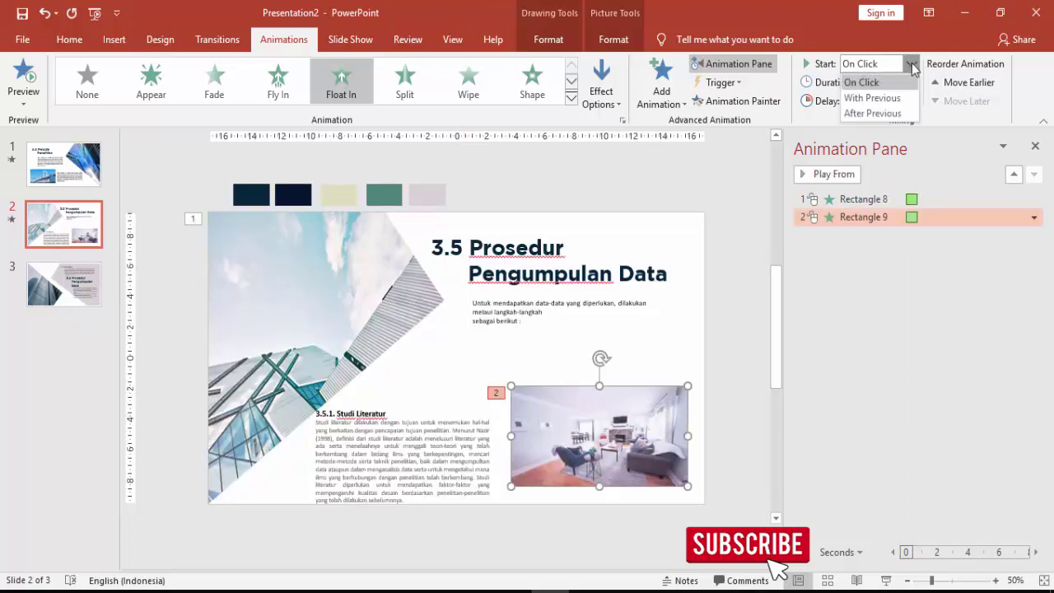
click(872, 114)
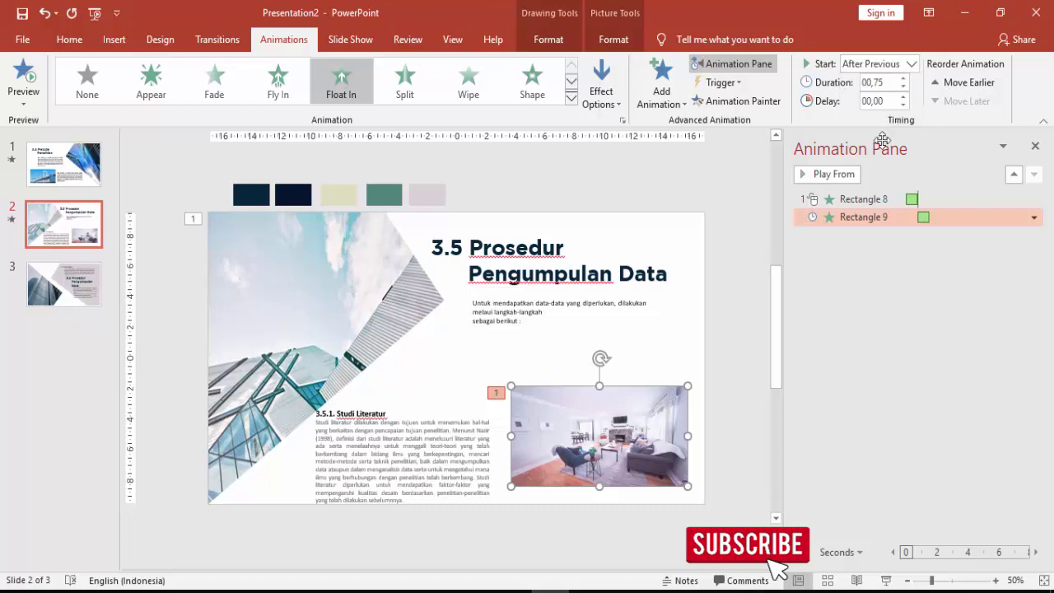
click(830, 173)
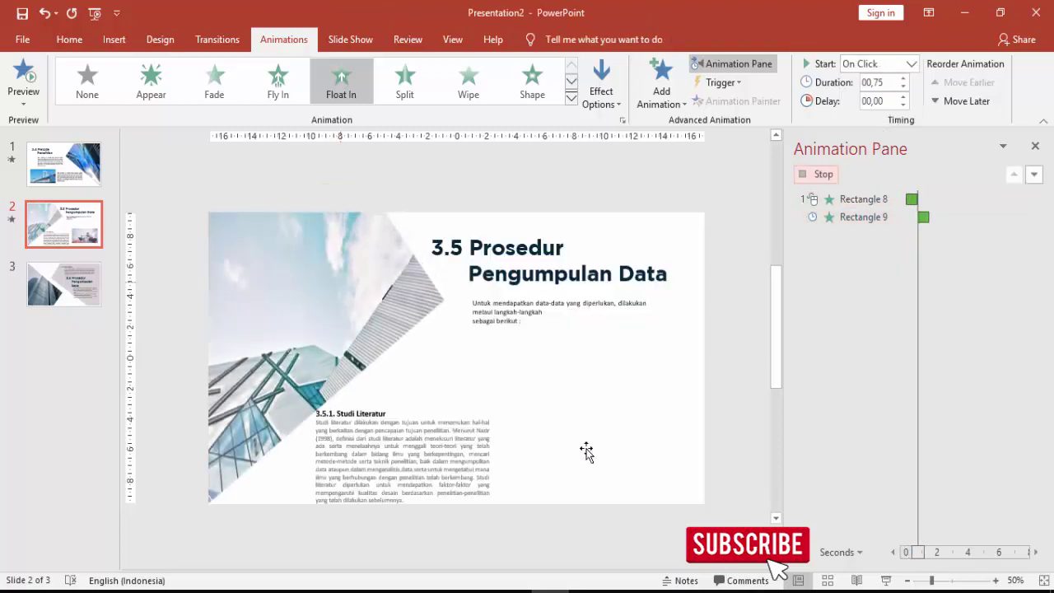
click(484, 244)
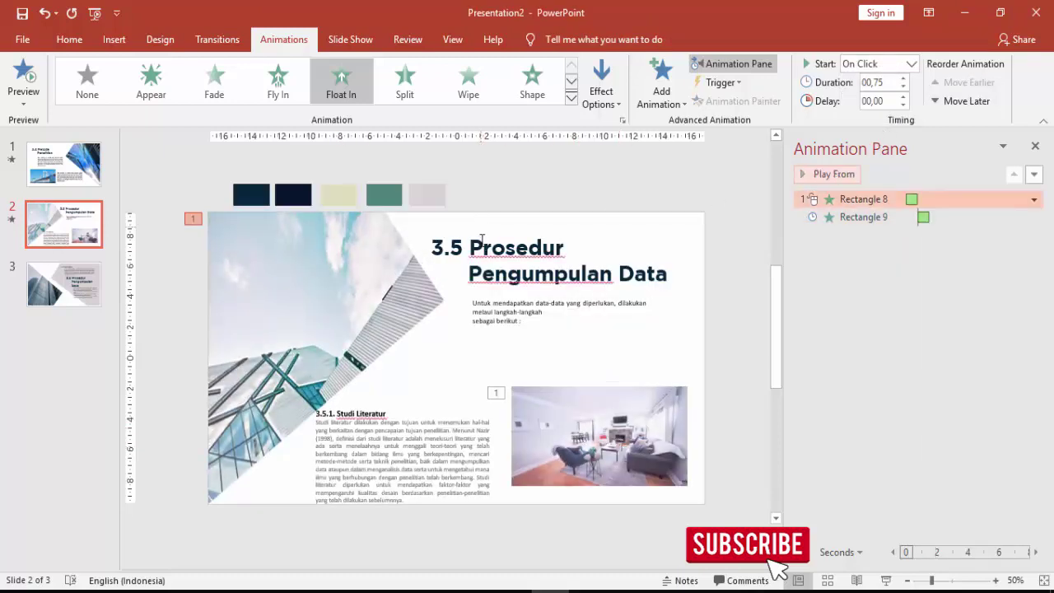
click(497, 231)
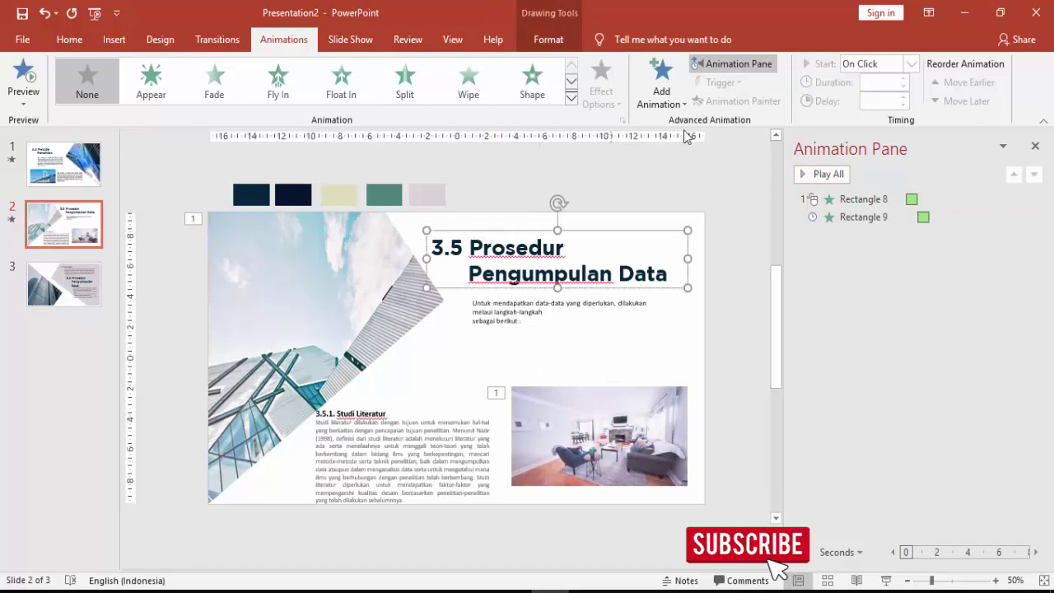
- Give the 3.5 Prosedur Pengumpulan Data heading a Fly In entrance from the right
click(661, 86)
click(680, 489)
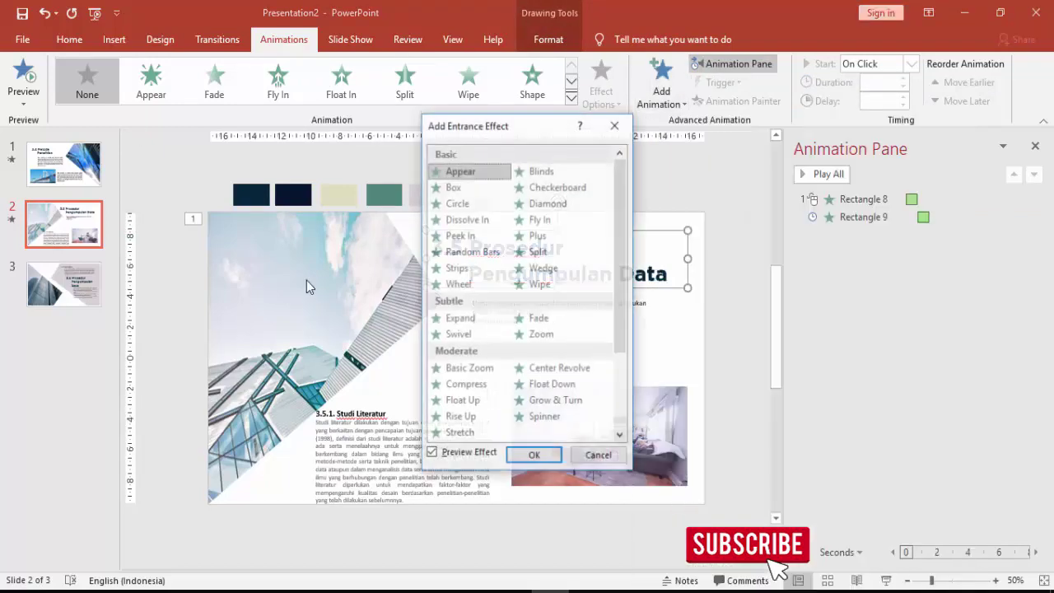
drag(520, 136, 281, 136)
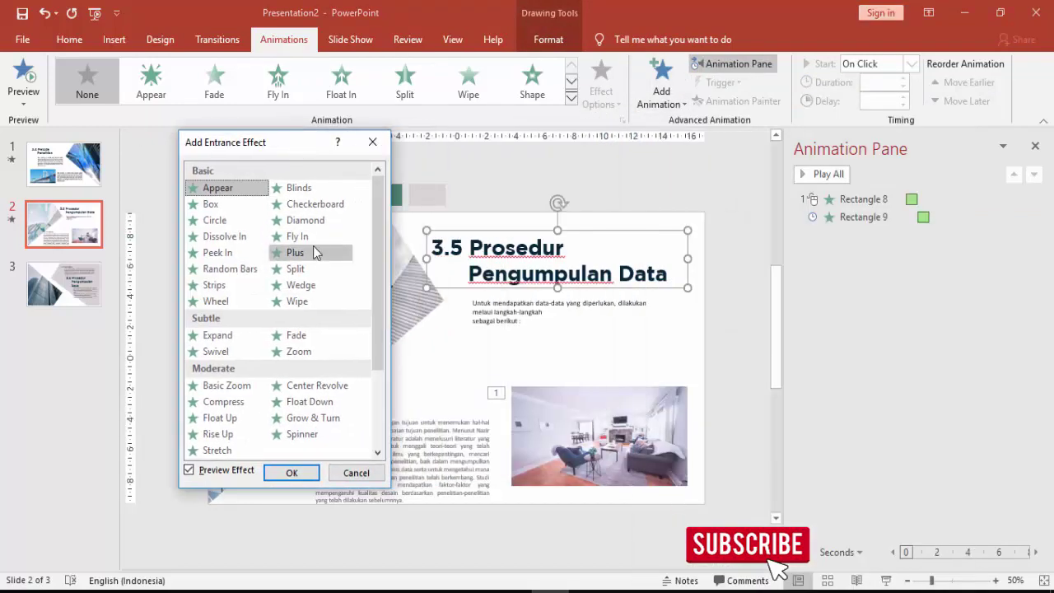
click(305, 236)
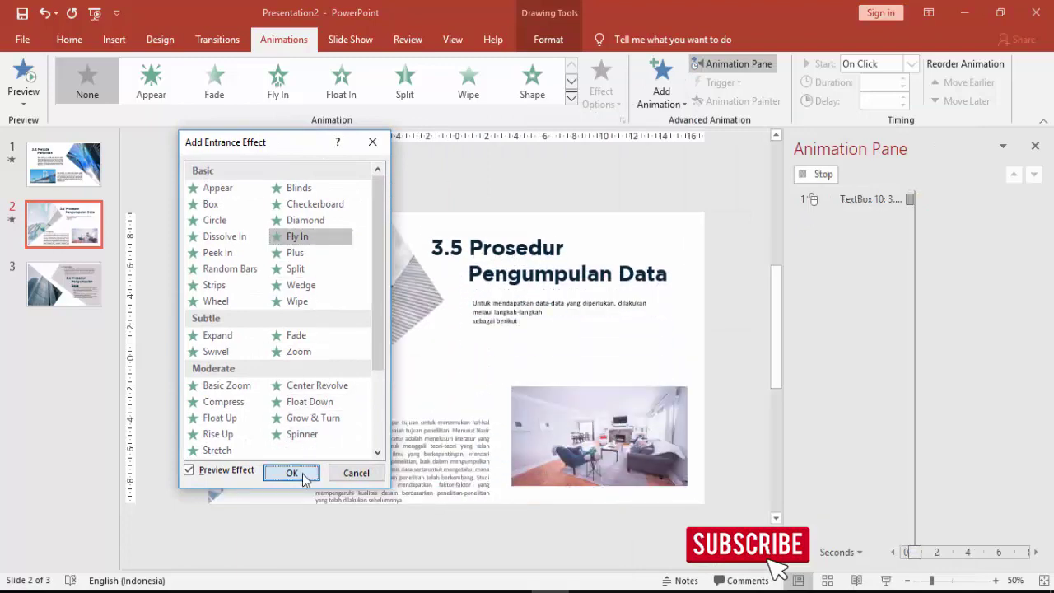
click(292, 472)
click(600, 86)
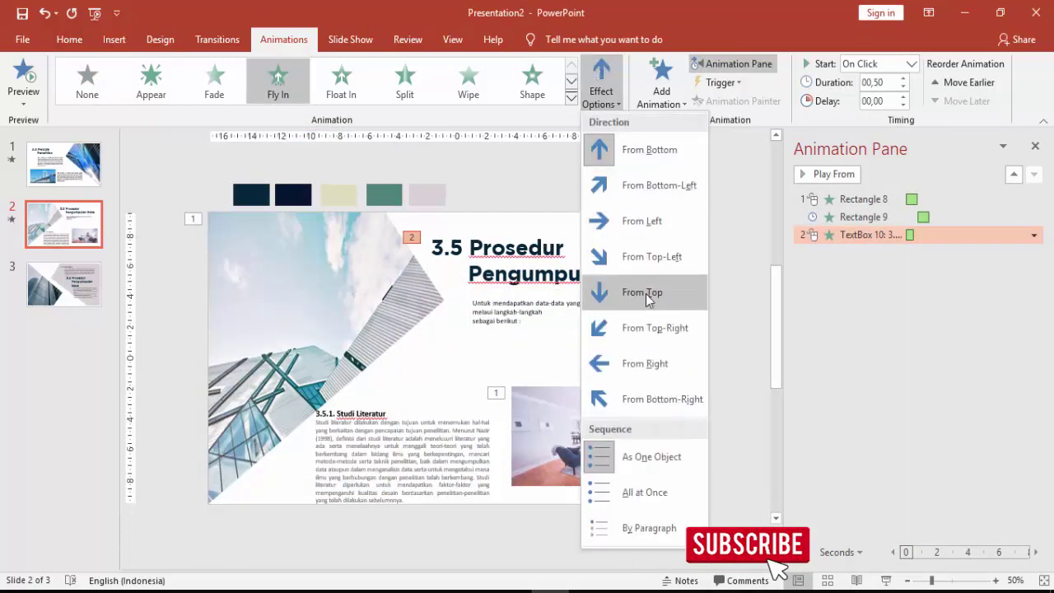
click(648, 363)
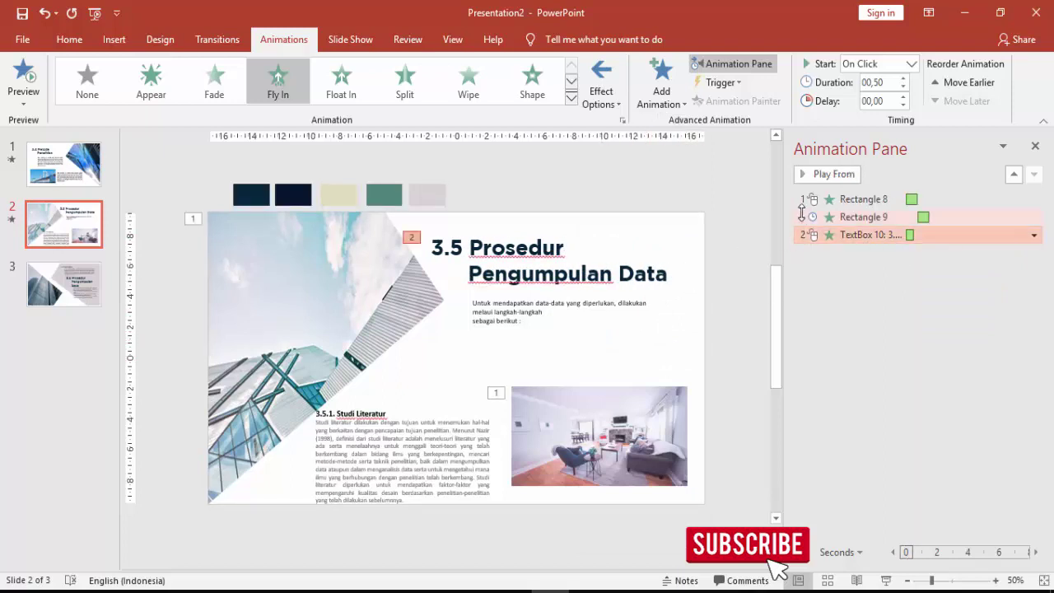
- In Fly In effect options, animate the heading text by word with 60% delay
right_click(852, 237)
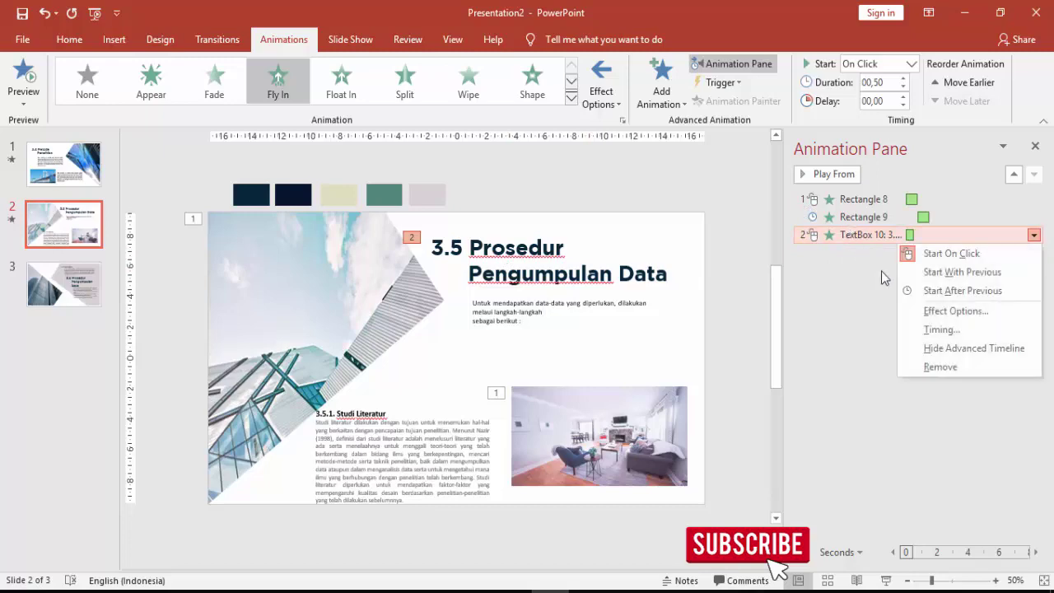
click(913, 310)
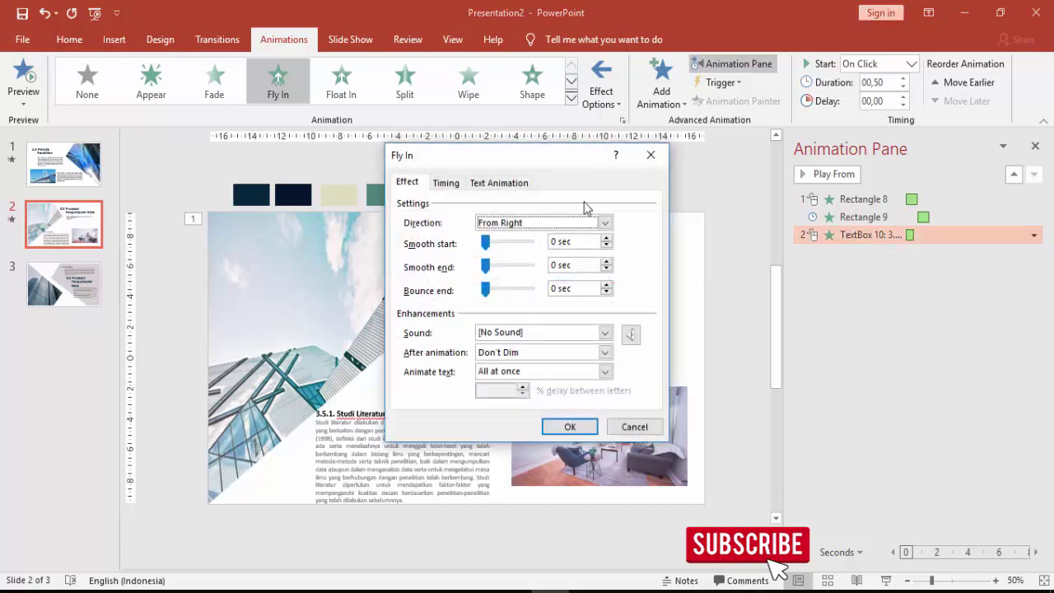
mouse_move(579, 167)
mouse_down()
mouse_move(663, 222)
mouse_move(885, 287)
mouse_up()
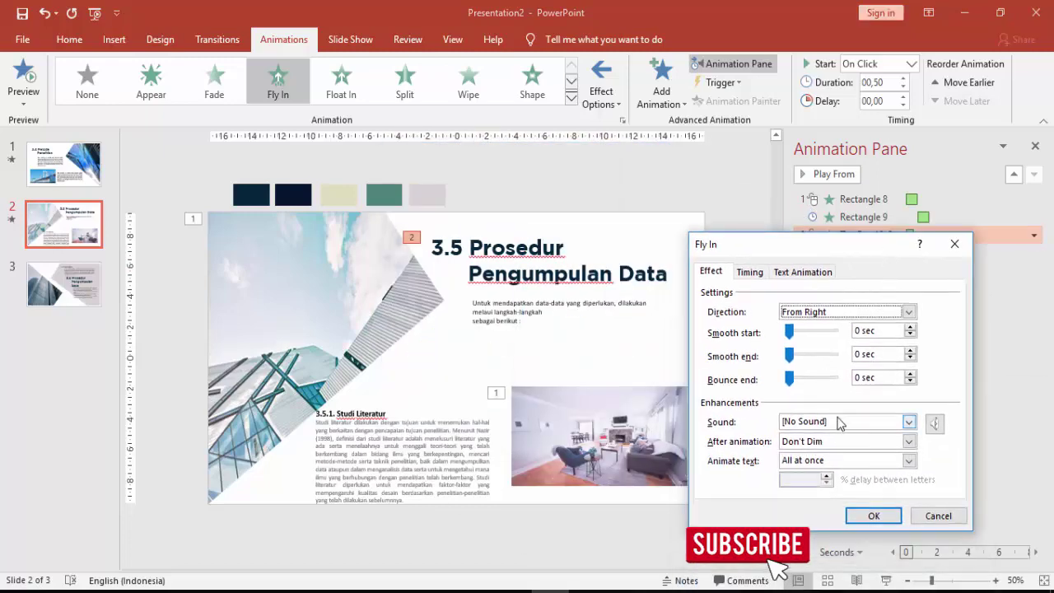
click(797, 467)
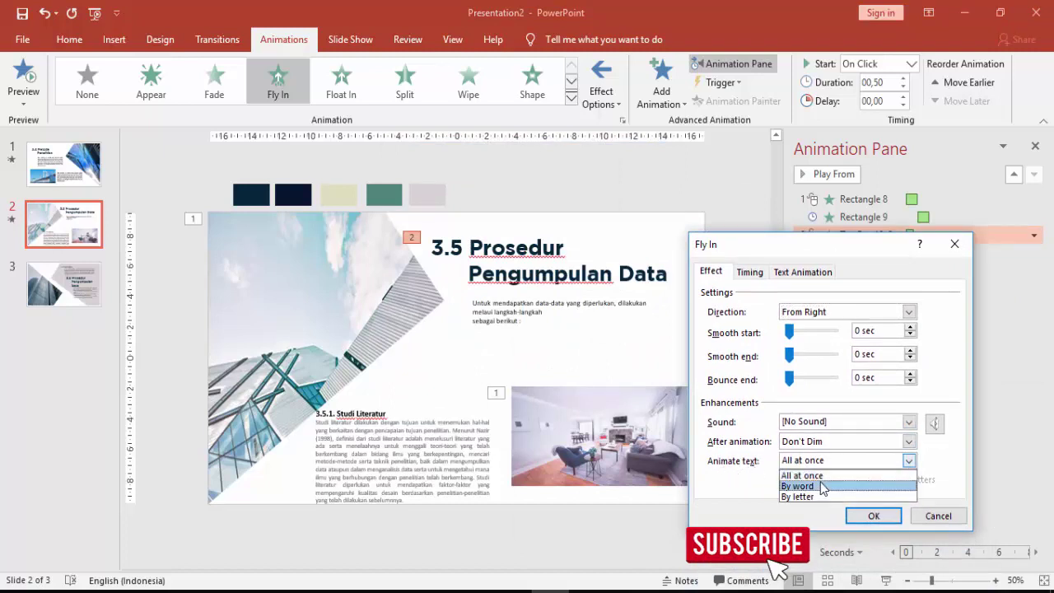
click(822, 487)
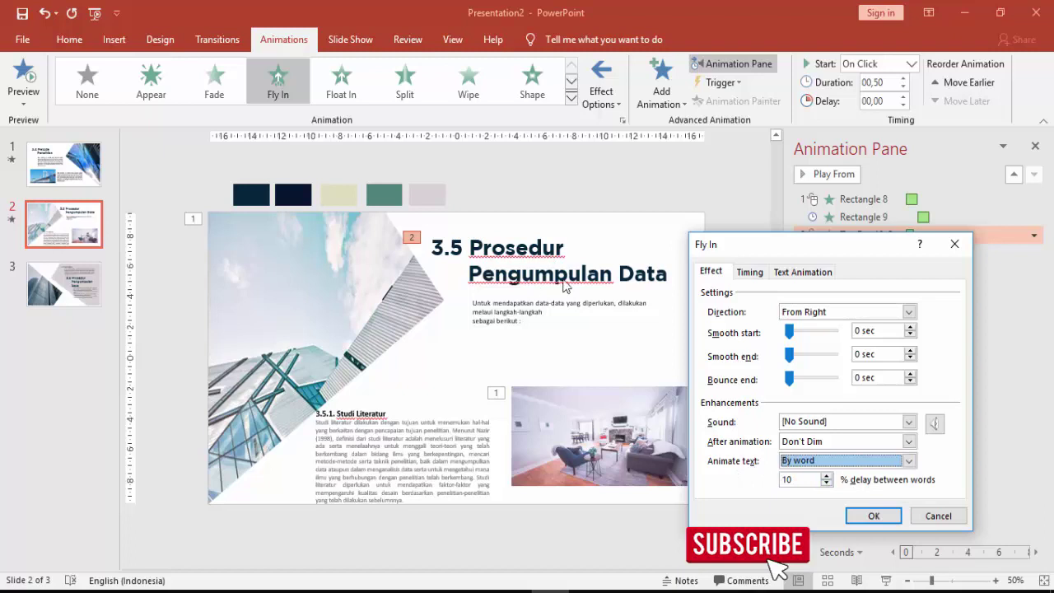
click(805, 480)
text(60)
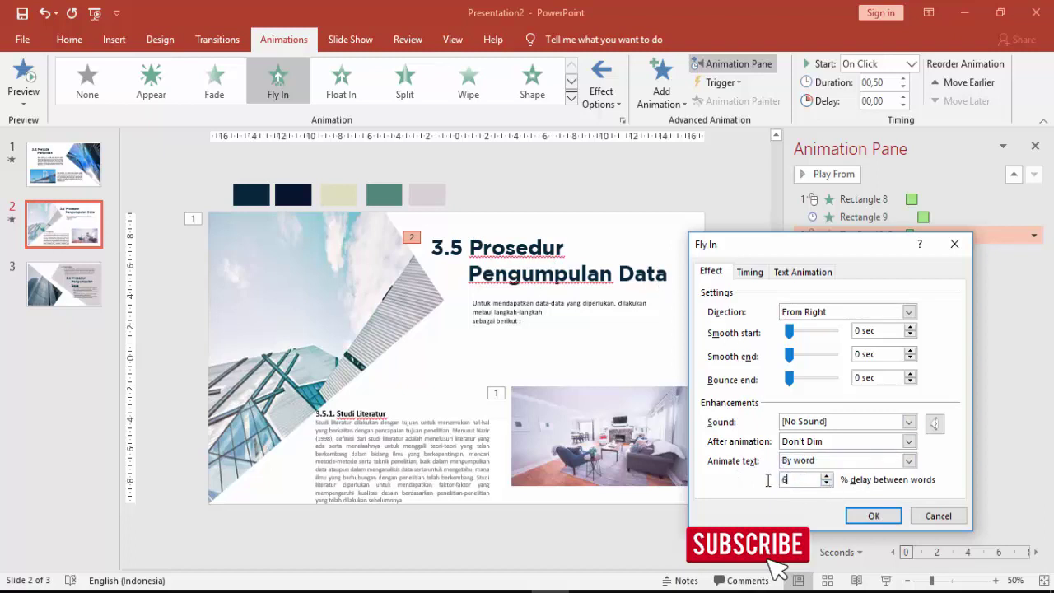
click(872, 516)
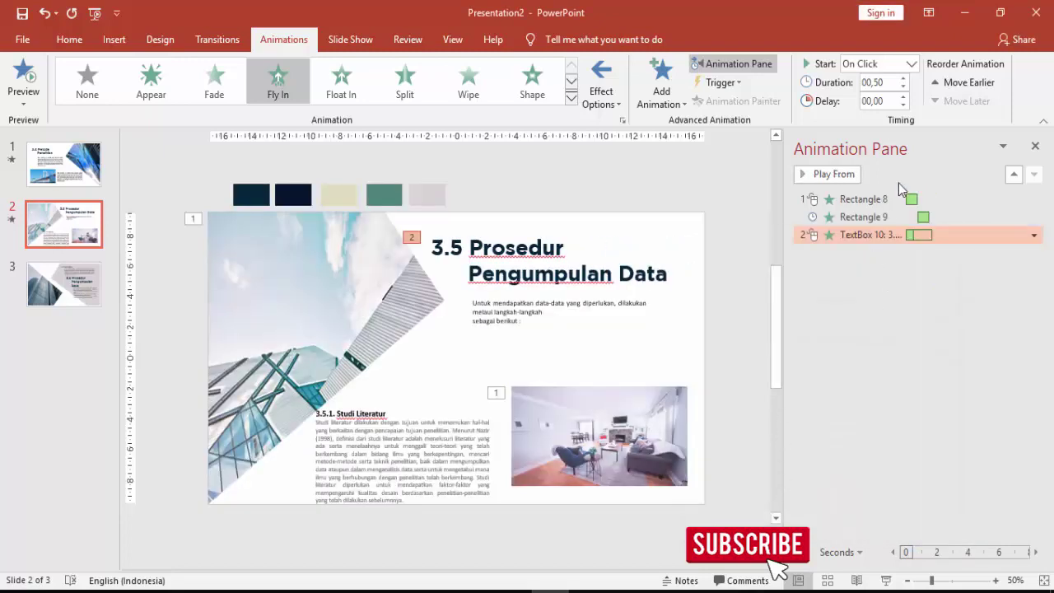
- Set the heading animation duration to 0.75 seconds and add a 0.28-second bounce end
right_click(884, 236)
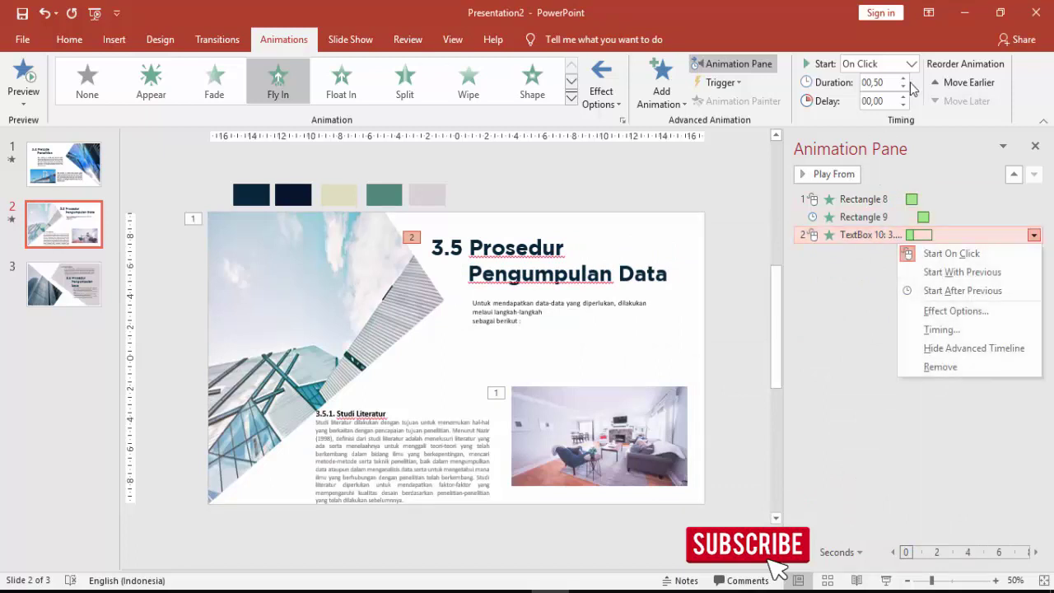
click(903, 78)
right_click(859, 234)
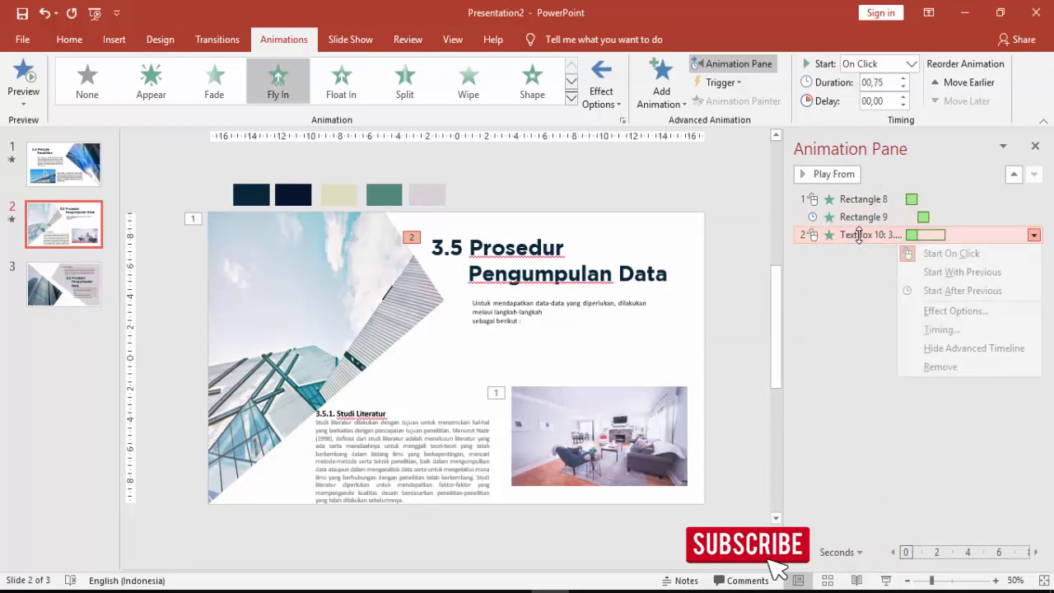
click(907, 310)
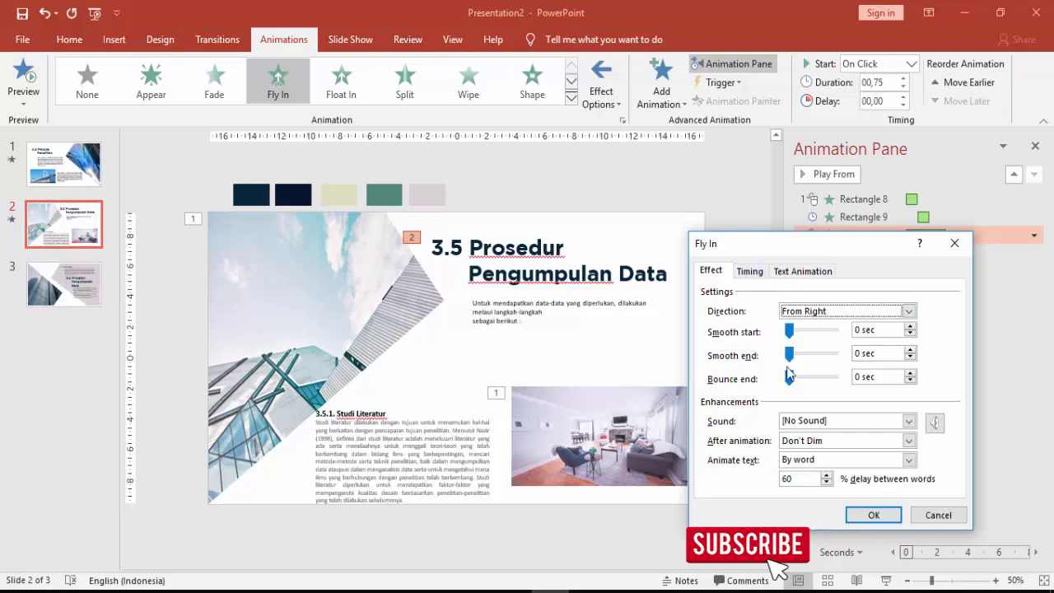
drag(788, 383, 805, 383)
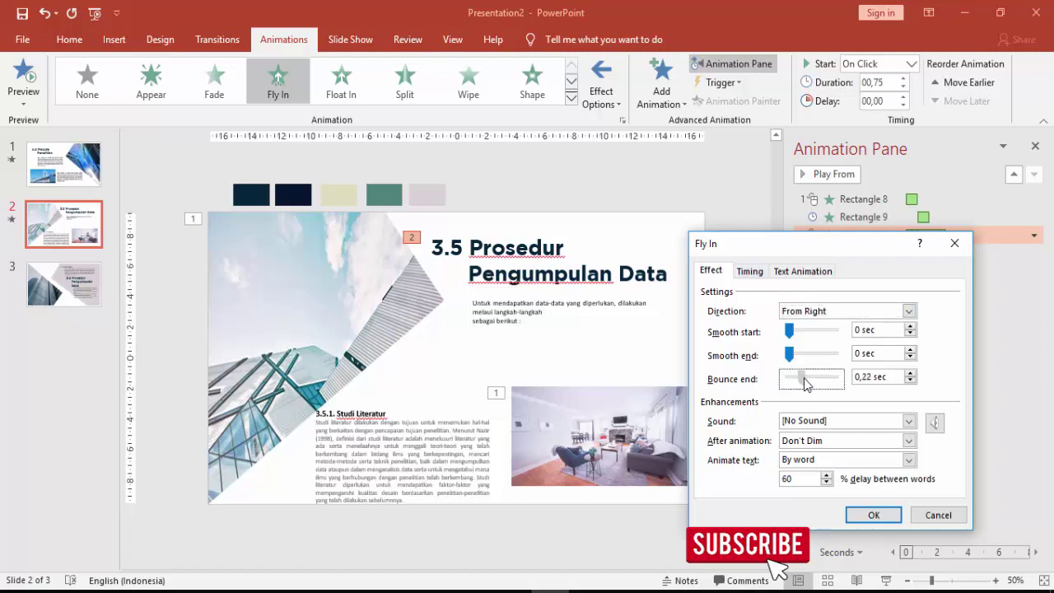
click(872, 515)
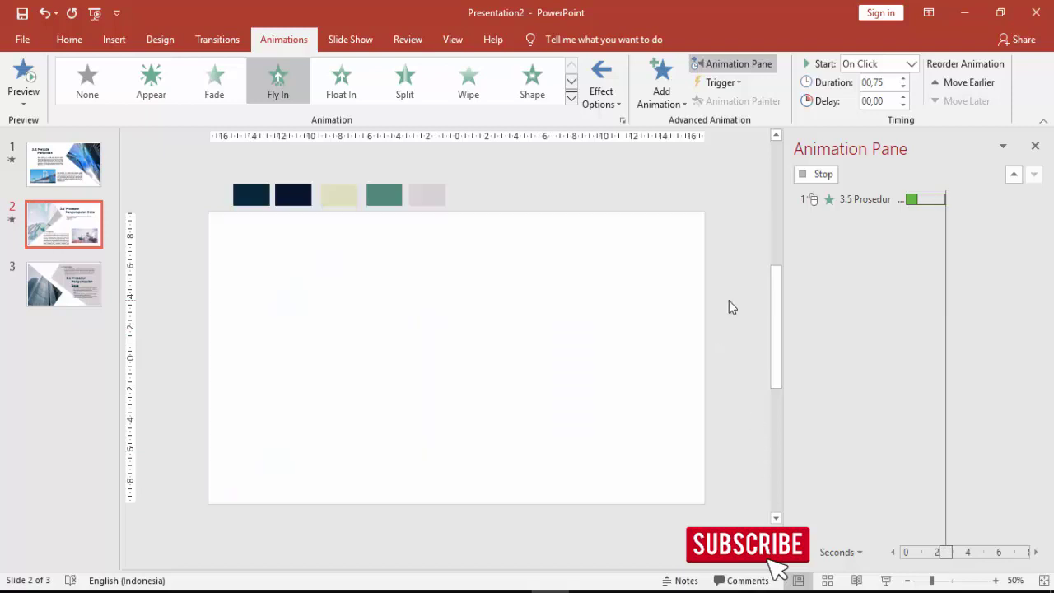
click(609, 303)
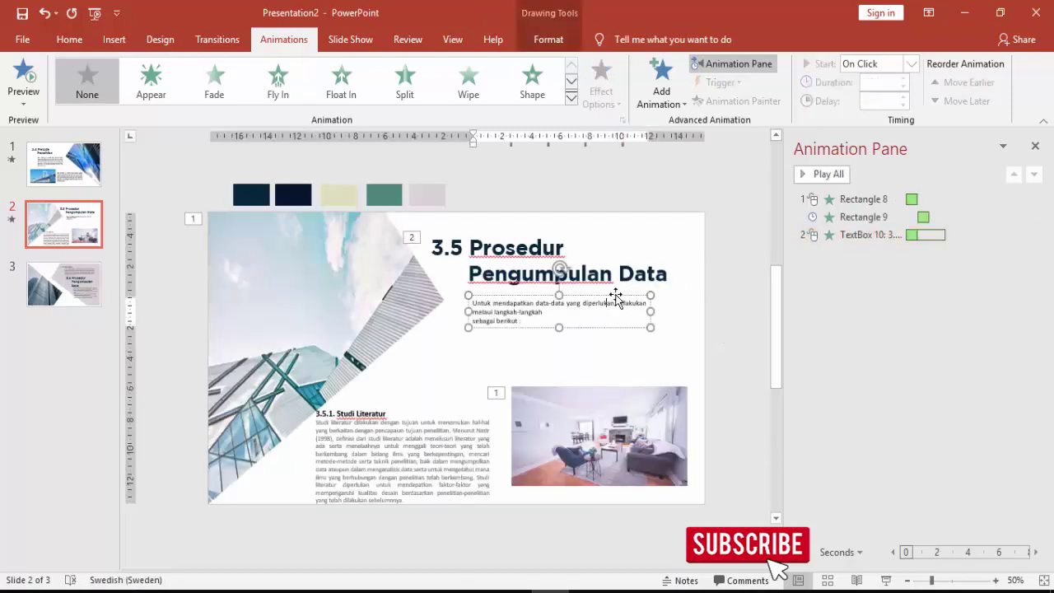
- Apply a Compress entrance to the intro paragraph, start it After Previous, and preview
click(667, 79)
click(697, 488)
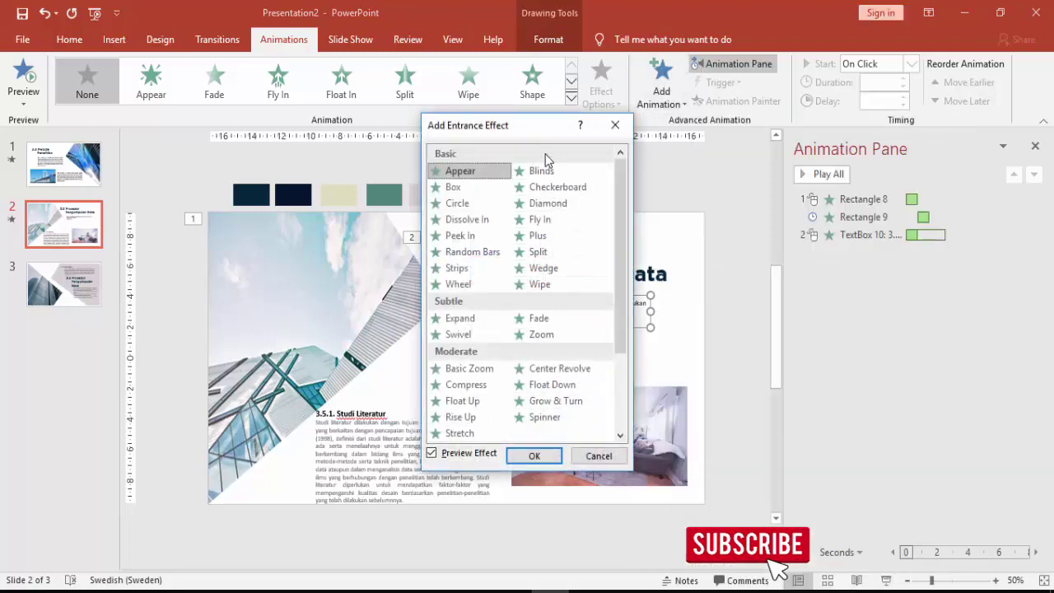
drag(546, 125, 409, 132)
scroll(383, 311, down, 2)
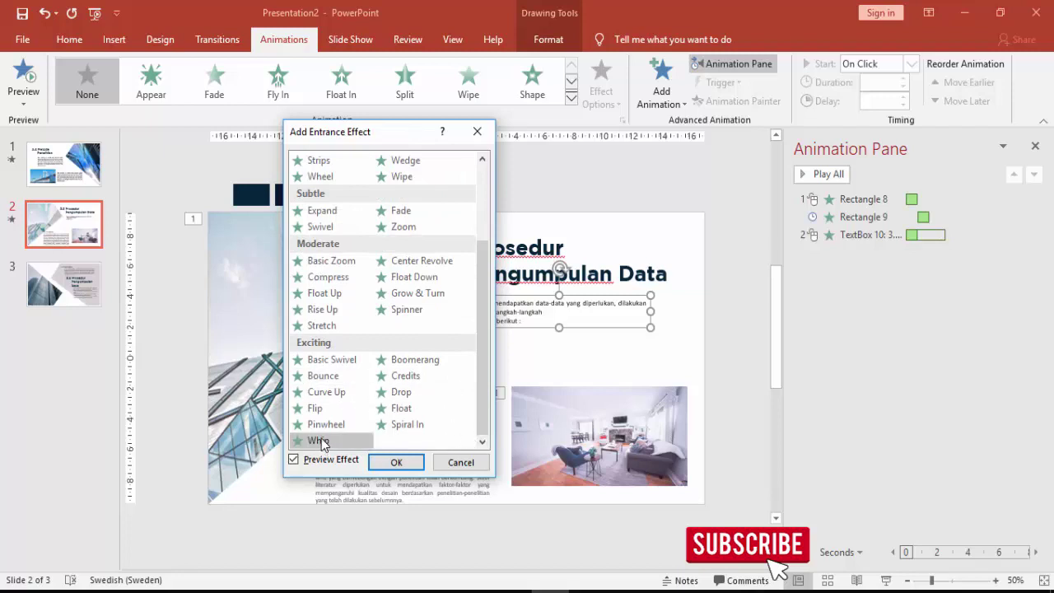
click(321, 276)
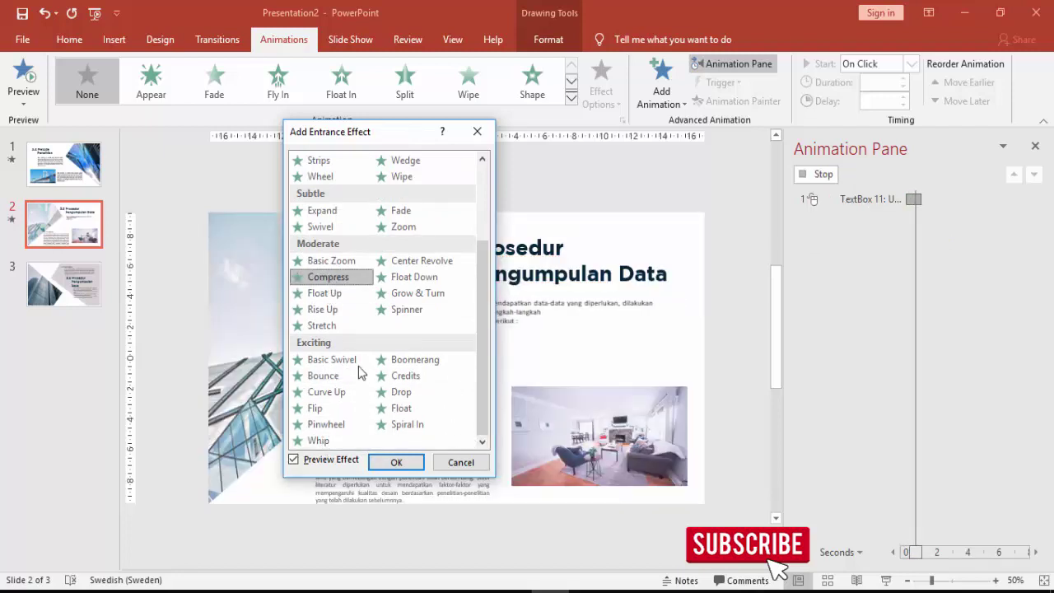
click(398, 461)
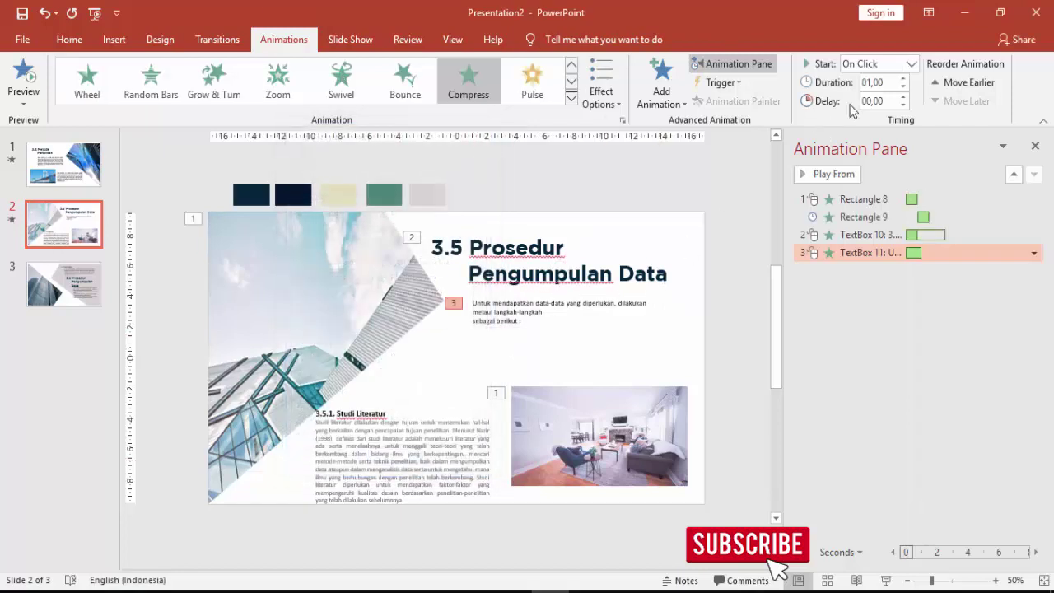
click(910, 64)
click(880, 119)
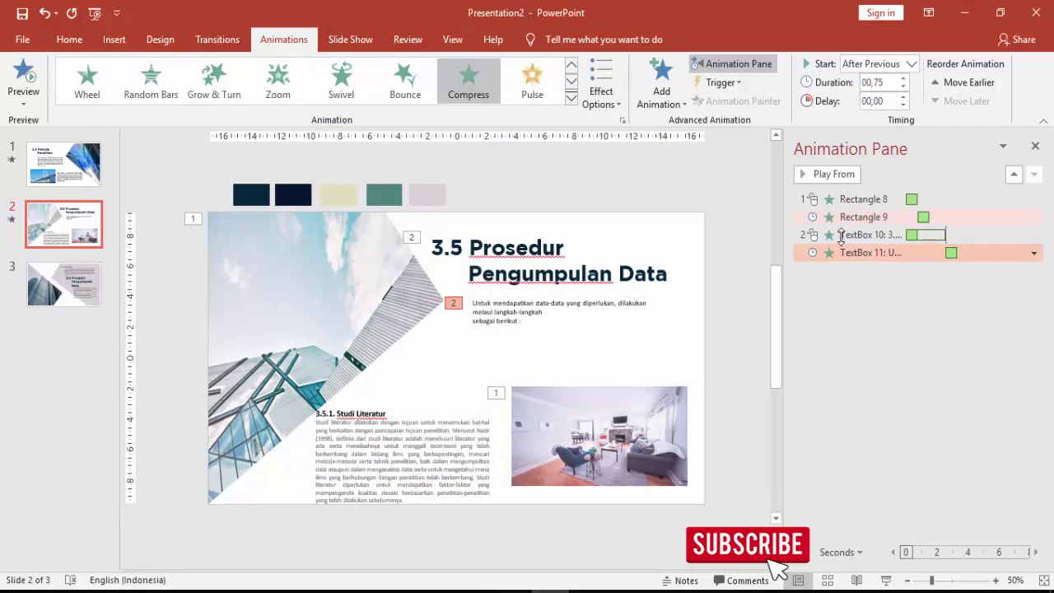
click(828, 174)
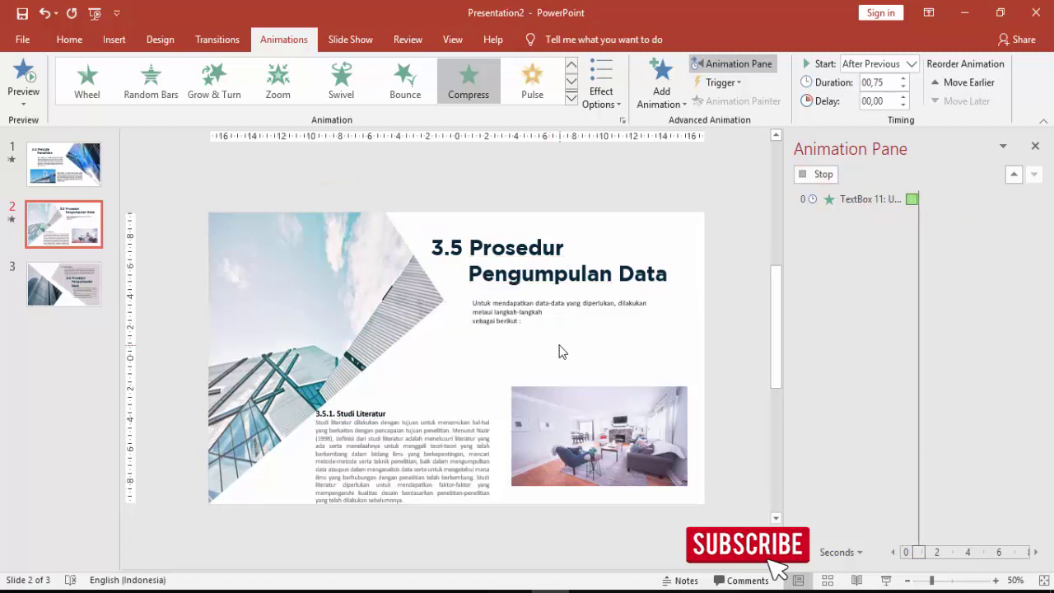
click(506, 233)
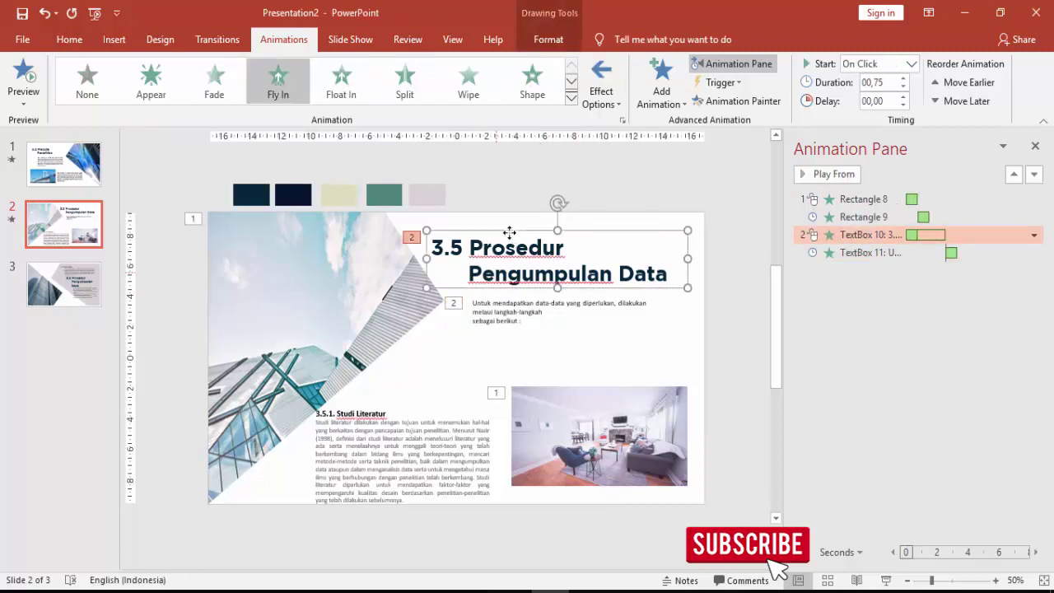
- Paint the title's Fly In onto the 3.5.1 Studi Literatur heading and Compress onto its body, preview, then go to slide 3
click(716, 101)
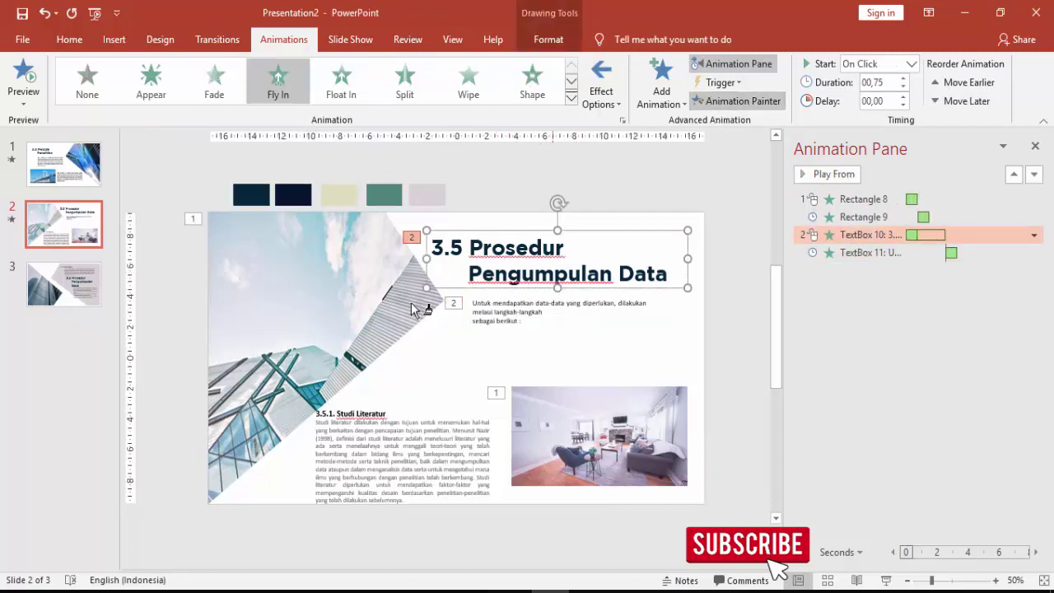
click(343, 417)
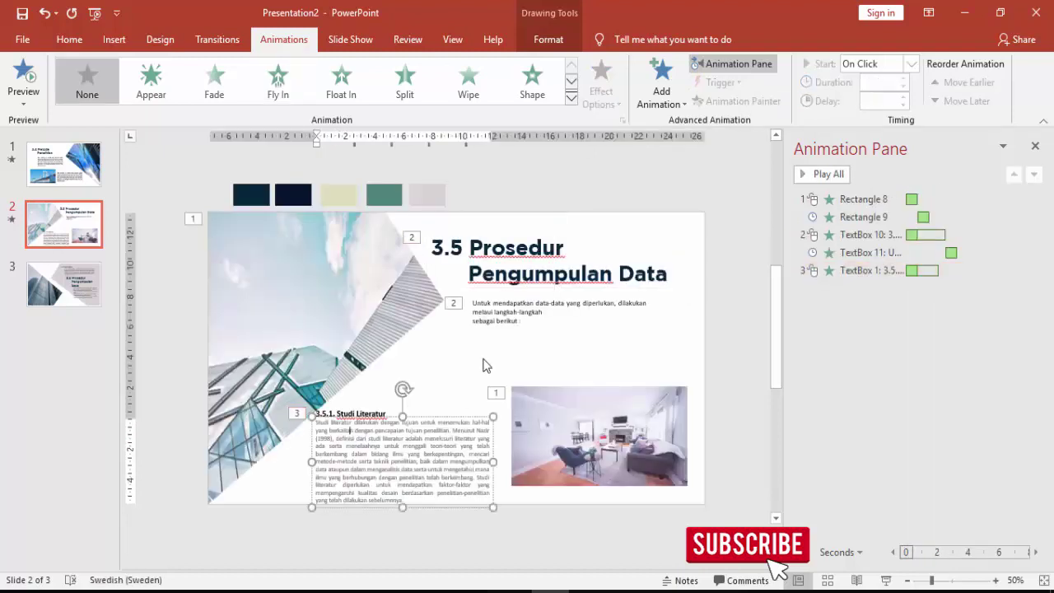
click(504, 315)
click(732, 101)
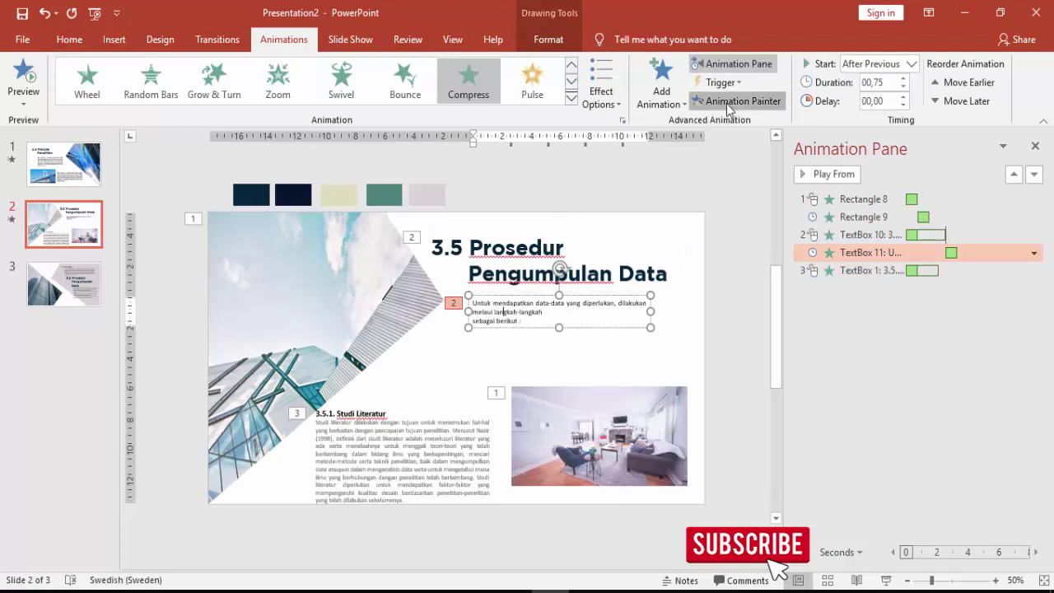
click(372, 459)
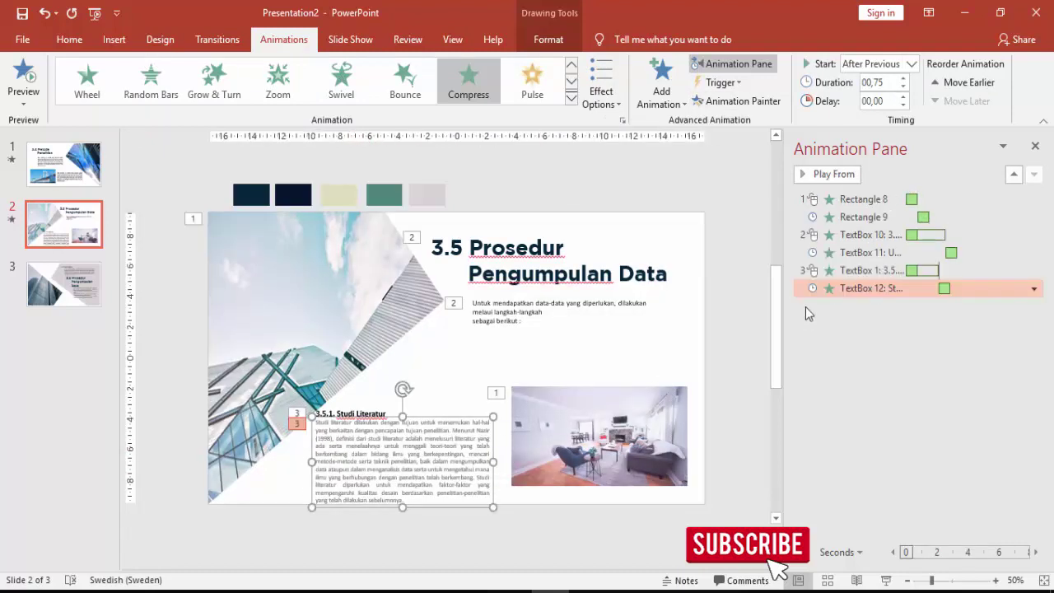
click(848, 198)
click(833, 175)
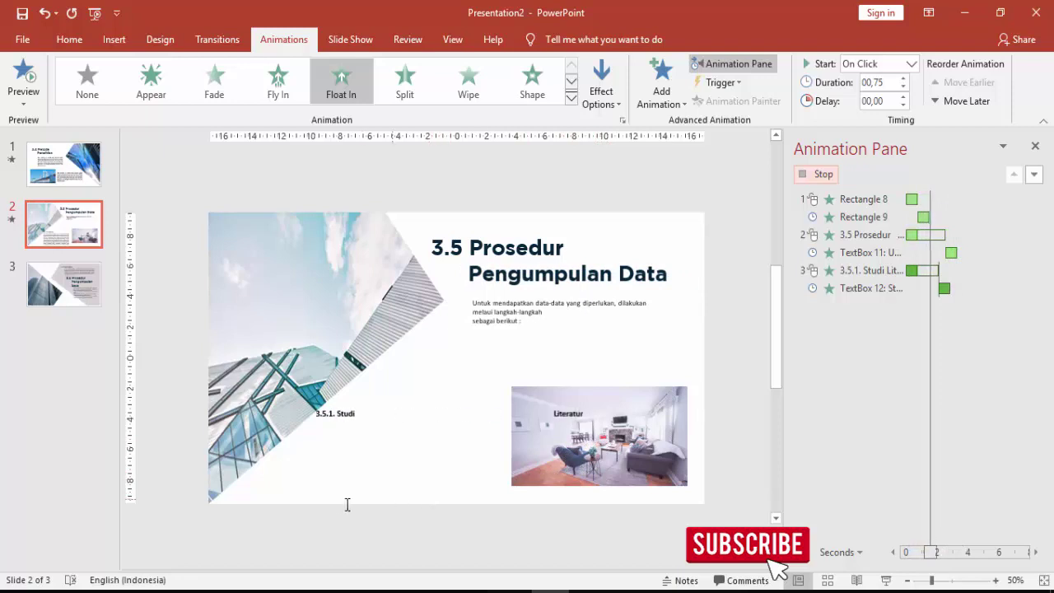
click(89, 285)
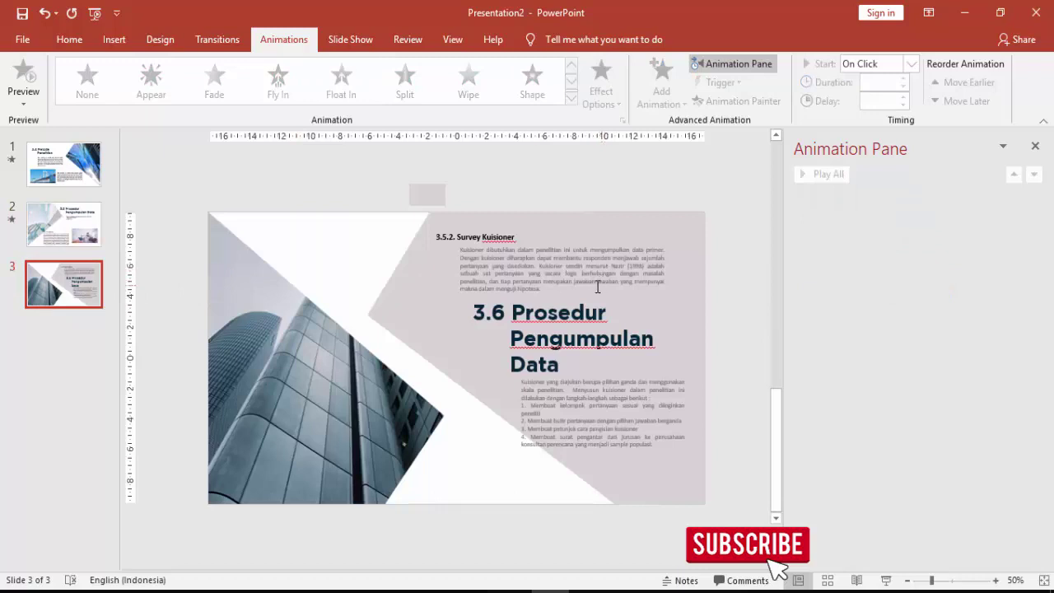
- Give the building picture a Basic Zoom entrance effect
click(339, 400)
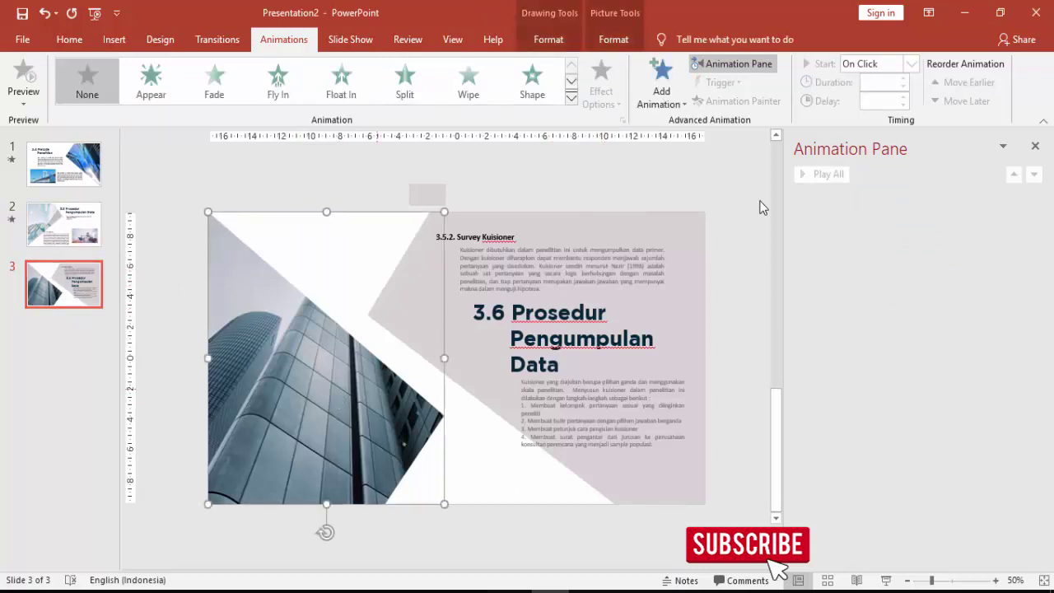
click(653, 224)
click(334, 370)
click(385, 314)
click(322, 388)
click(661, 86)
click(709, 489)
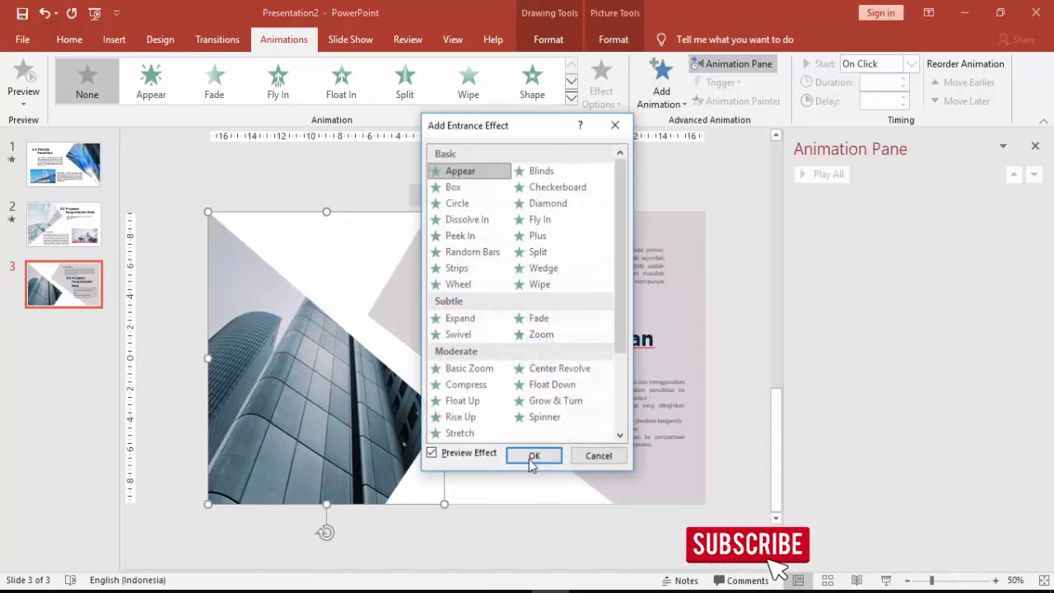
click(478, 371)
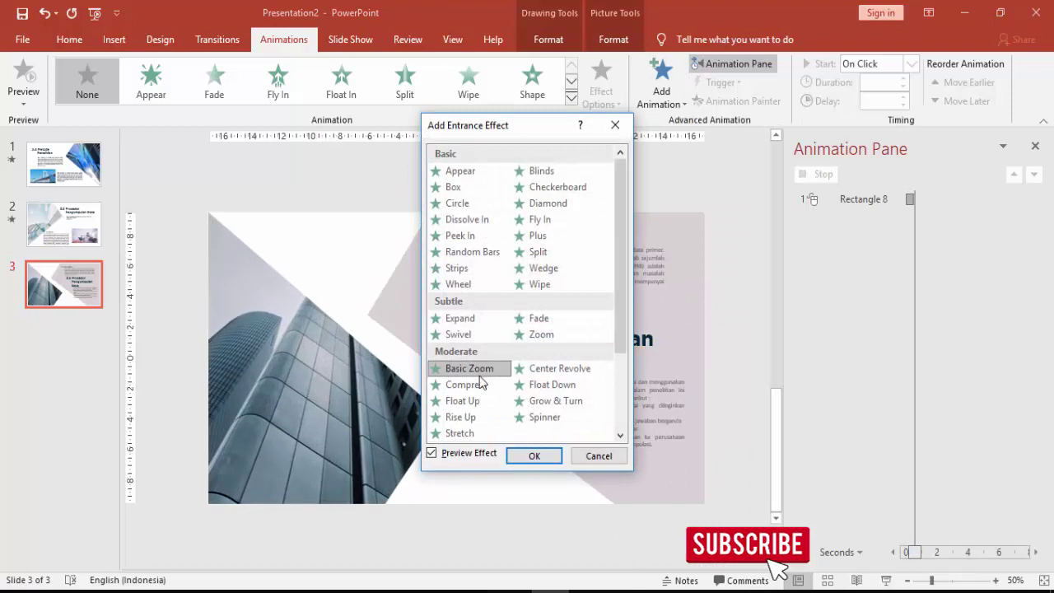
click(543, 463)
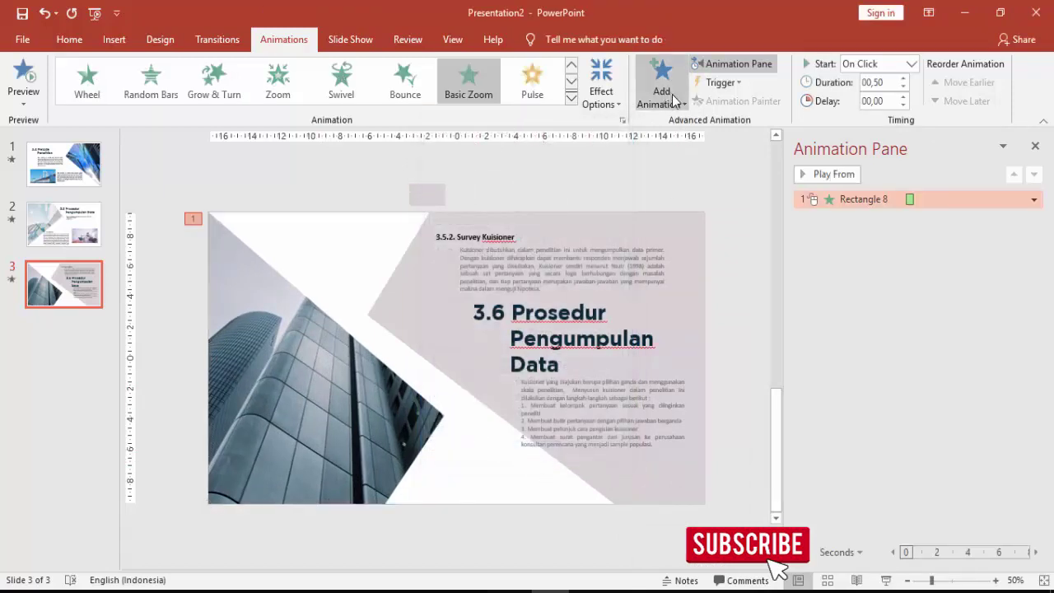
- Copy the Basic Zoom onto the pink background shape with Animation Painter and start it With Previous
click(705, 100)
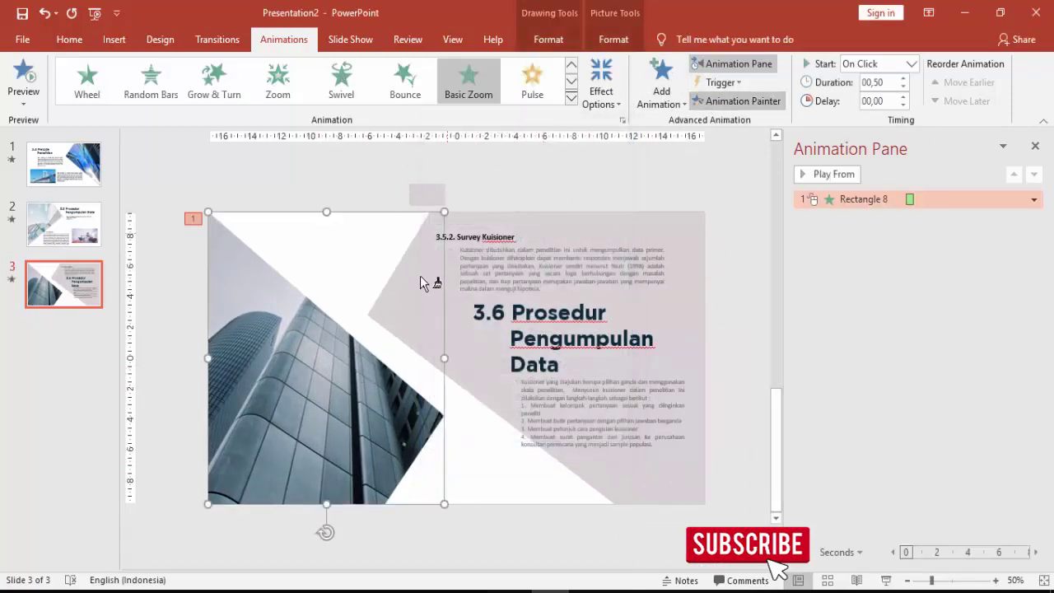
click(391, 306)
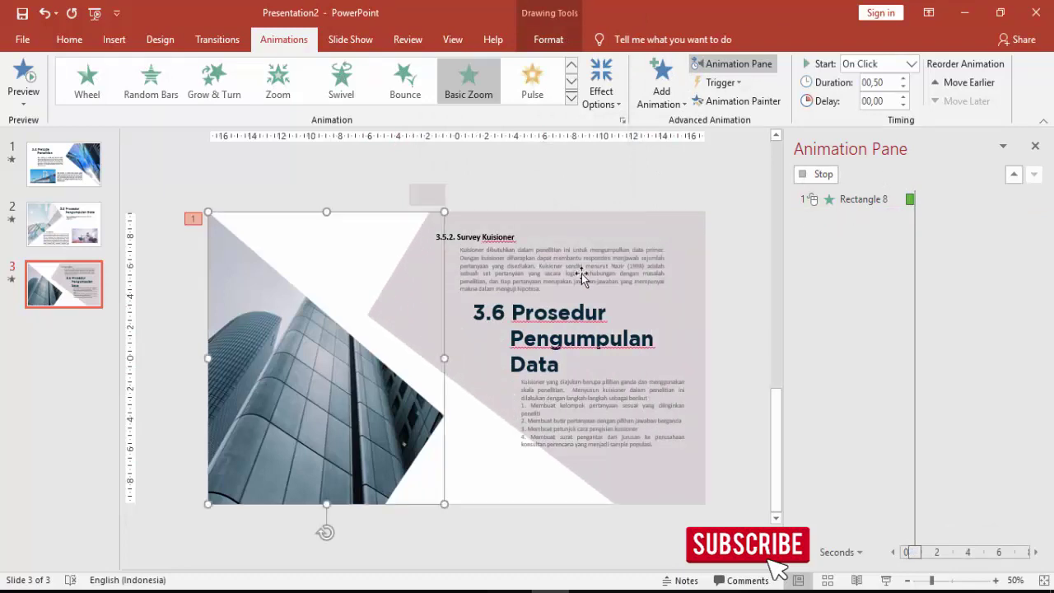
click(368, 405)
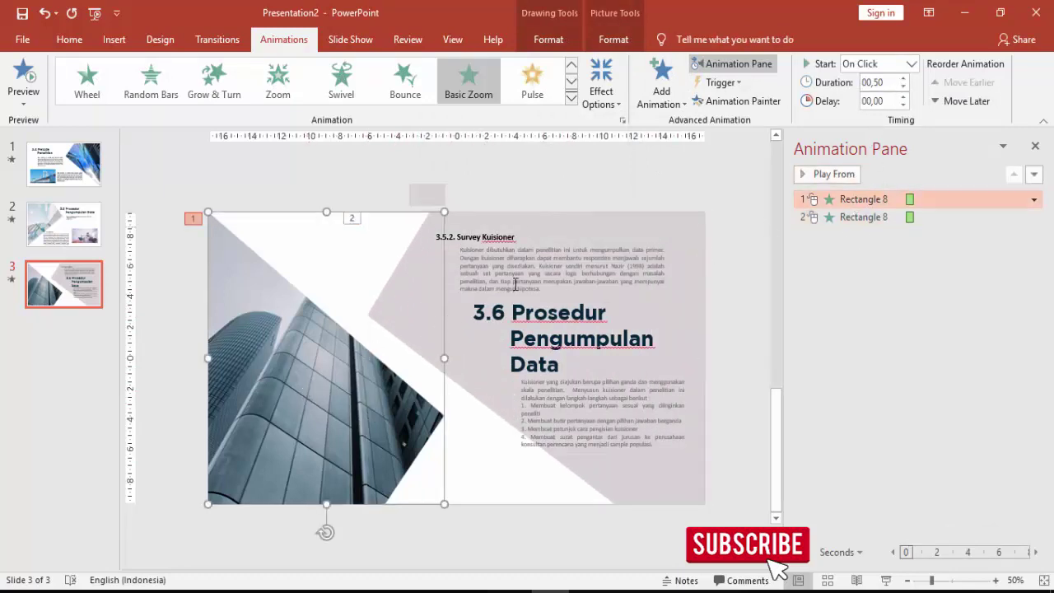
click(404, 301)
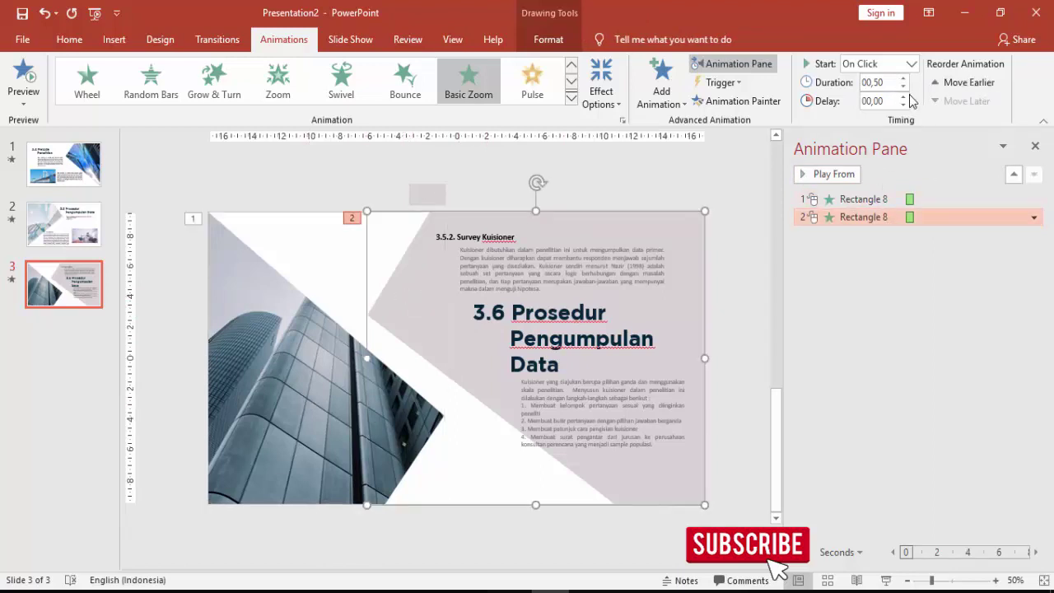
click(911, 64)
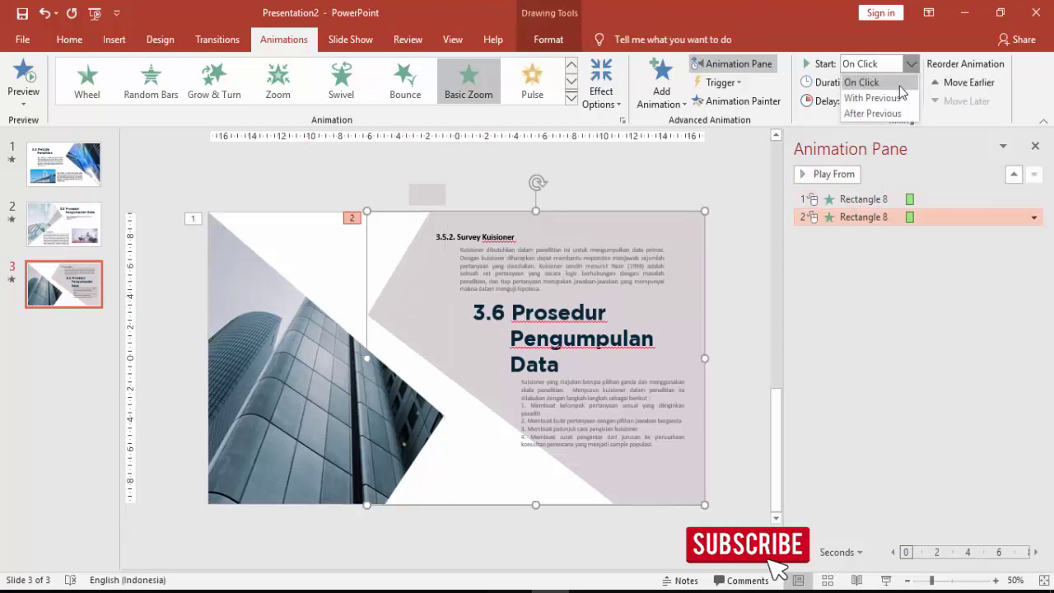
click(896, 99)
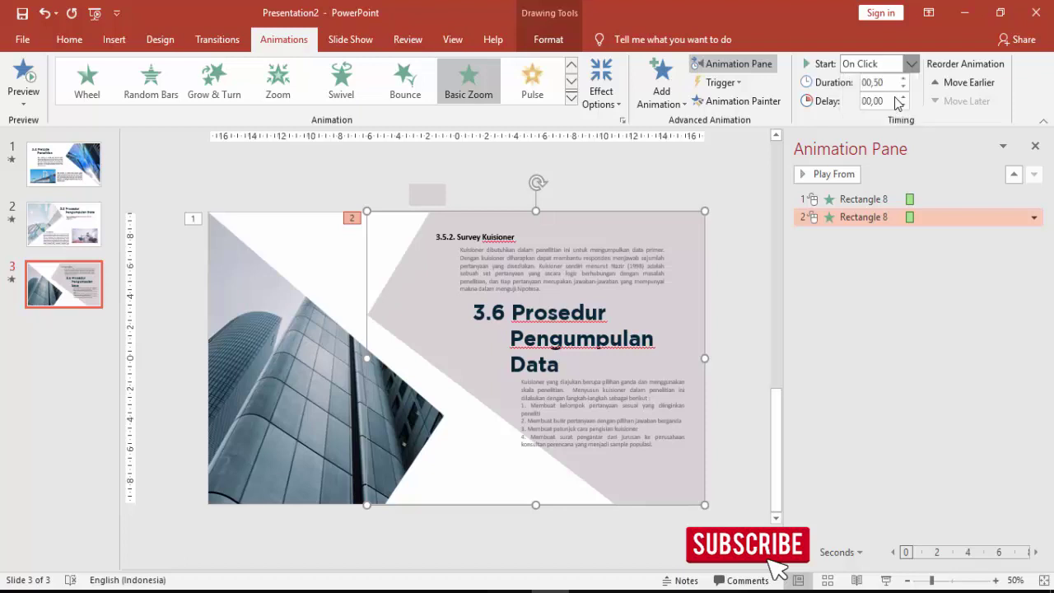
click(851, 180)
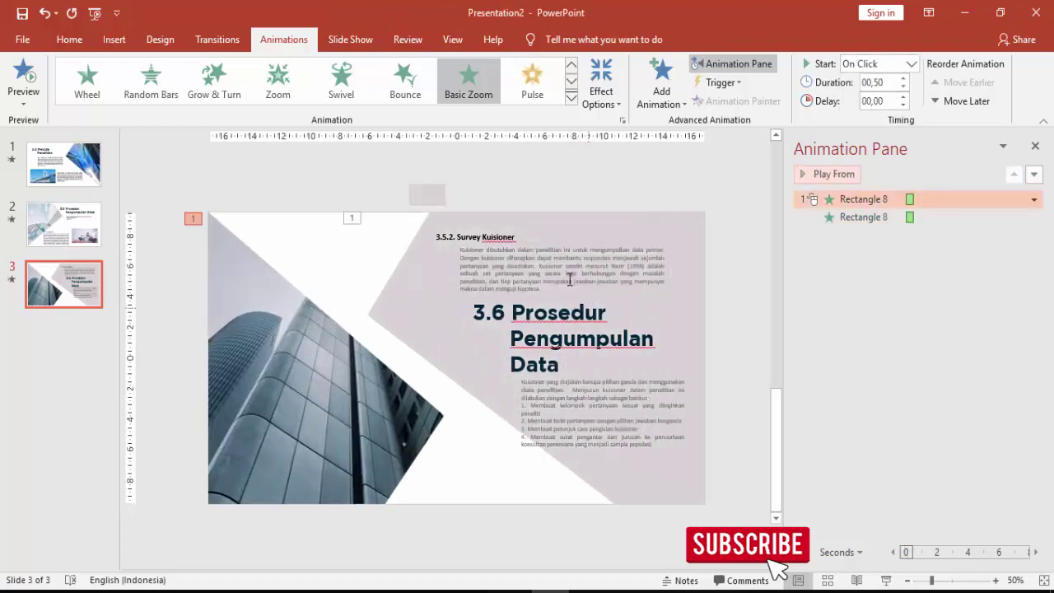
click(476, 238)
click(487, 223)
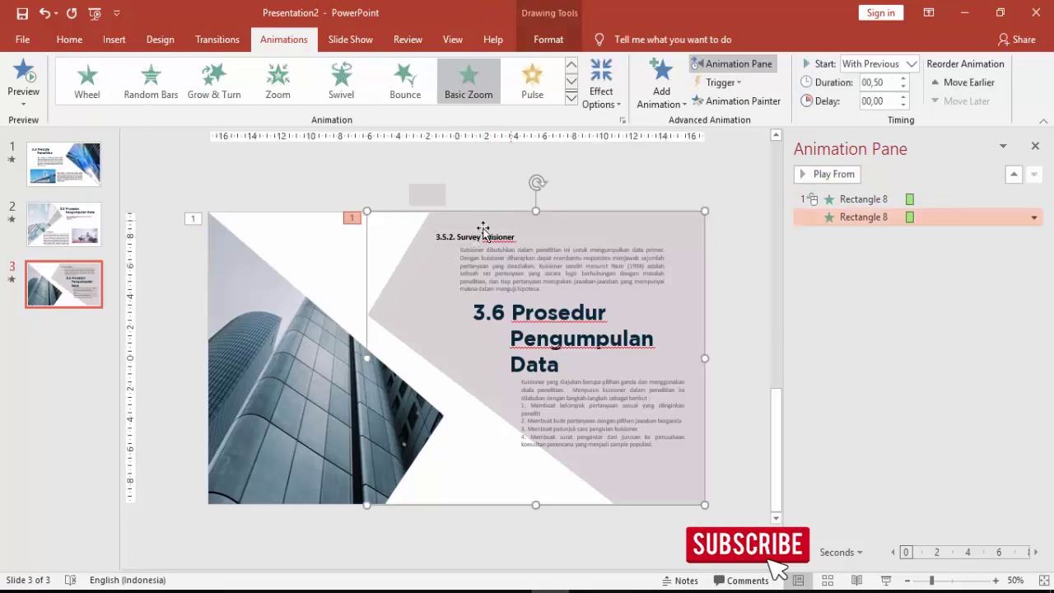
click(477, 231)
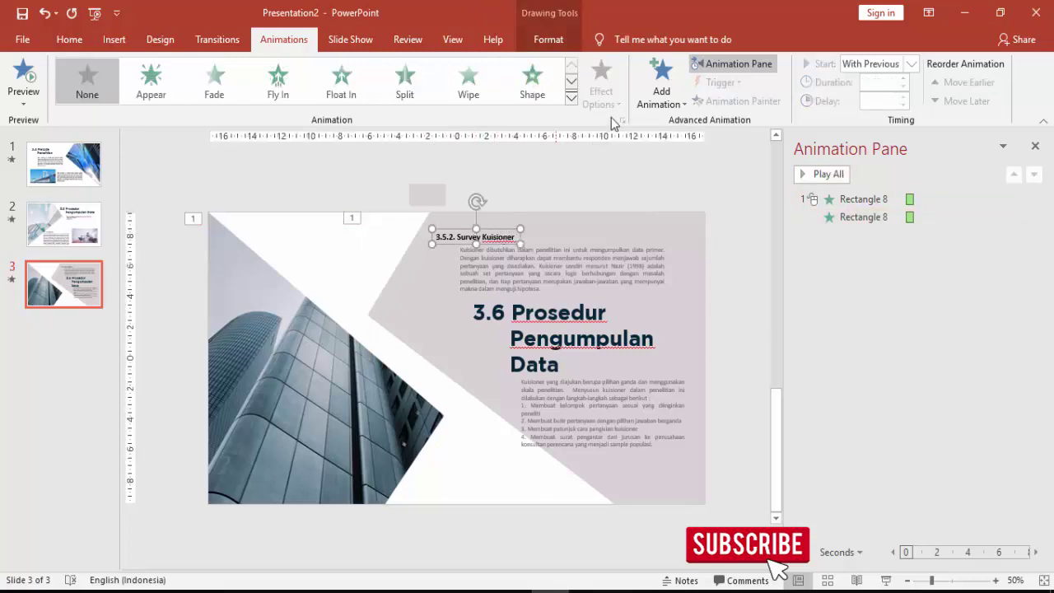
- Apply a Bounce entrance to the 3.5.2 Survey Kuisioner heading and shorten its duration
click(659, 82)
click(698, 491)
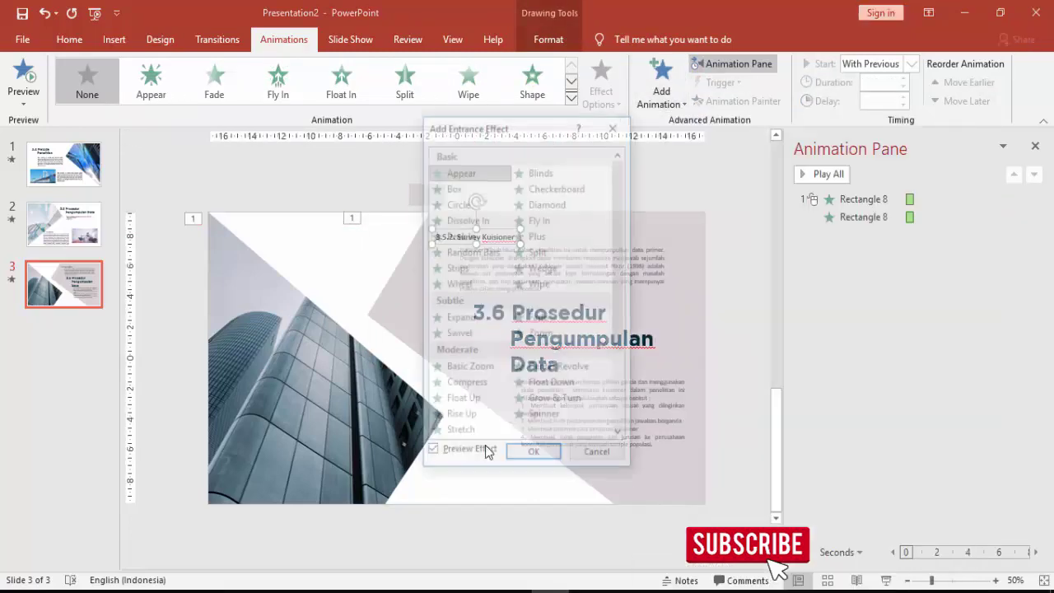
drag(544, 129, 249, 170)
scroll(262, 280, down, 2)
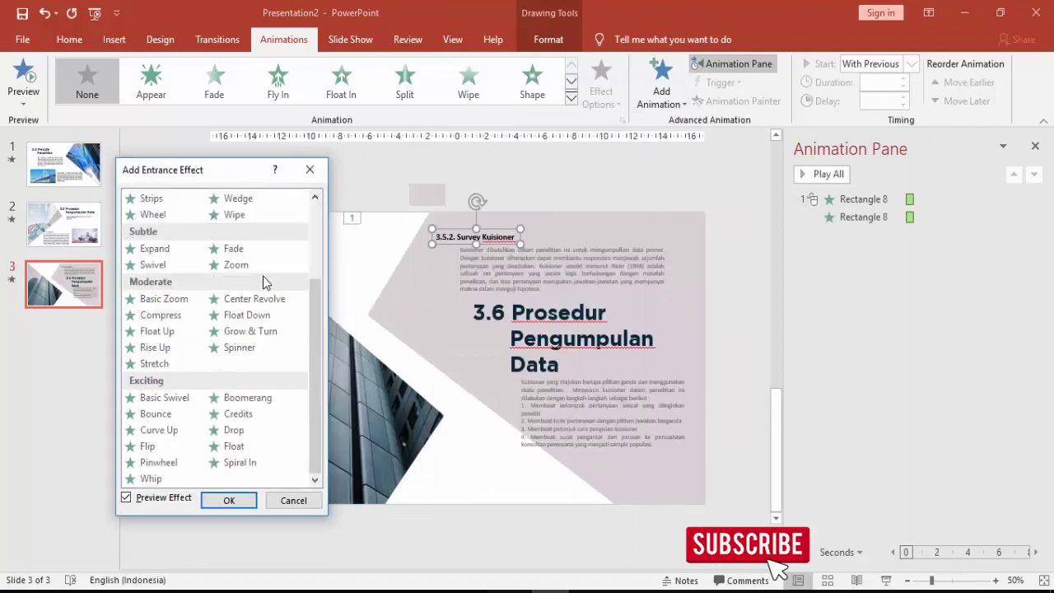
click(176, 415)
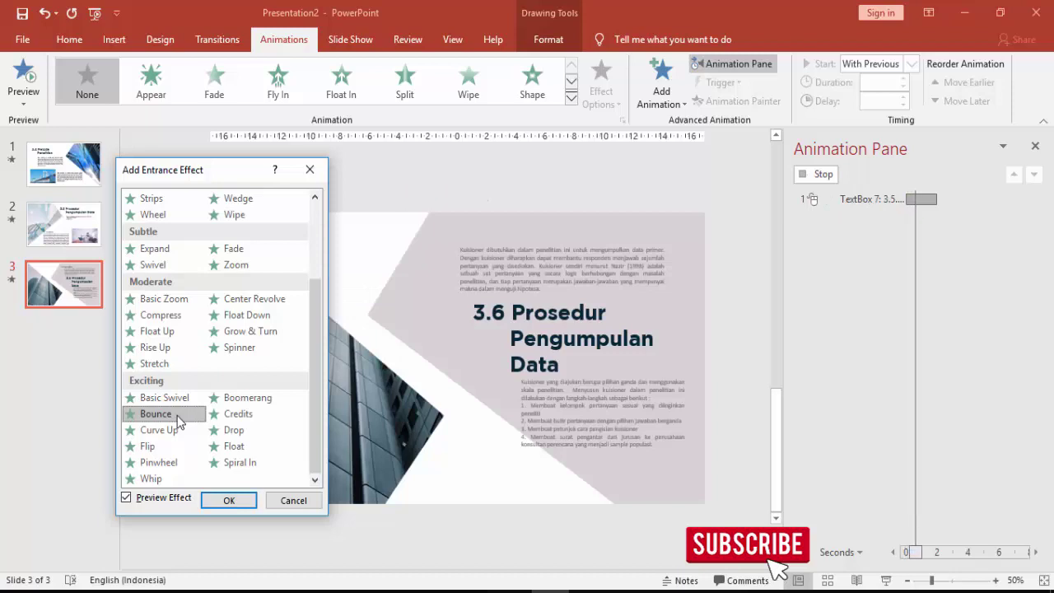
click(224, 499)
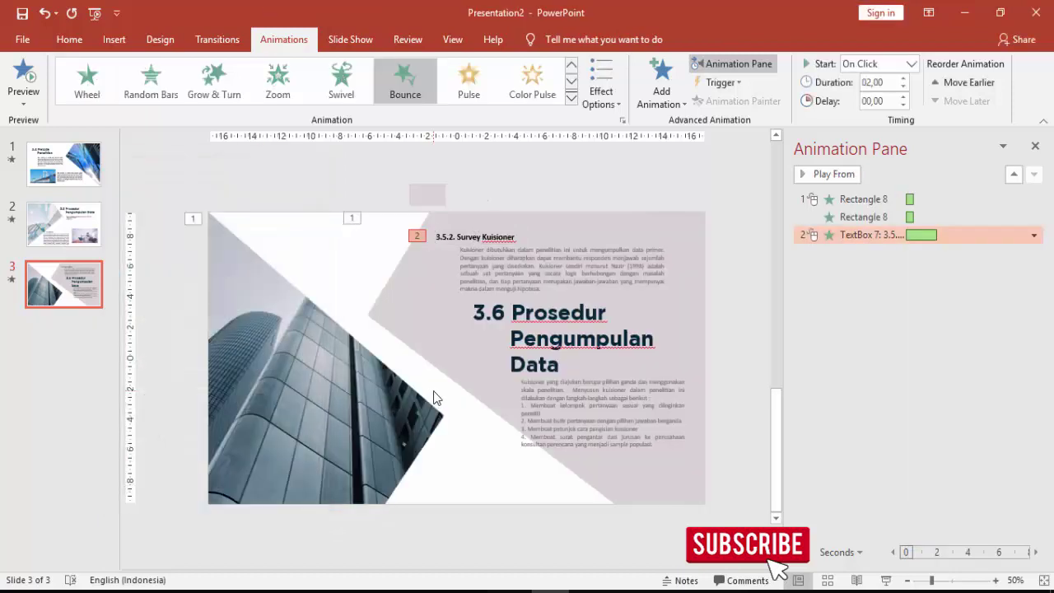
click(903, 88)
- Set the heading's Bounce to animate text by word with a 60% delay between words
click(1033, 235)
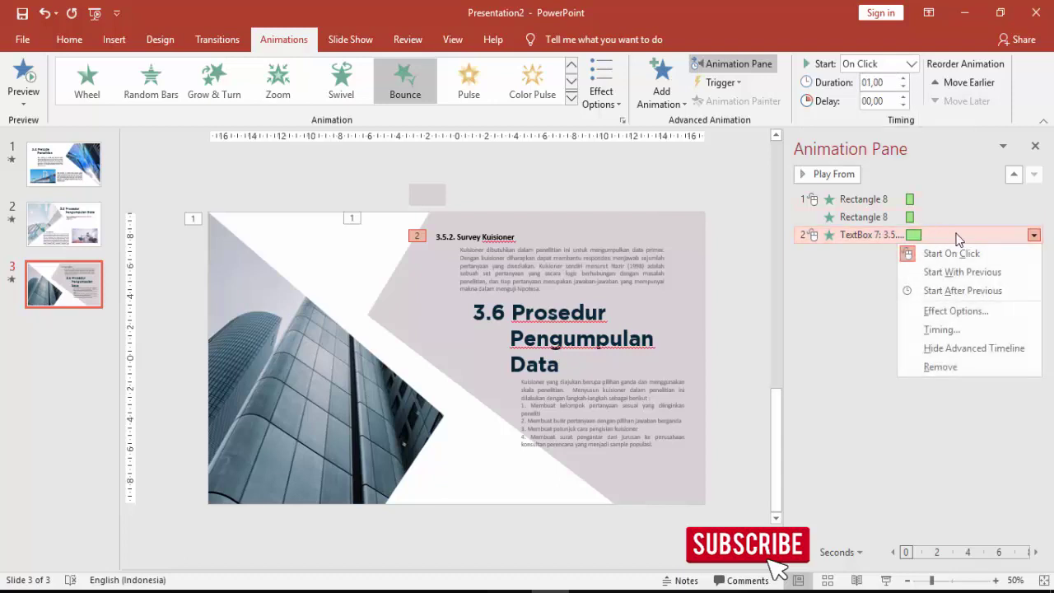
click(924, 309)
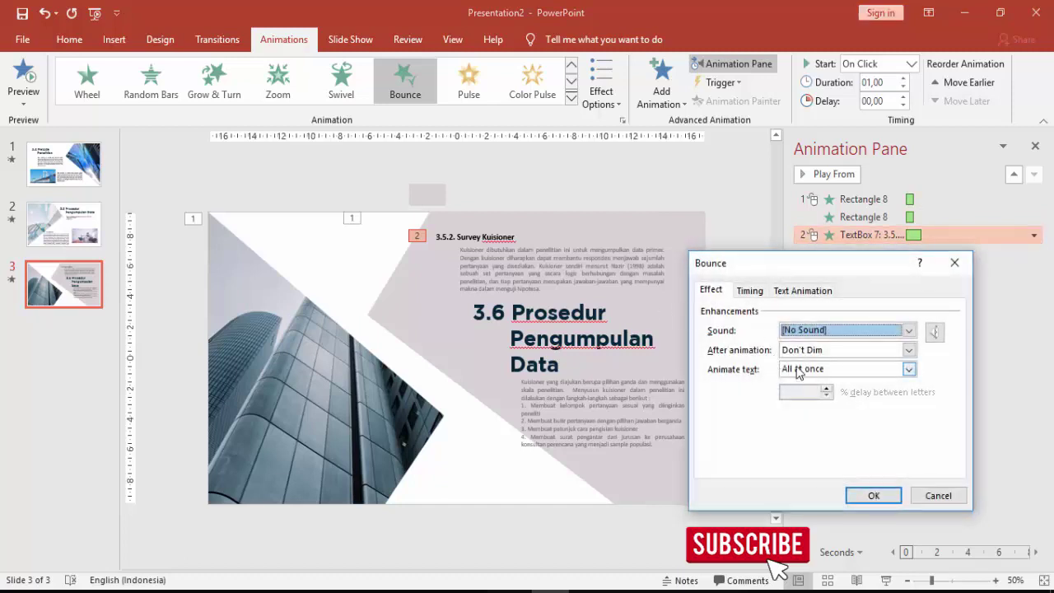
click(796, 373)
click(803, 389)
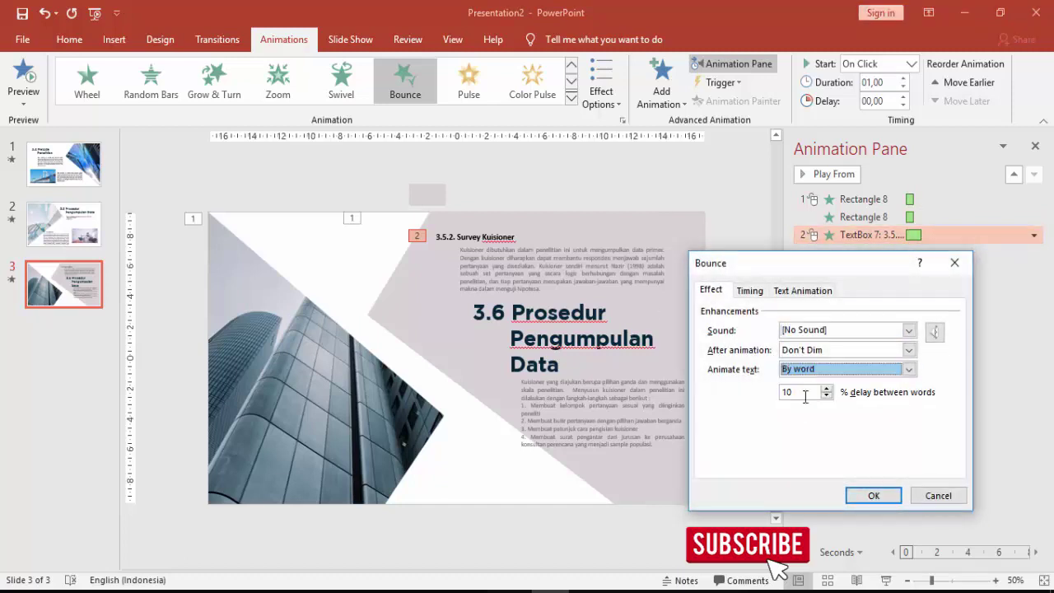
text(60)
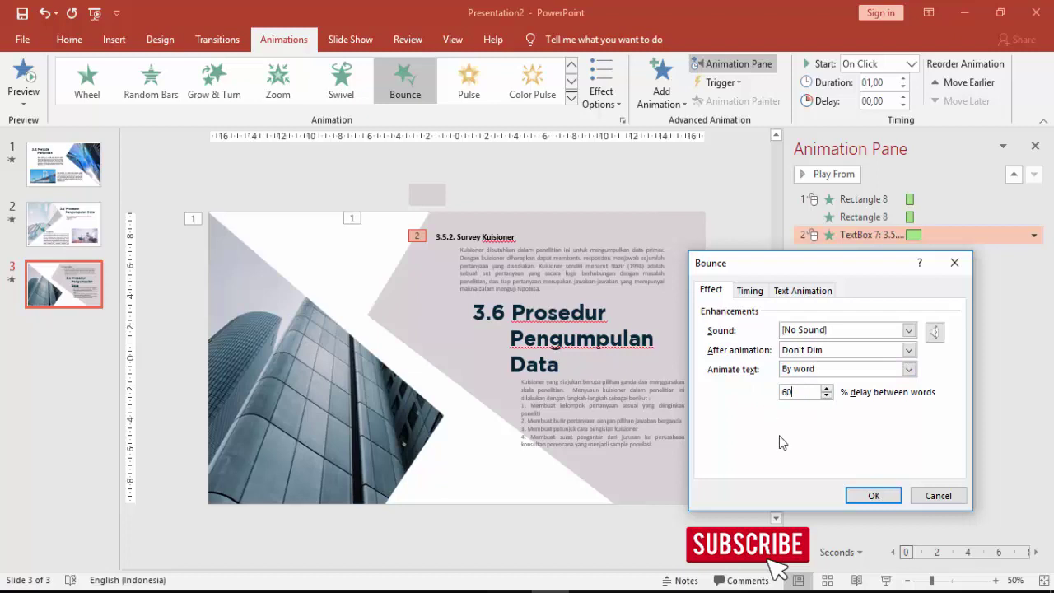
click(864, 494)
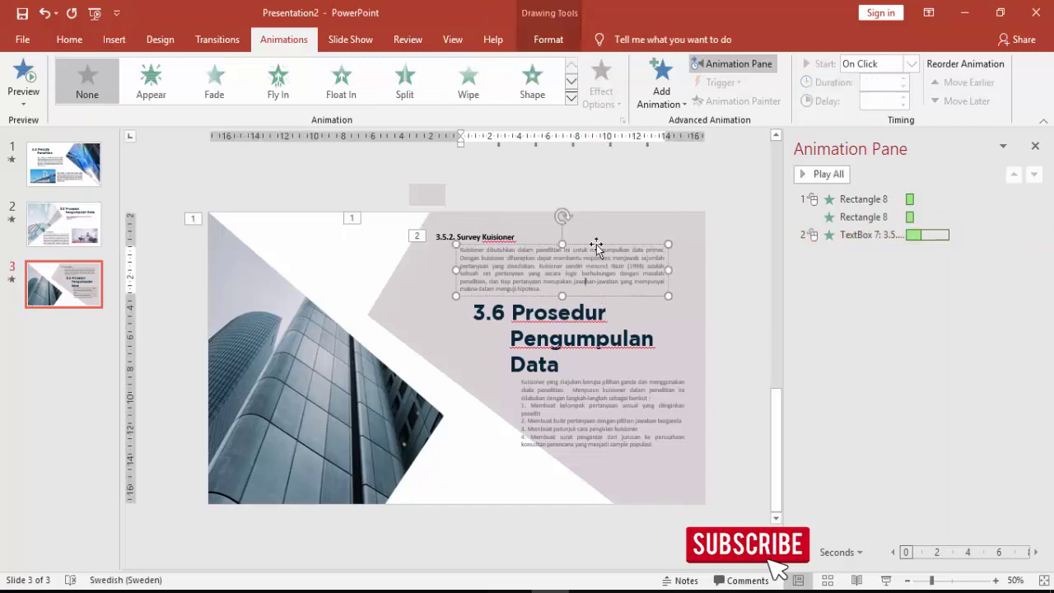
- Give the upper Kuisioner paragraph a Float entrance after previewing Drop
click(659, 87)
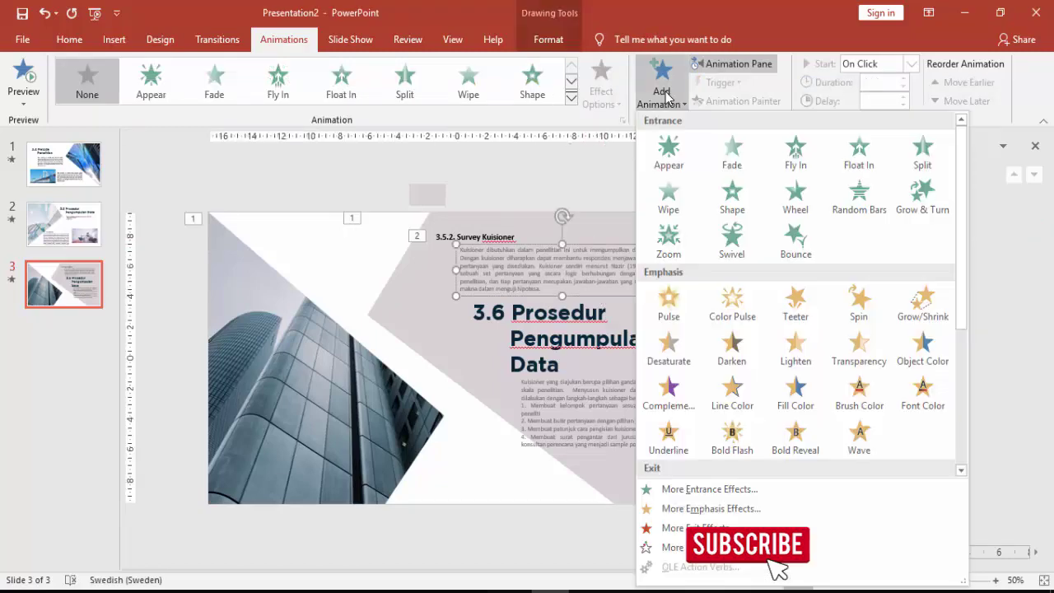
click(738, 493)
scroll(519, 351, down, 3)
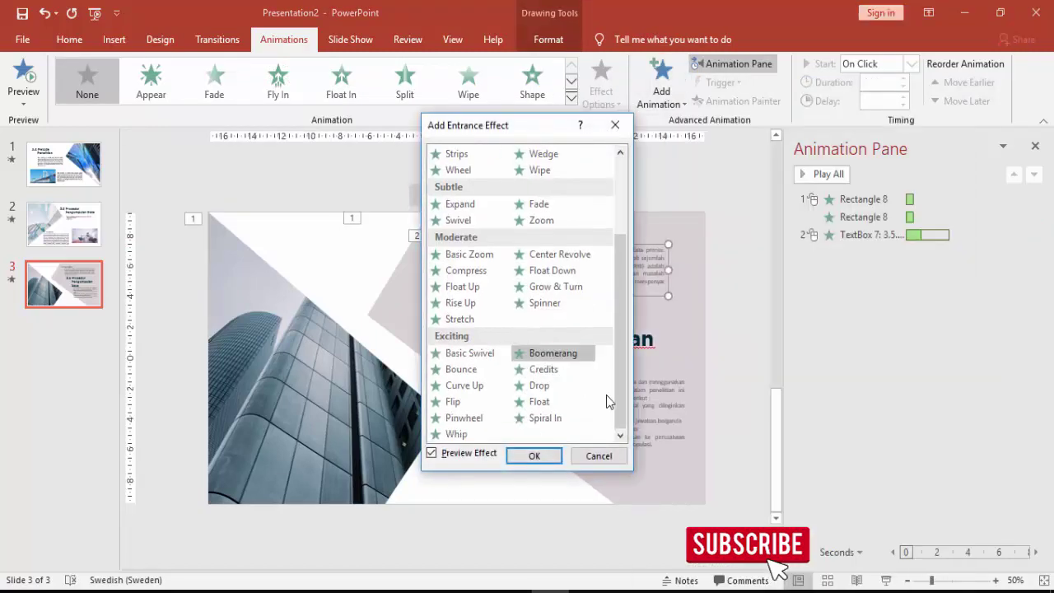
drag(540, 125, 344, 137)
click(427, 403)
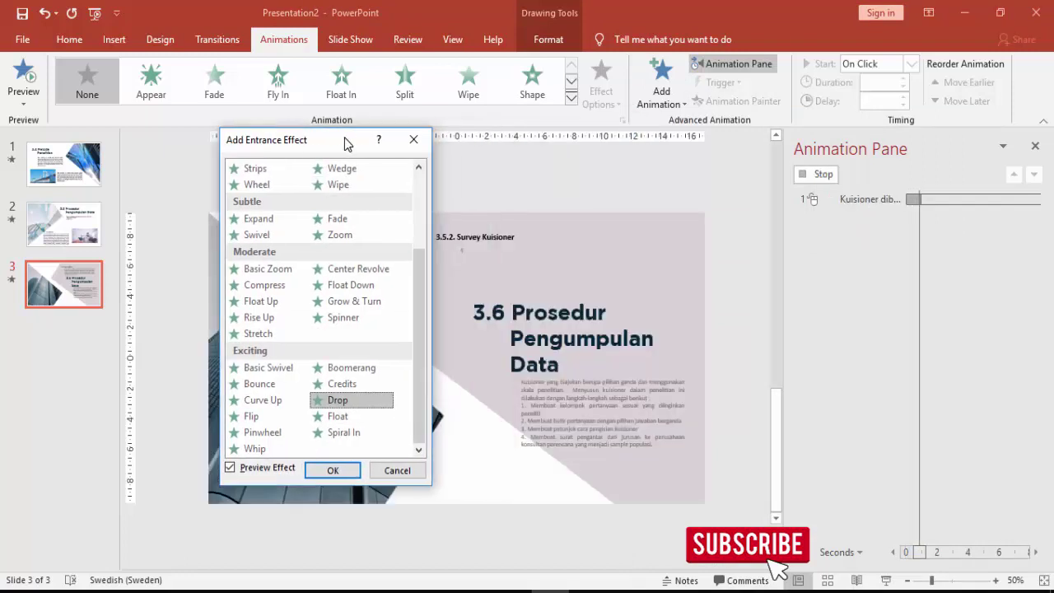
click(352, 416)
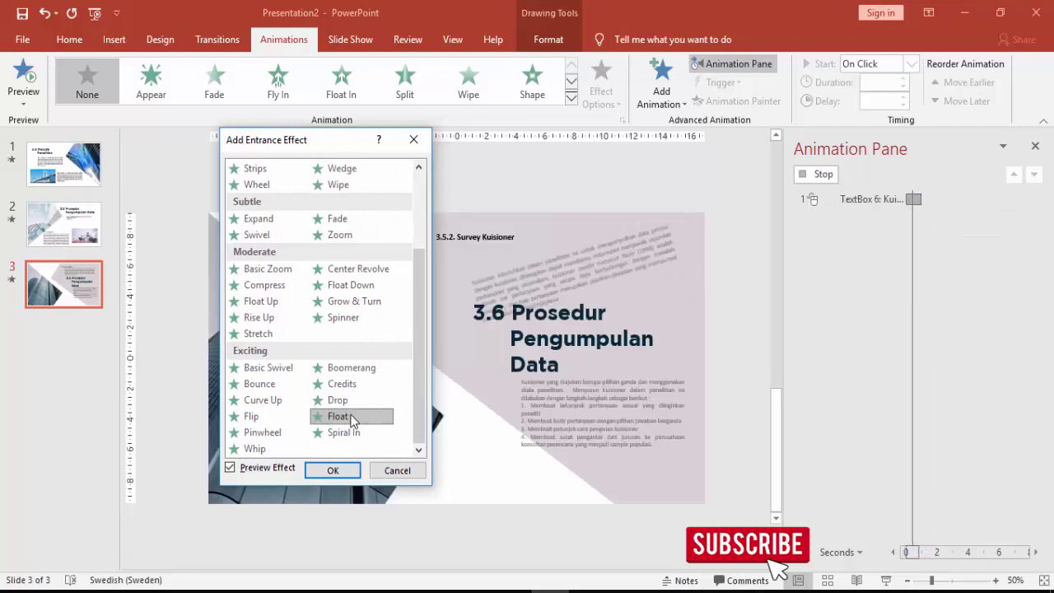
click(336, 470)
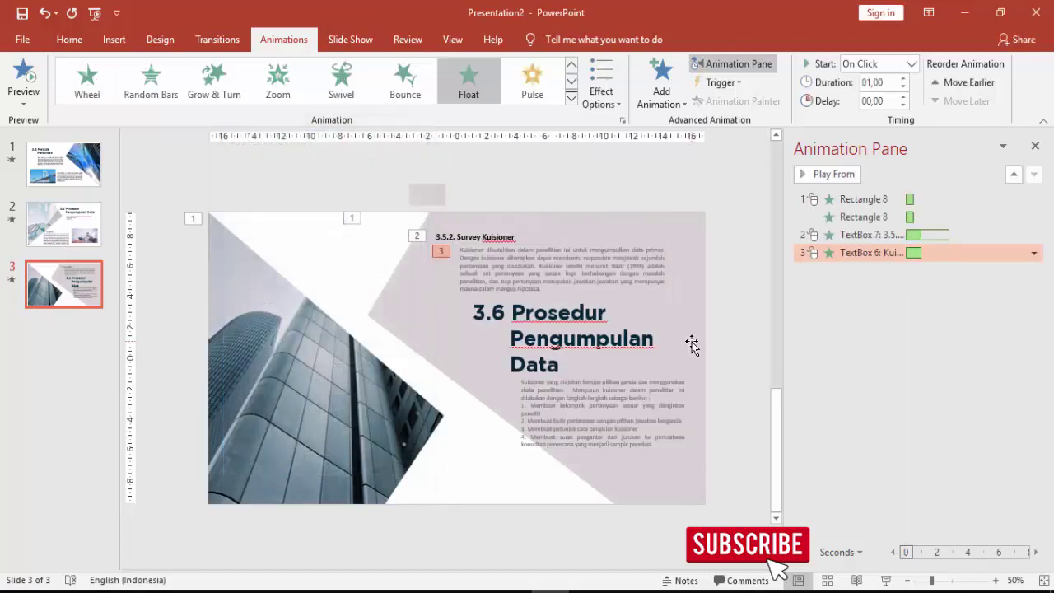
- Make the paragraph's Float start After Previous and preview the slide's animations
click(879, 64)
click(881, 111)
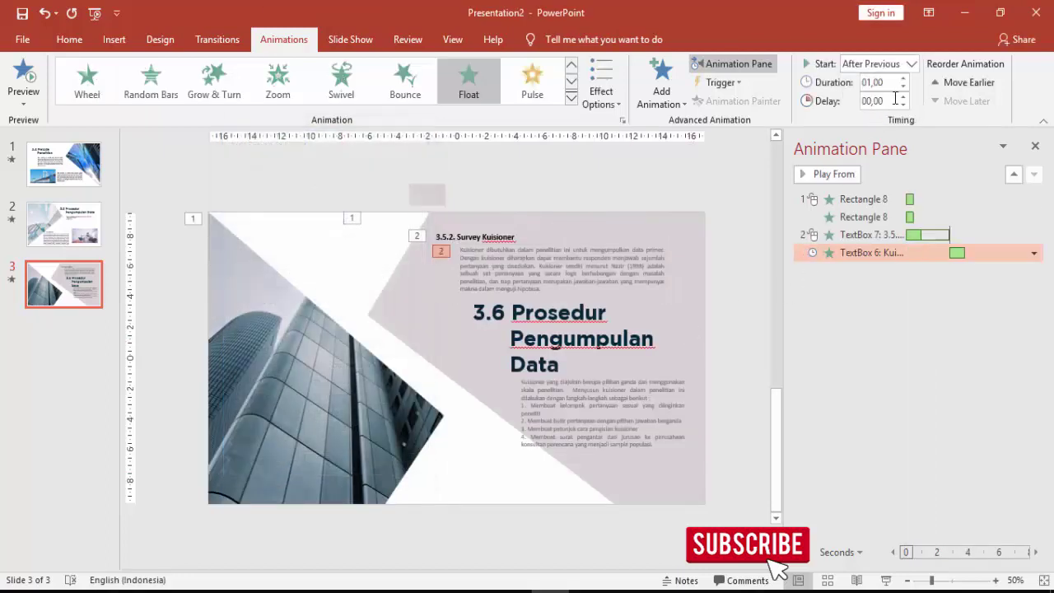
text(00,75)
click(815, 174)
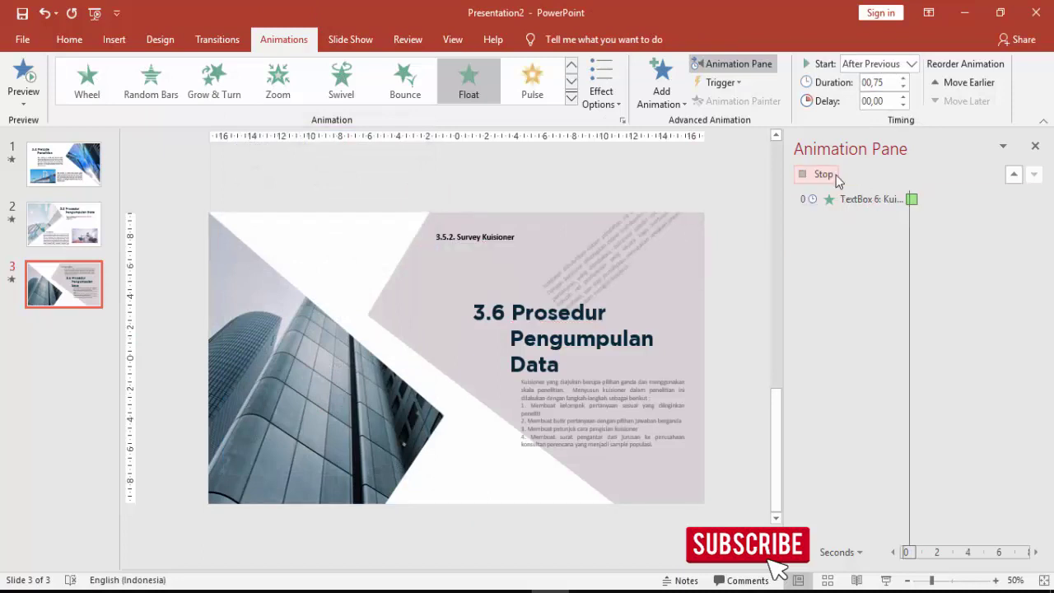
click(520, 316)
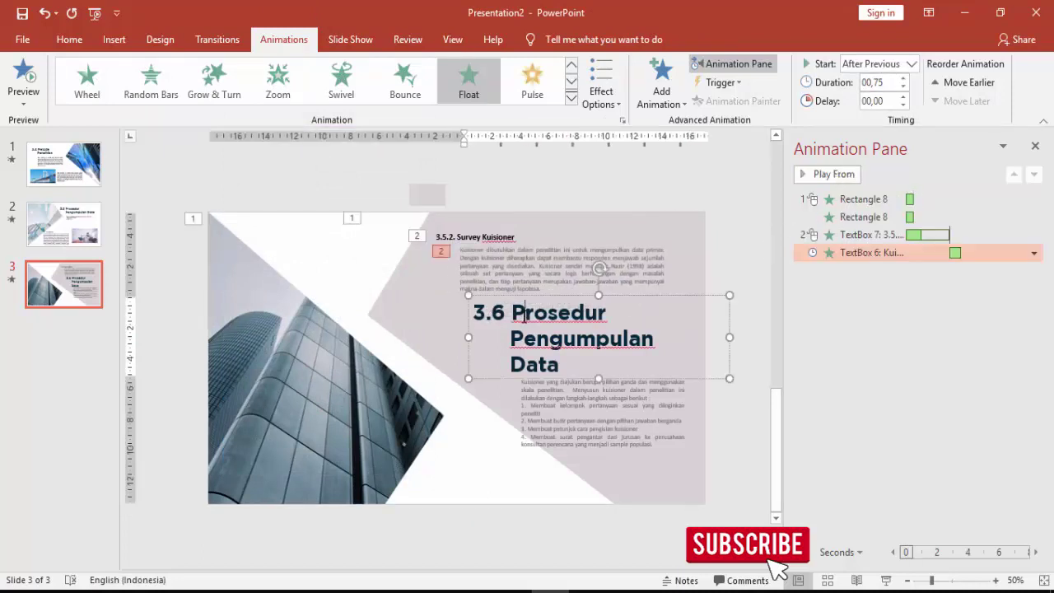
- Copy the heading's Bounce animation onto the 3.6 Prosedur title with Animation Painter
click(516, 235)
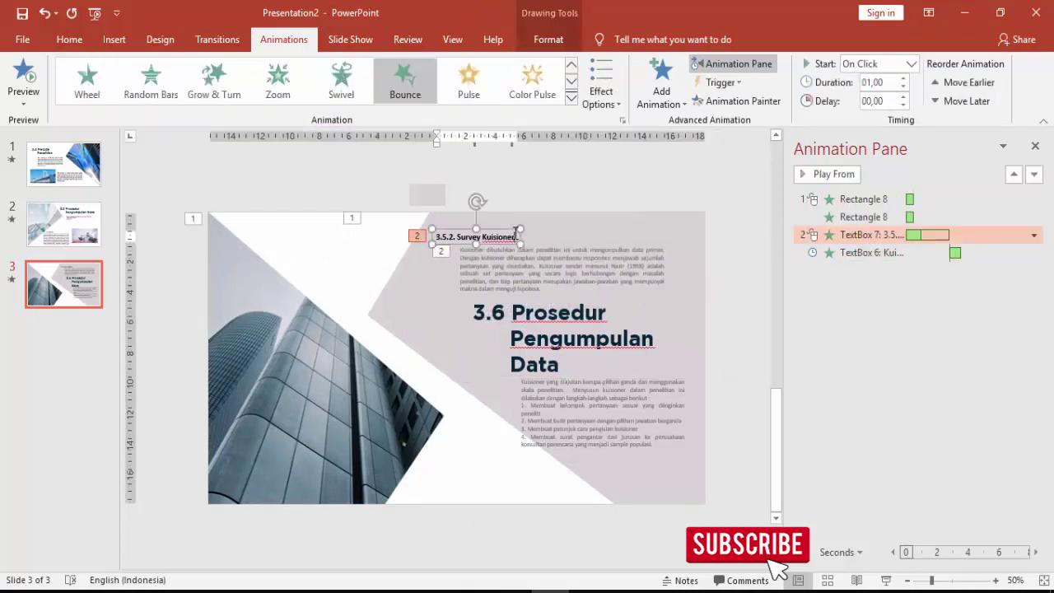
click(512, 234)
click(721, 102)
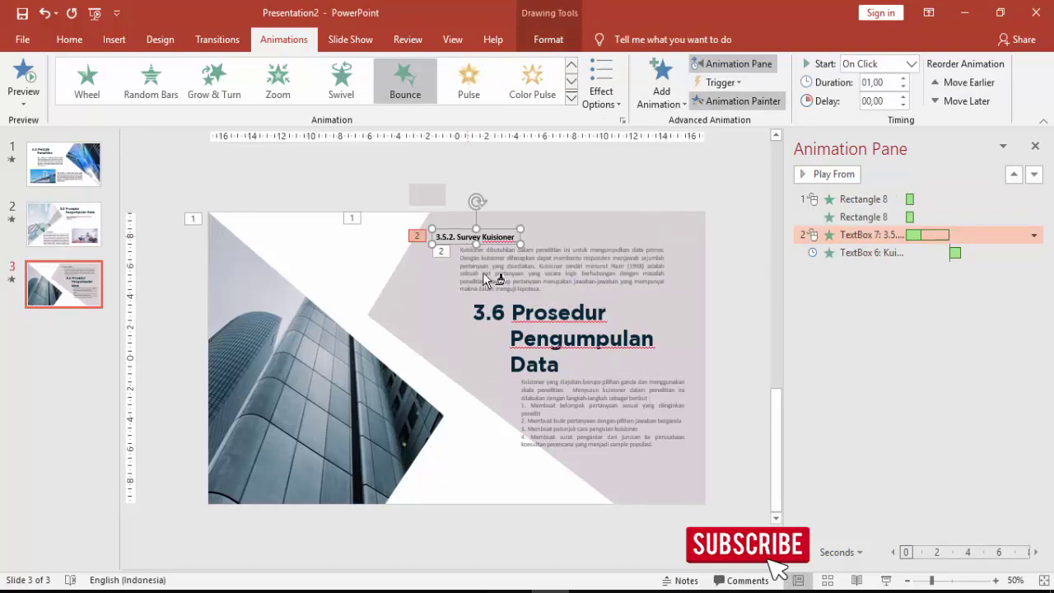
click(514, 319)
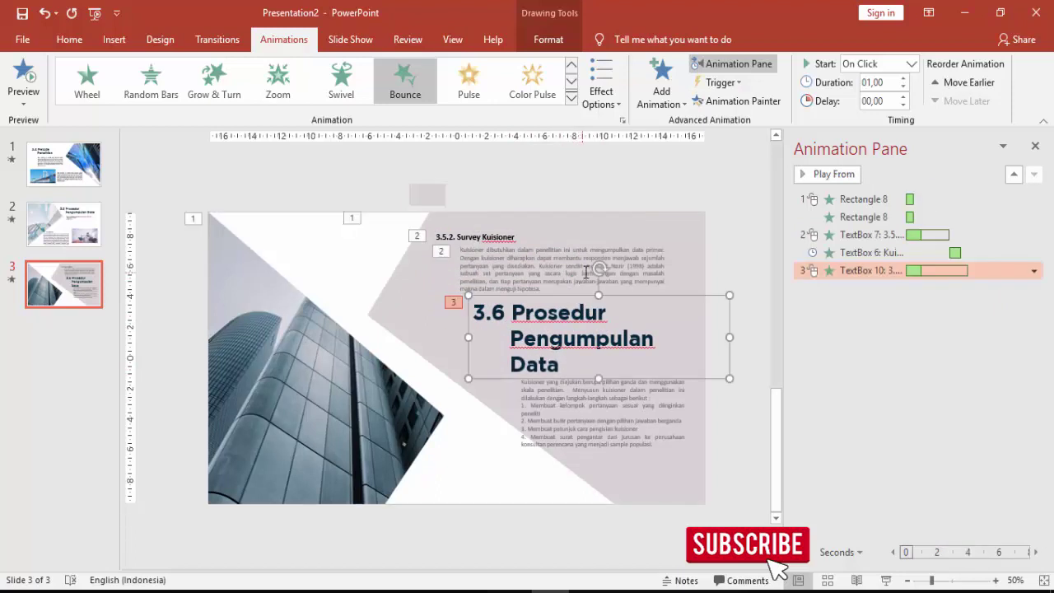
- Copy the upper paragraph's Float animation onto the lower body text, then return to slide 1
click(598, 251)
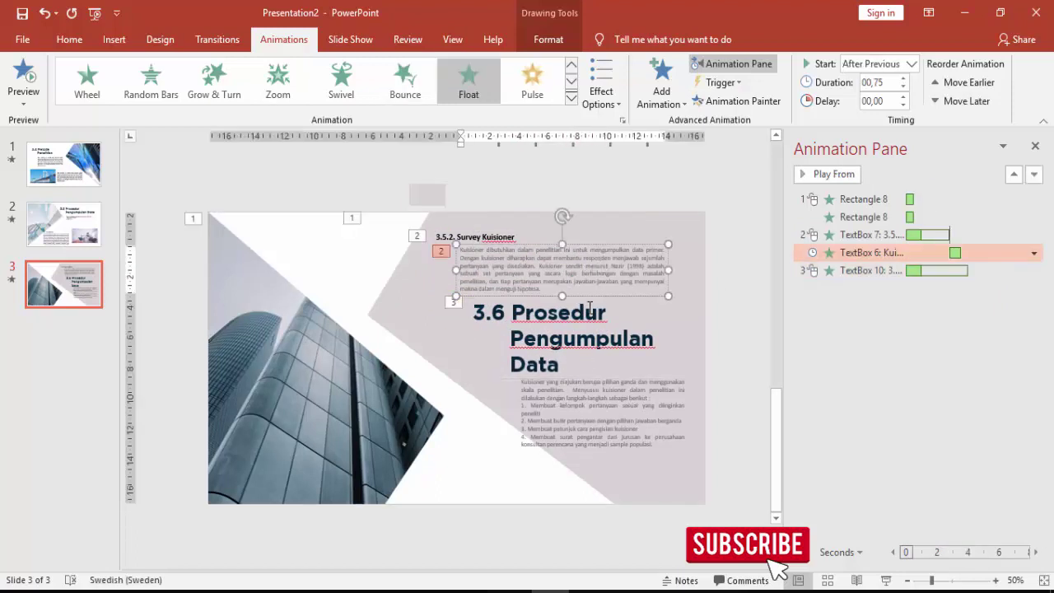
click(725, 101)
click(589, 397)
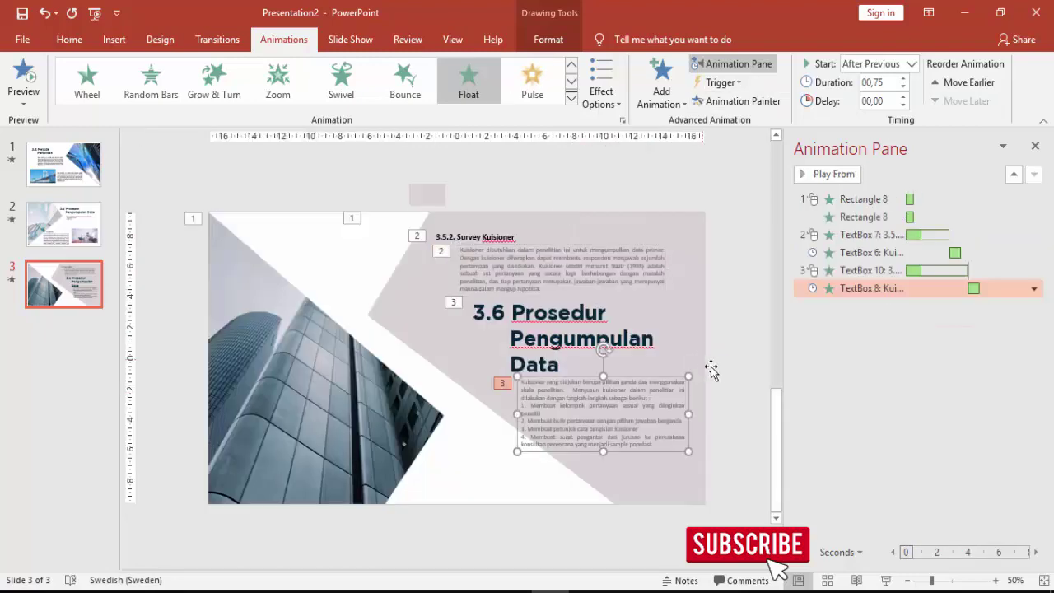
click(66, 158)
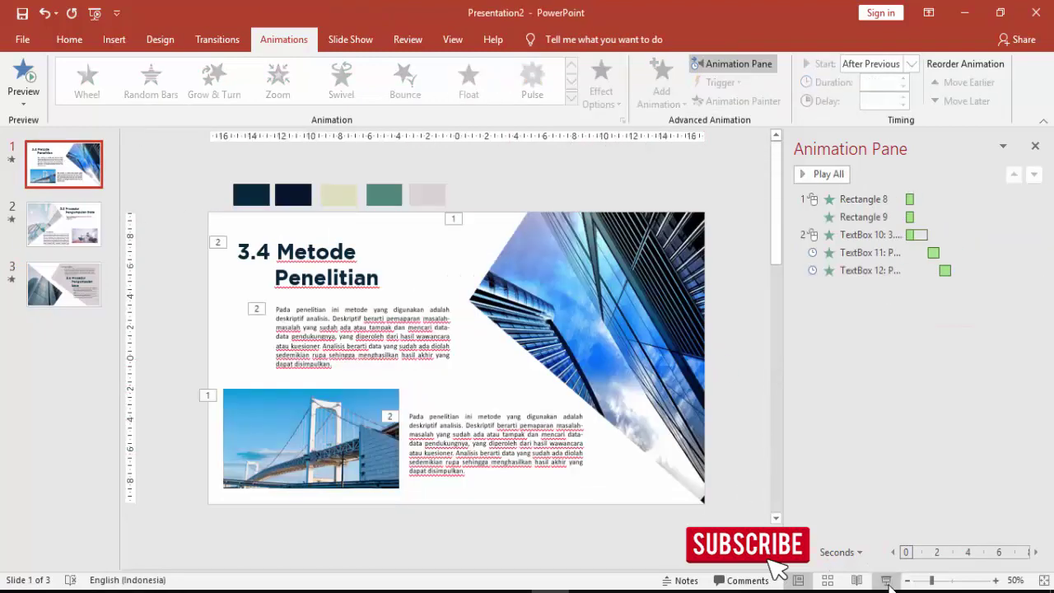
- Play the slideshow from slide 1 through slide 3's animations, then exit with Esc
click(885, 579)
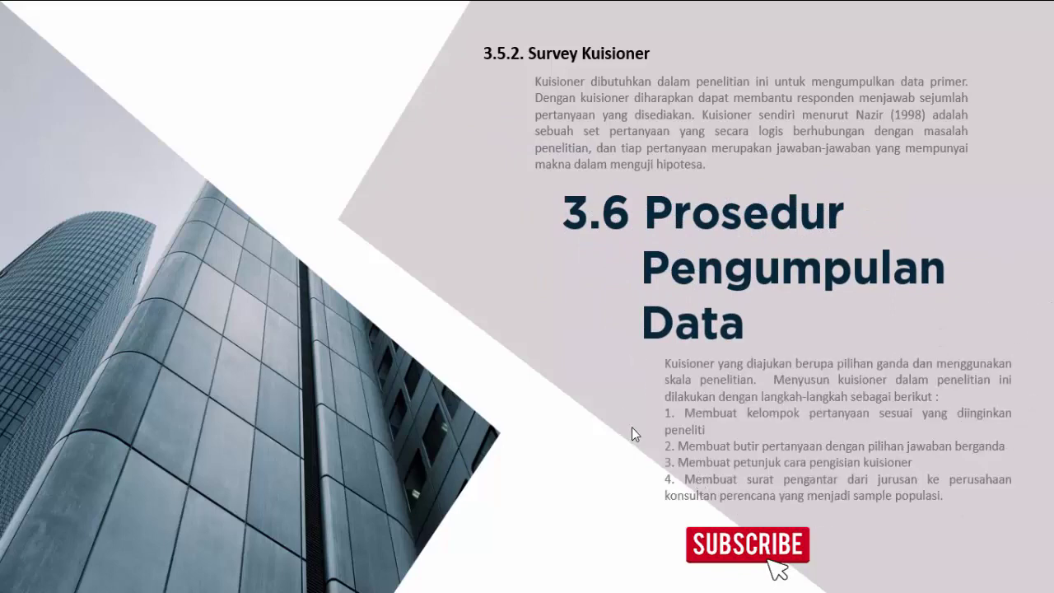
key(Escape)
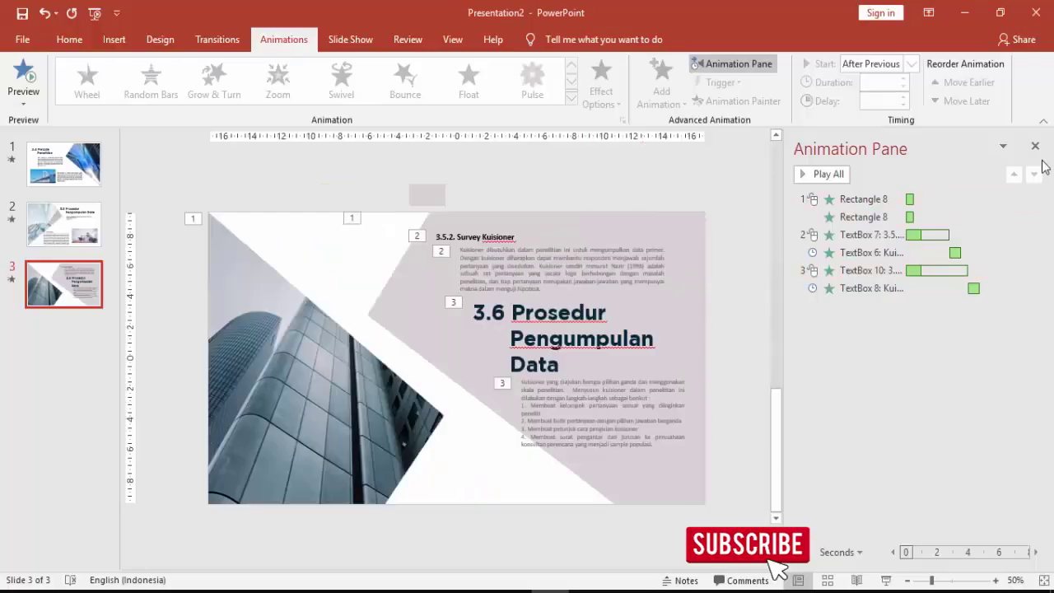
- Close the Animation Pane, switch to the Home tab, and deselect slide 3's body text
click(1034, 146)
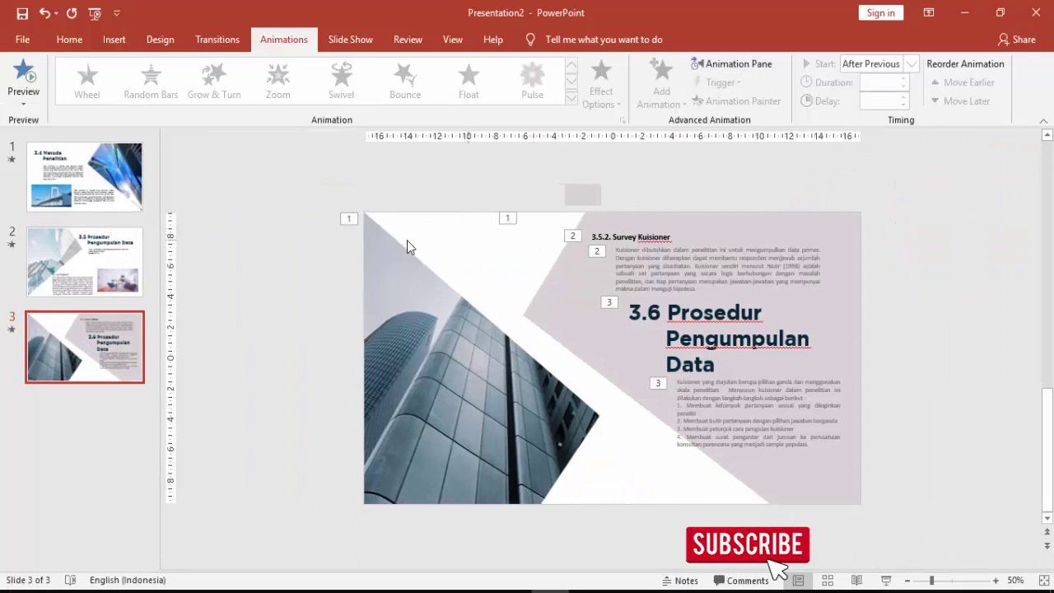
click(68, 42)
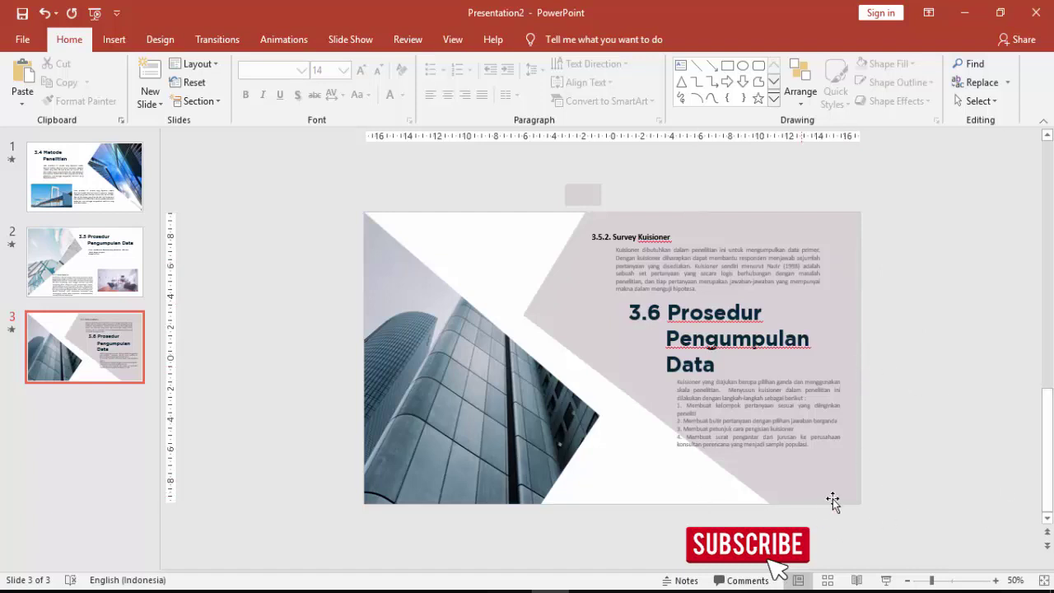
click(748, 413)
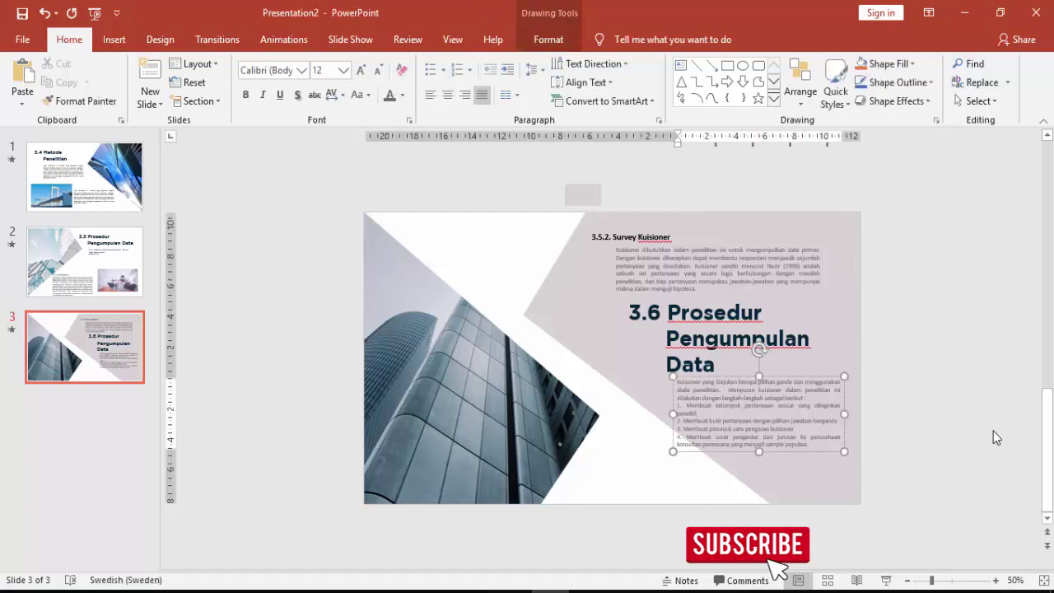
click(936, 436)
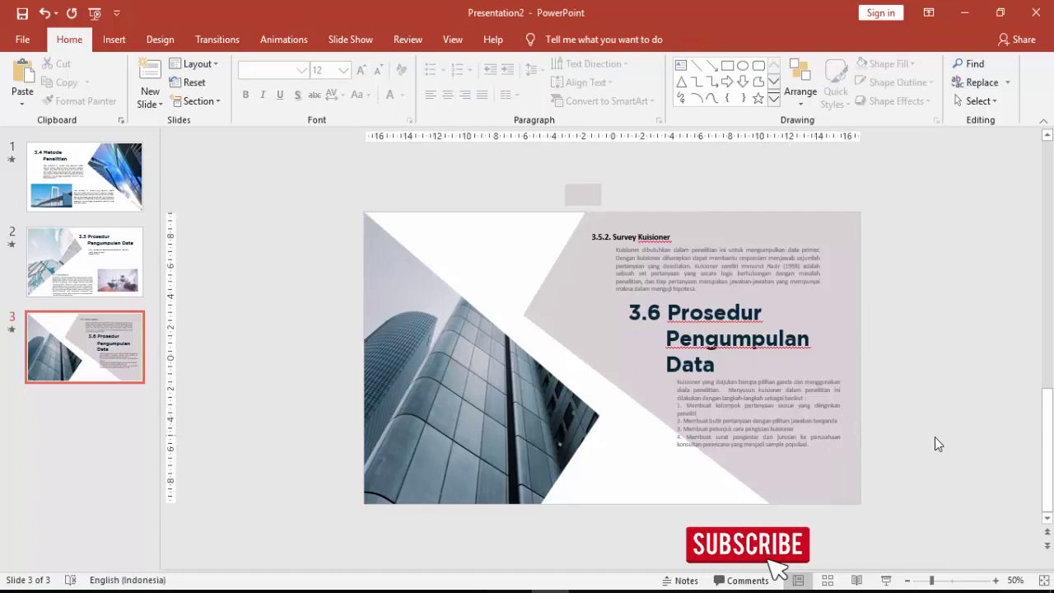